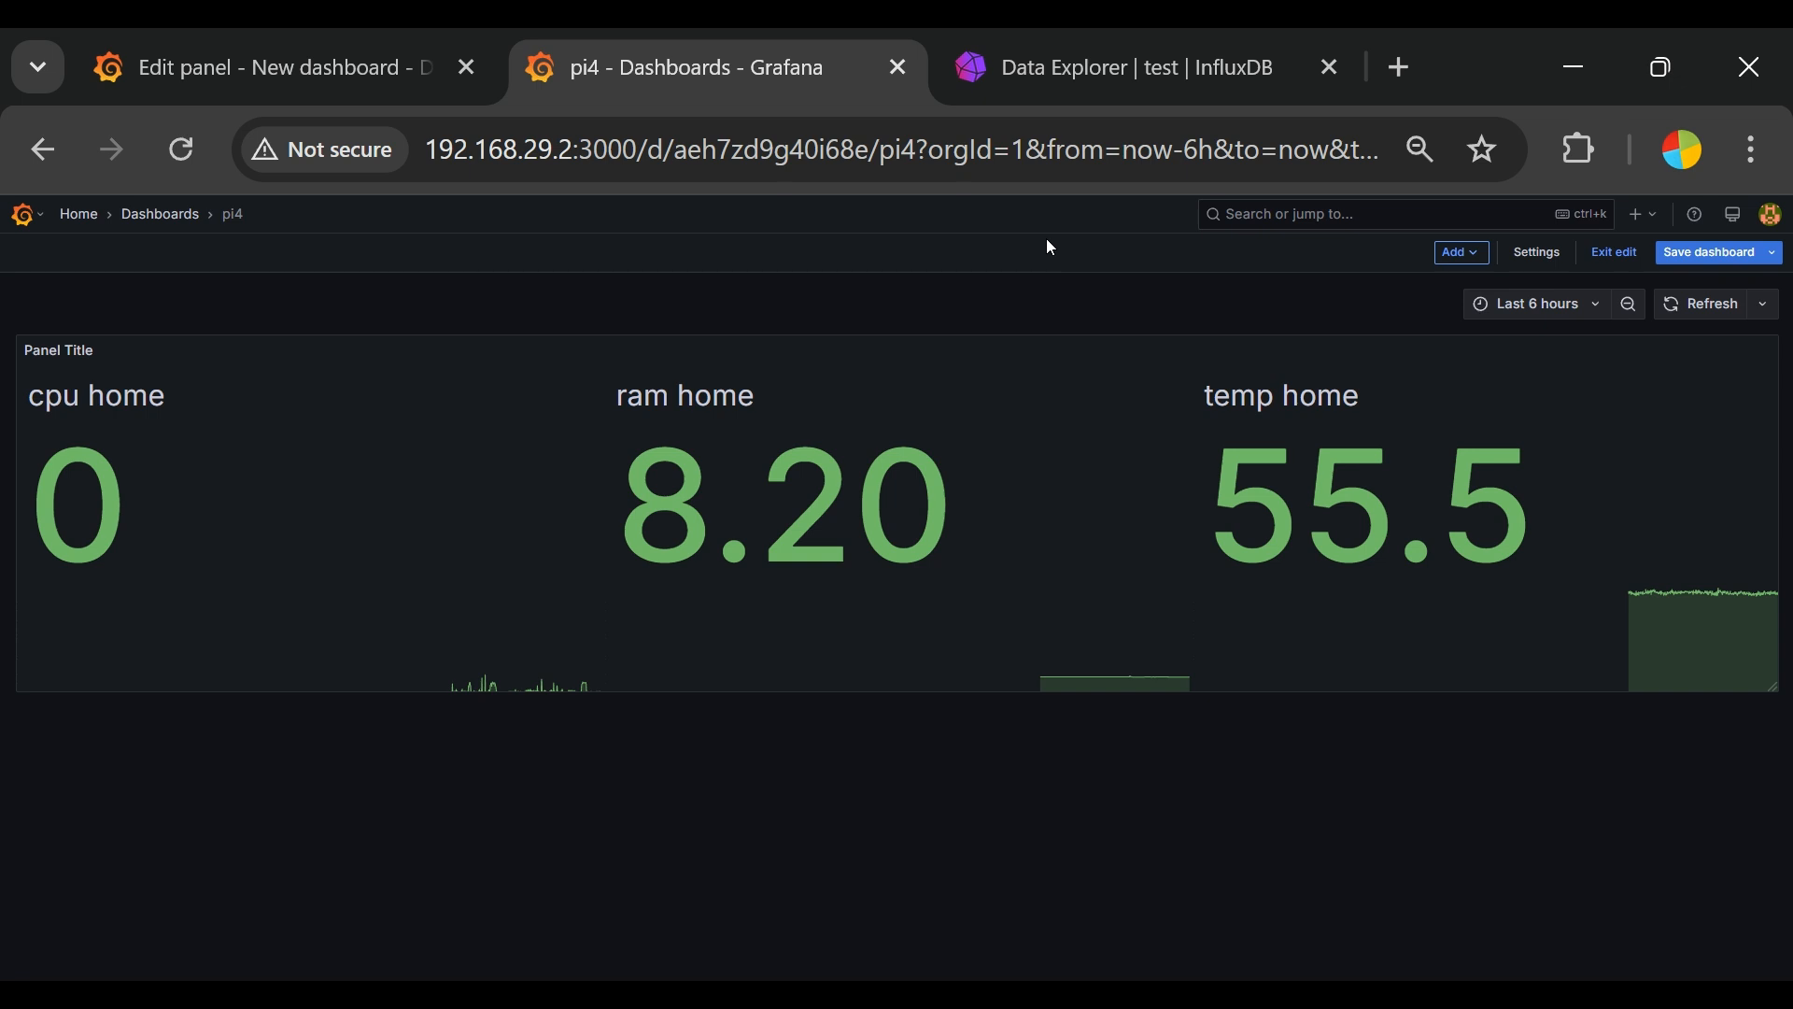
Step: Compare the fields stored under measurement1 in InfluxDB's Data Explorer with the values on Grafana's pi4 dashboard
click(1086, 75)
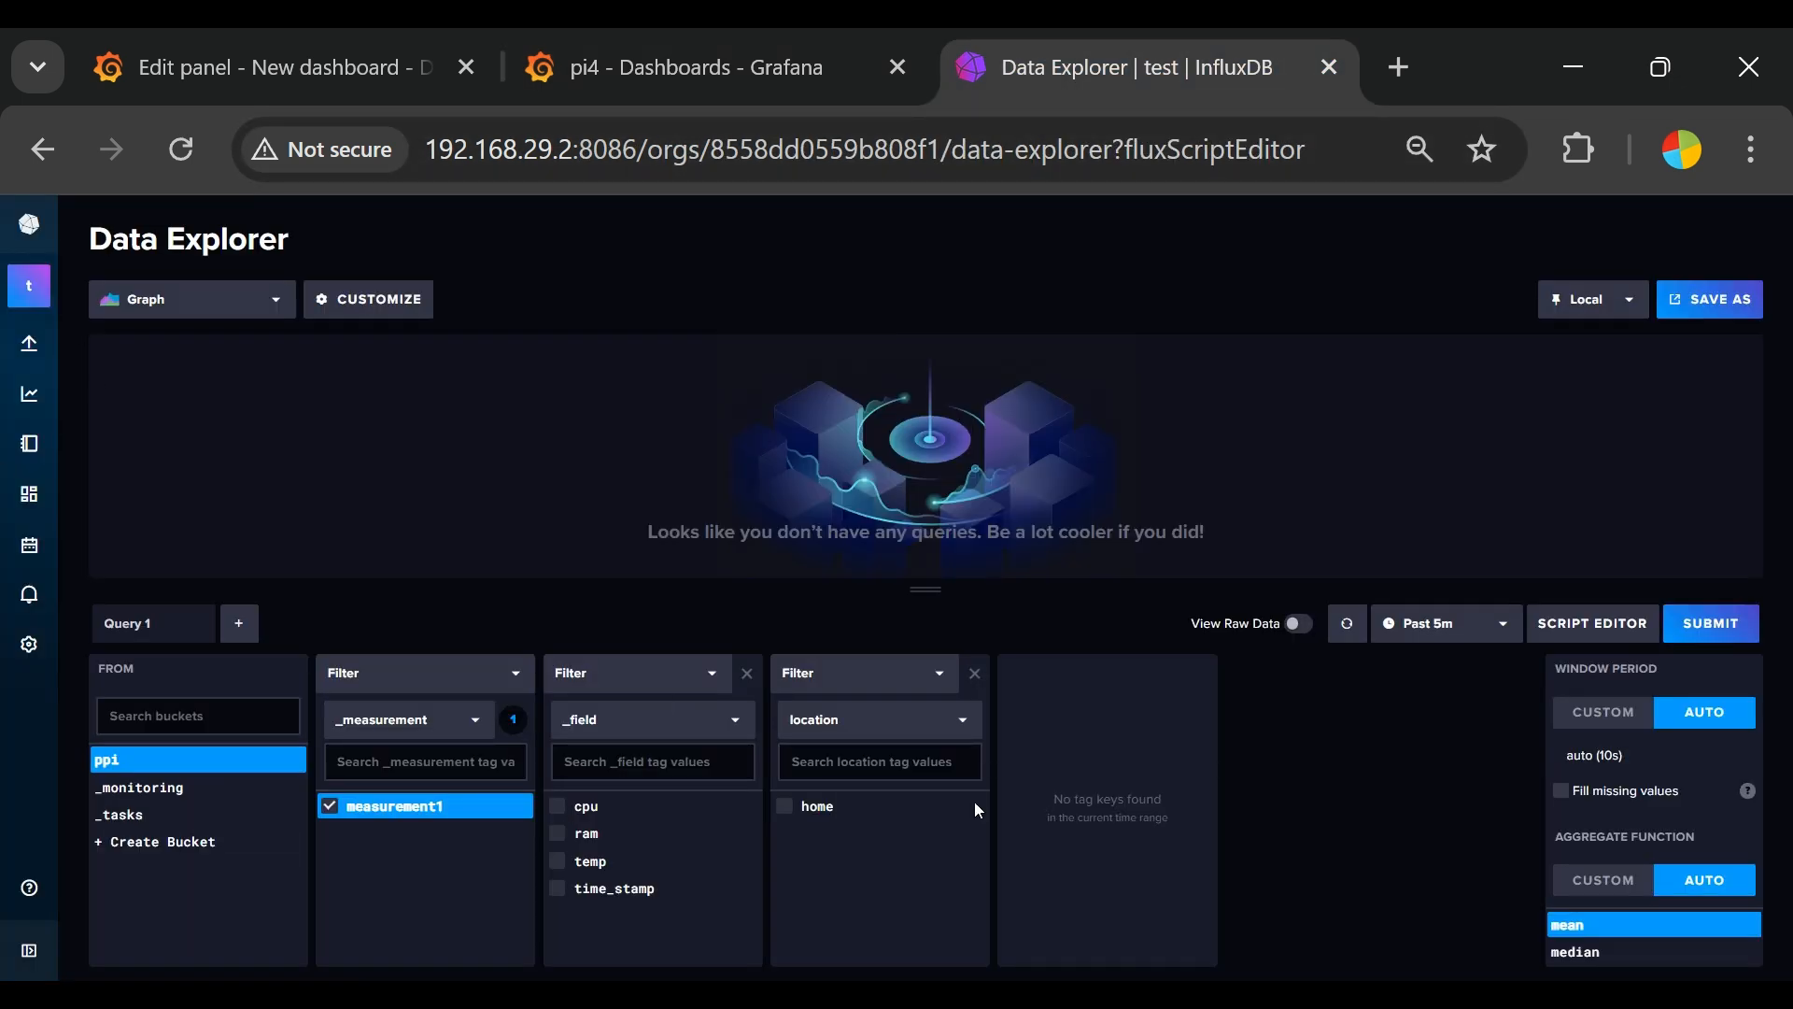
click(760, 37)
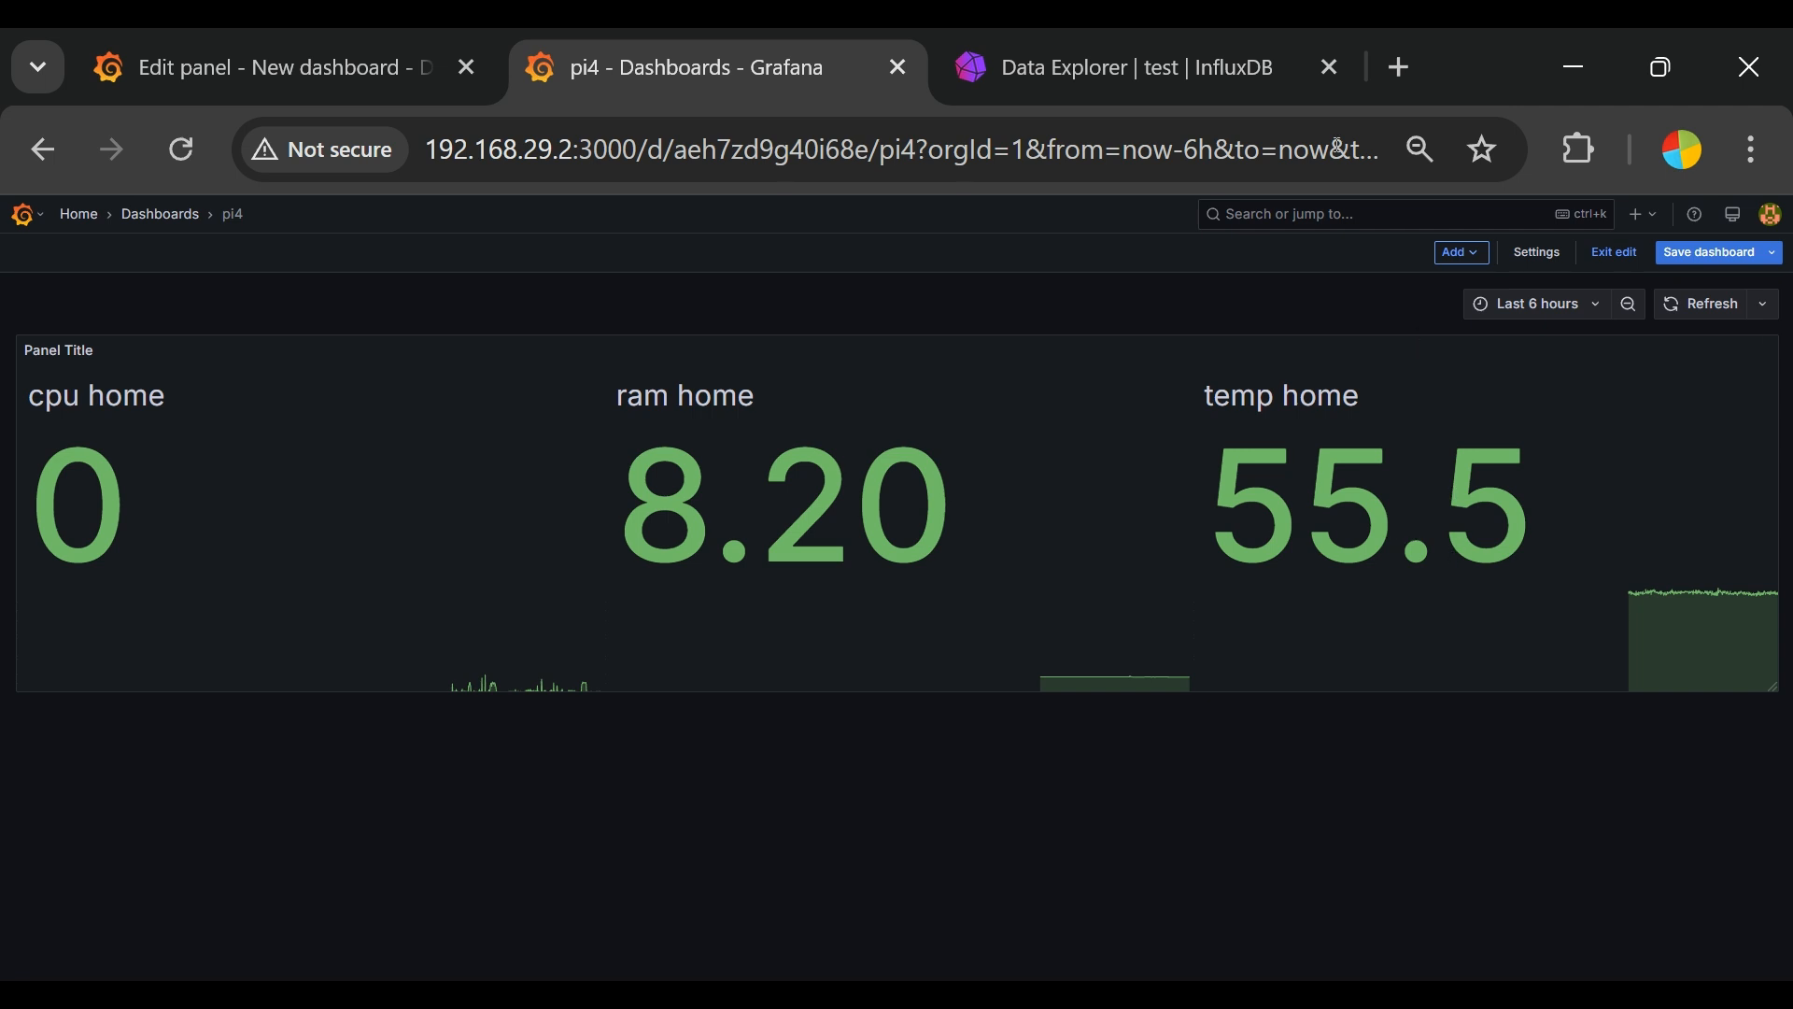
click(1248, 51)
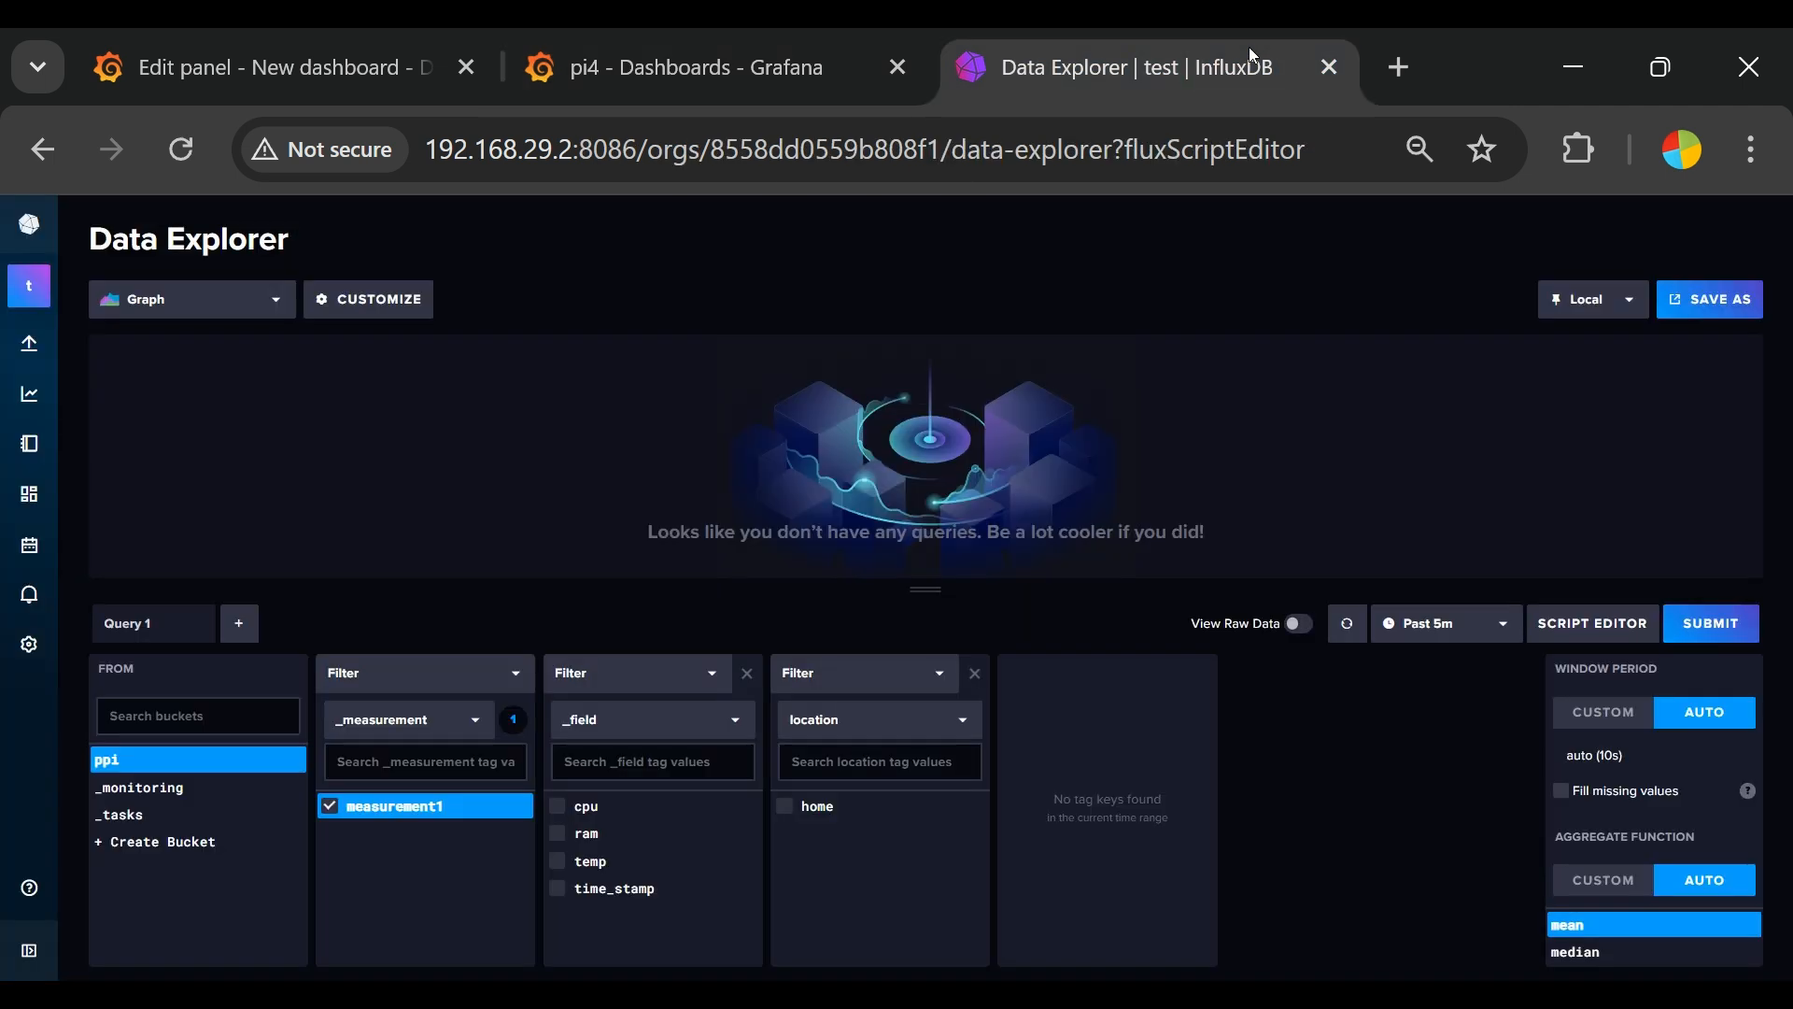
click(783, 80)
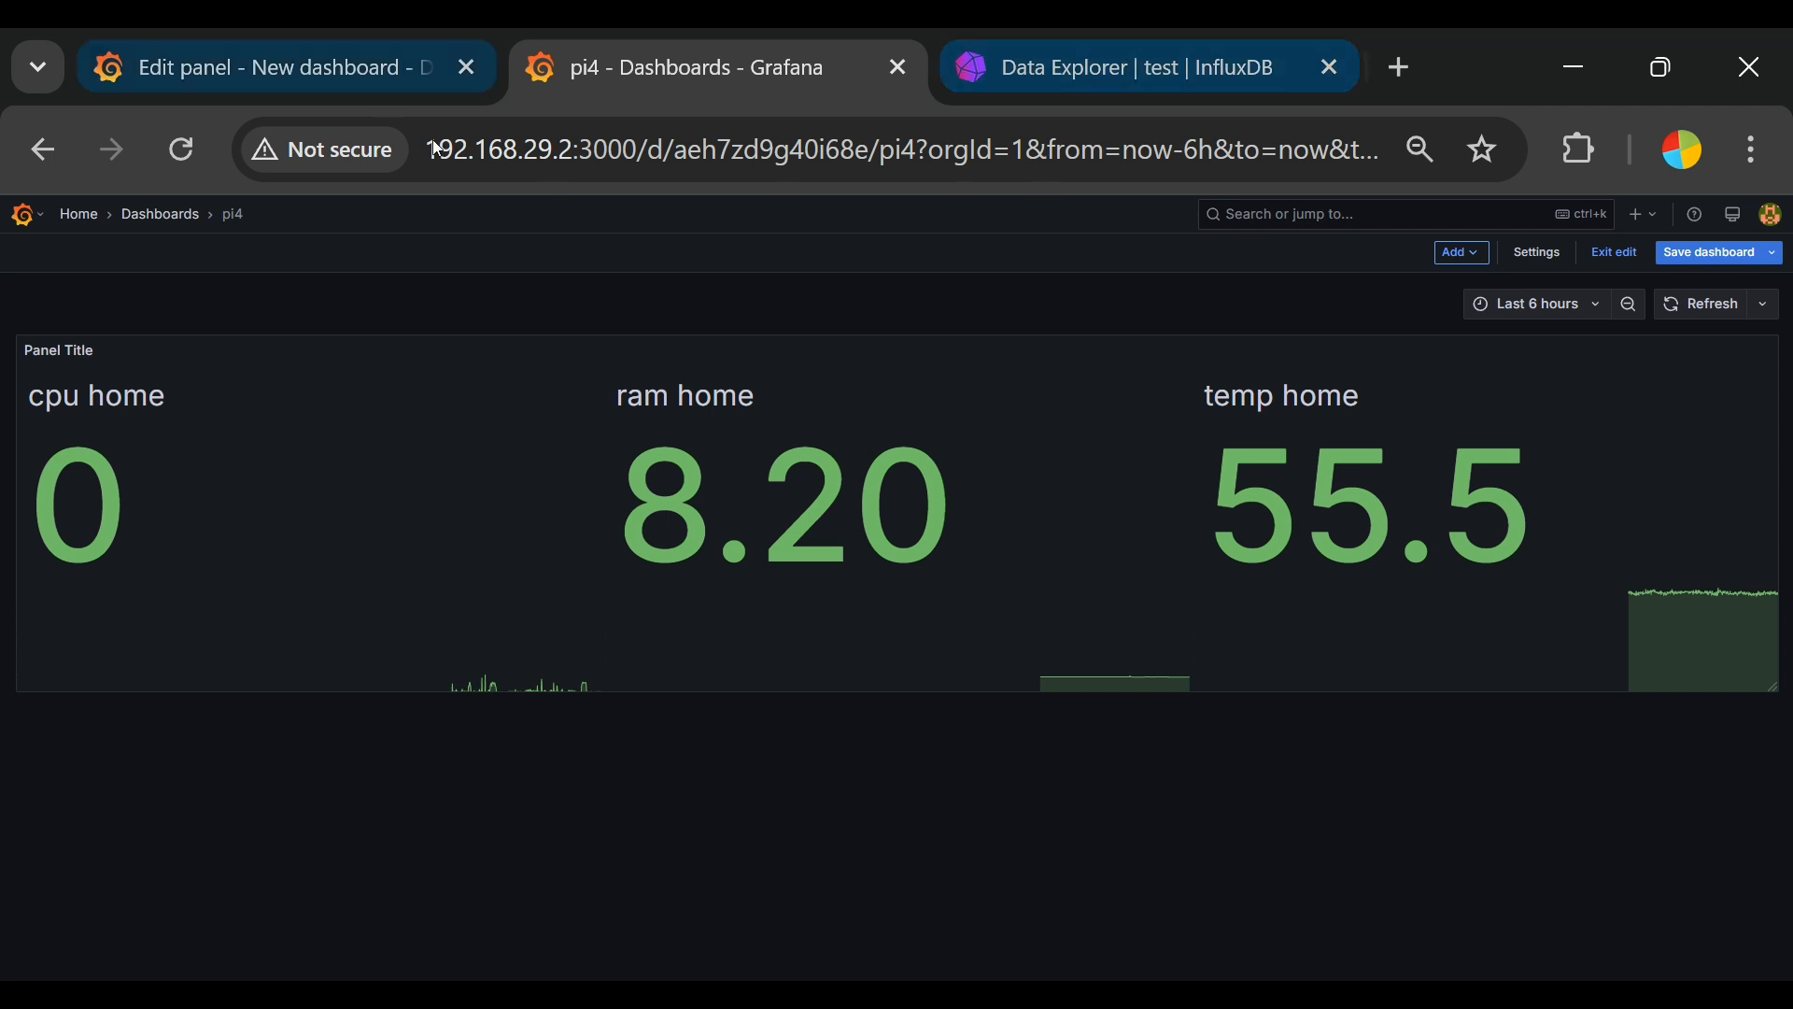
click(1180, 78)
click(687, 82)
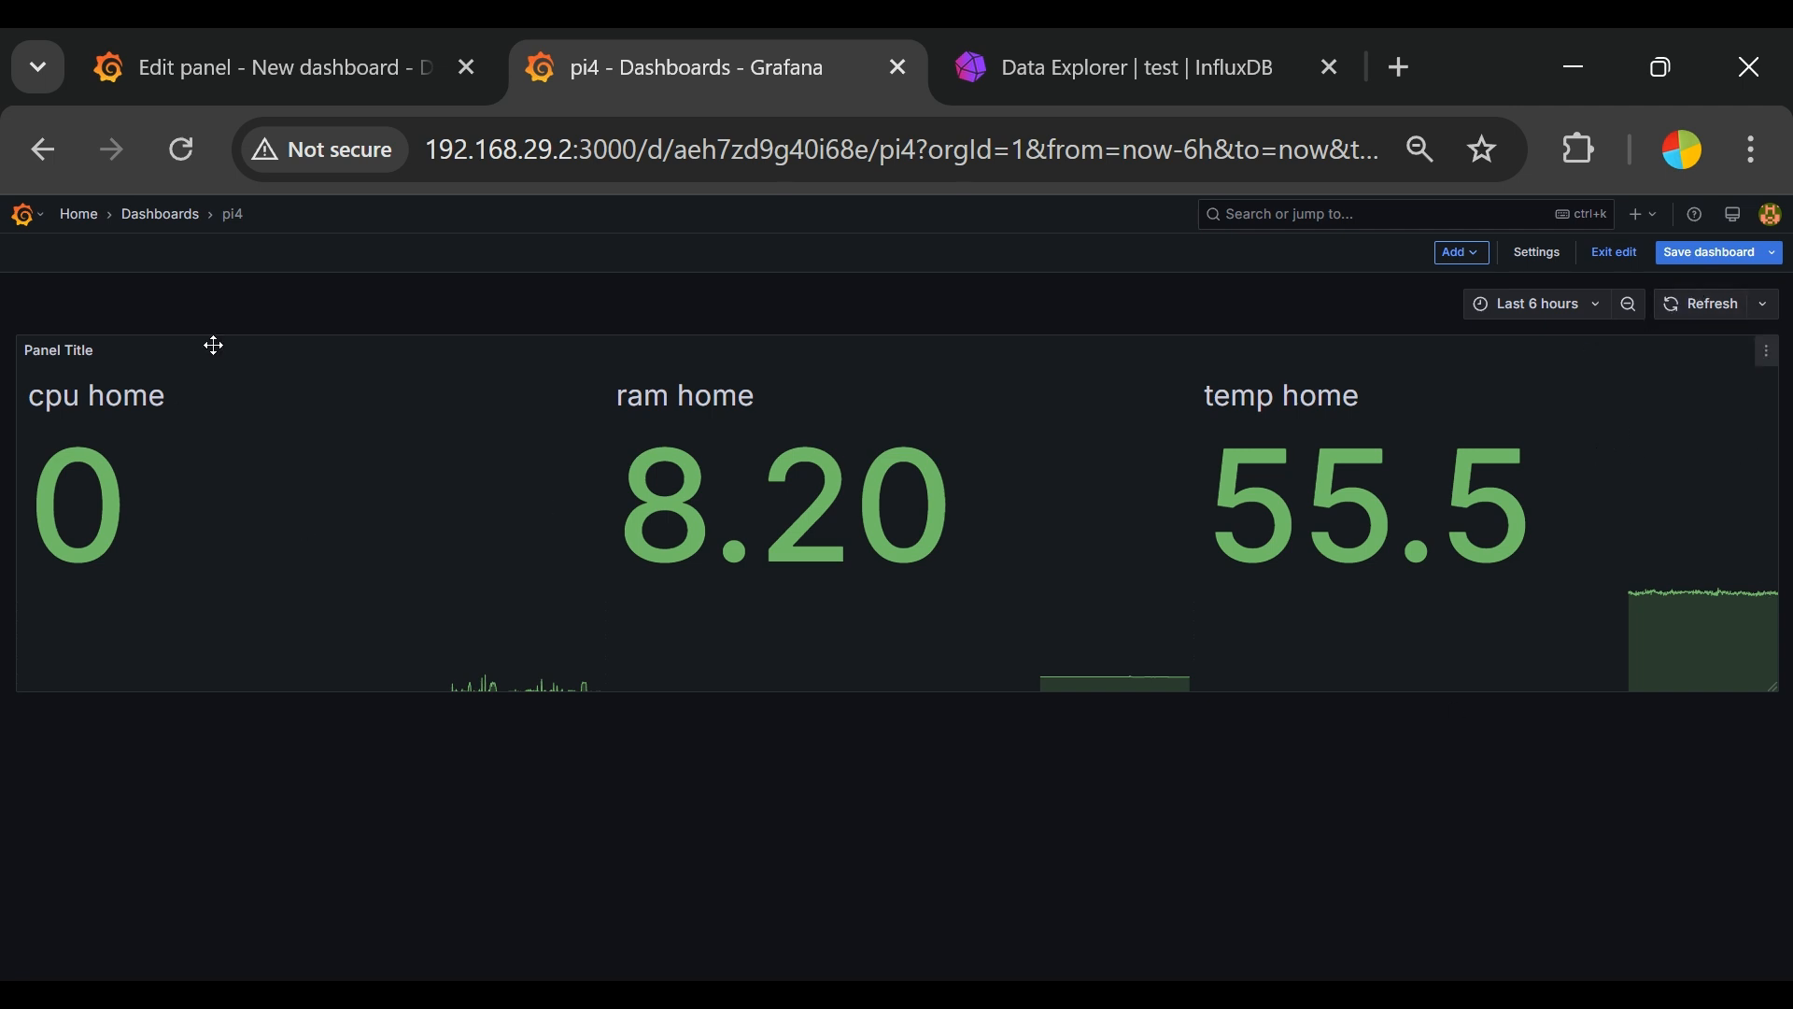
Step: Open the pi4 dashboard's stat panel for editing and set its title to "CPU Usage"
click(1766, 352)
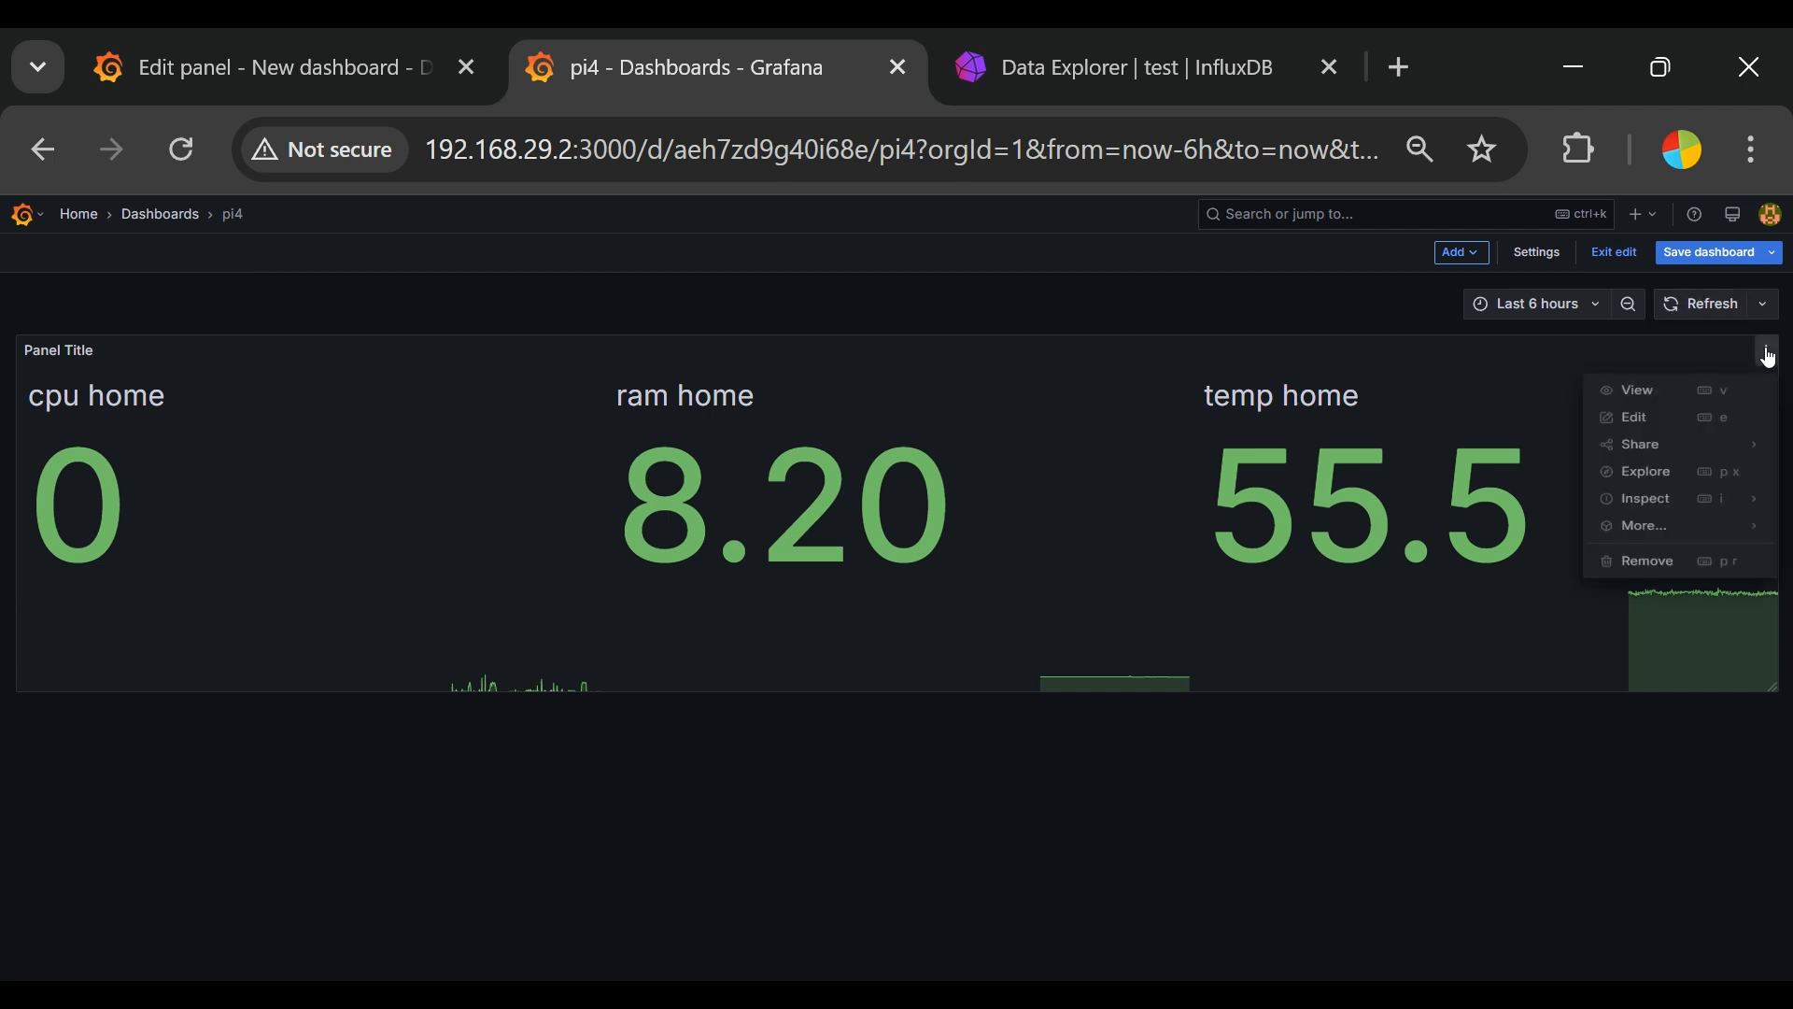
click(1694, 419)
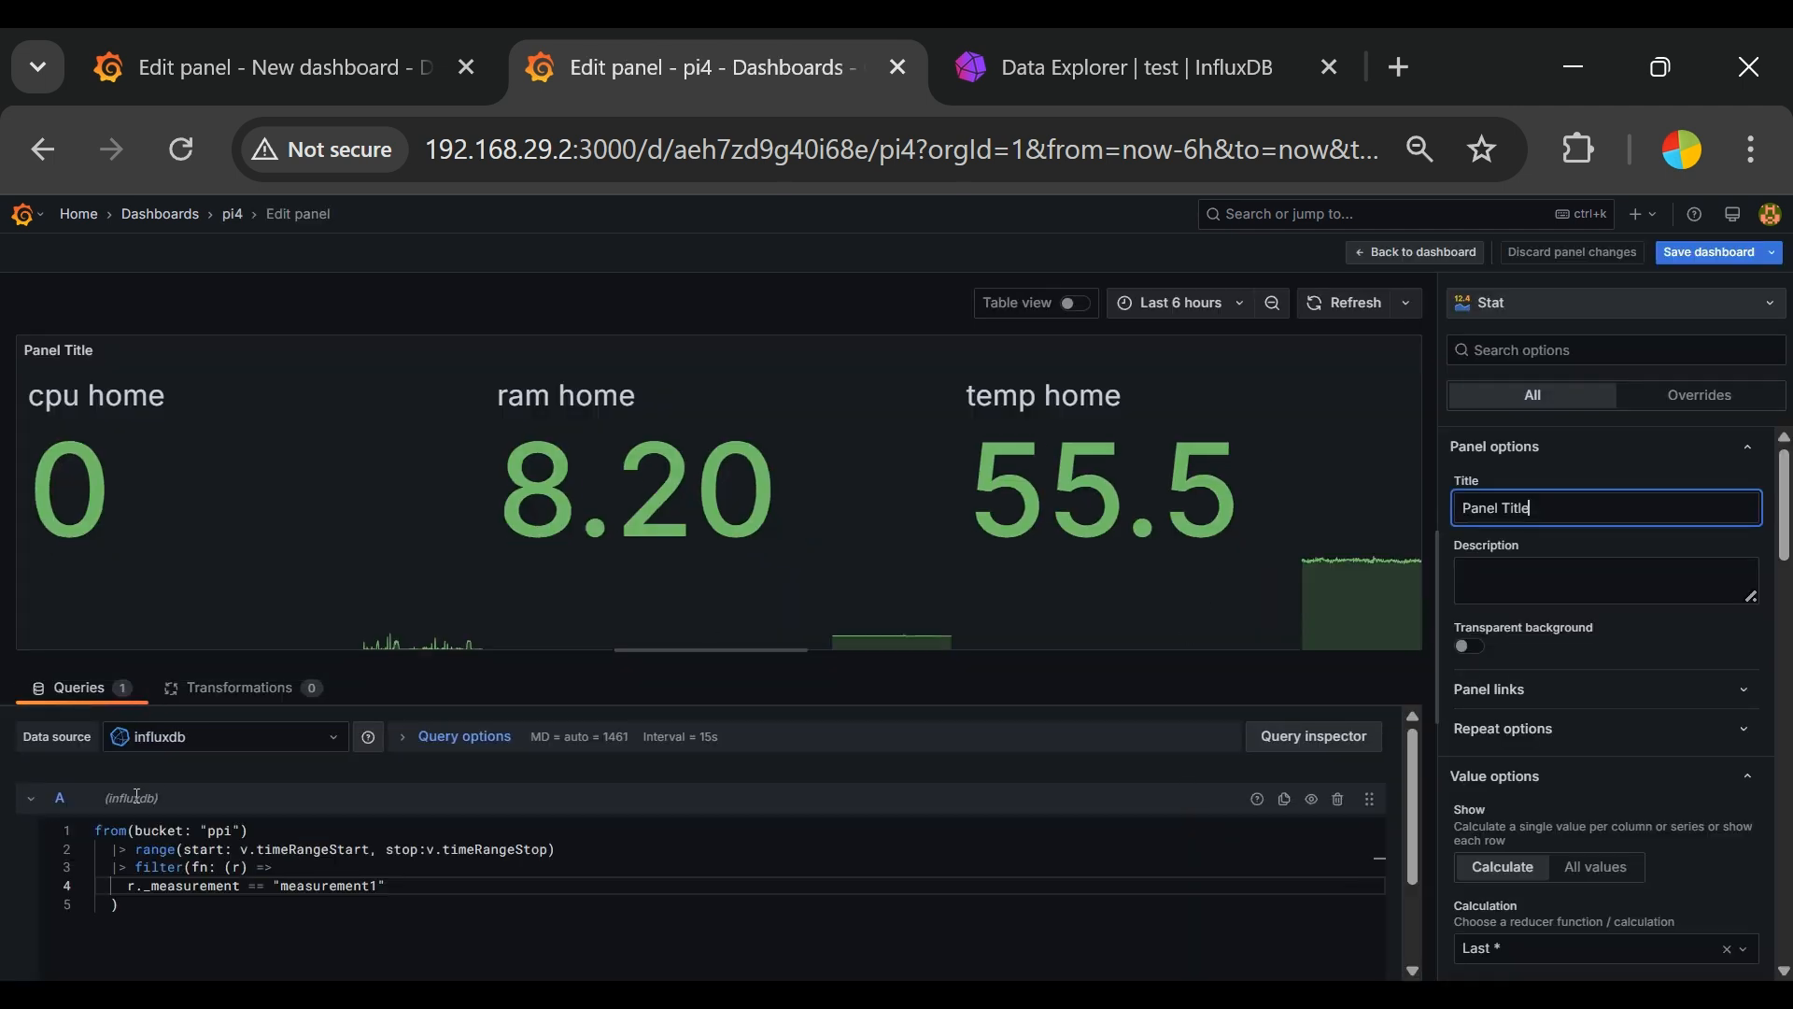
key(ctrl+a)
text(CPU)
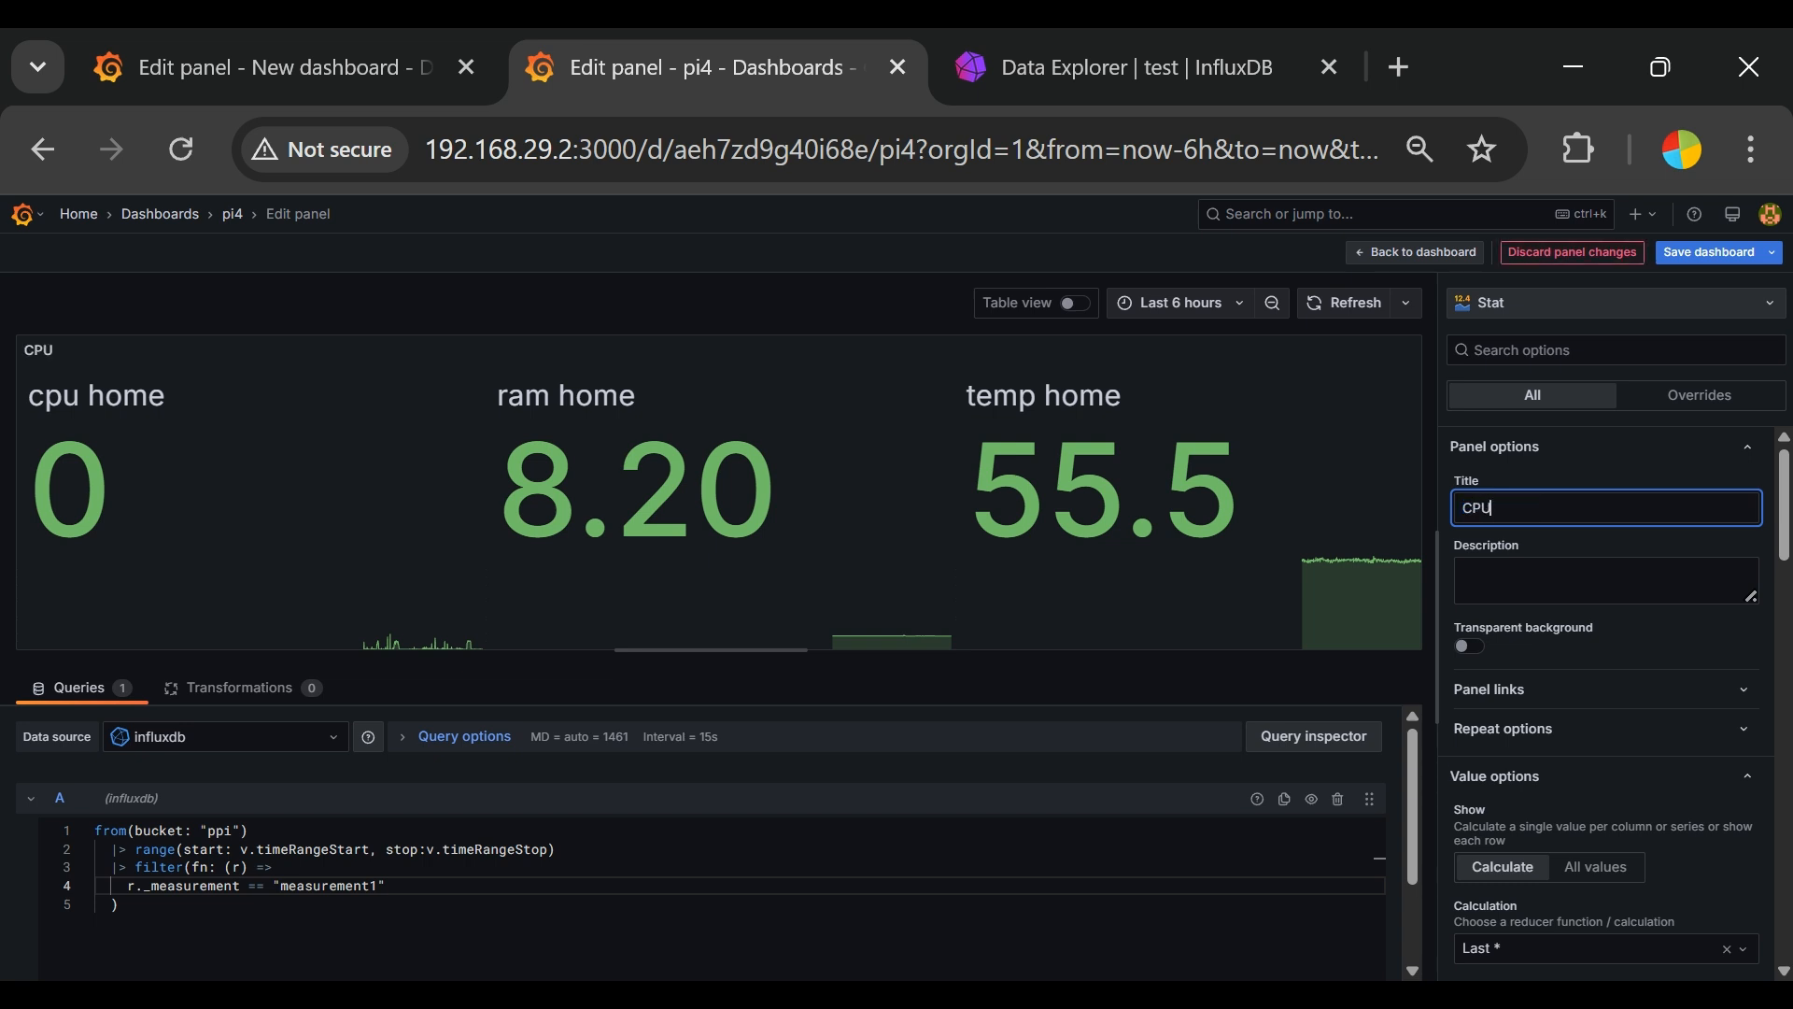
text( Usage)
Step: Set the panel's description to "CPU usage of PI4"
click(1549, 573)
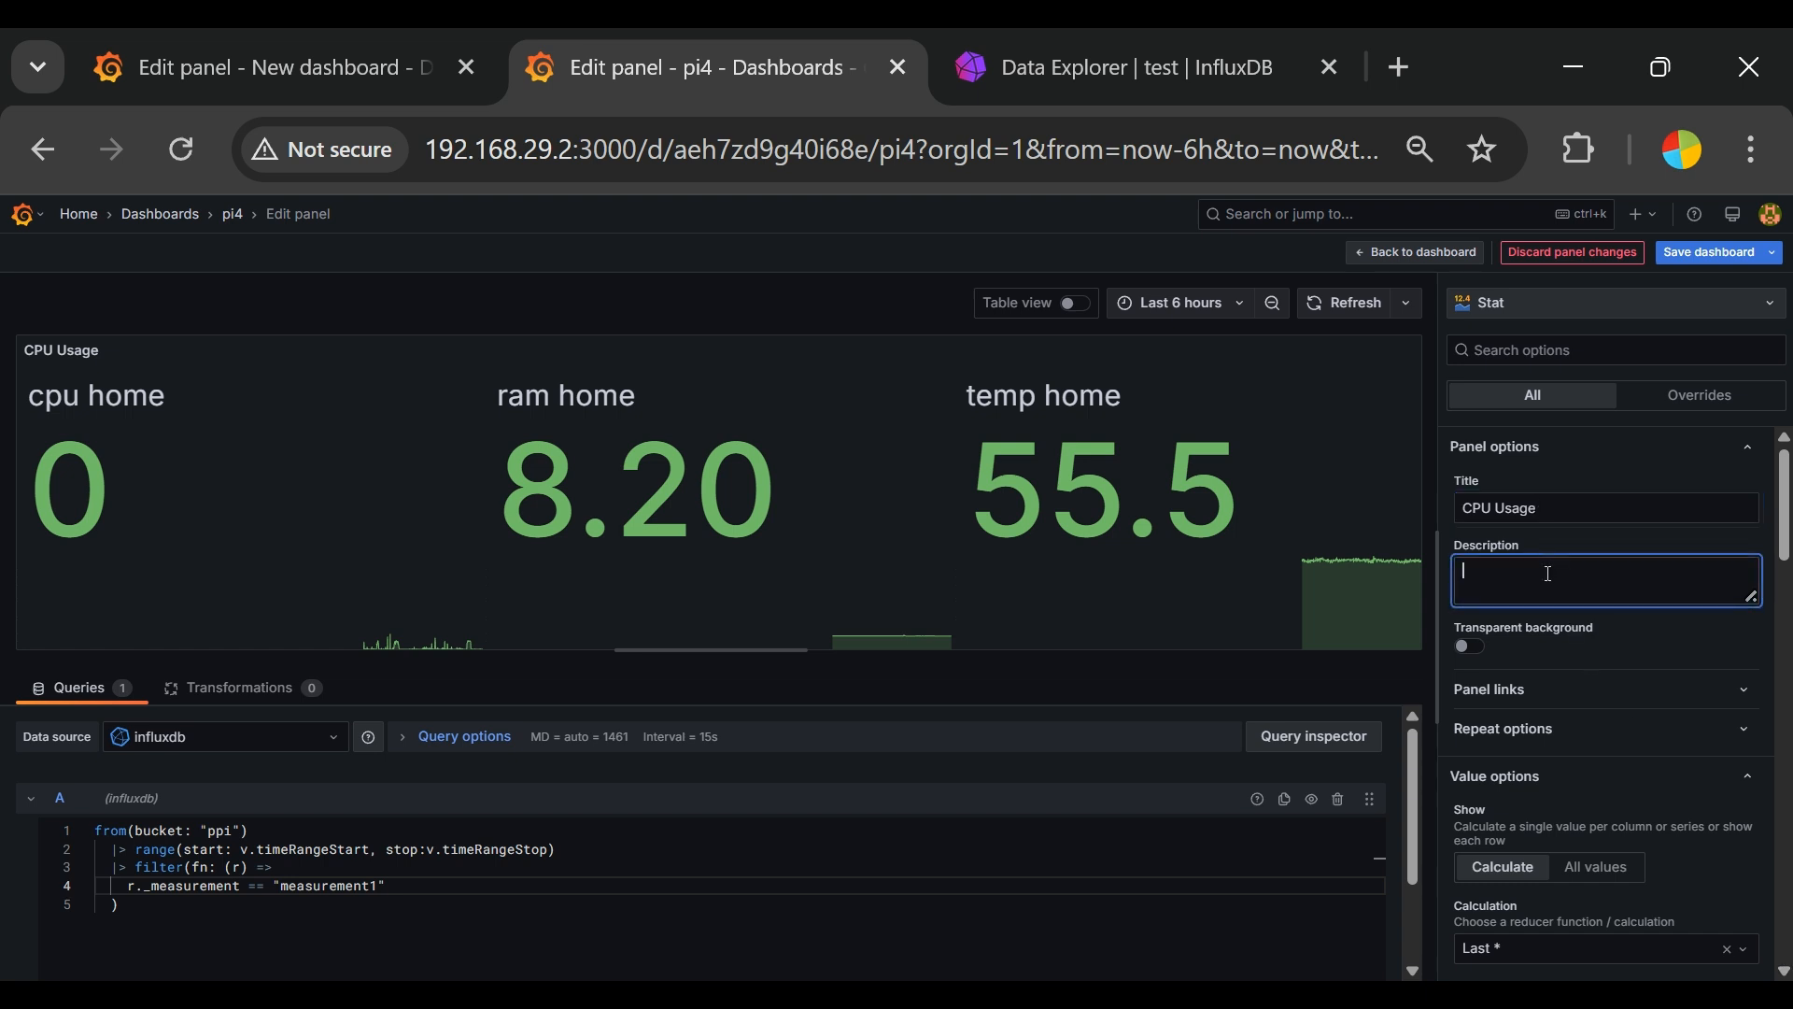
text(CPU usage of PI4)
Step: Extend the Flux query's filter after the measurement1 condition with: and r._field == "cpu"
click(346, 886)
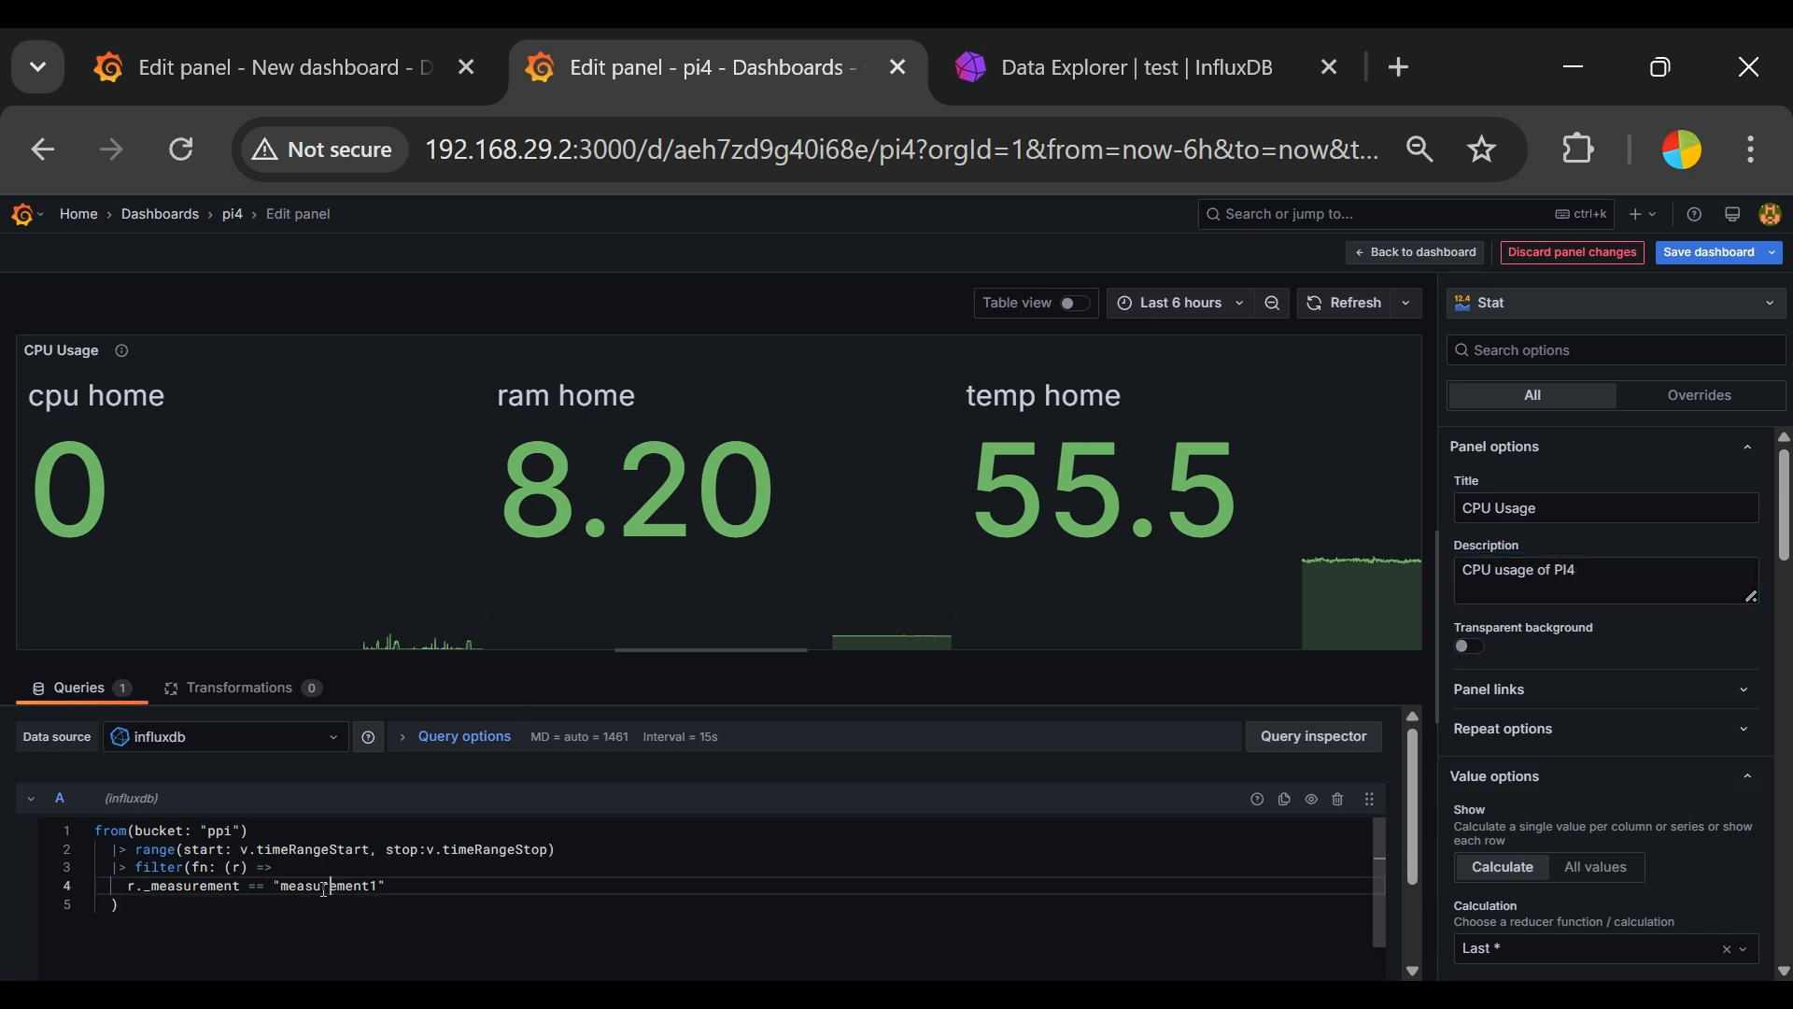
double_click(284, 884)
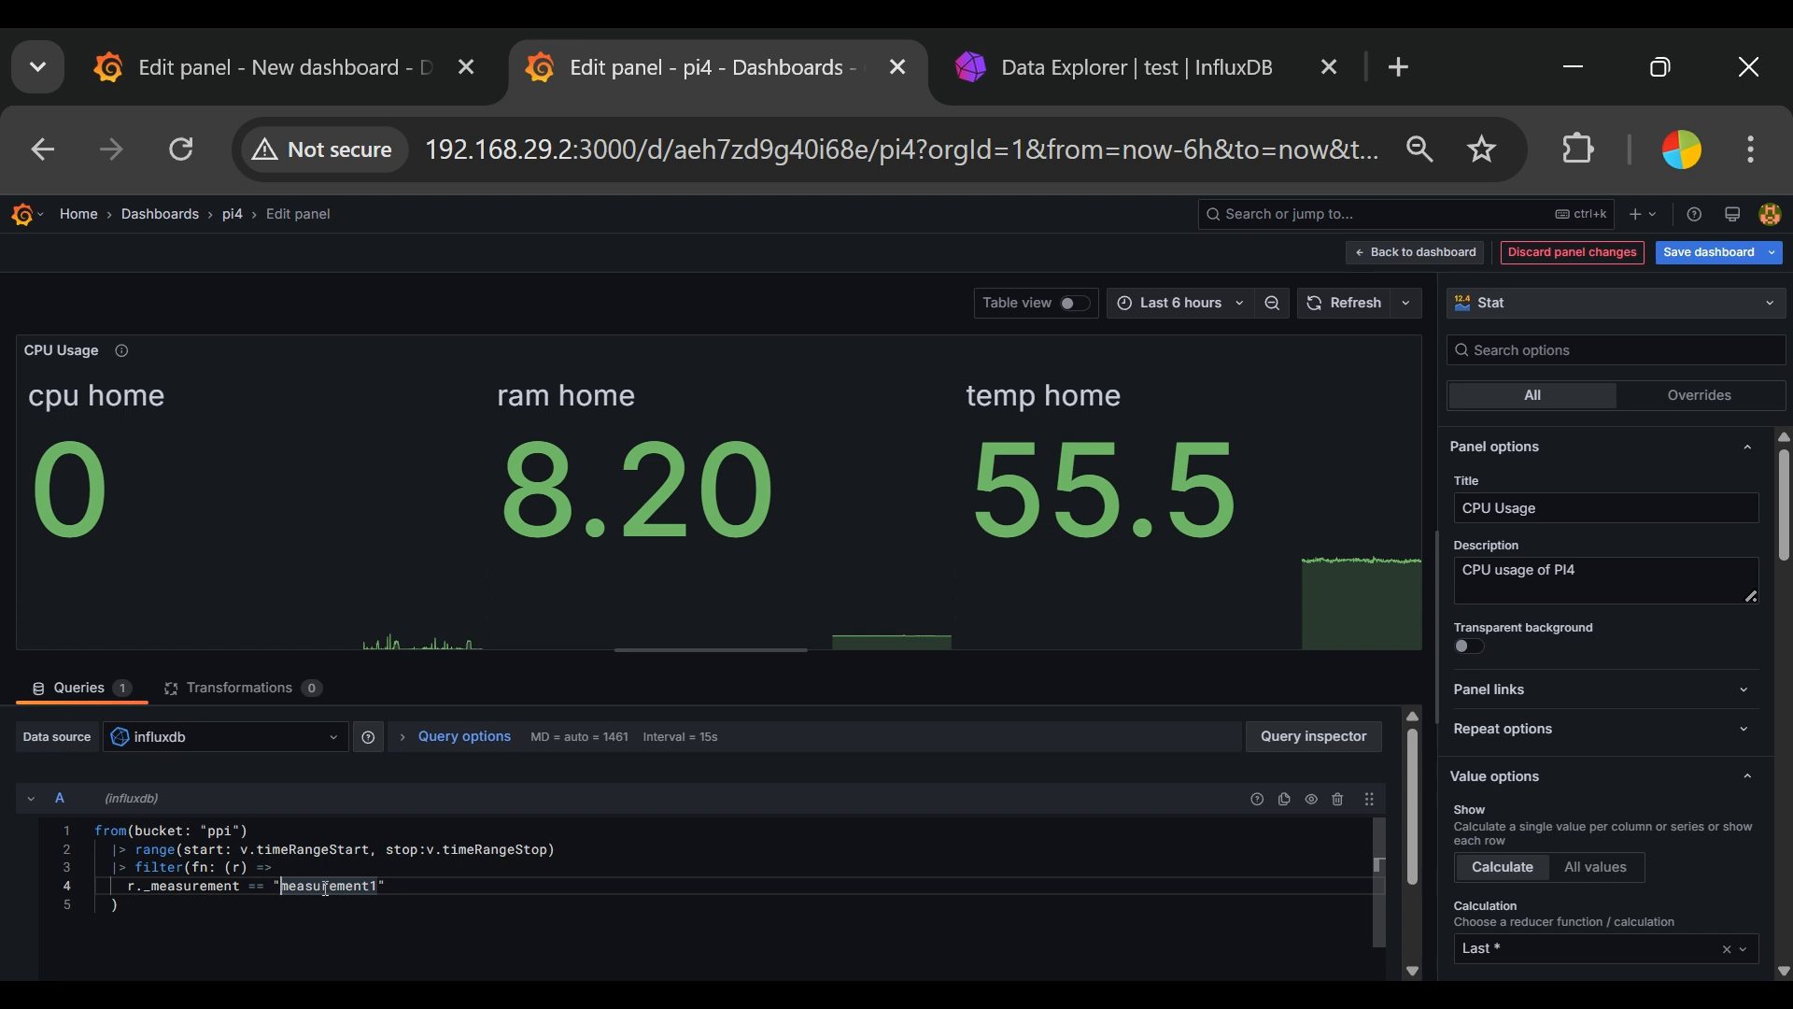
click(432, 887)
text(and)
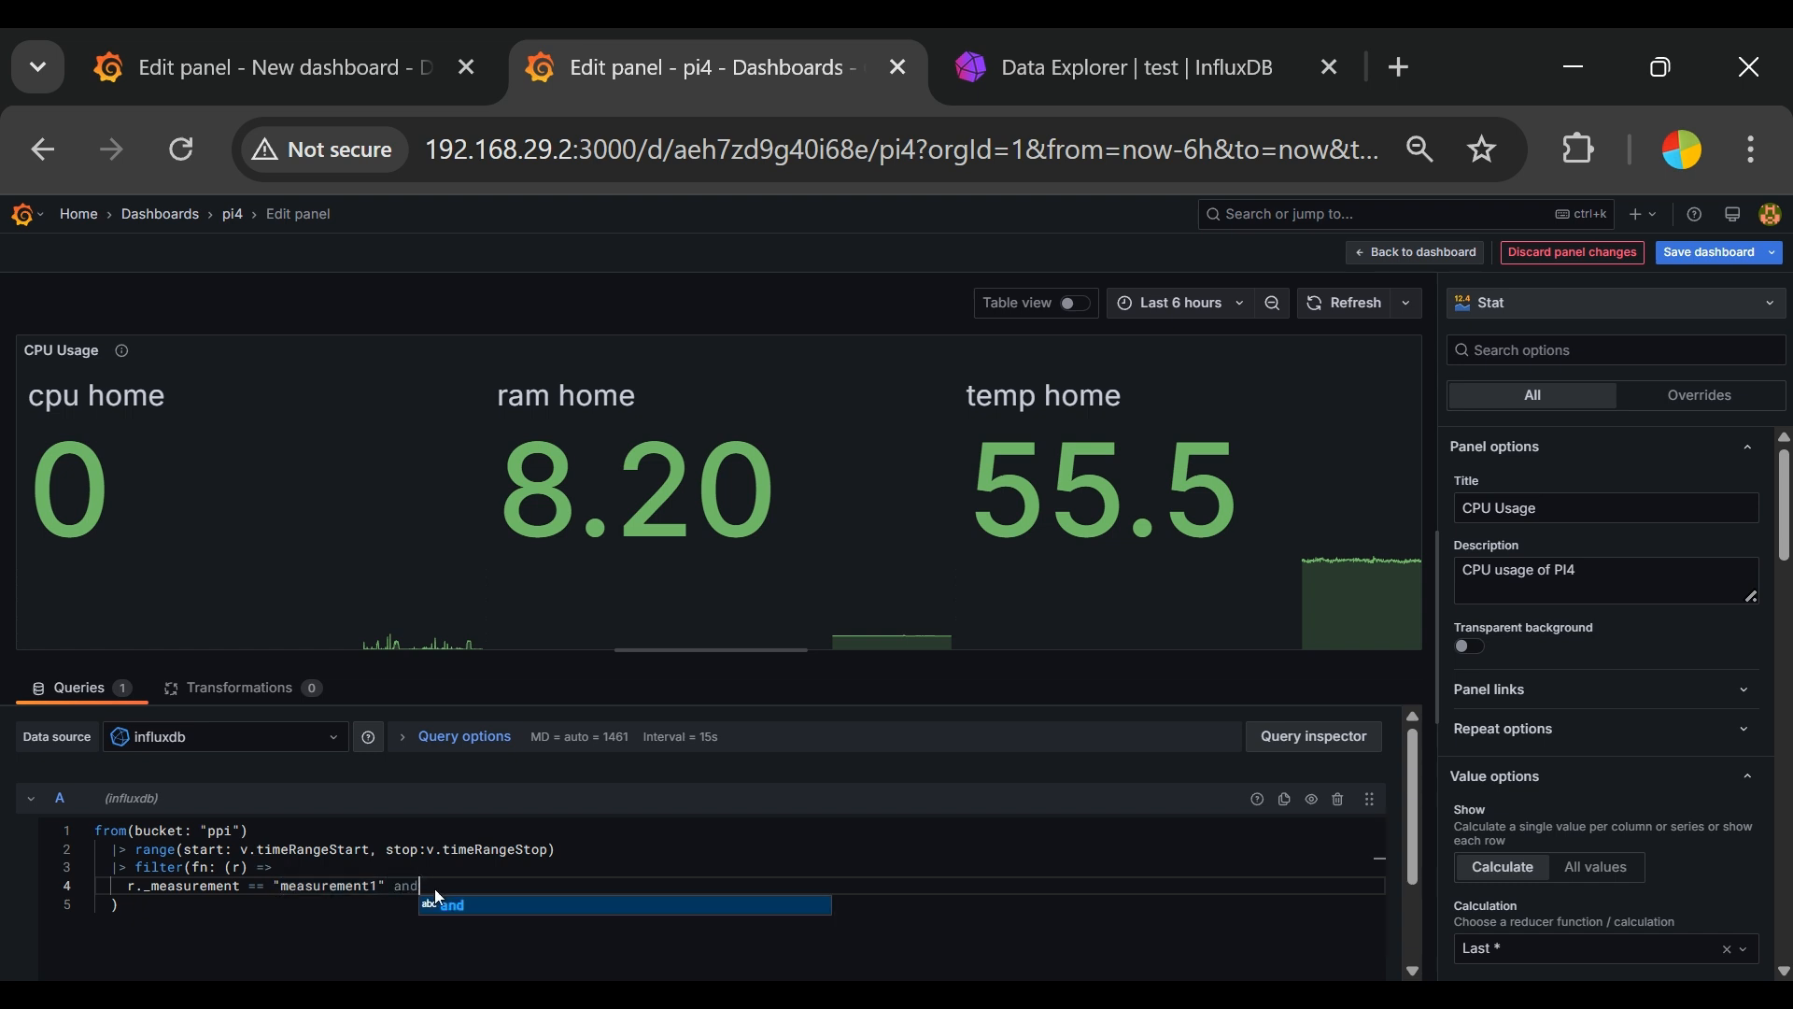
key(Return)
text(r)
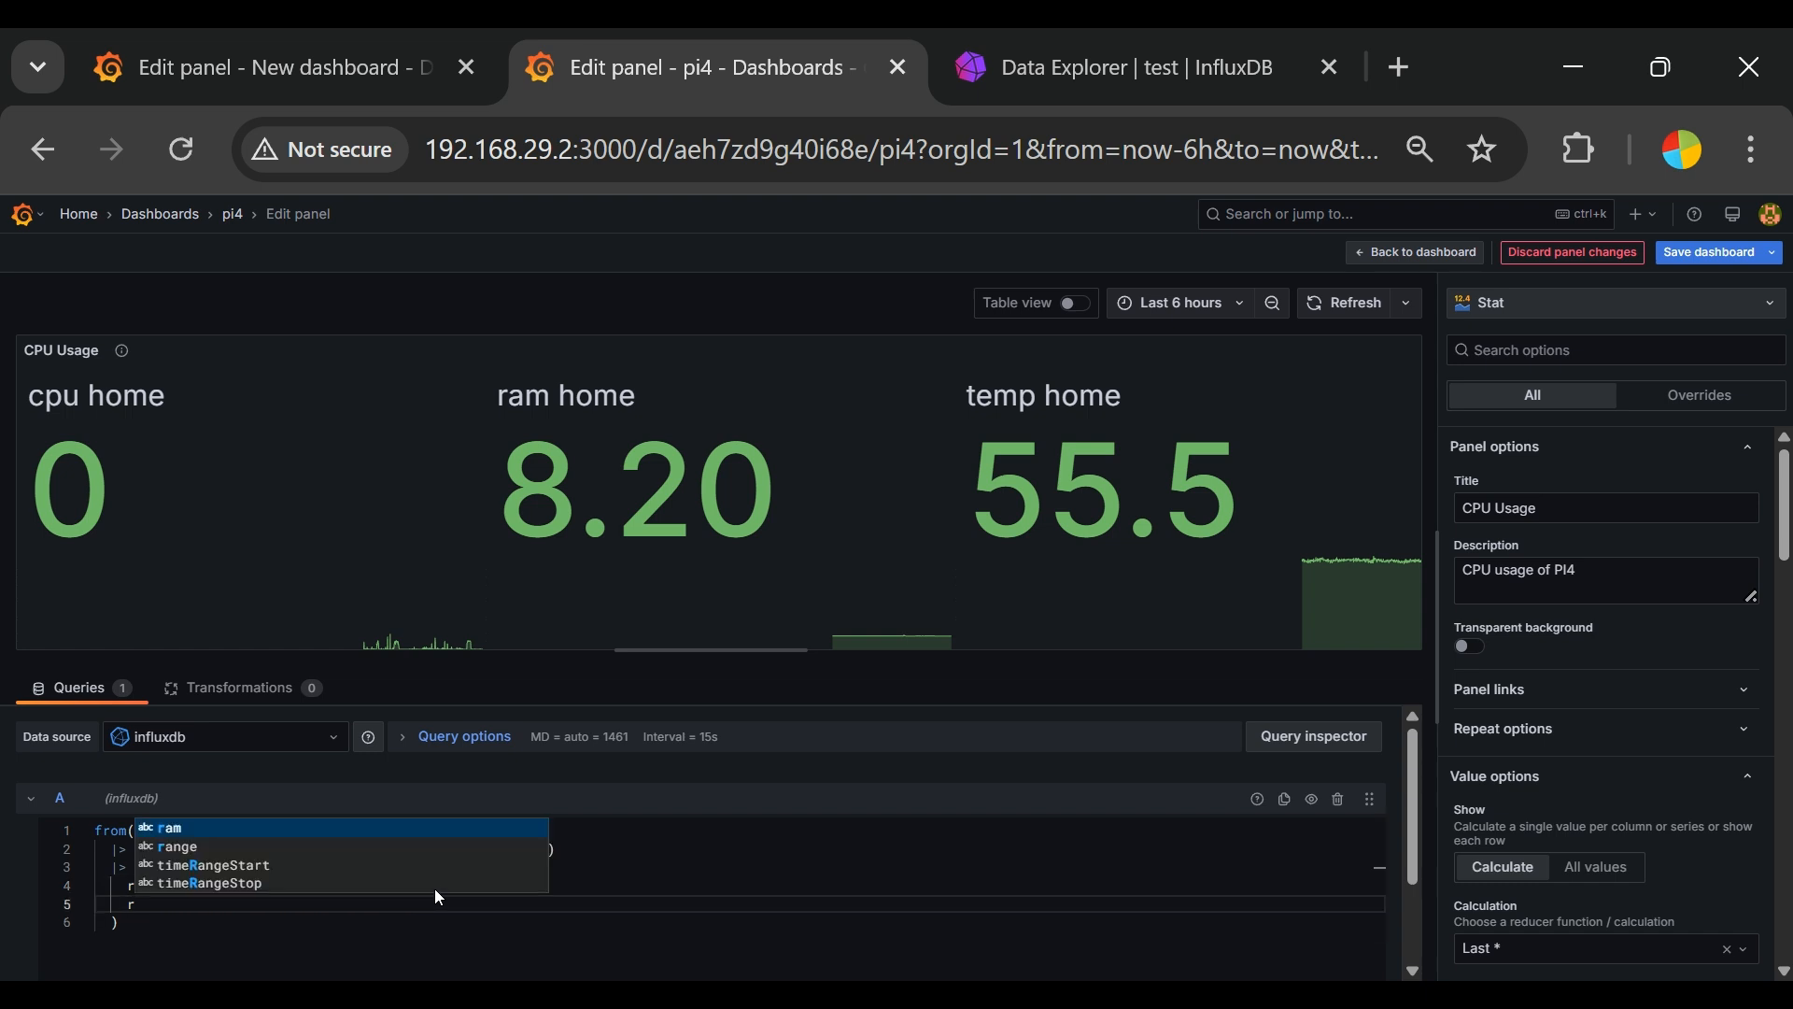
text(._field)
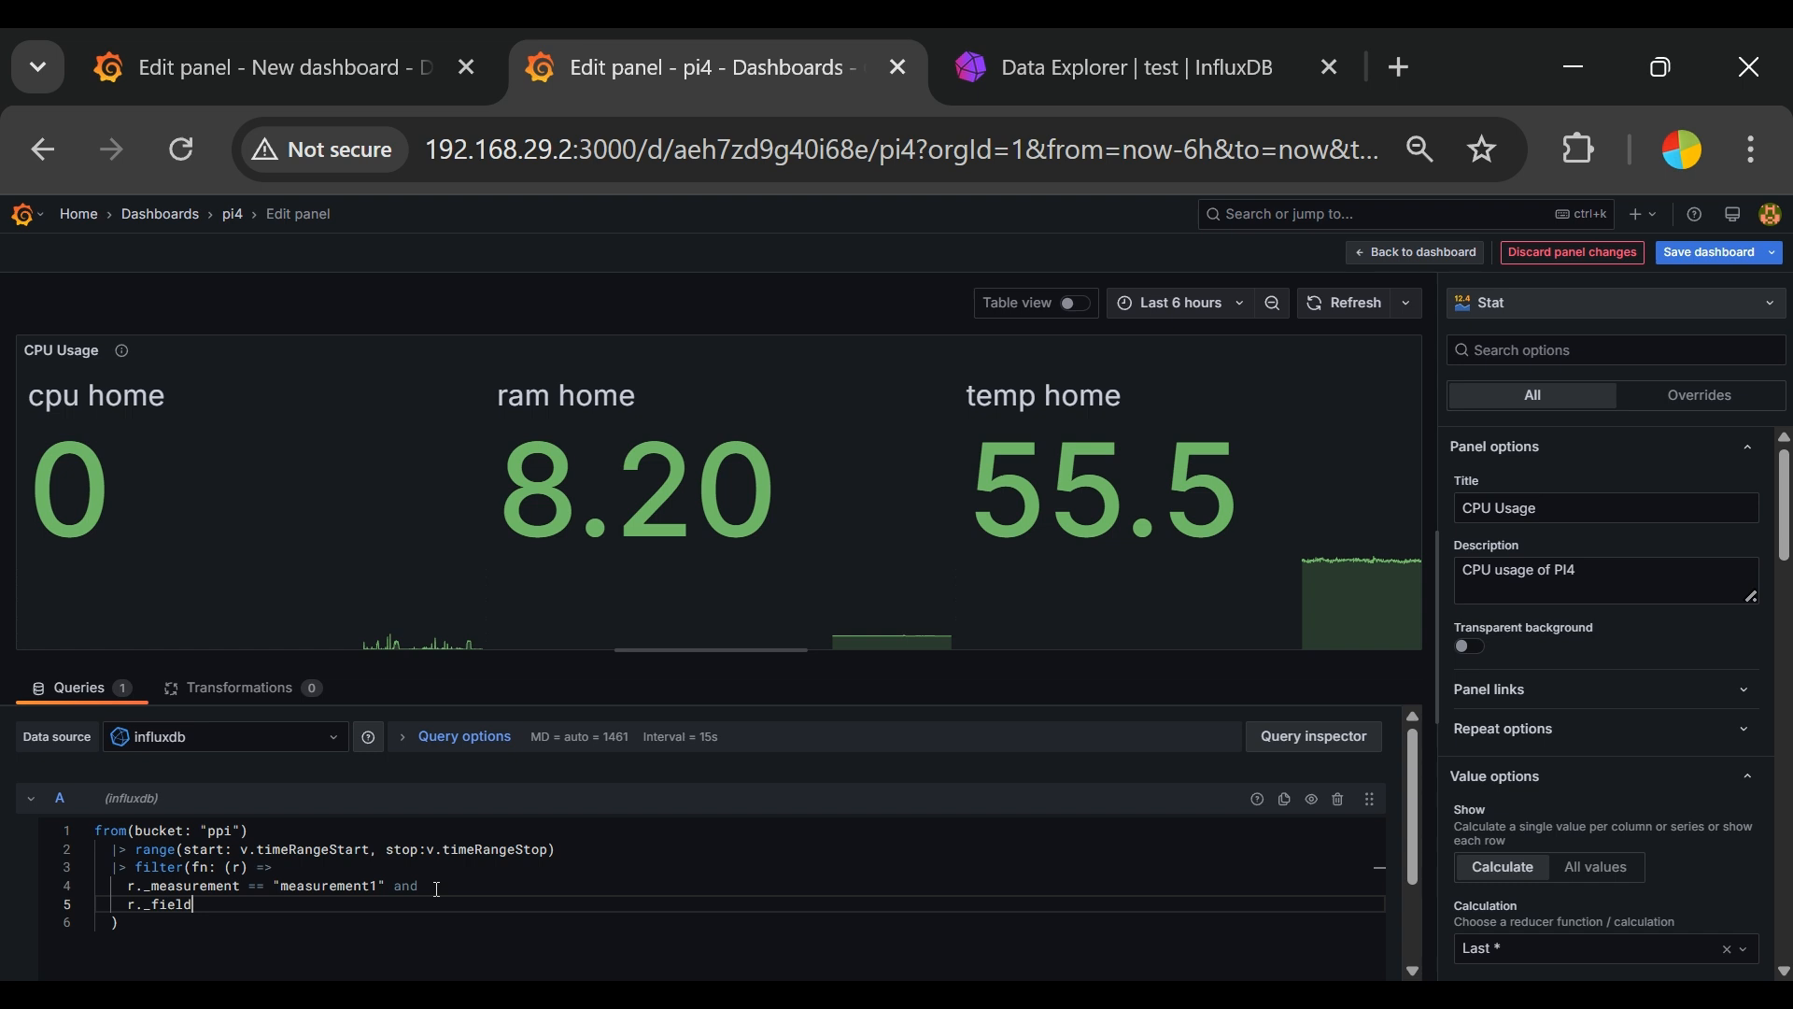
text( == )
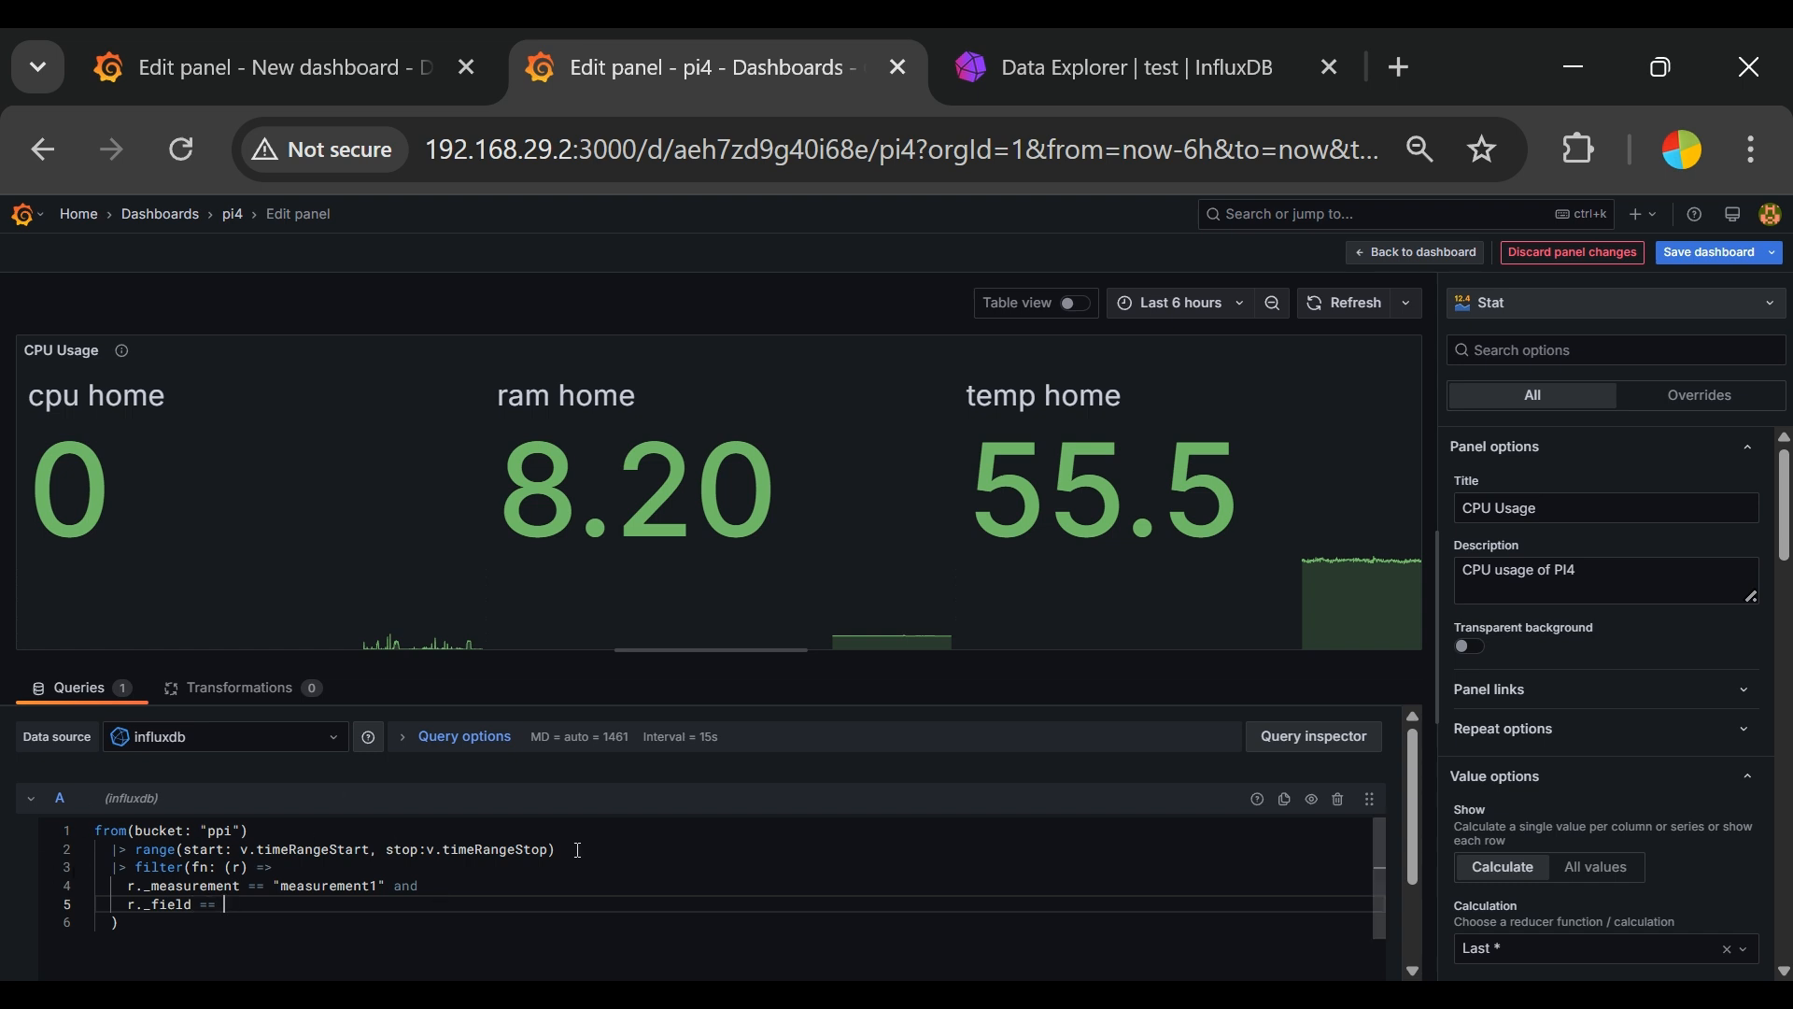
text("cpu")
Step: Run the modified query in the query inspector and view the returned data table
click(1351, 747)
click(962, 385)
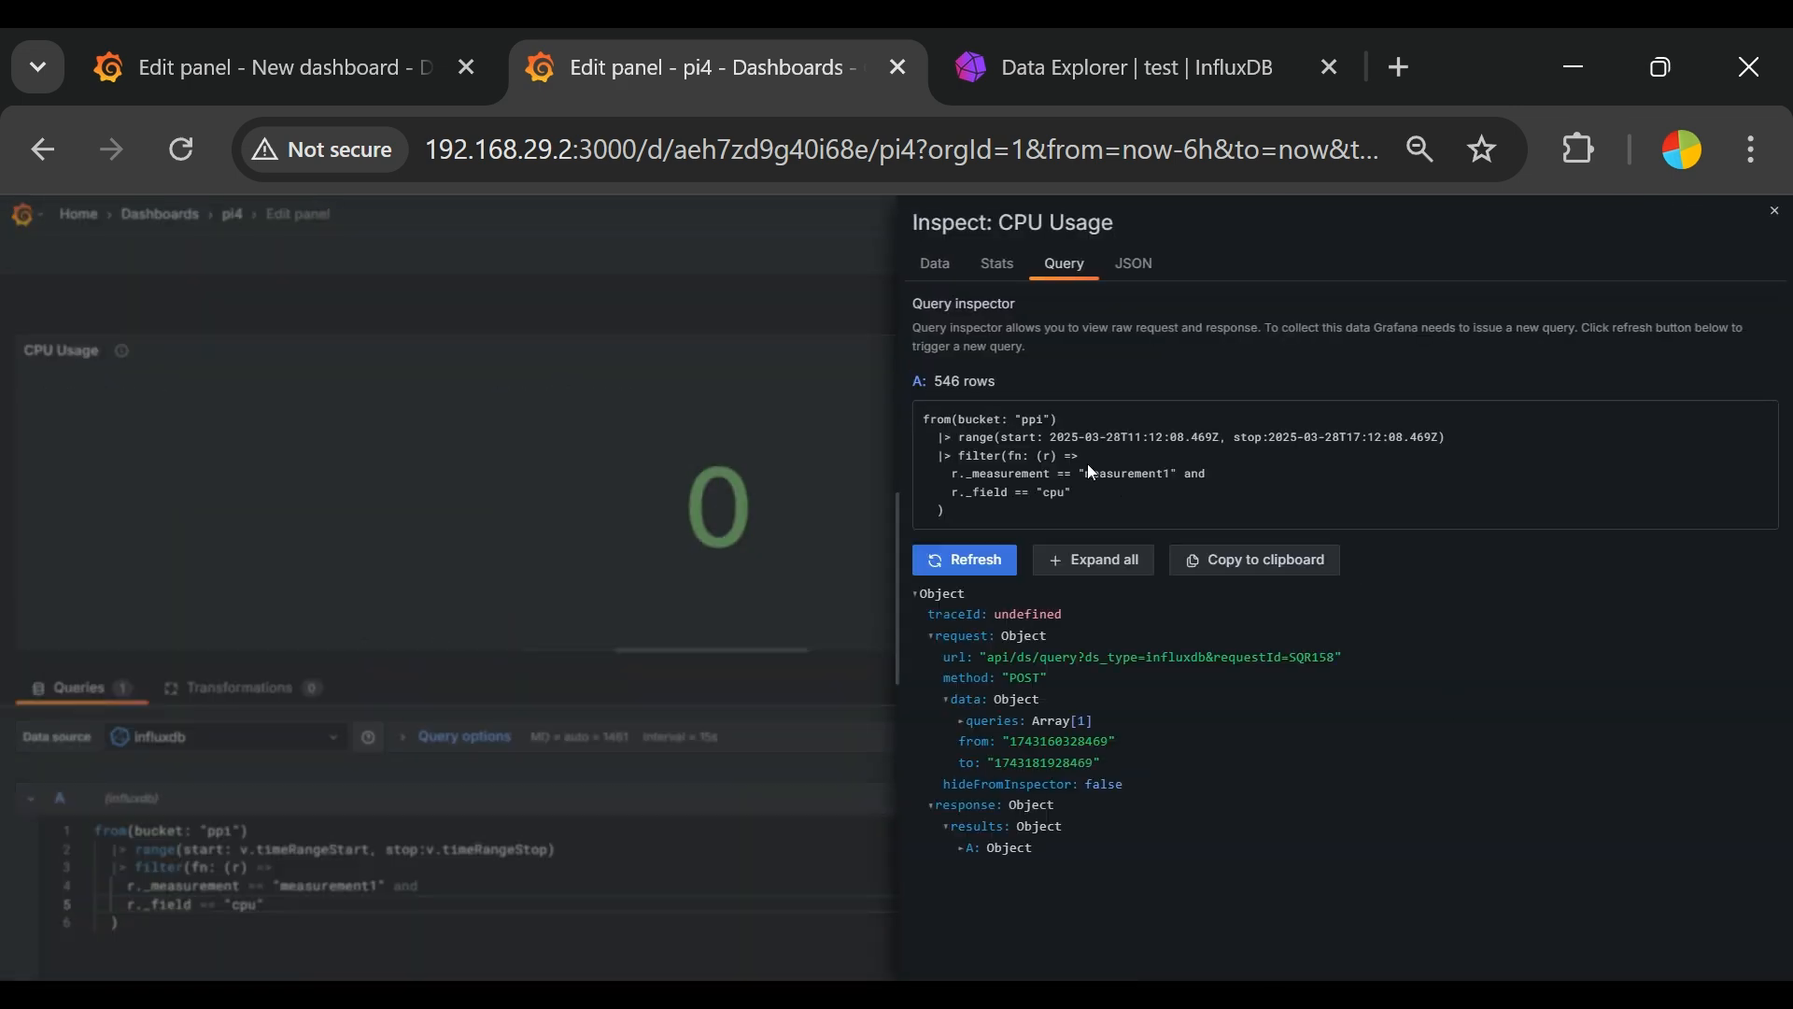
click(939, 263)
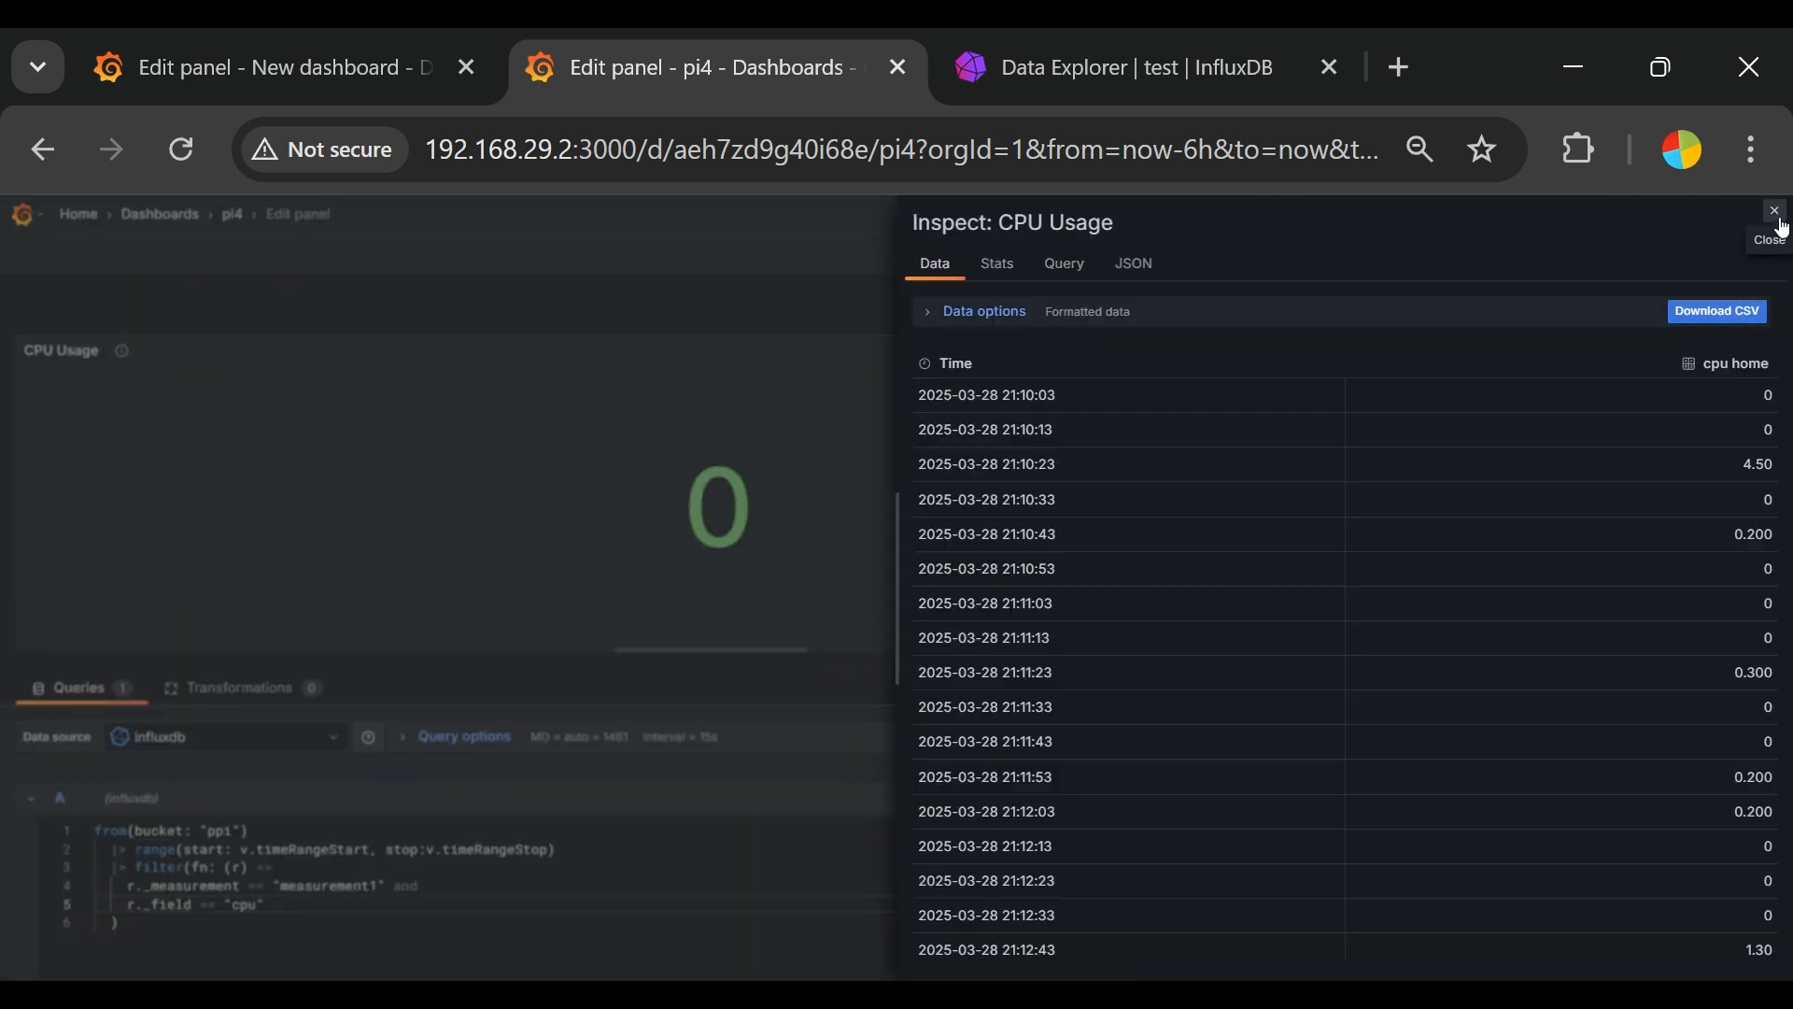
click(1778, 217)
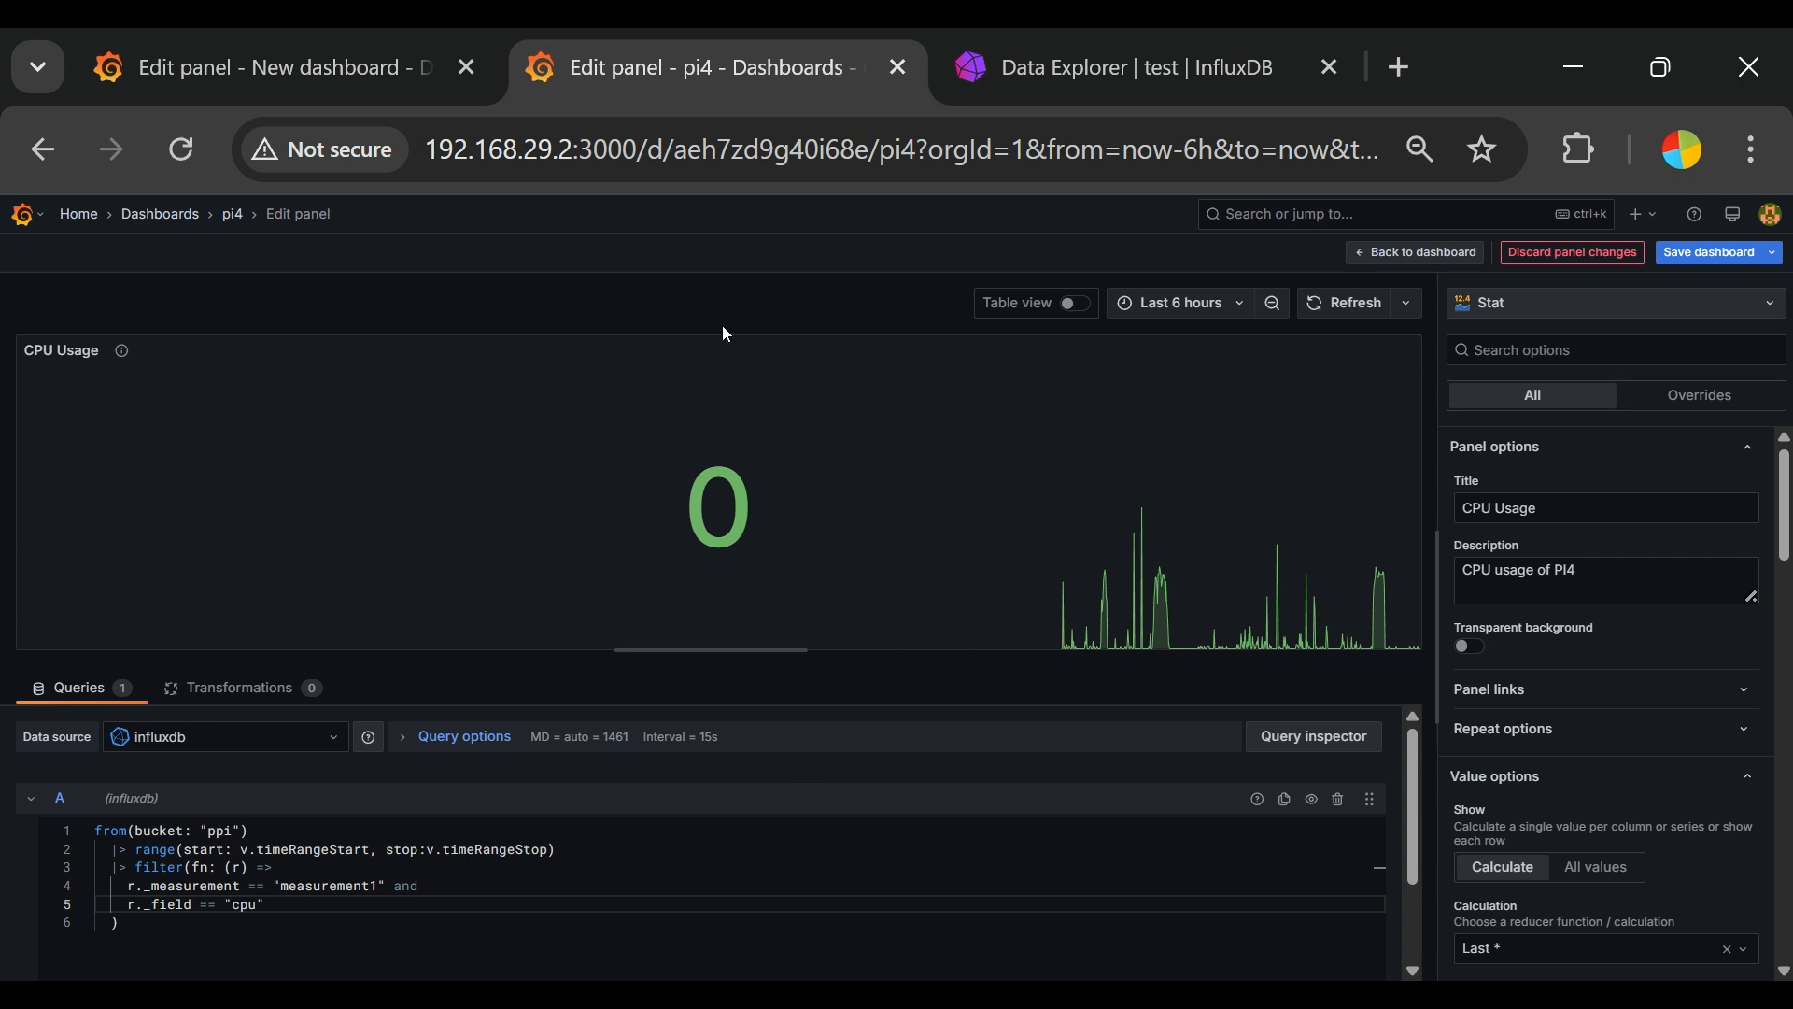
Step: Change the CPU Usage panel's visualization to Gauge and give it a transparent background
click(1697, 307)
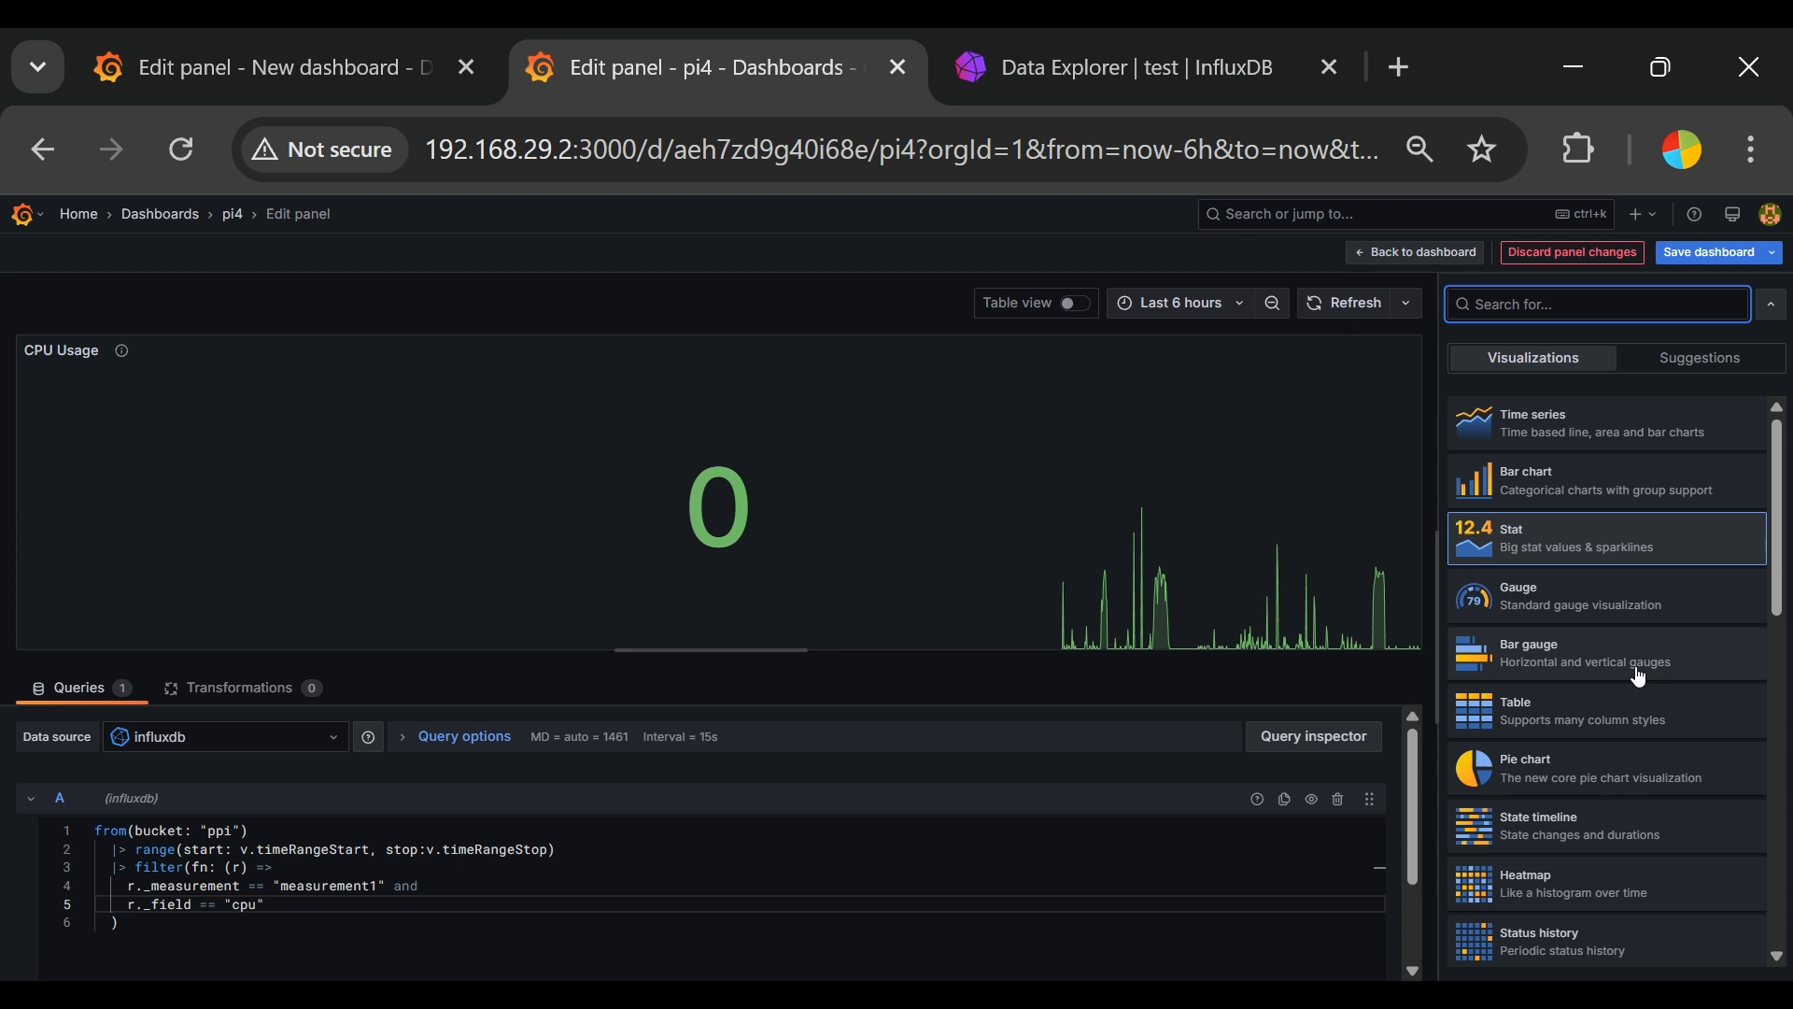
click(1588, 601)
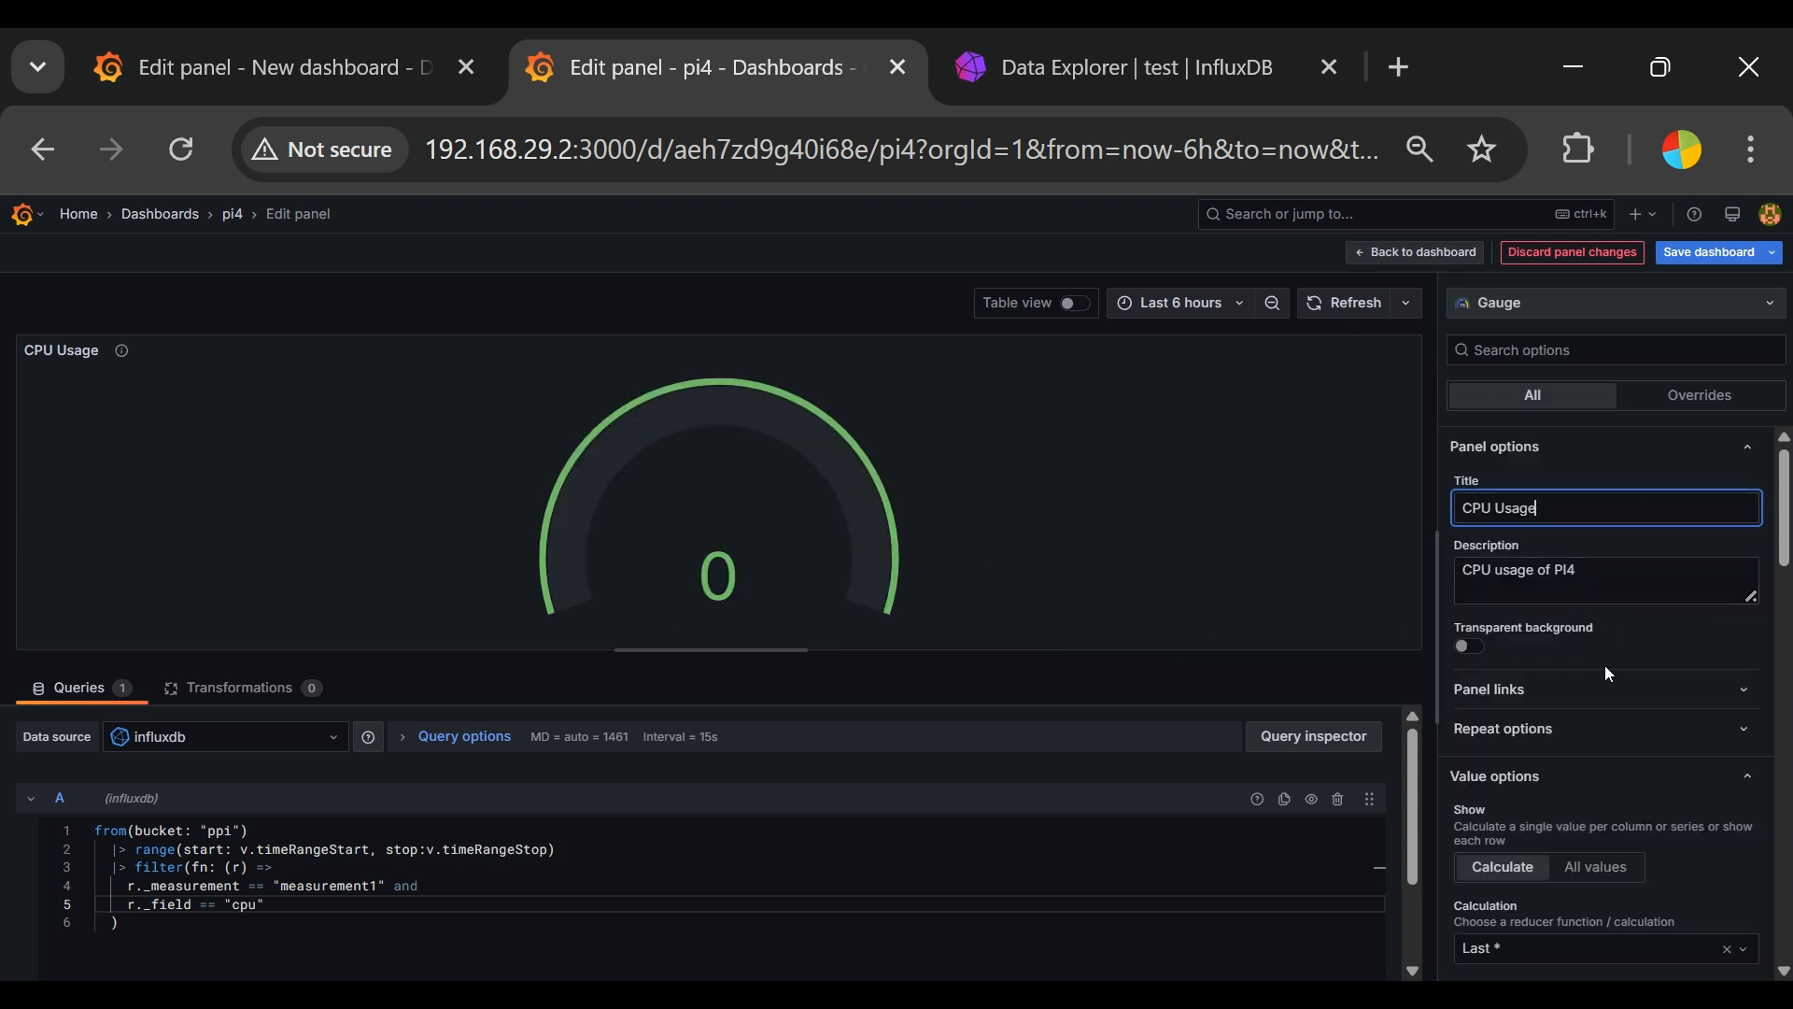
click(1483, 646)
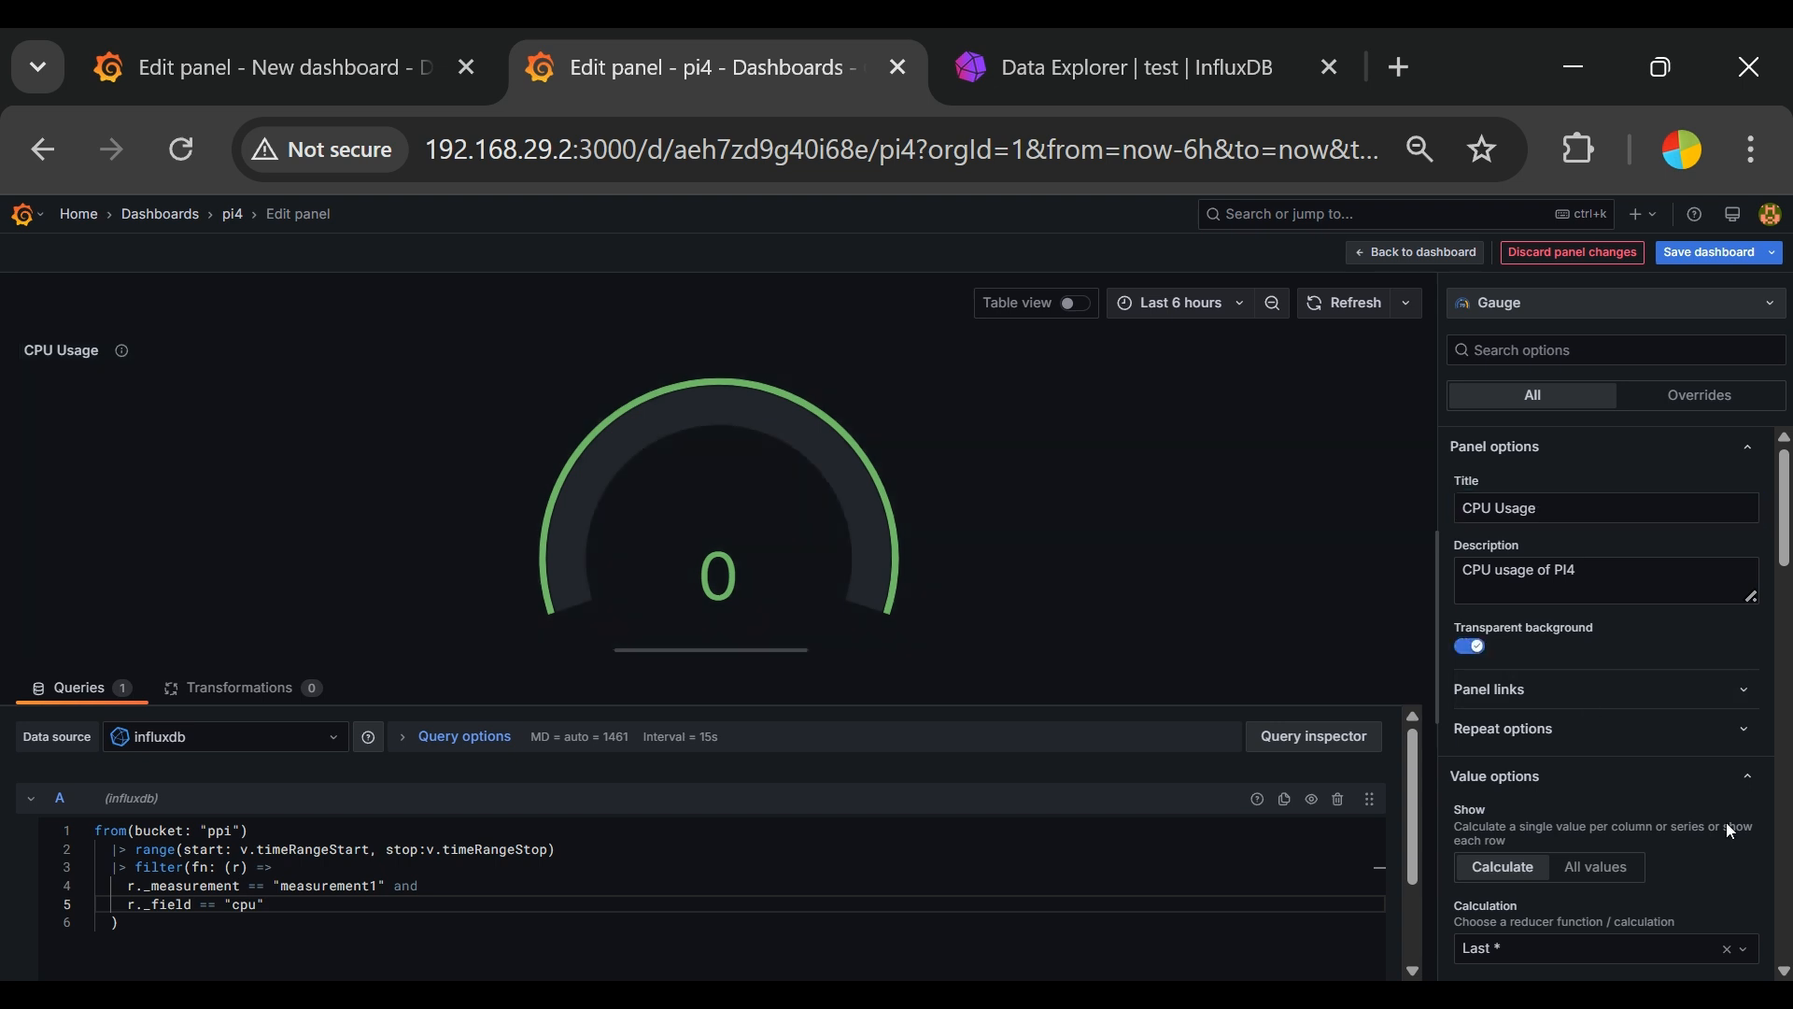
Step: Expand the repeat options and try showing all values before returning the value display to Calculate
scroll(1717, 848, down, 2)
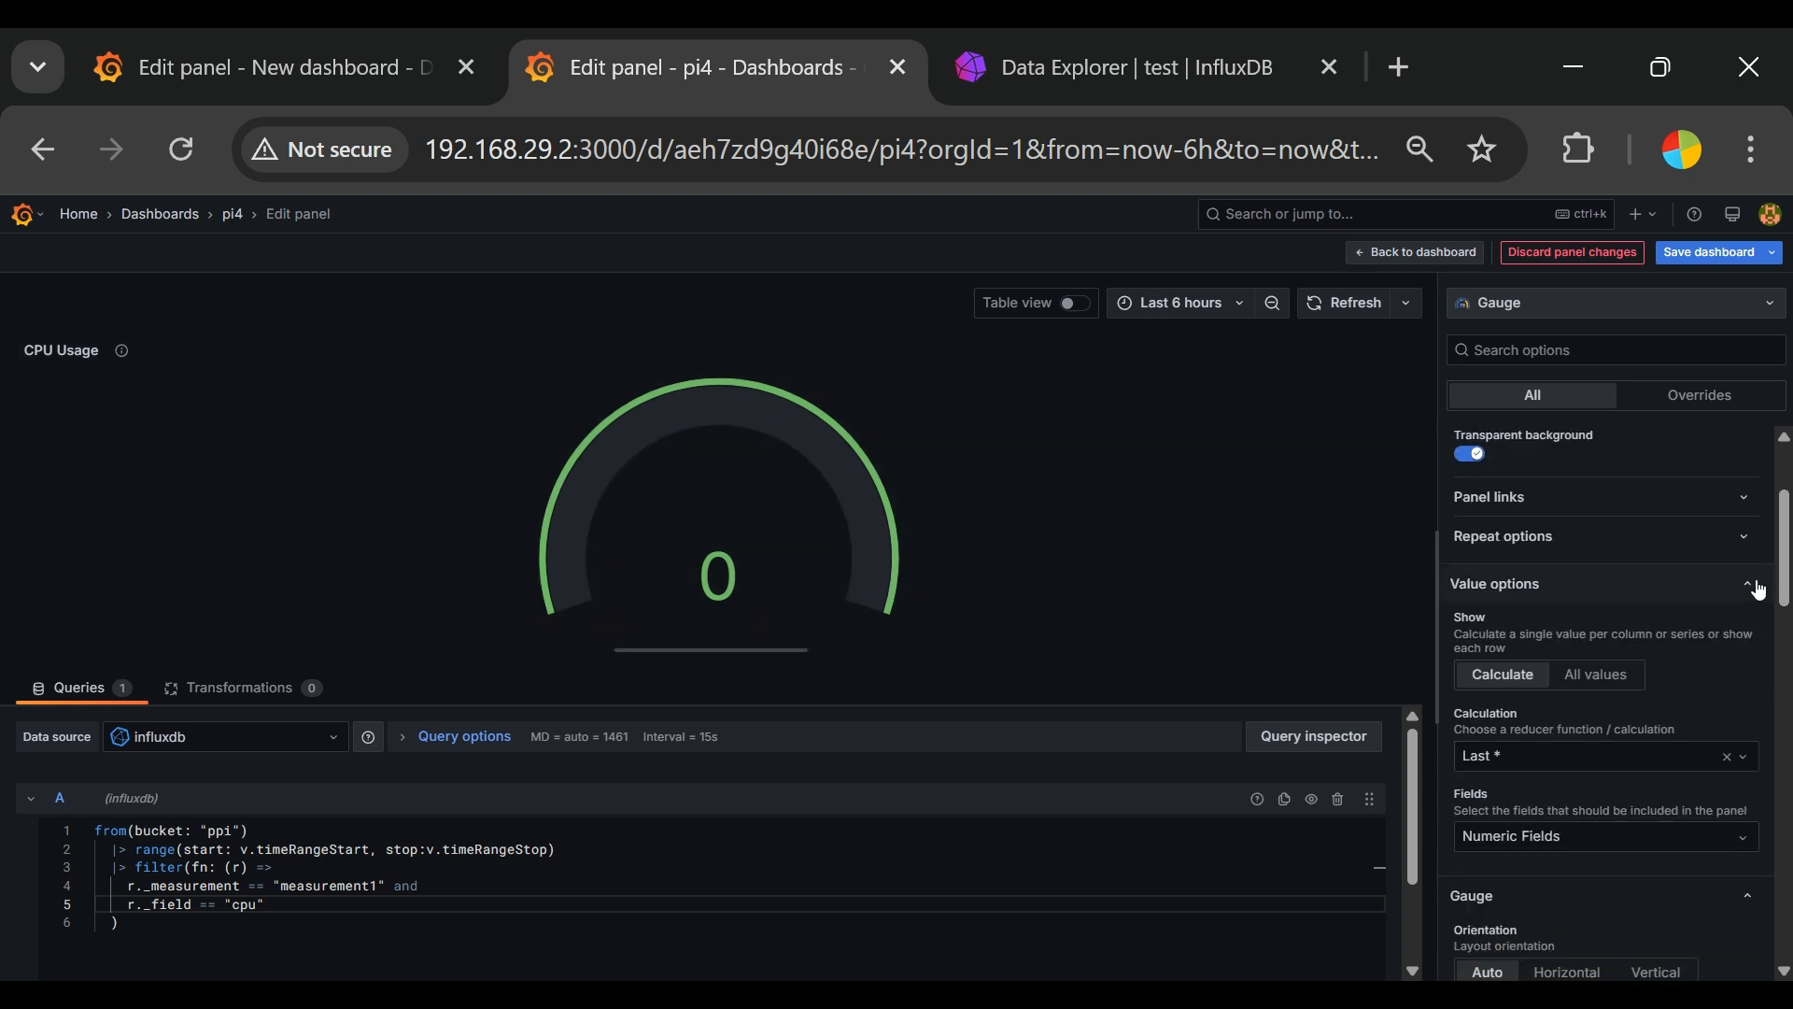
click(1753, 538)
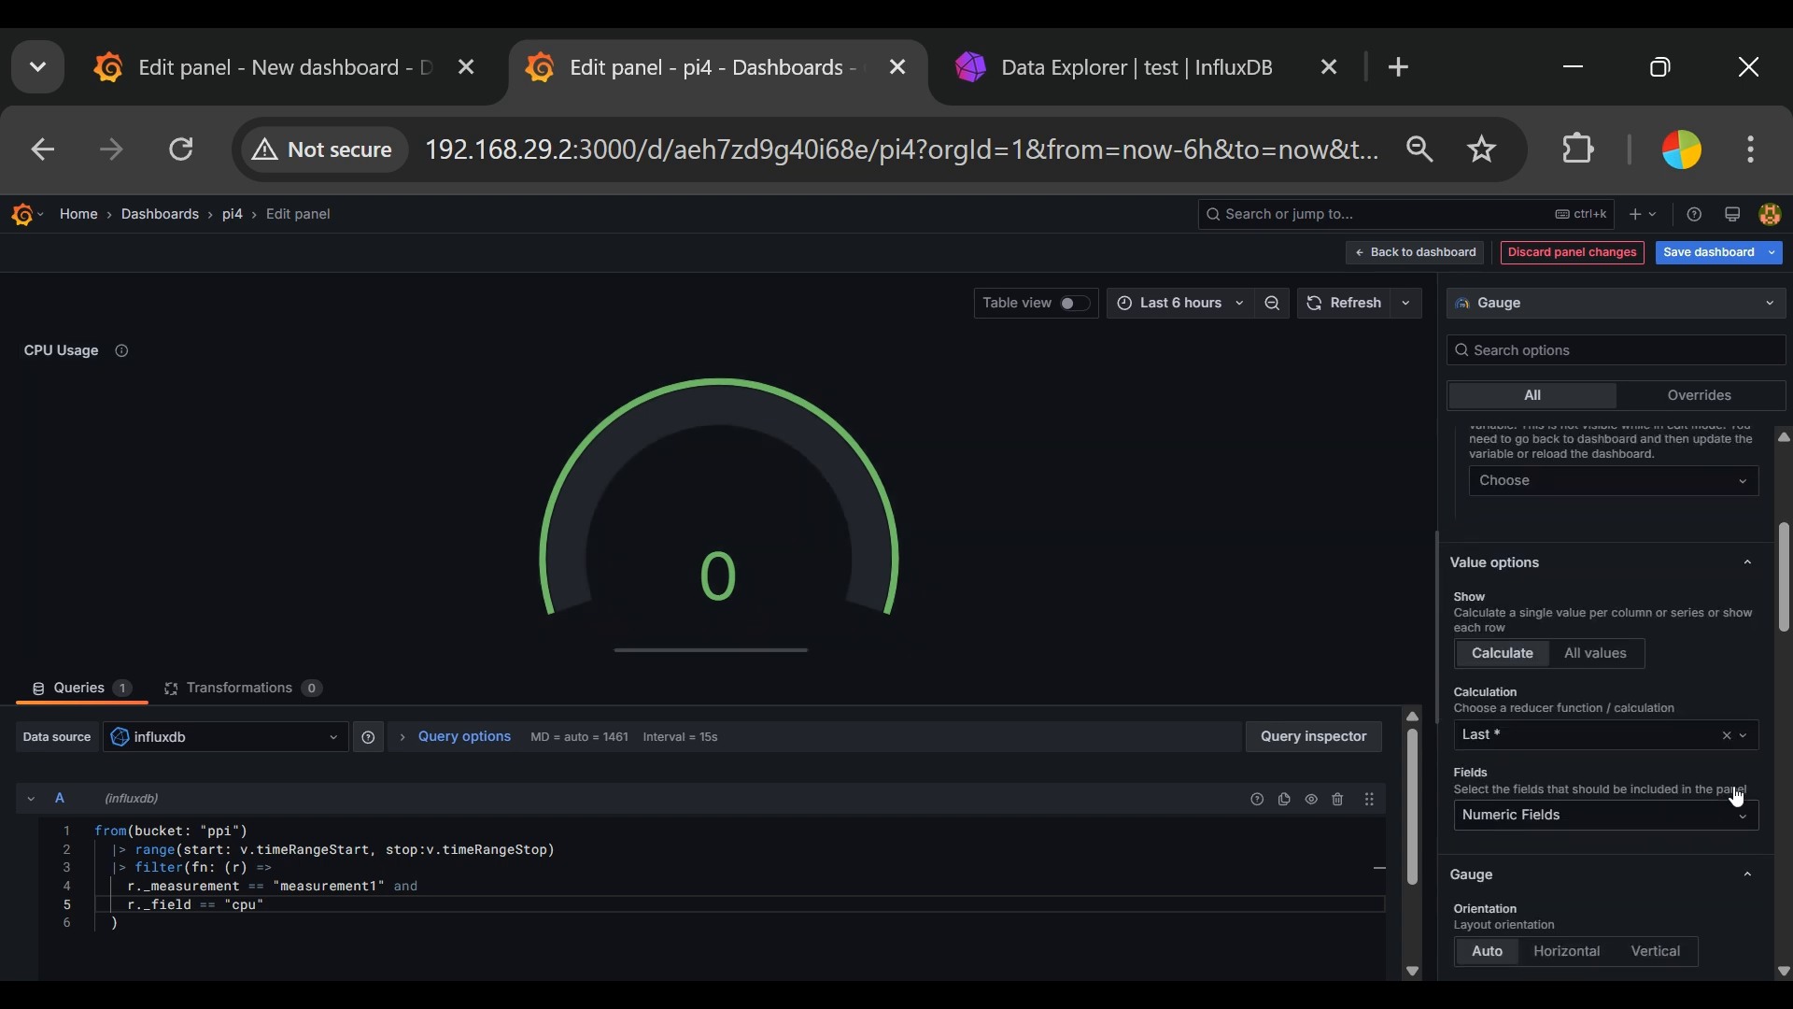
scroll(1710, 776, down, 4)
scroll(1681, 758, up, 2)
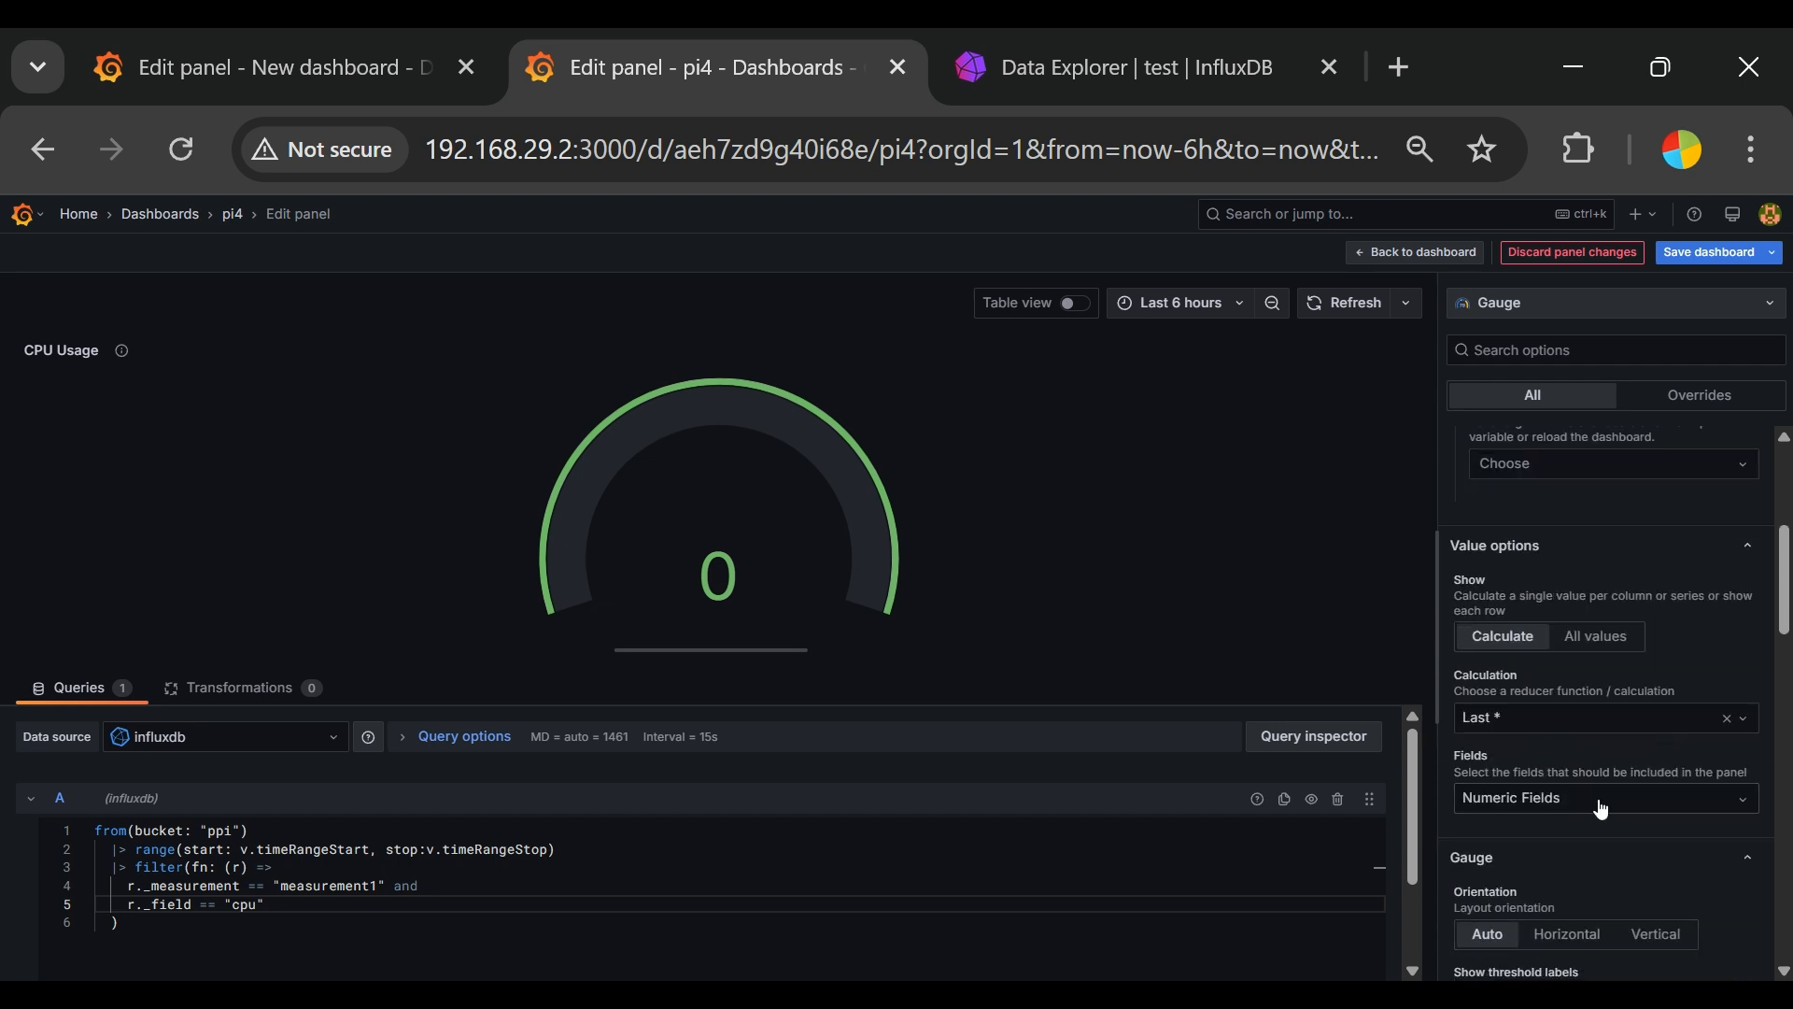
click(1600, 636)
click(1532, 645)
Step: Set the gauge's orientation to Horizontal and try out the threshold labels, leaving them off
scroll(1674, 833, down, 2)
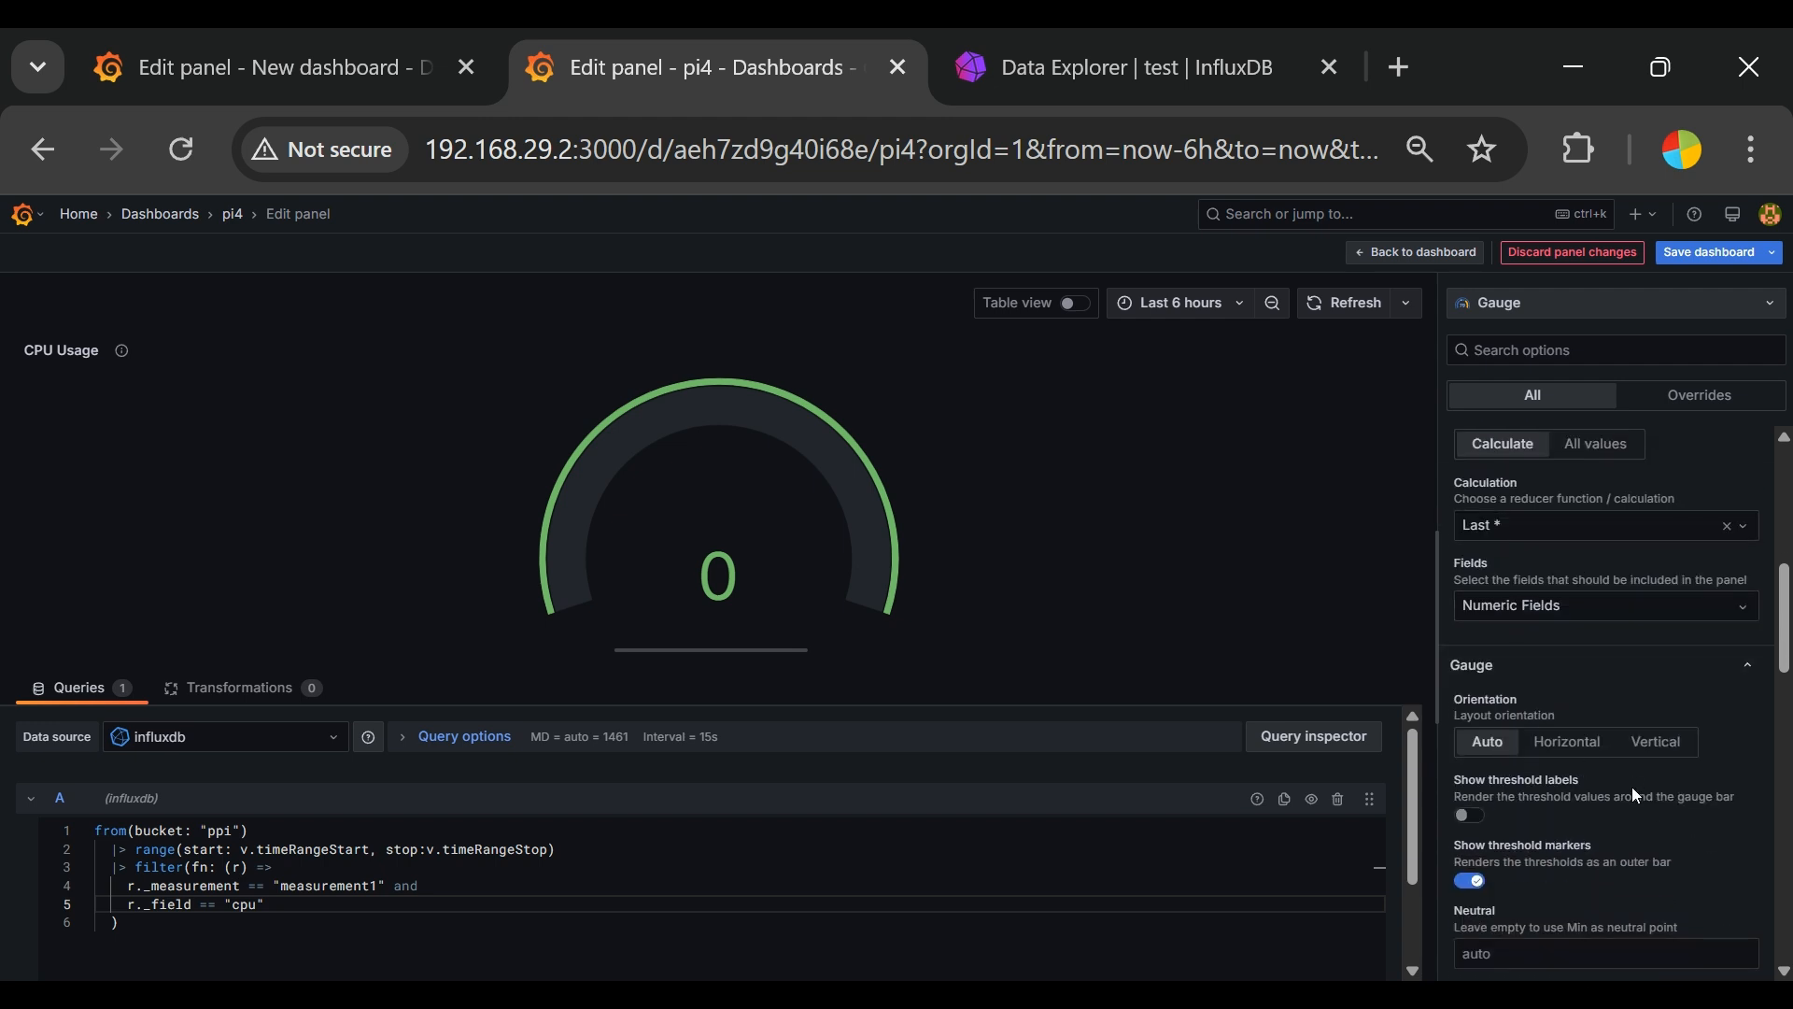
scroll(1633, 787, down, 2)
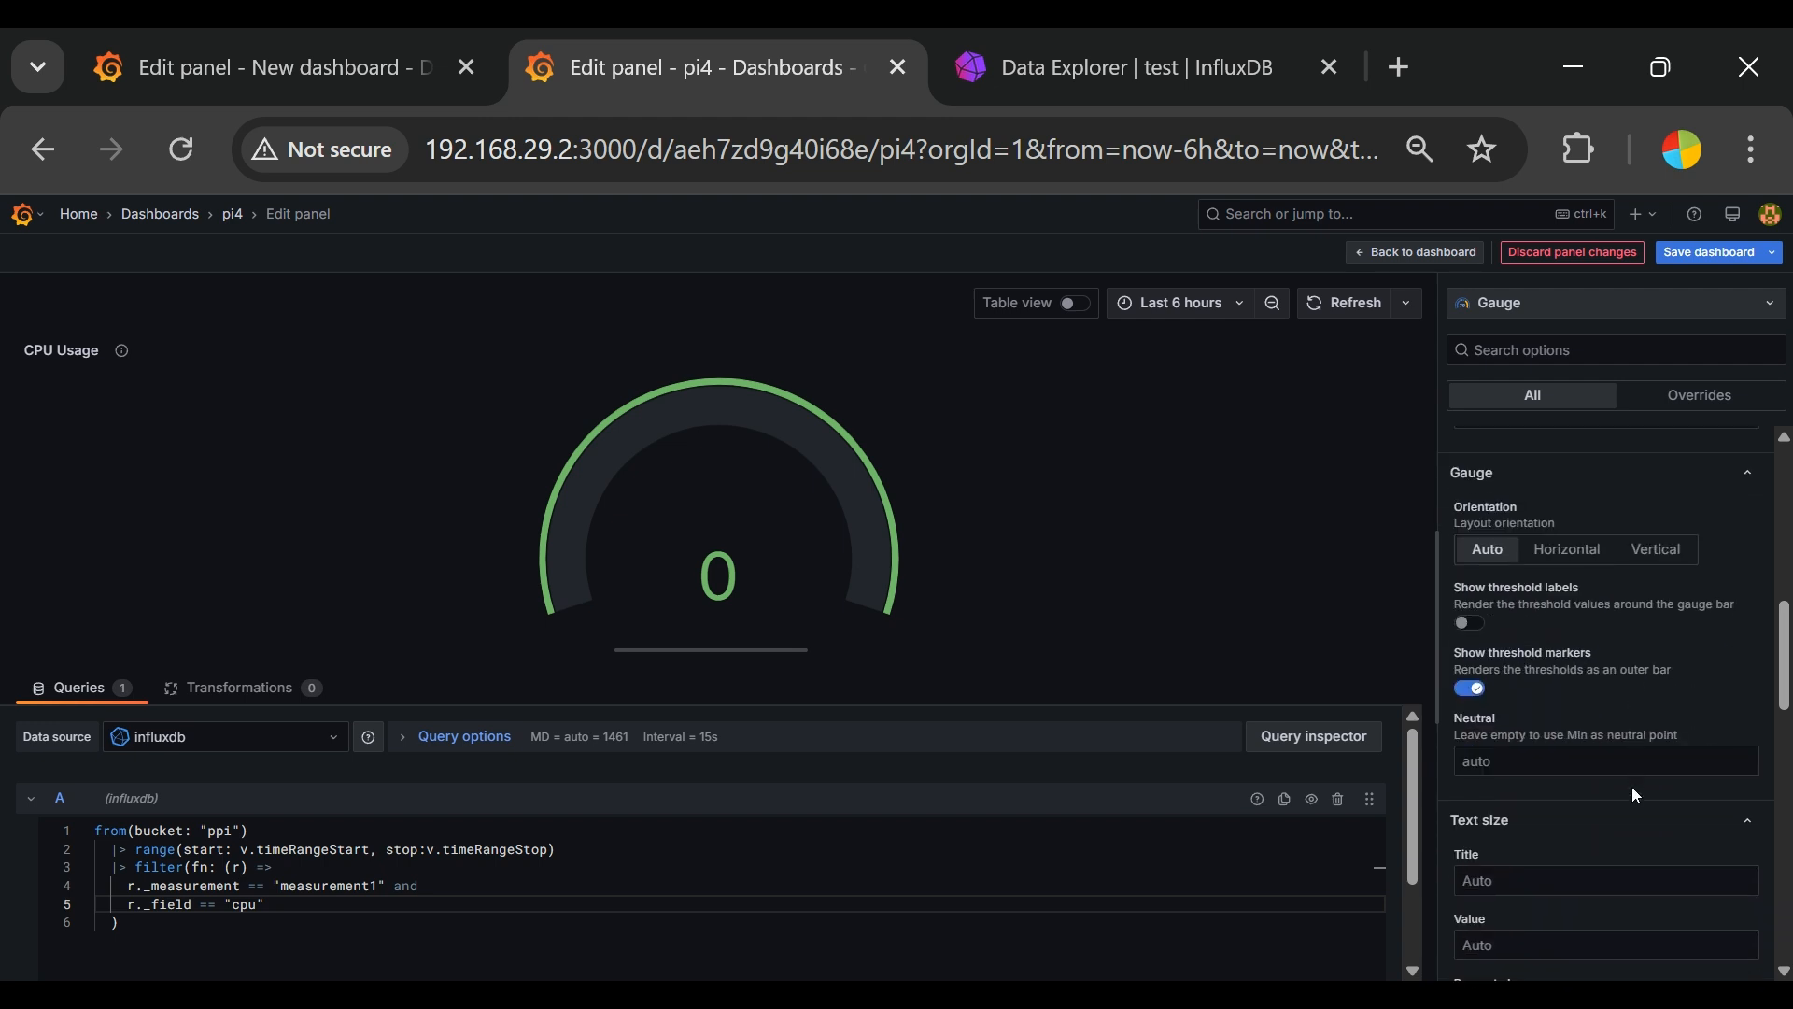
click(1590, 555)
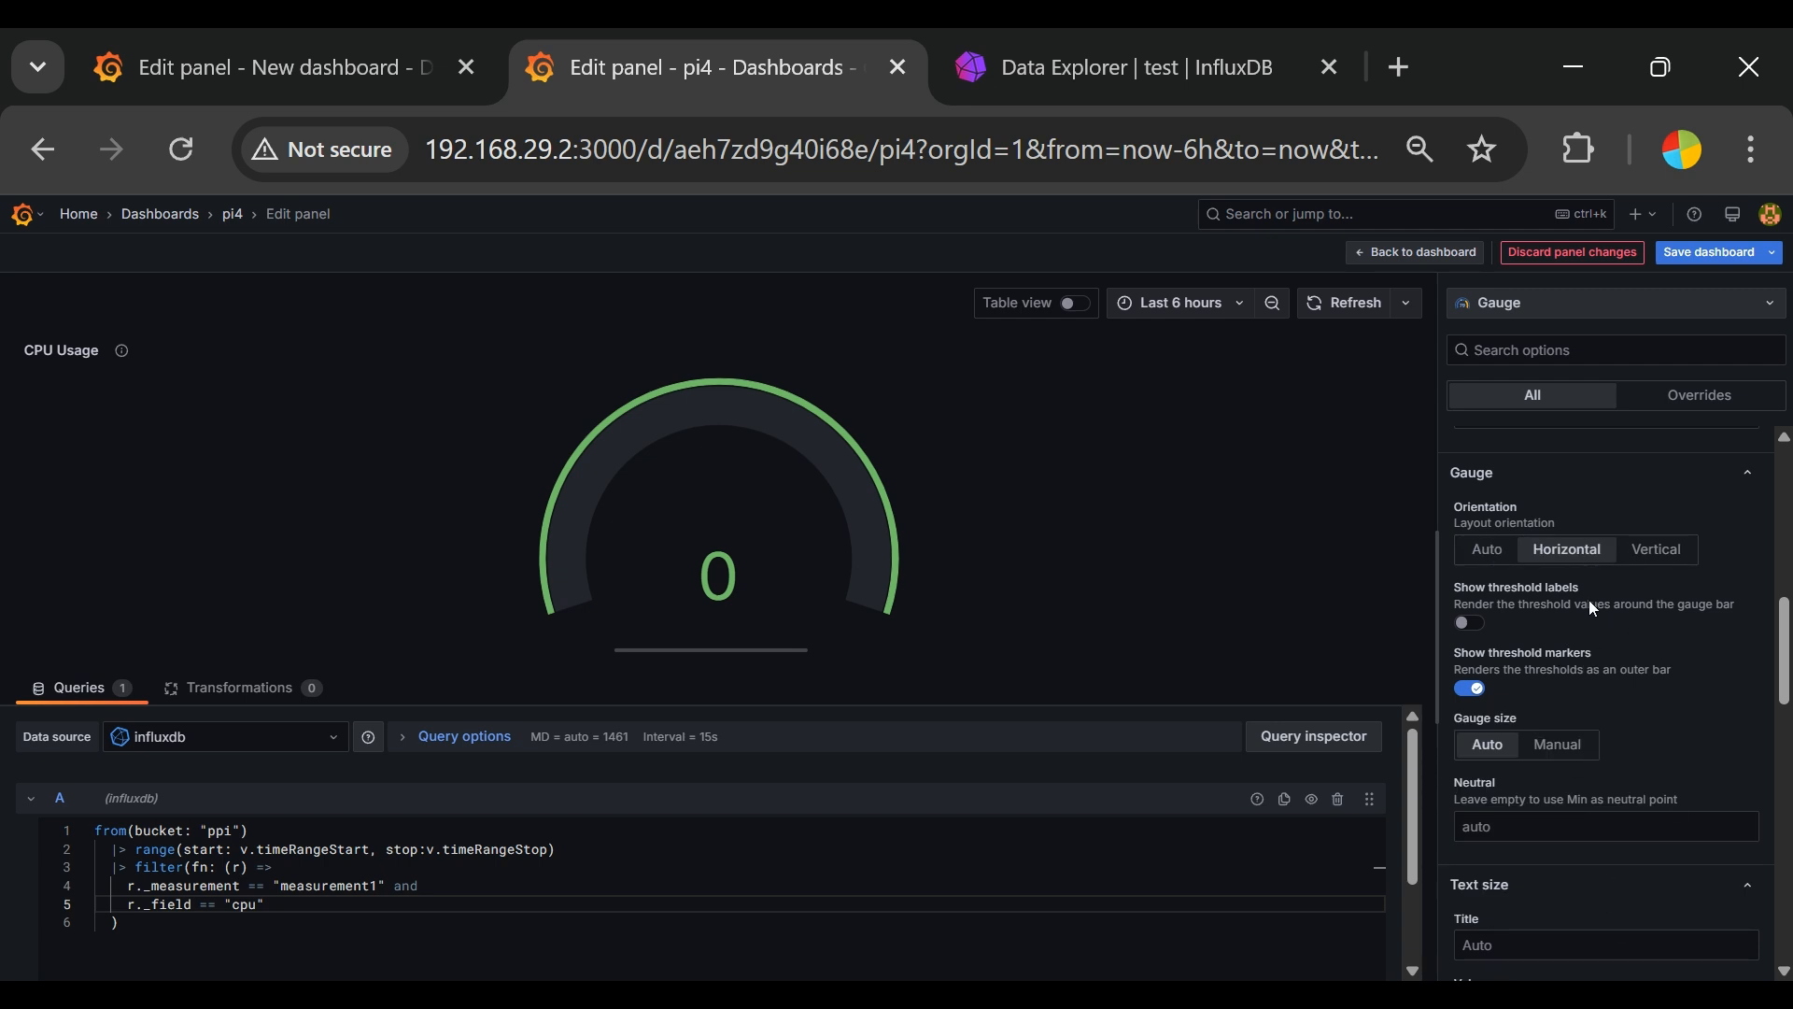
click(1470, 620)
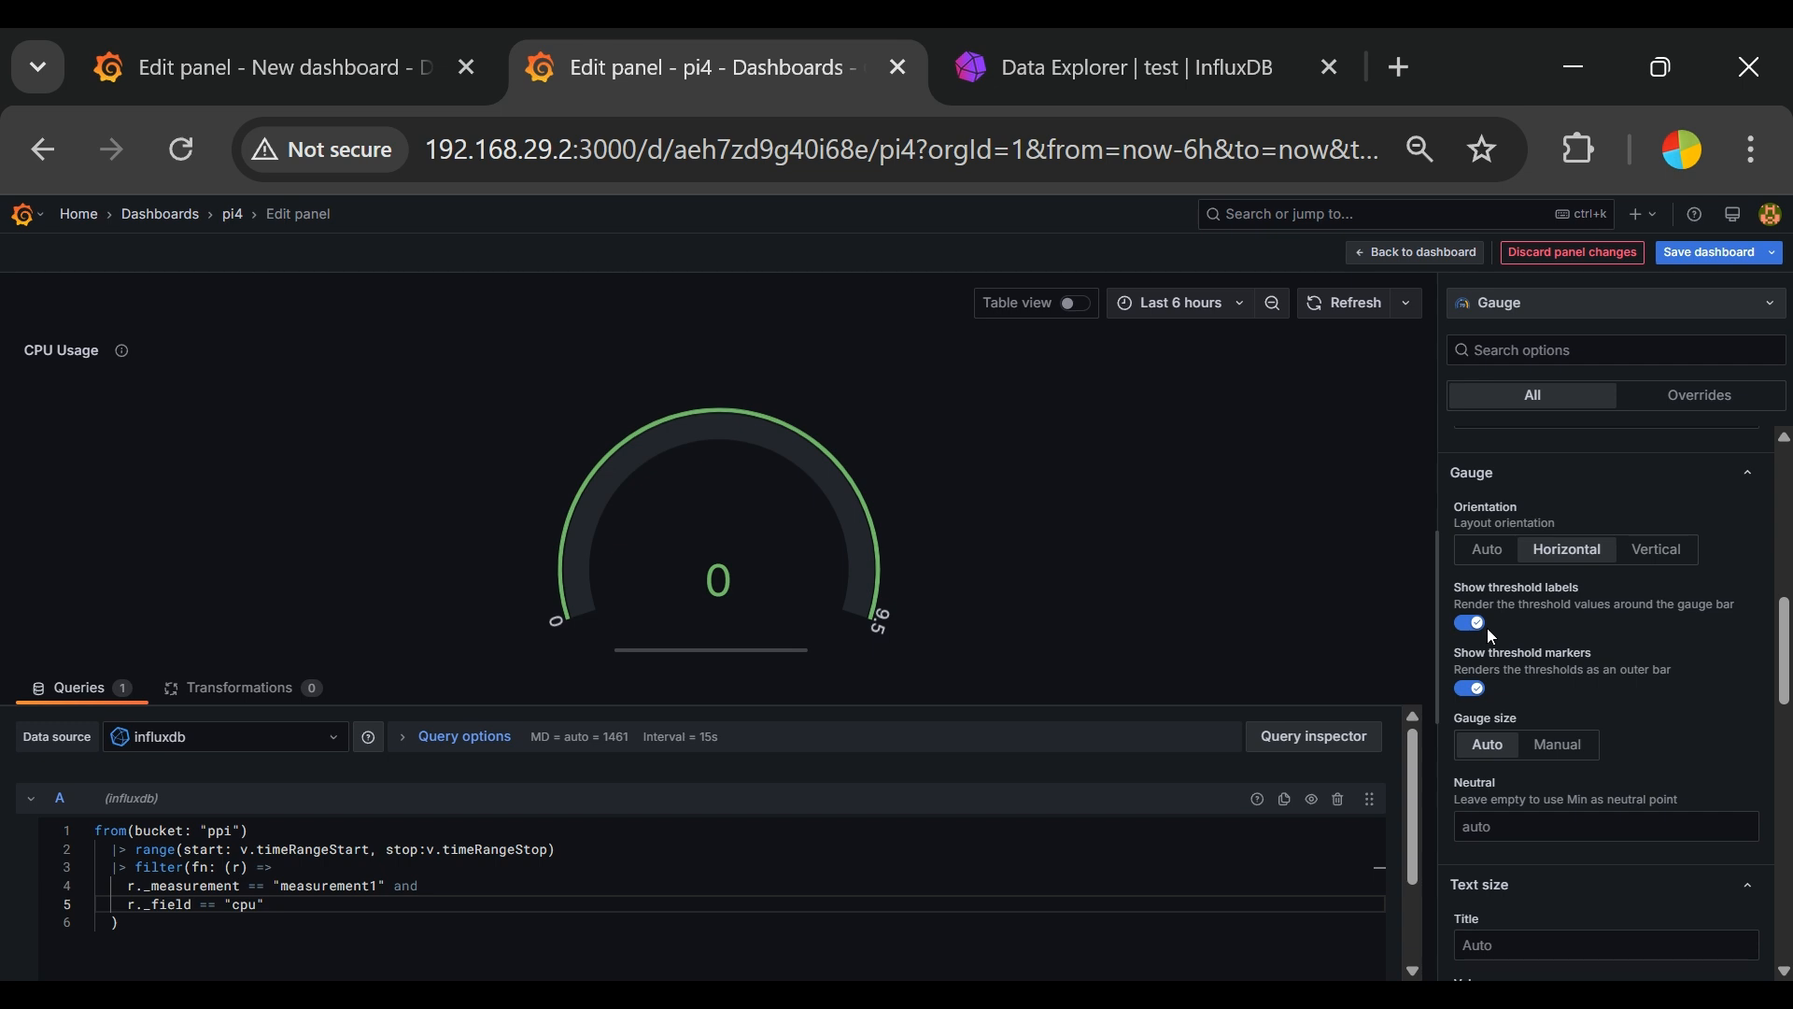
click(1470, 624)
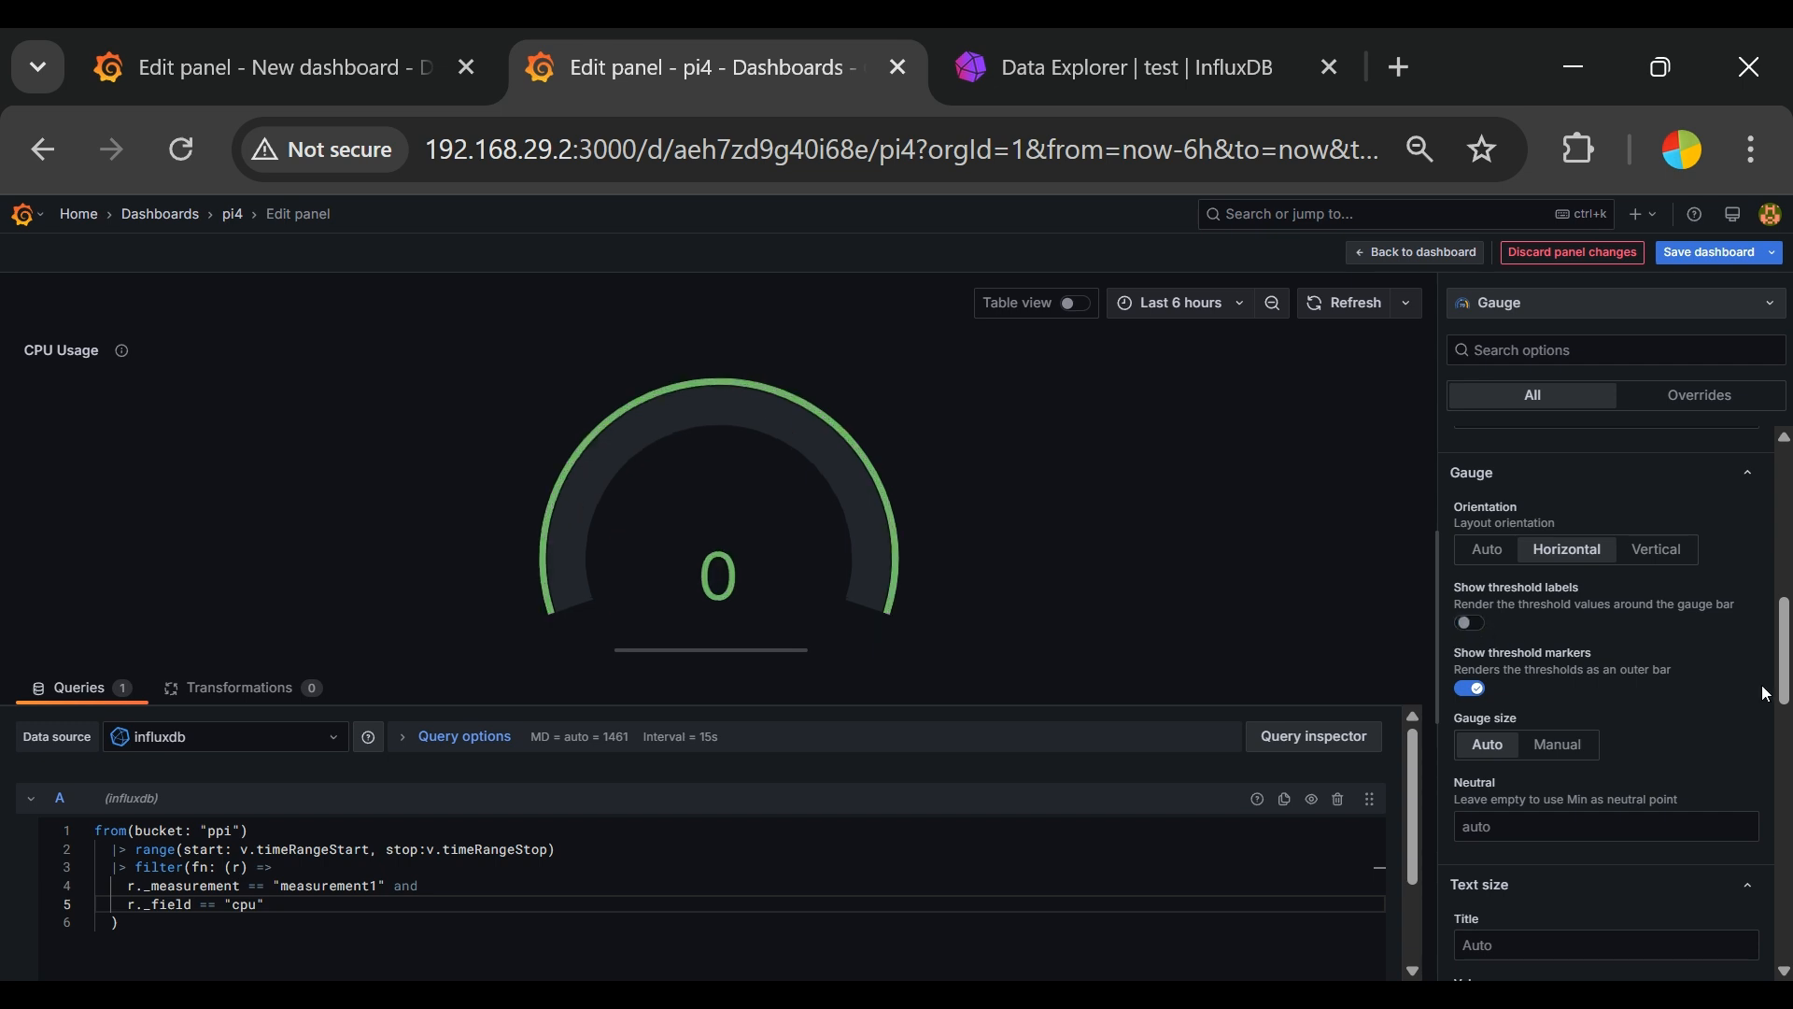
Step: Review the gauge's size, neutral point, text size and standard options such as unit, min and max
scroll(1768, 846, down, 2)
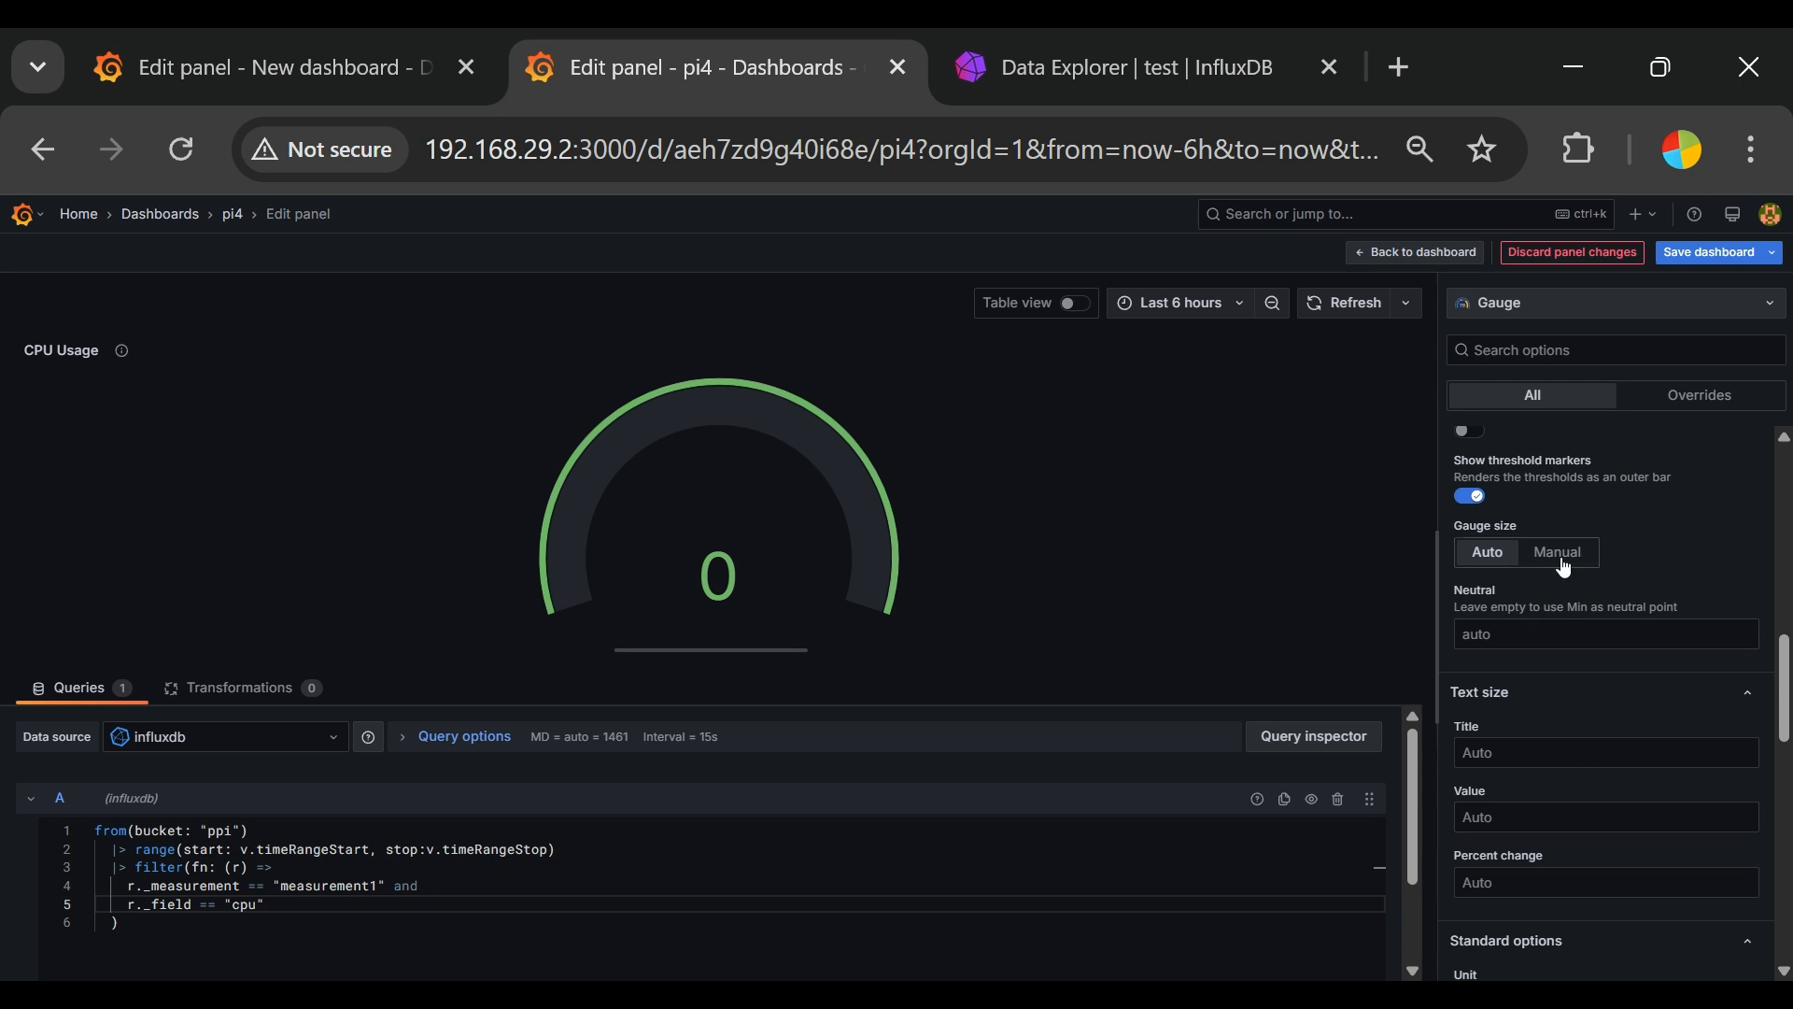
click(1693, 630)
scroll(1694, 630, down, 2)
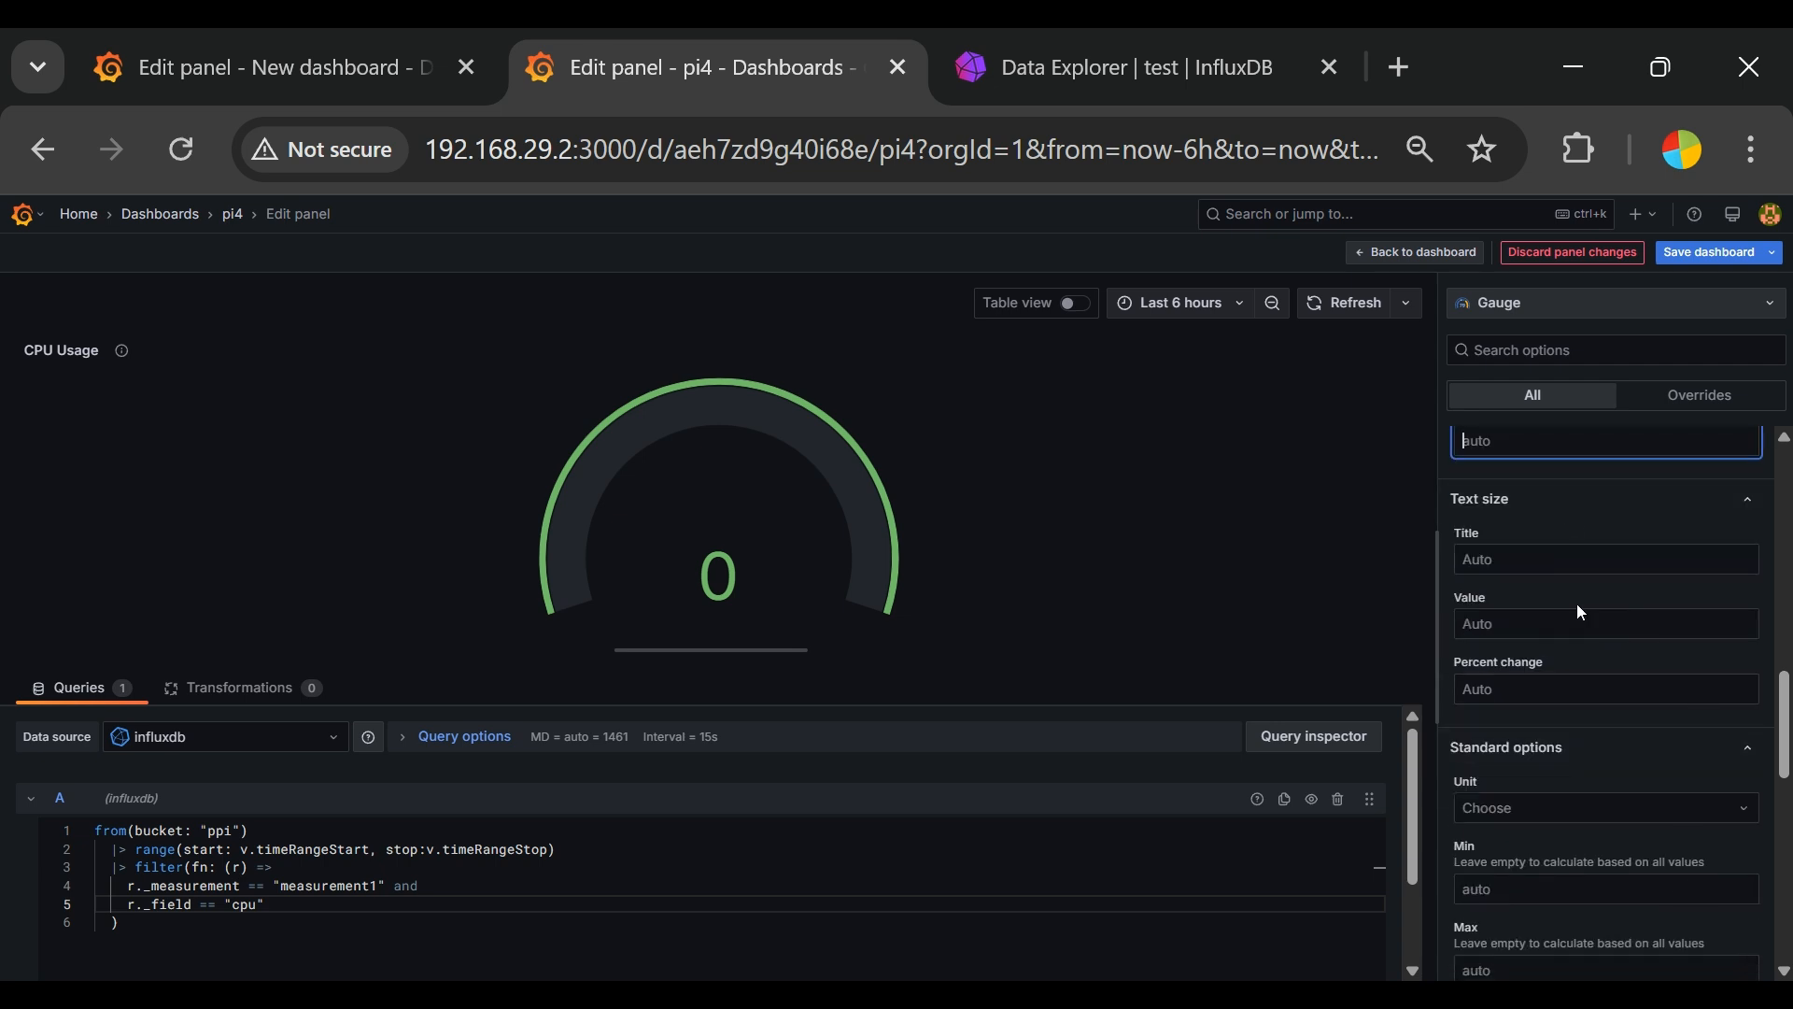
scroll(1644, 654, down, 2)
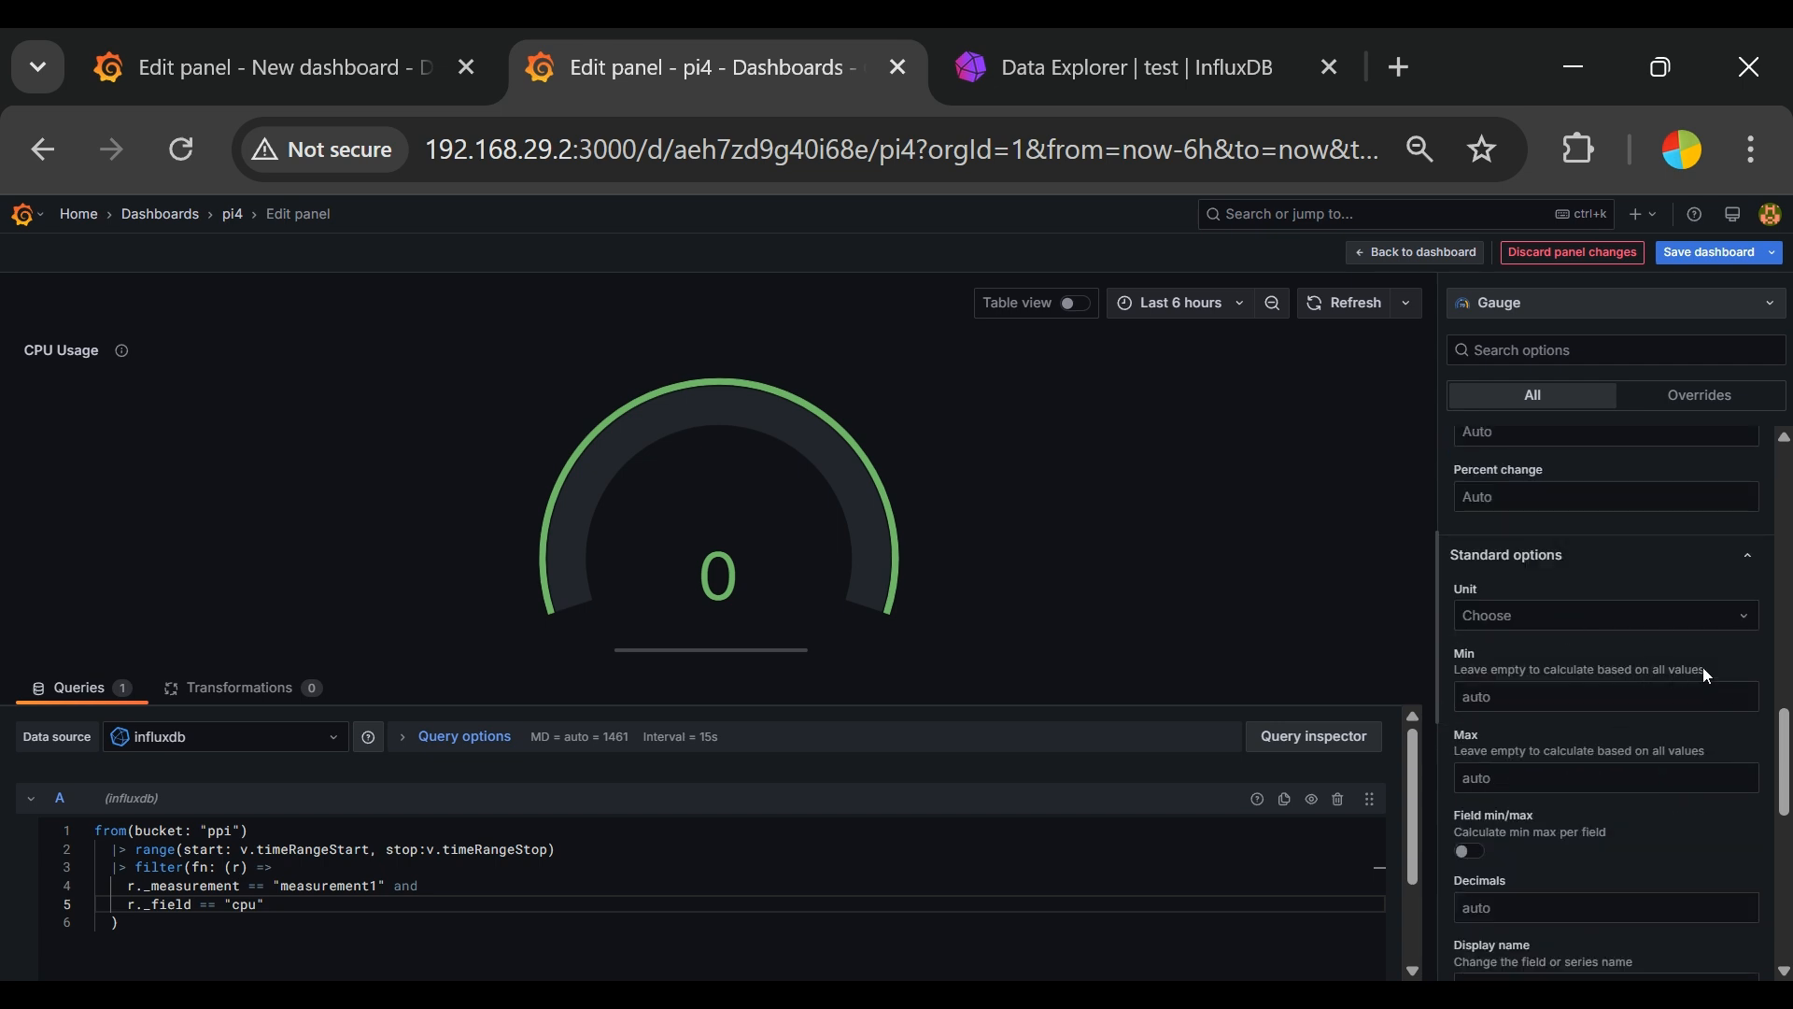
scroll(1610, 532, up, 4)
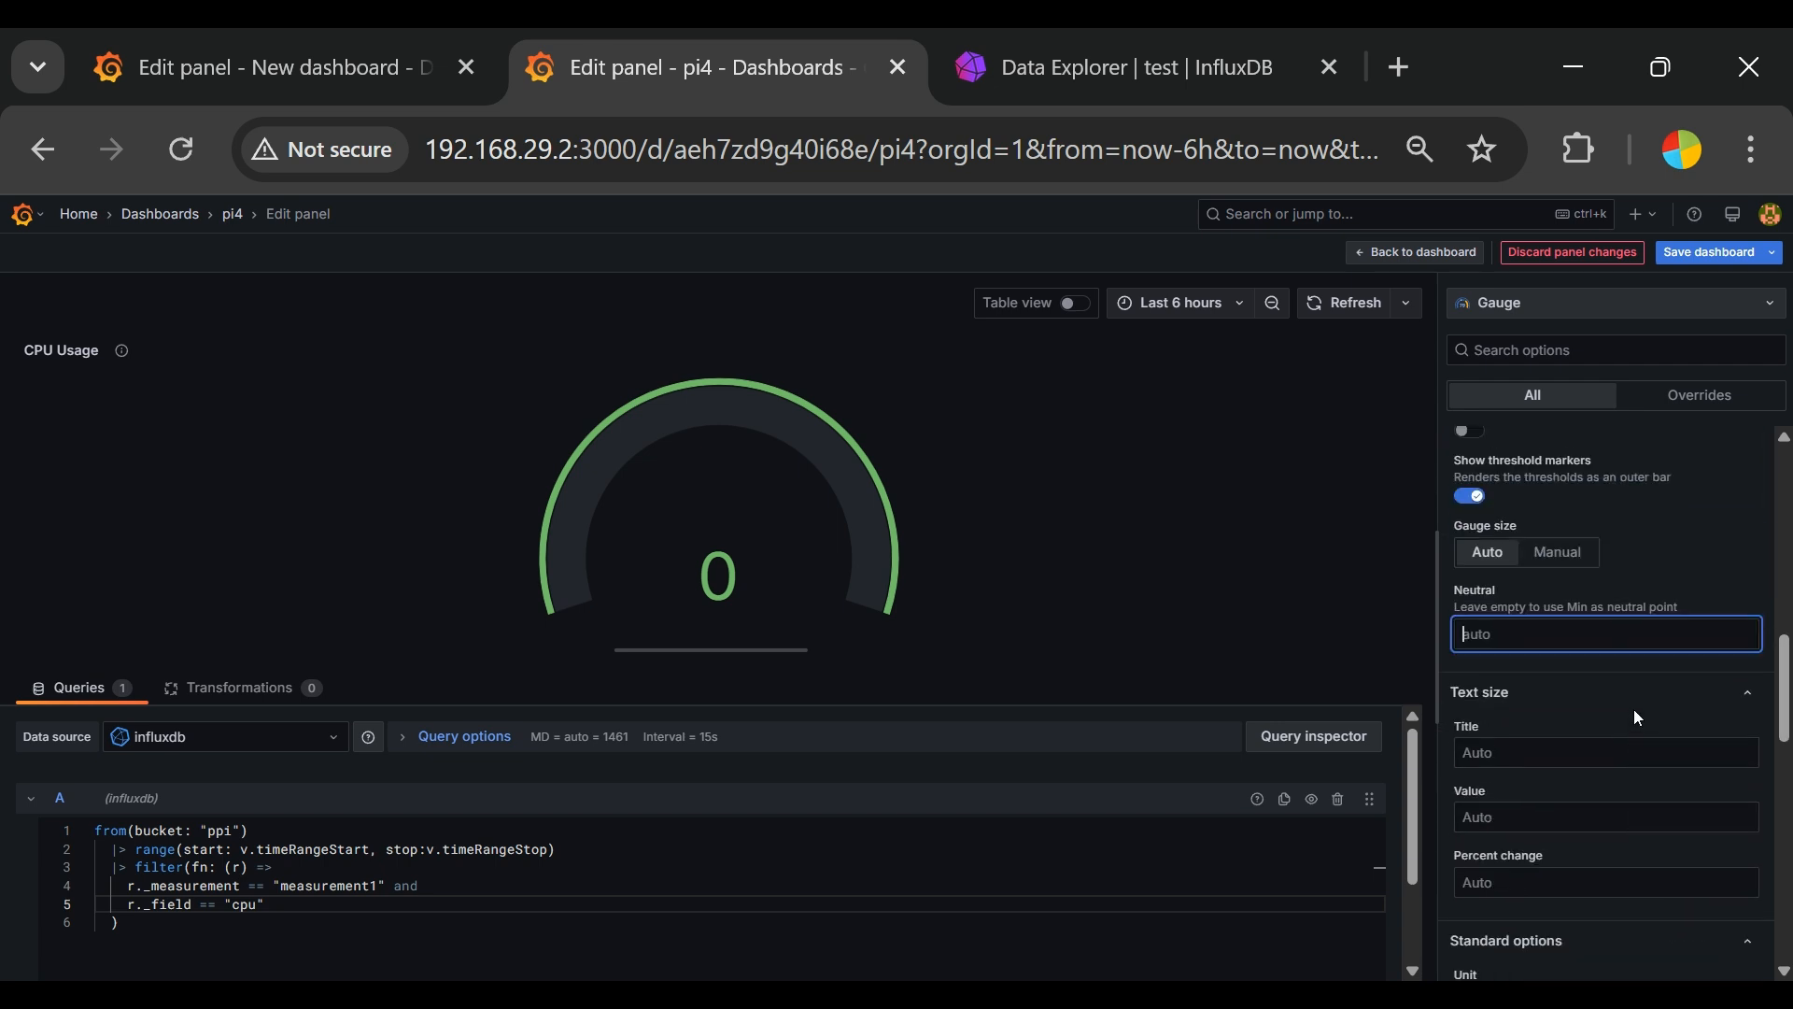
scroll(1627, 761, down, 2)
click(1637, 689)
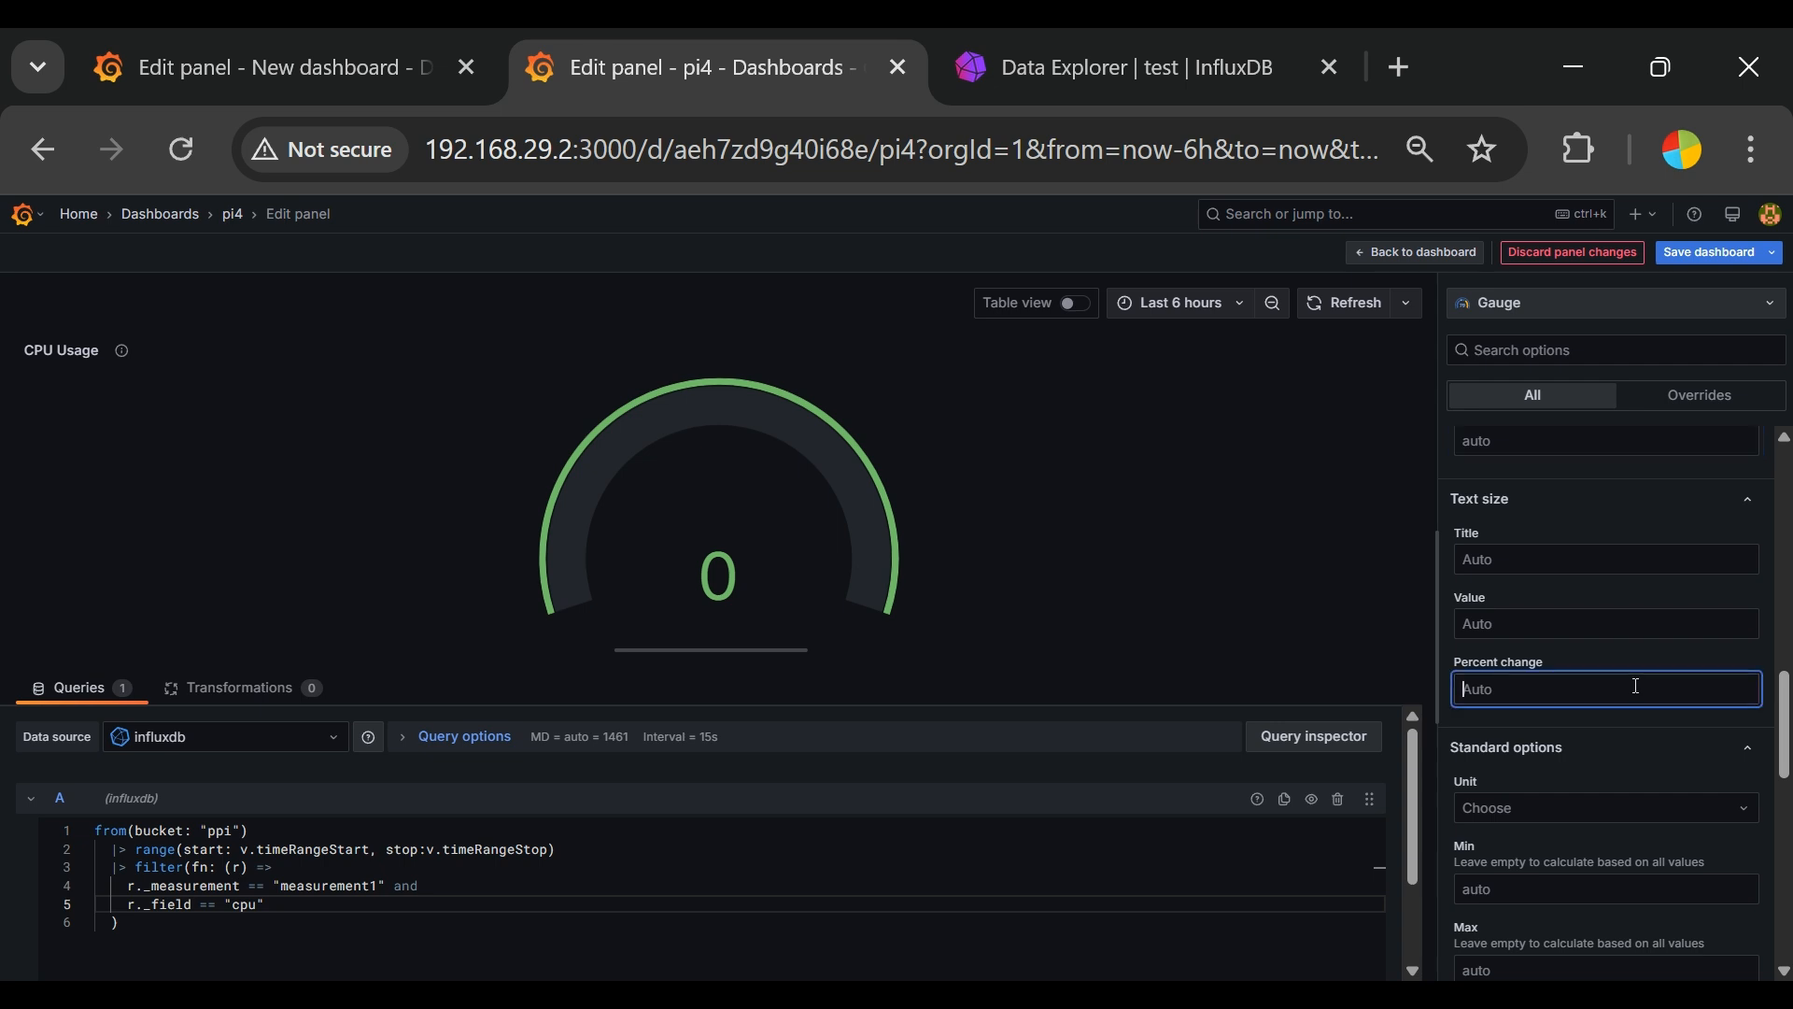
scroll(1637, 688, down, 2)
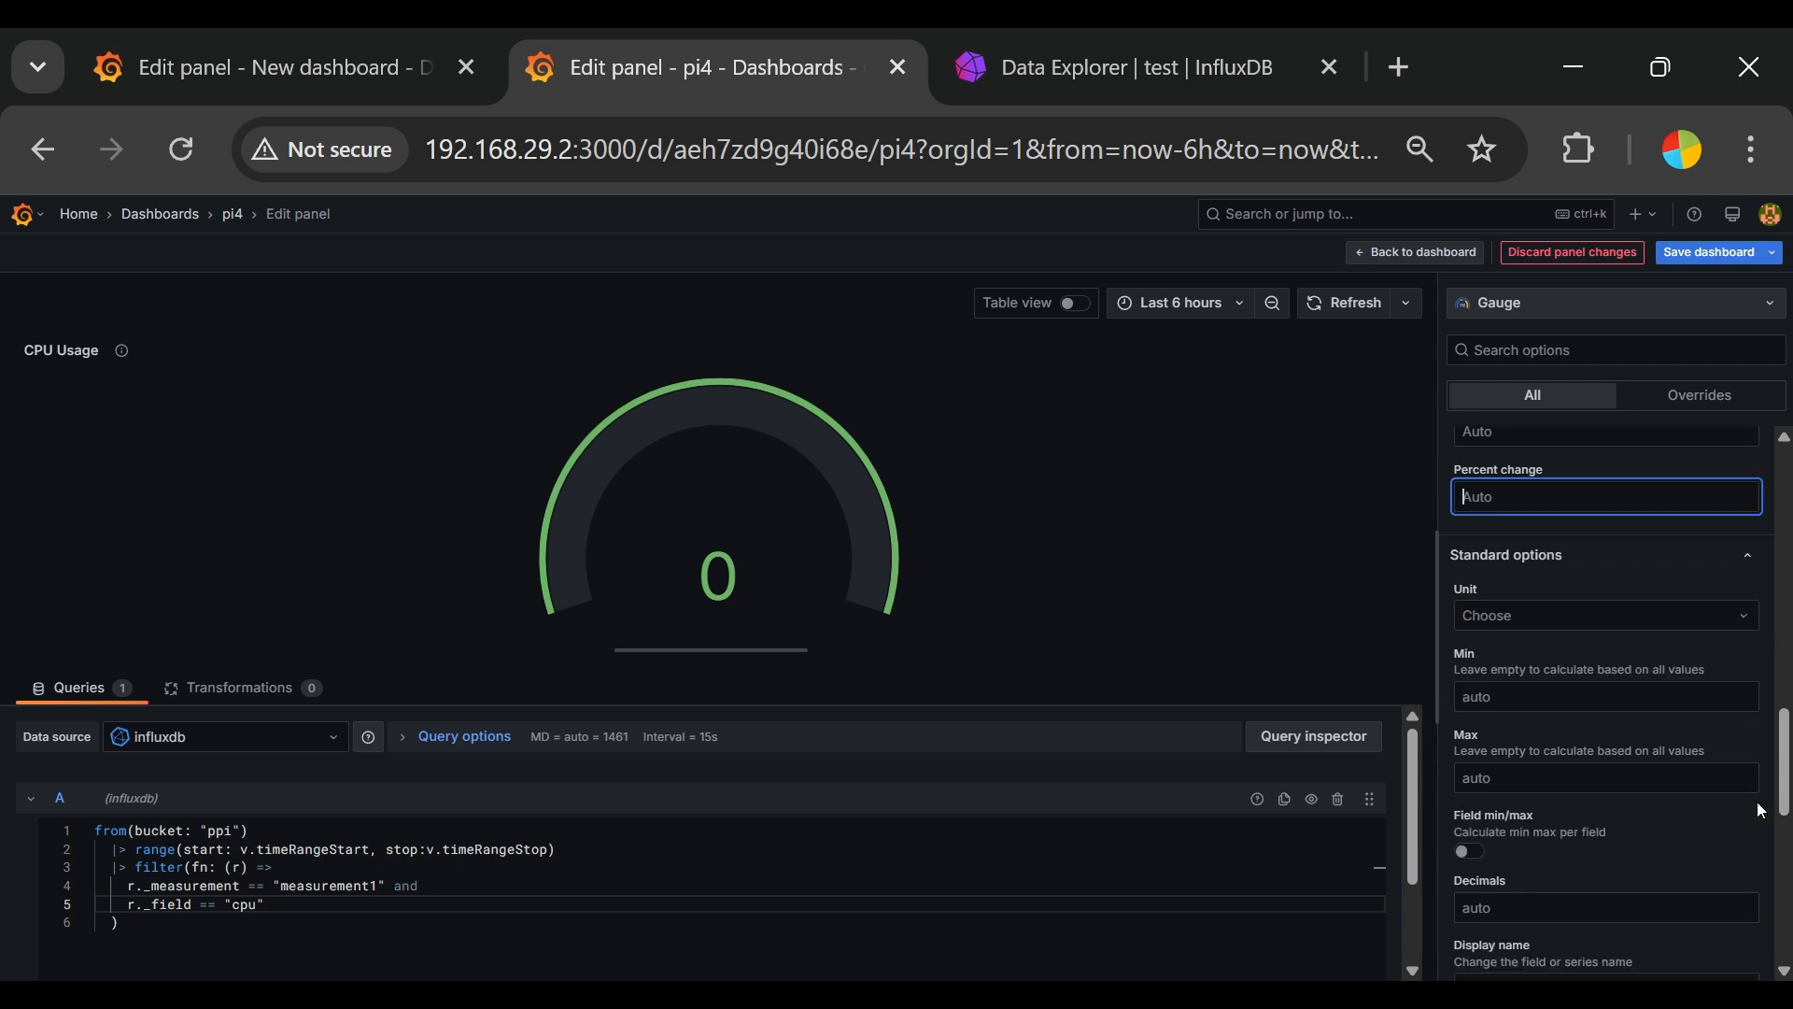
Step: Review the gauge's unit choices and remaining options, including decimals, color scheme, data links, value mappings and thresholds
click(1633, 624)
click(1643, 606)
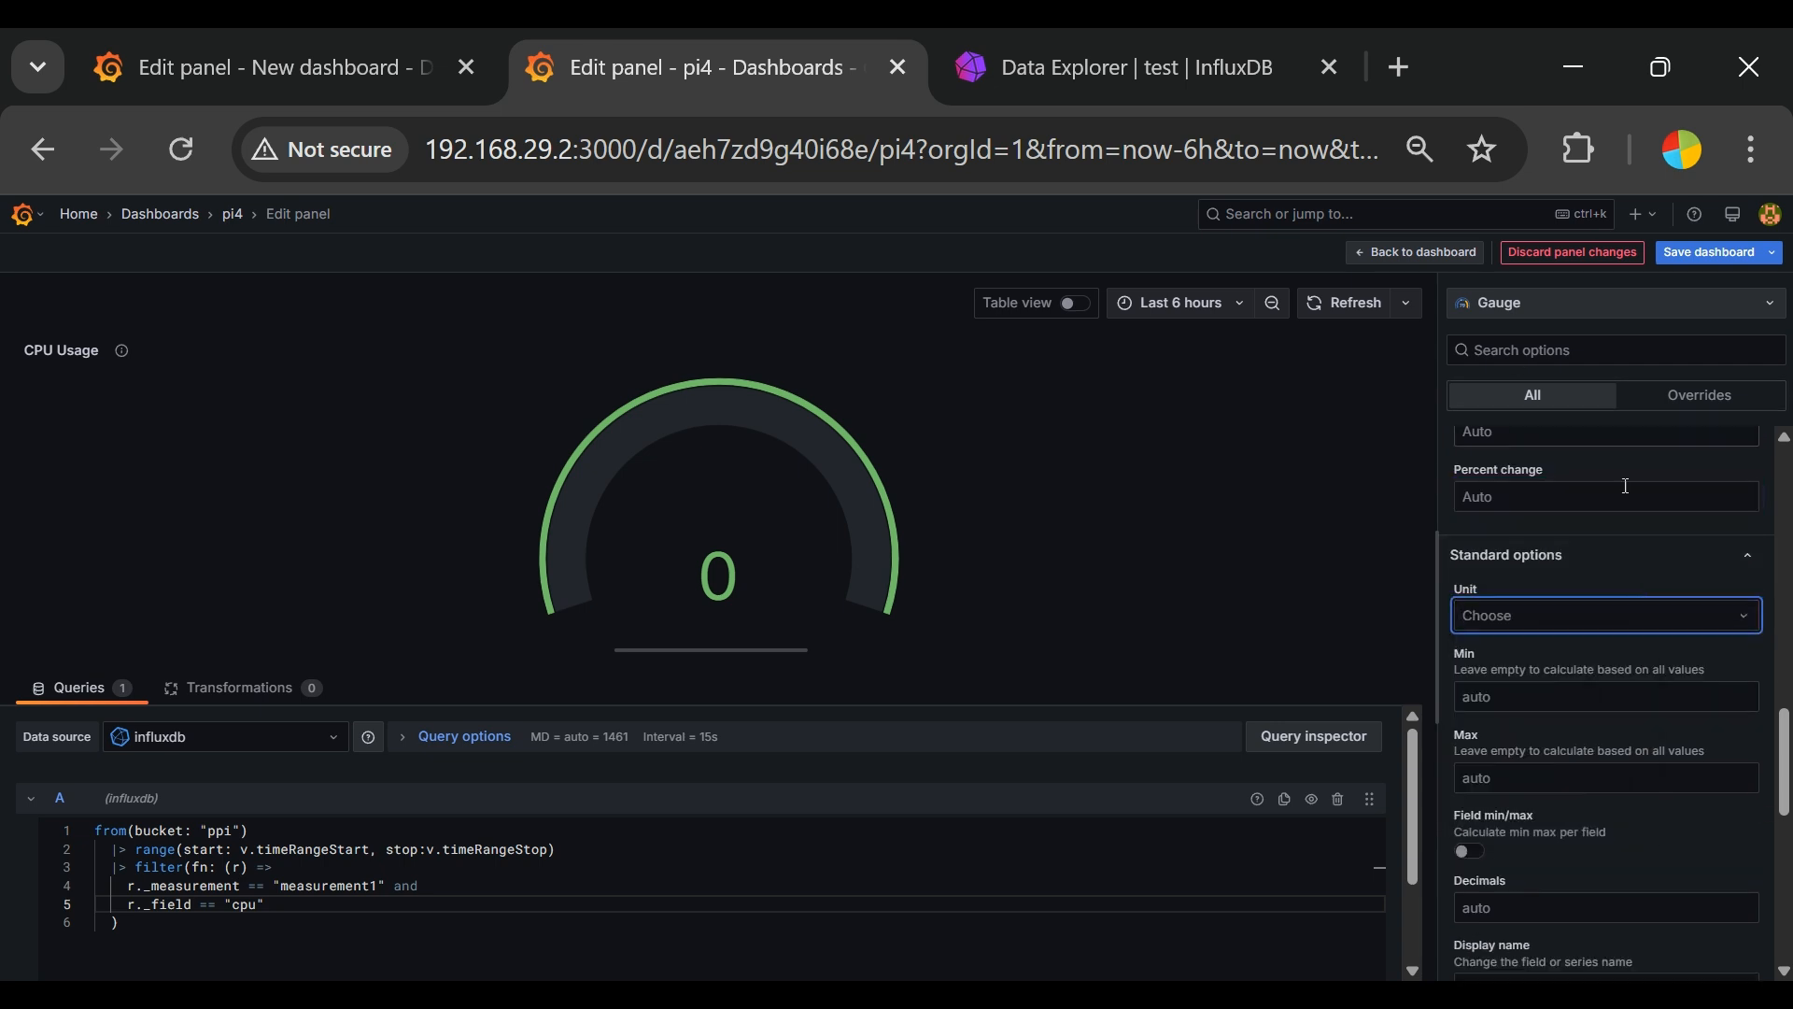
click(1677, 624)
click(1679, 624)
scroll(1719, 869, down, 2)
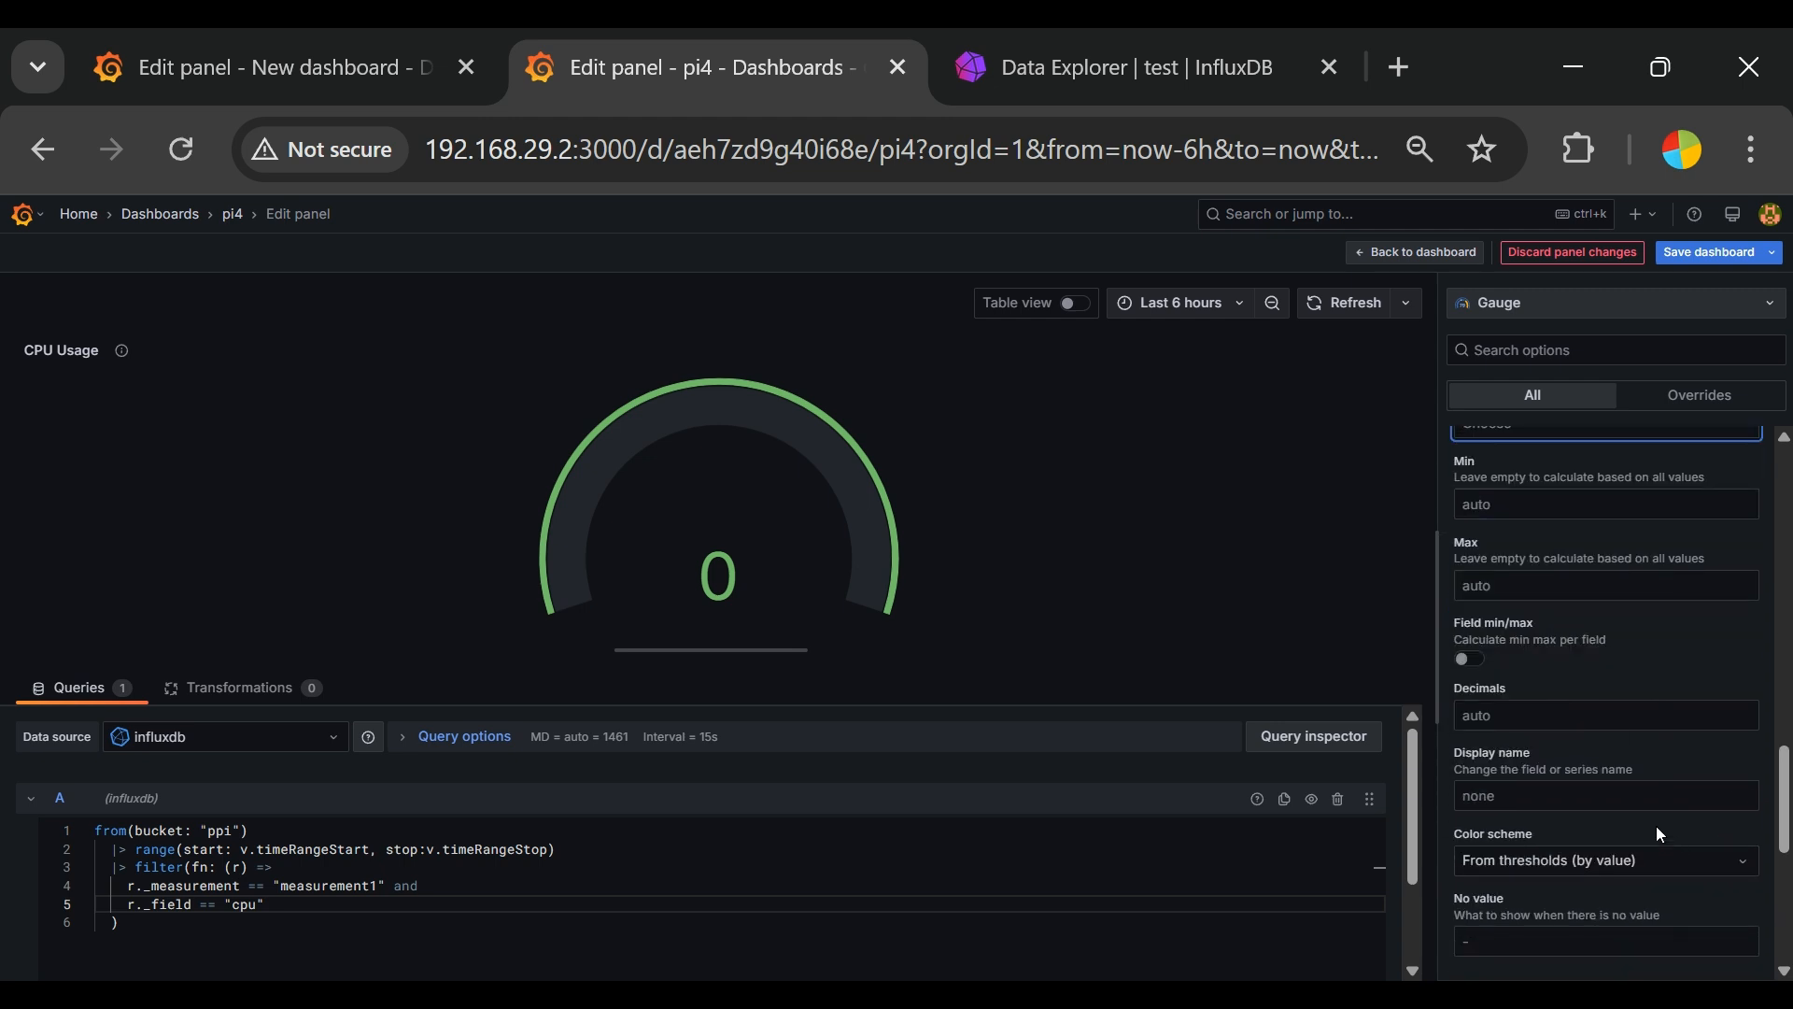
scroll(1656, 826, down, 2)
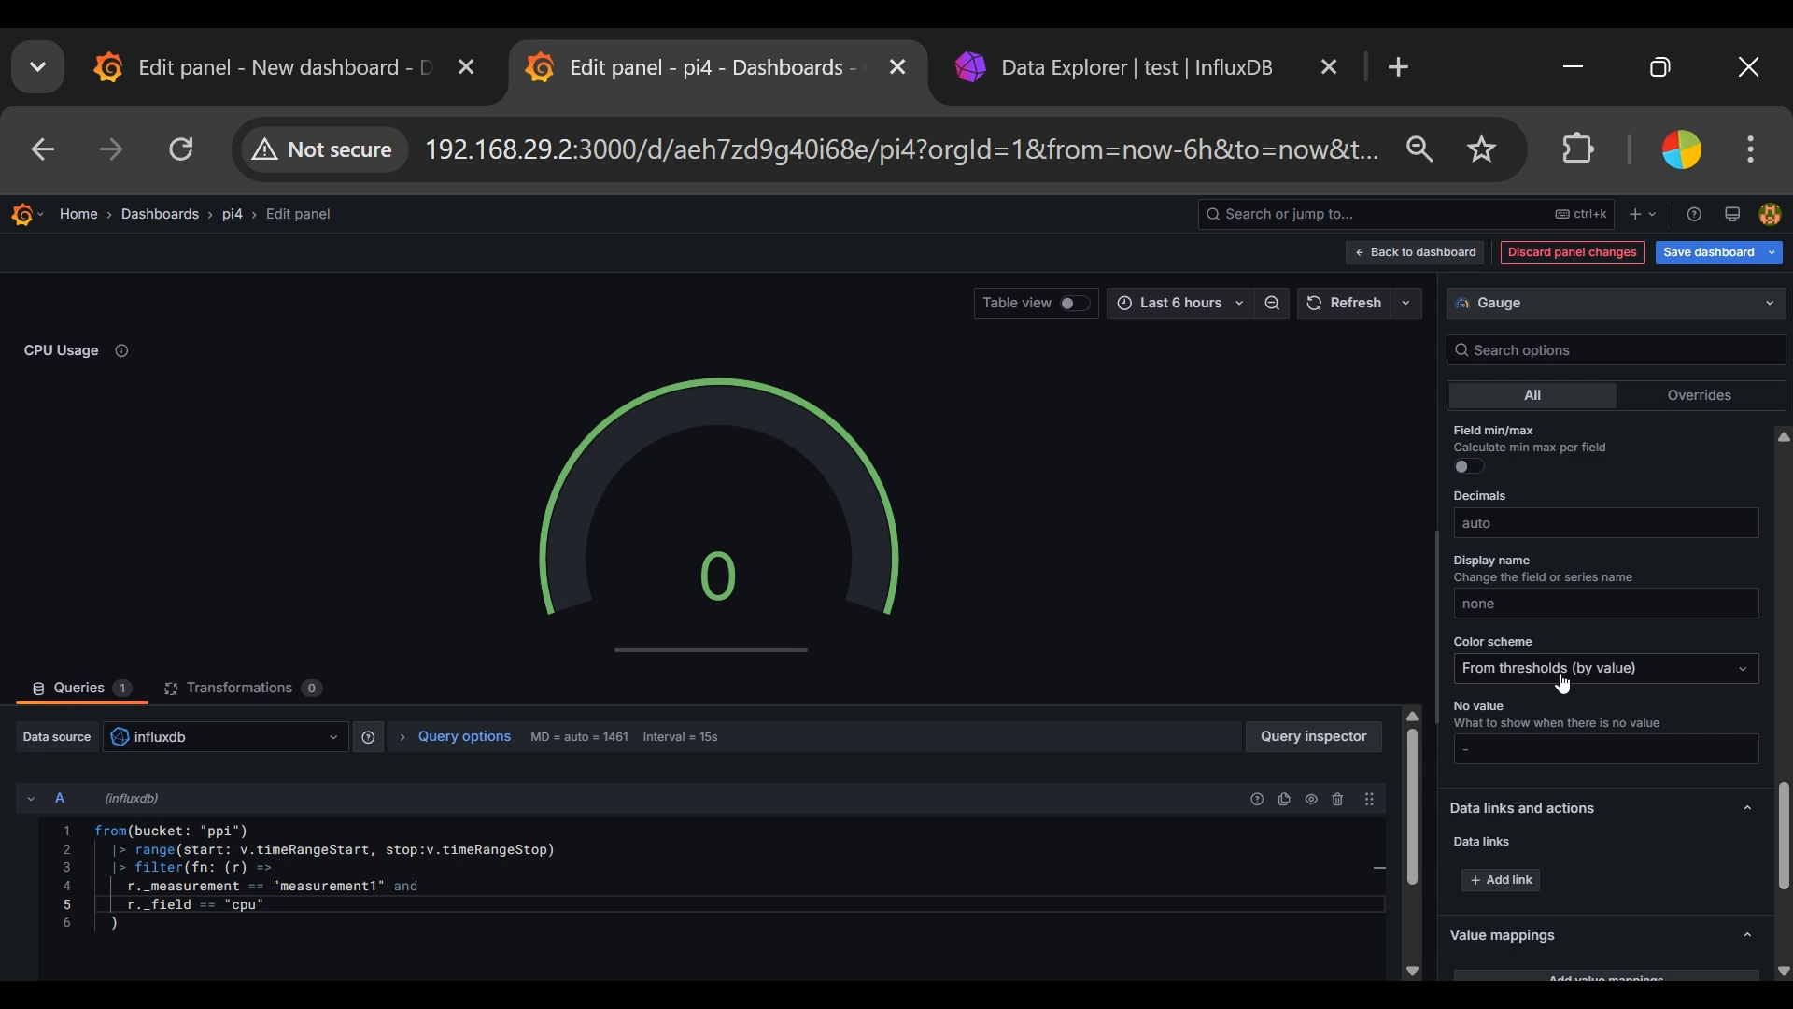
scroll(1663, 710, down, 2)
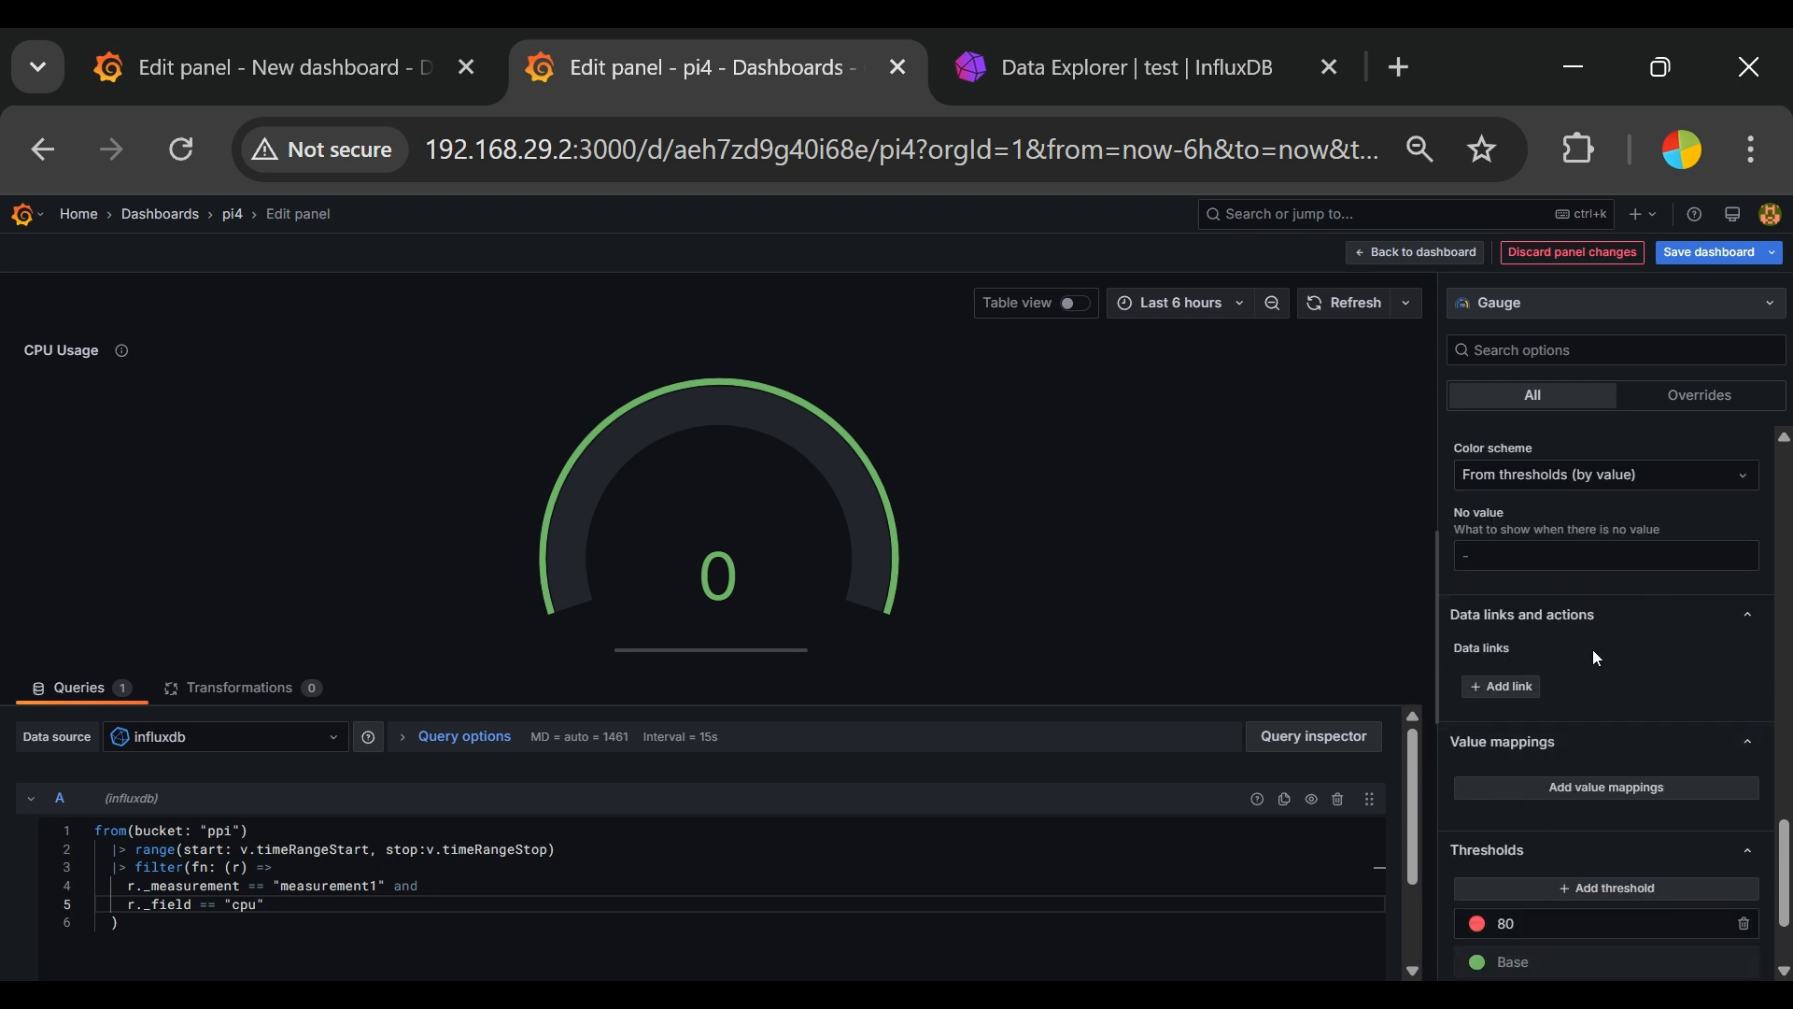
scroll(1673, 810, down, 2)
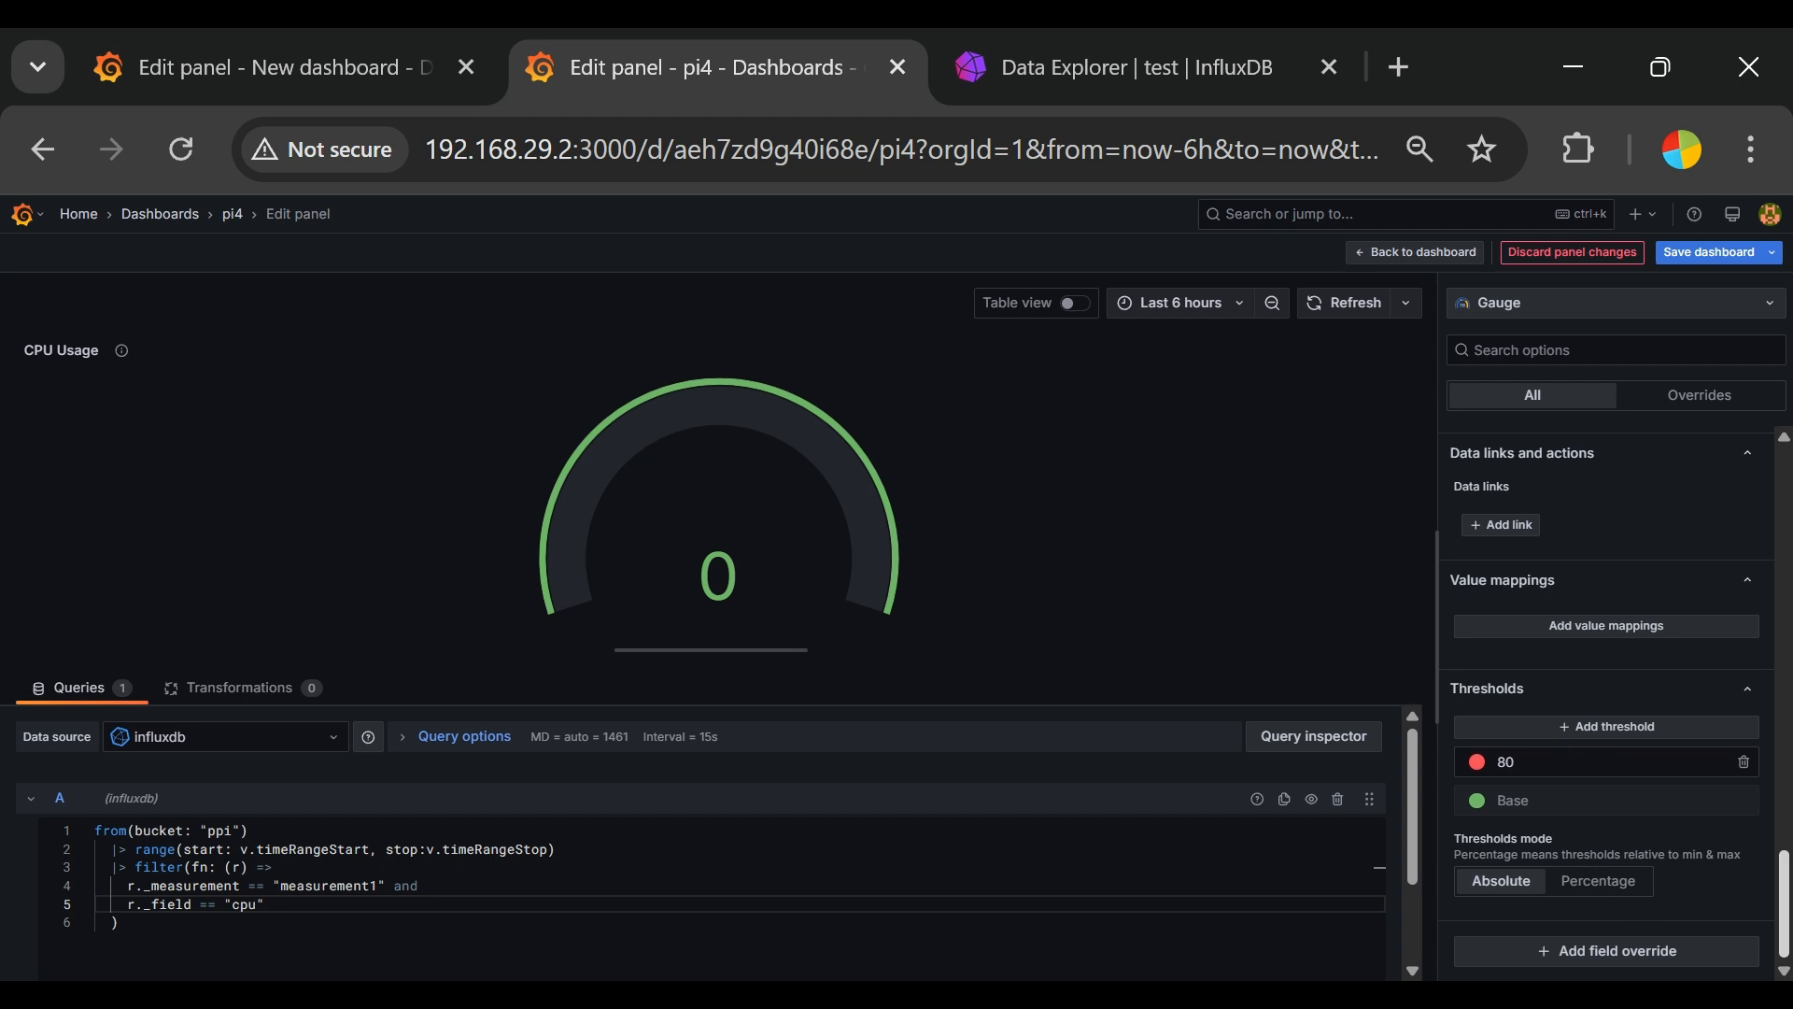
scroll(1691, 751, up, 5)
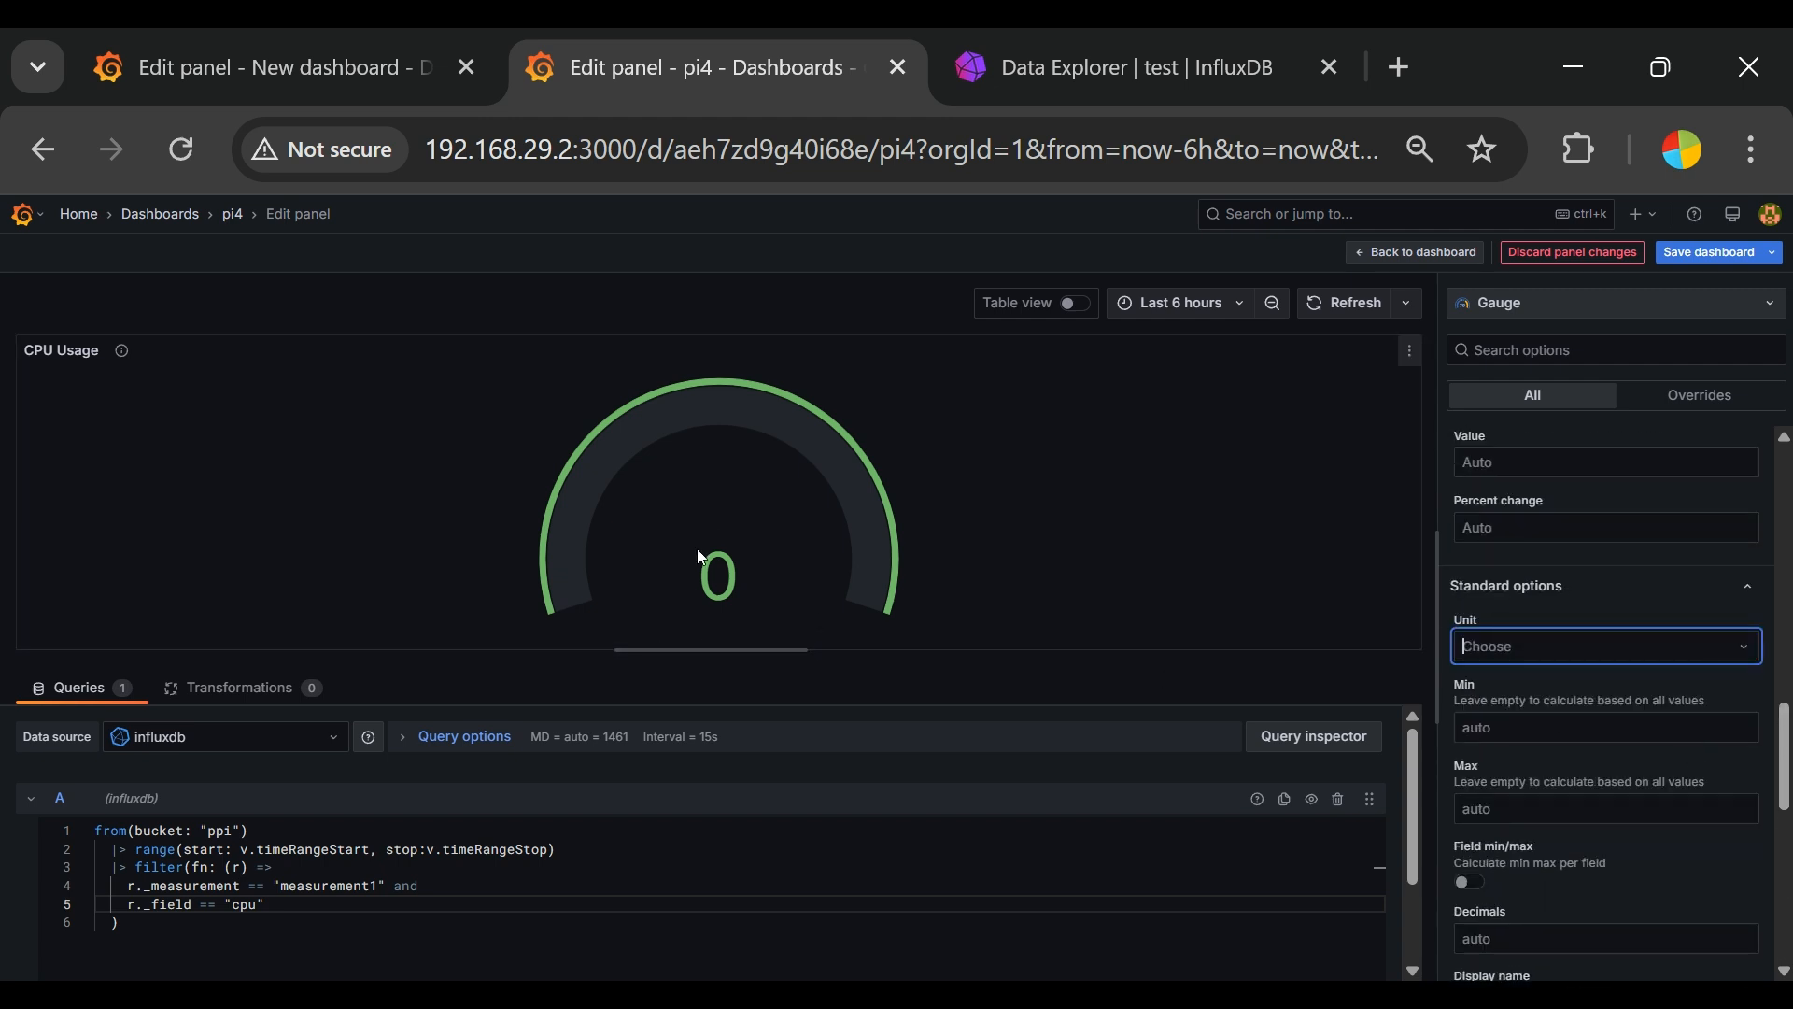
Step: Save the dashboard with the change note "added cpu"
click(1715, 258)
click(989, 422)
text(added cpu)
click(1027, 517)
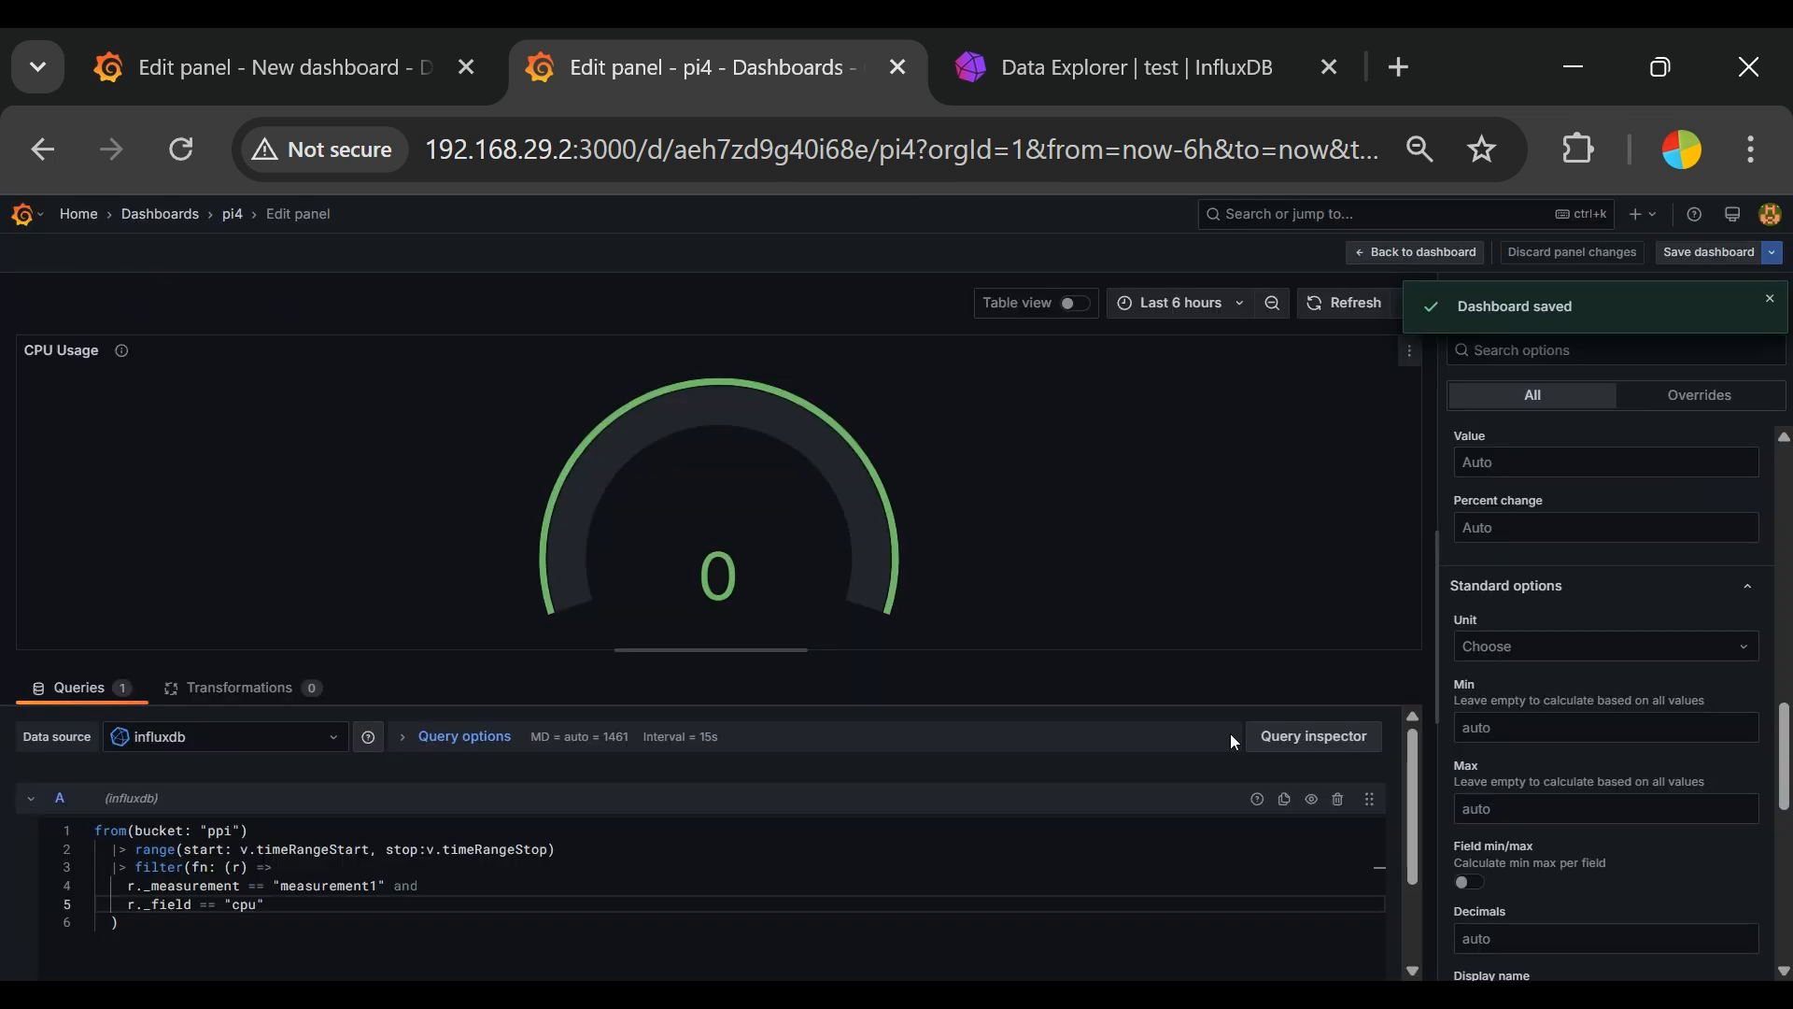
Step: Add a new visualization to the pi4 dashboard and insert the sample Flux query that filters by measurement and field
click(234, 216)
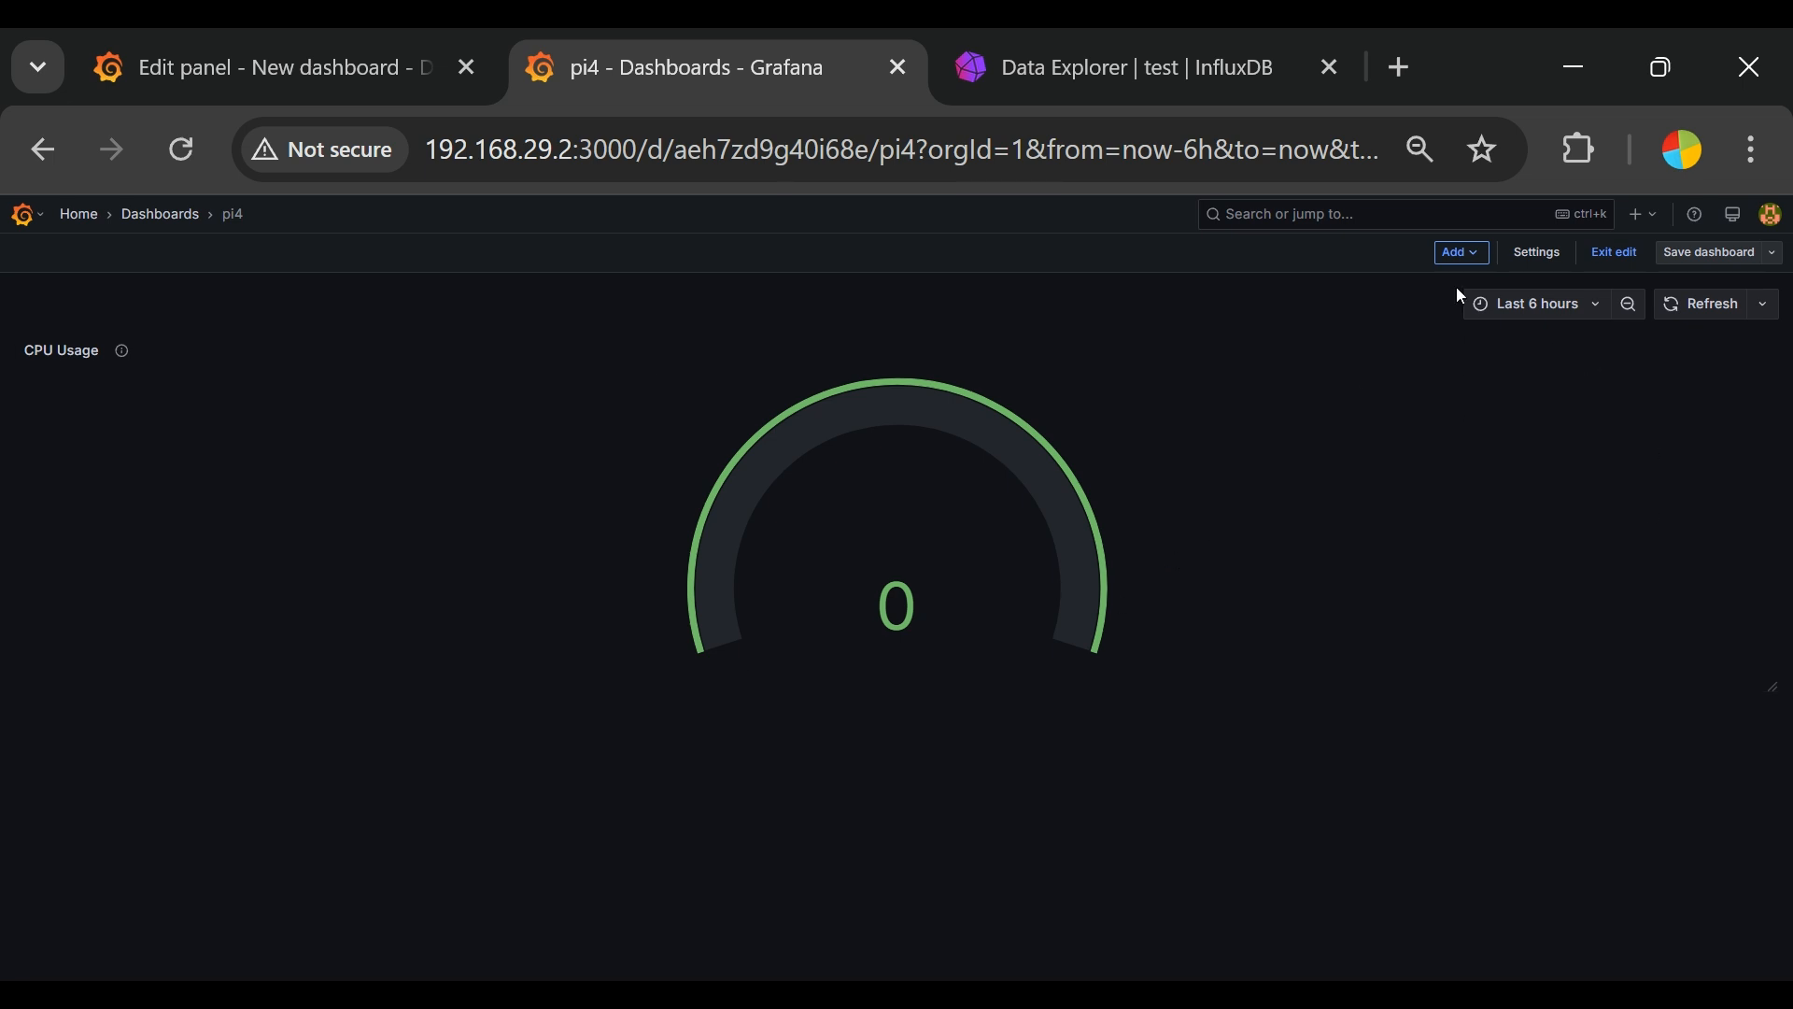
click(1468, 256)
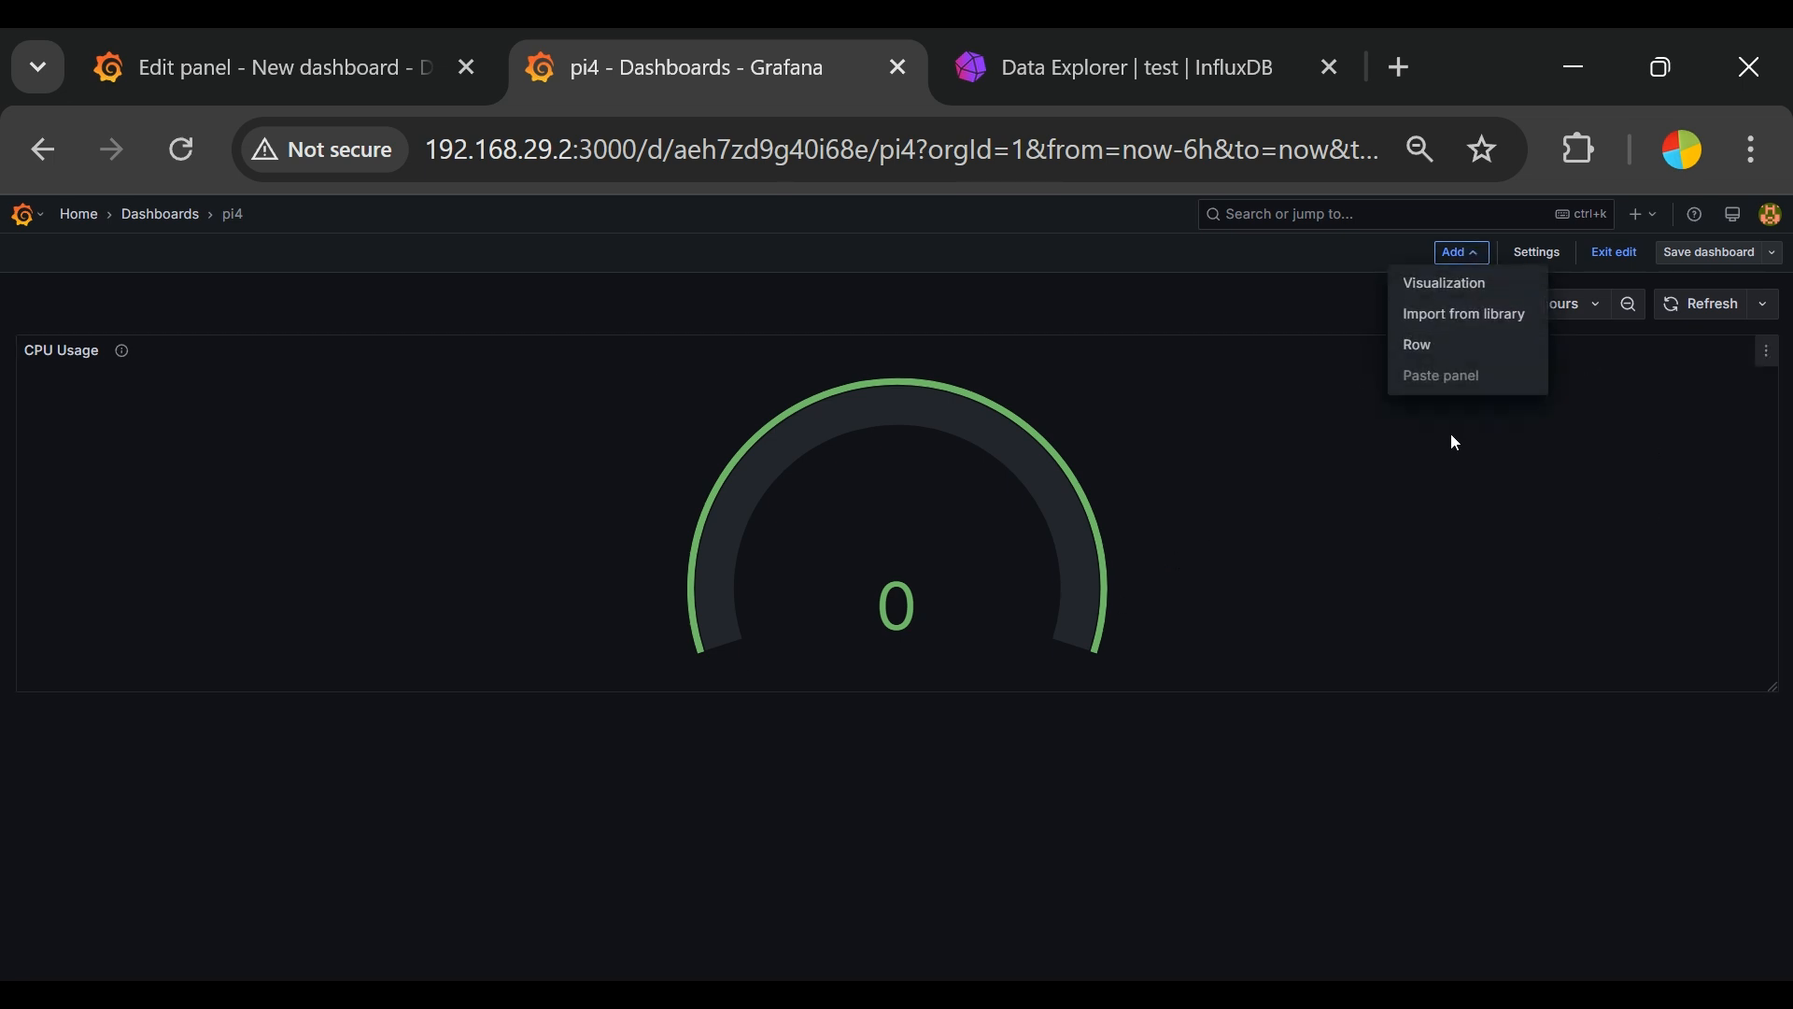
click(1482, 303)
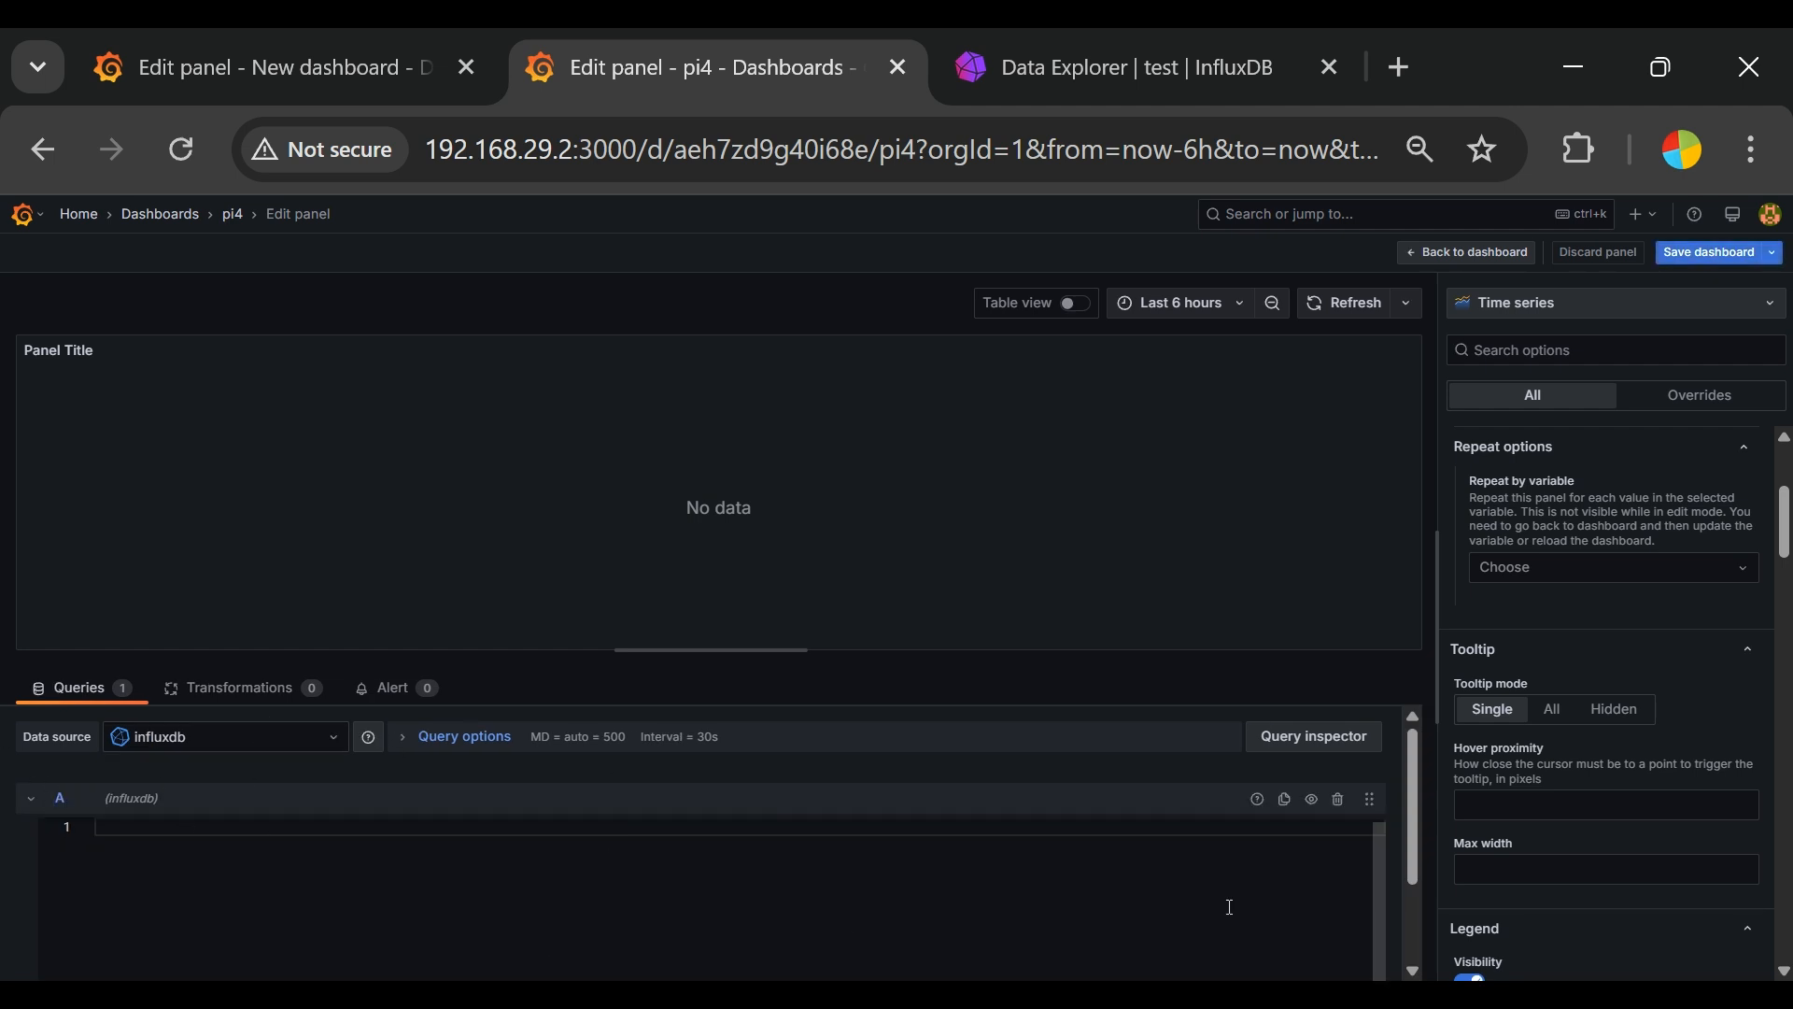
scroll(849, 926, down, 3)
click(295, 913)
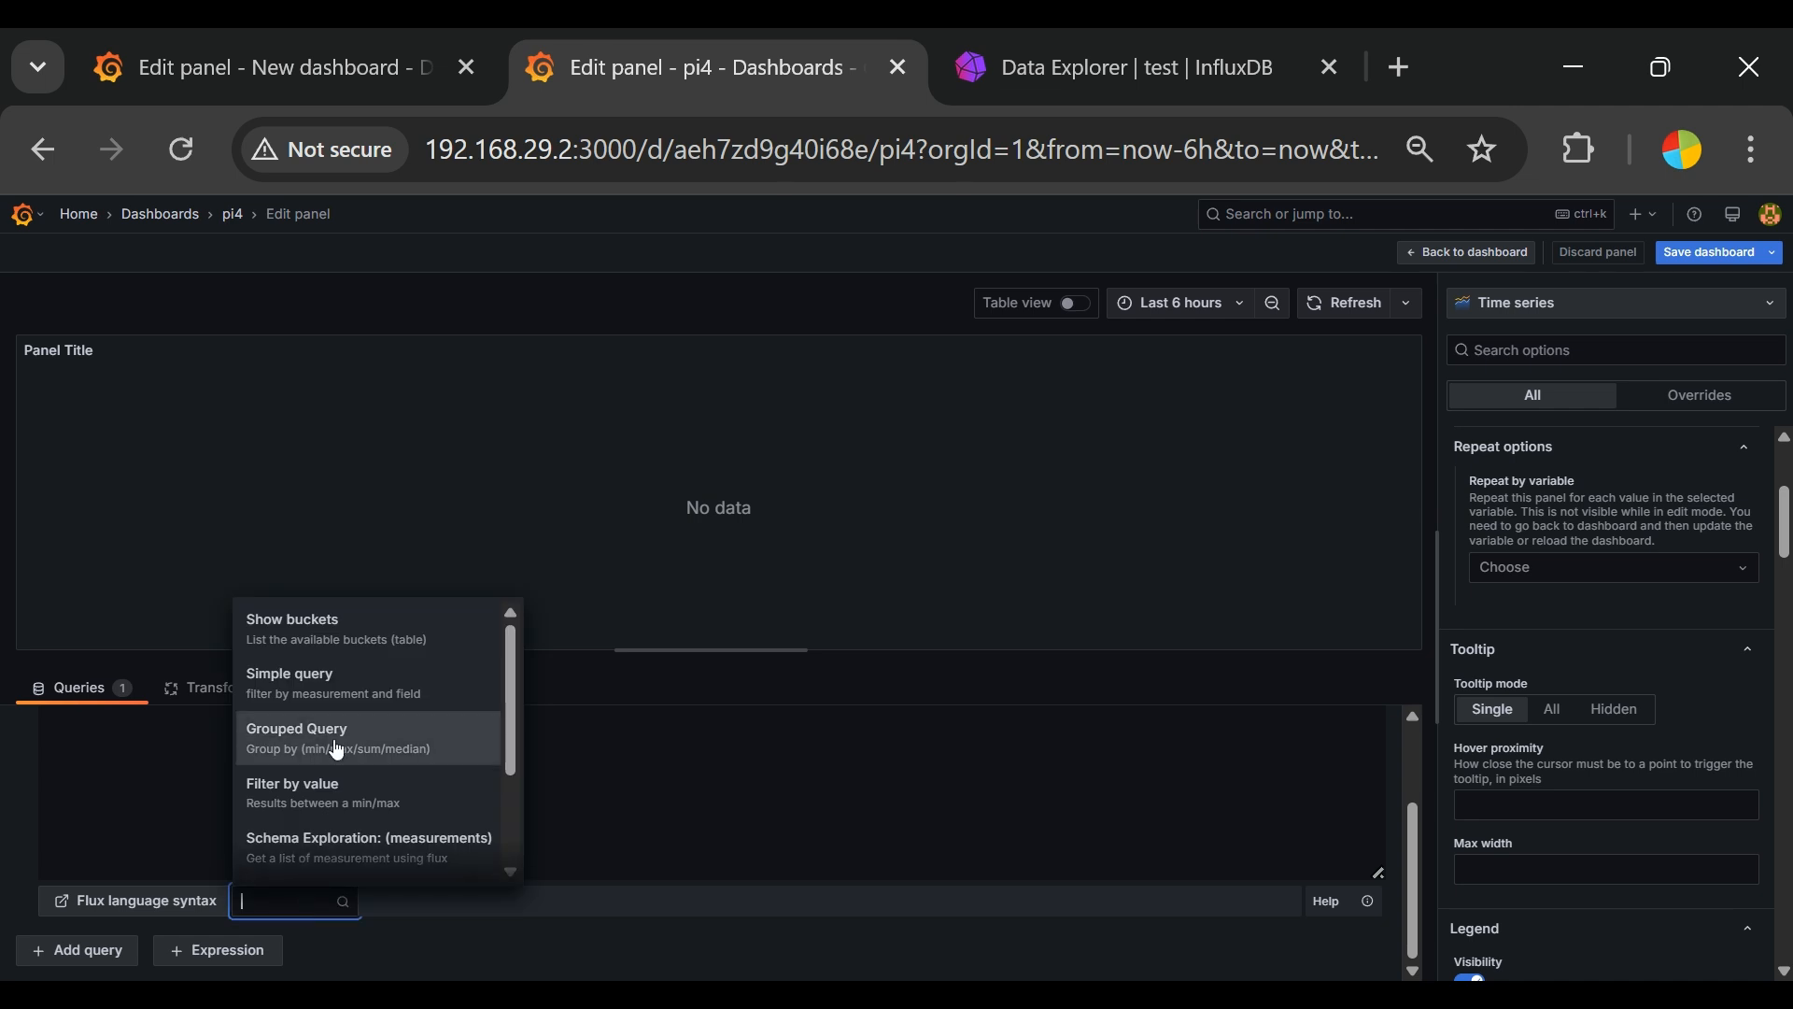
click(313, 788)
click(385, 785)
scroll(384, 785, up, 3)
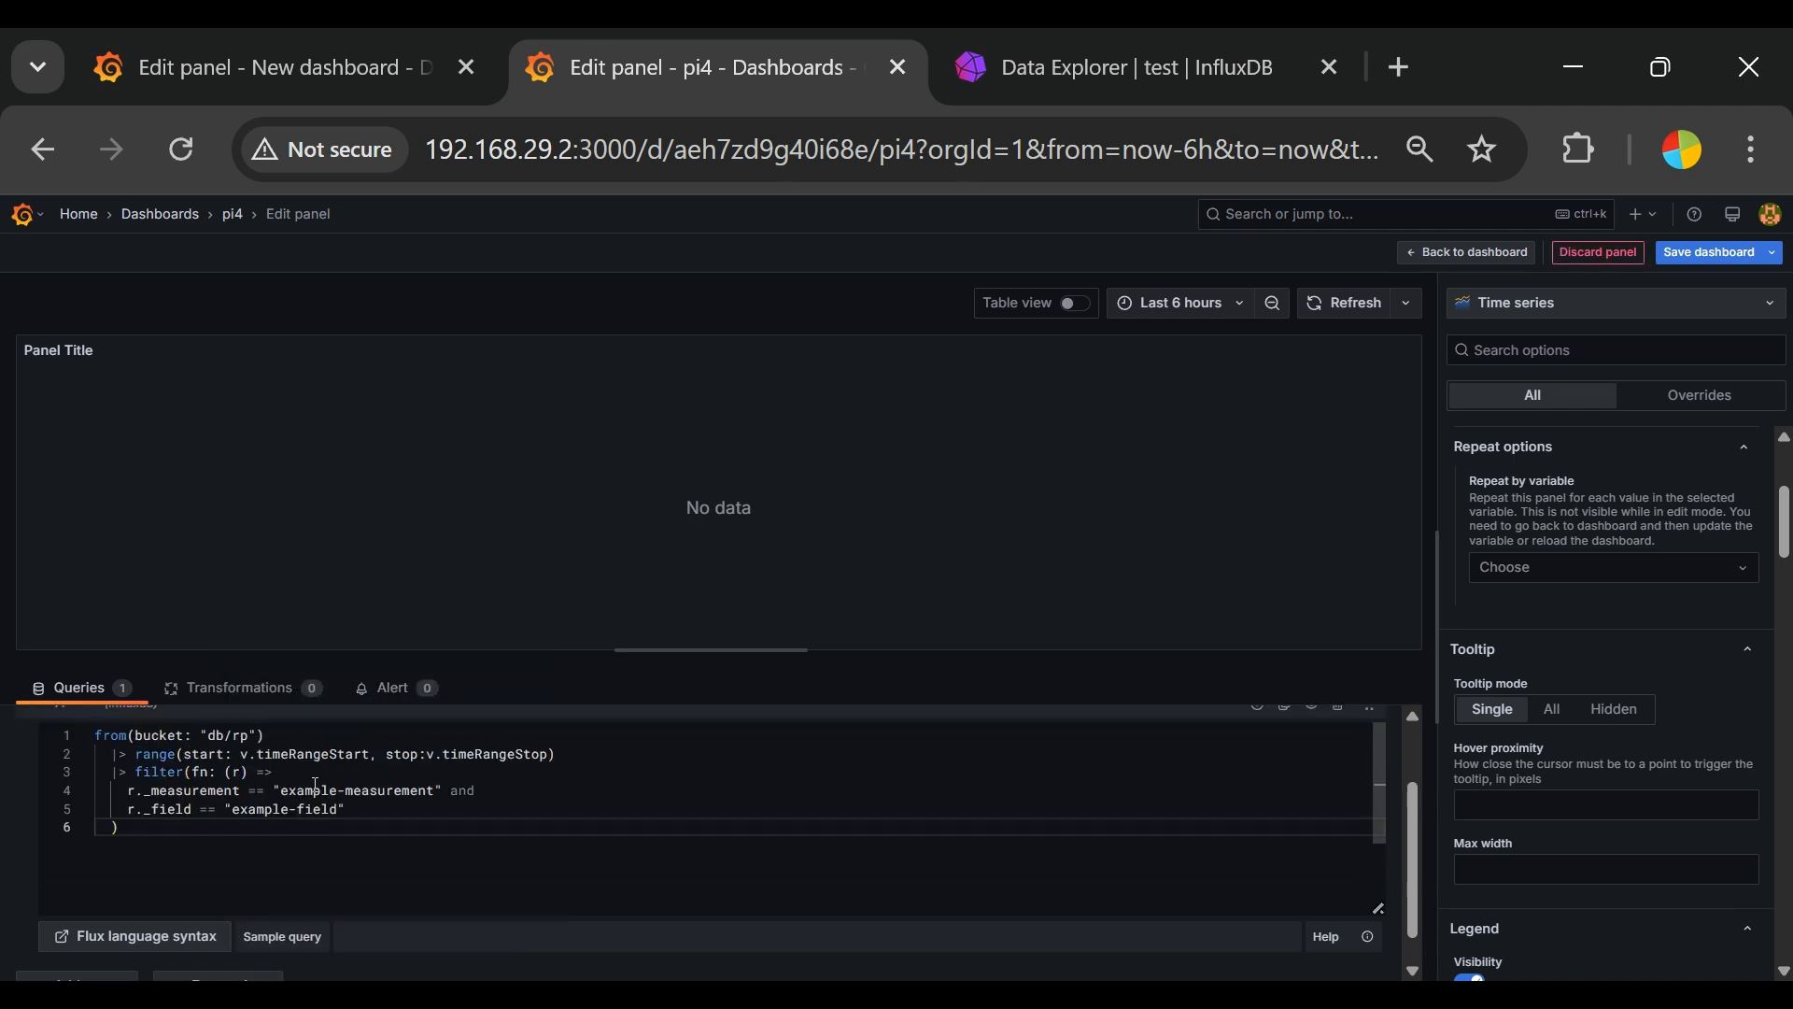
Step: Set the sample query's bucket to "ppi"
mouse_move(200, 830)
mouse_down()
mouse_move(215, 848)
mouse_move(230, 835)
mouse_move(210, 830)
mouse_up()
click(234, 846)
click(260, 835)
key(BackSpace)
key(Delete)
key(Delete)
text(ppi)
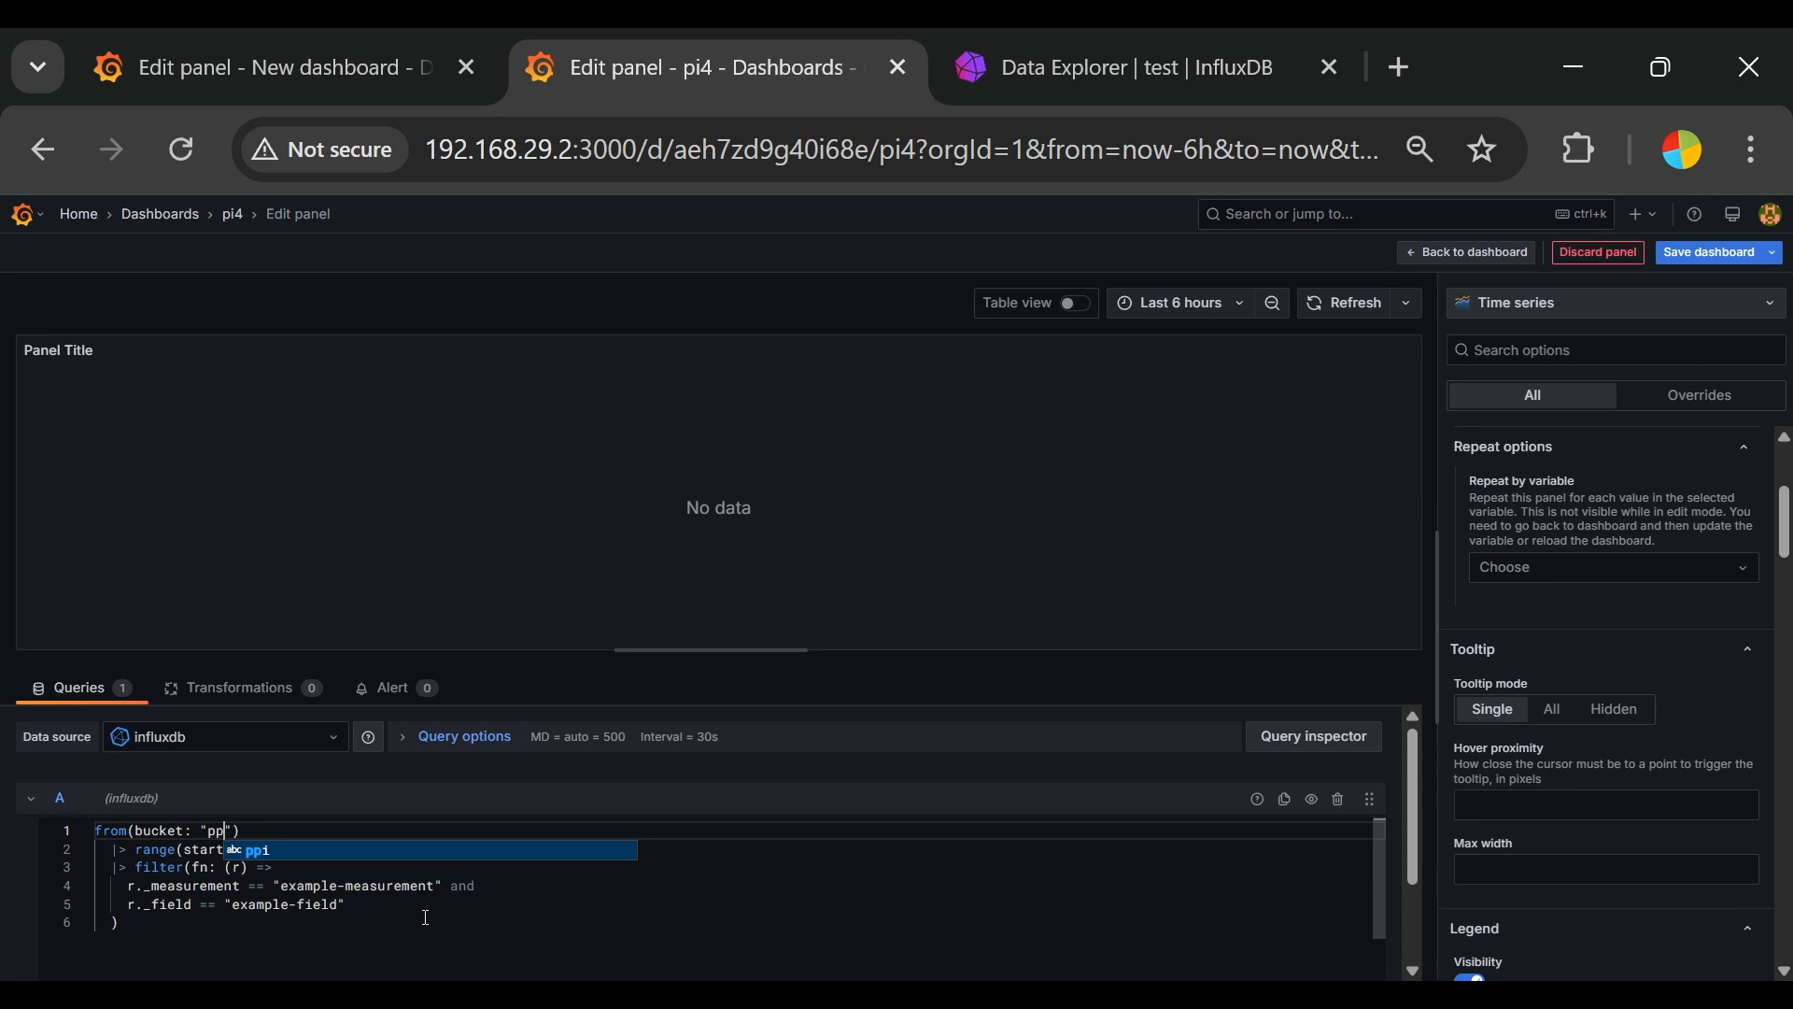
click(364, 924)
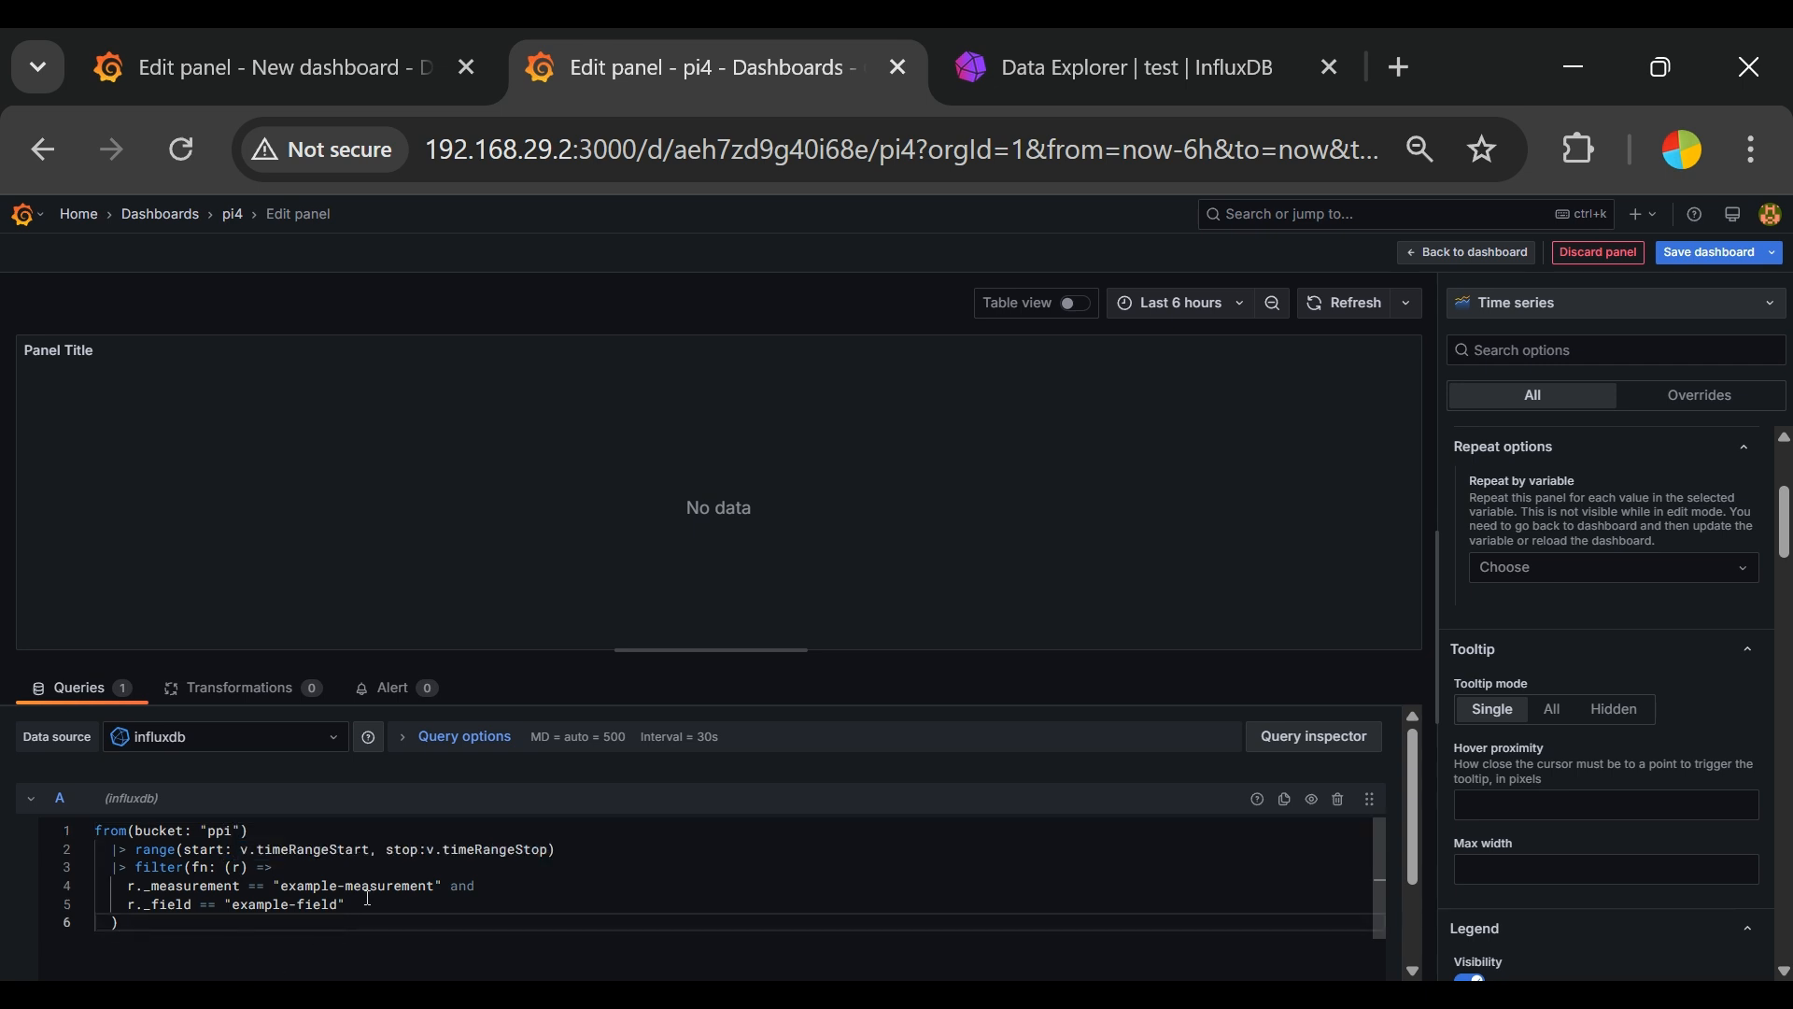
double_click(308, 887)
drag(413, 876, 416, 876)
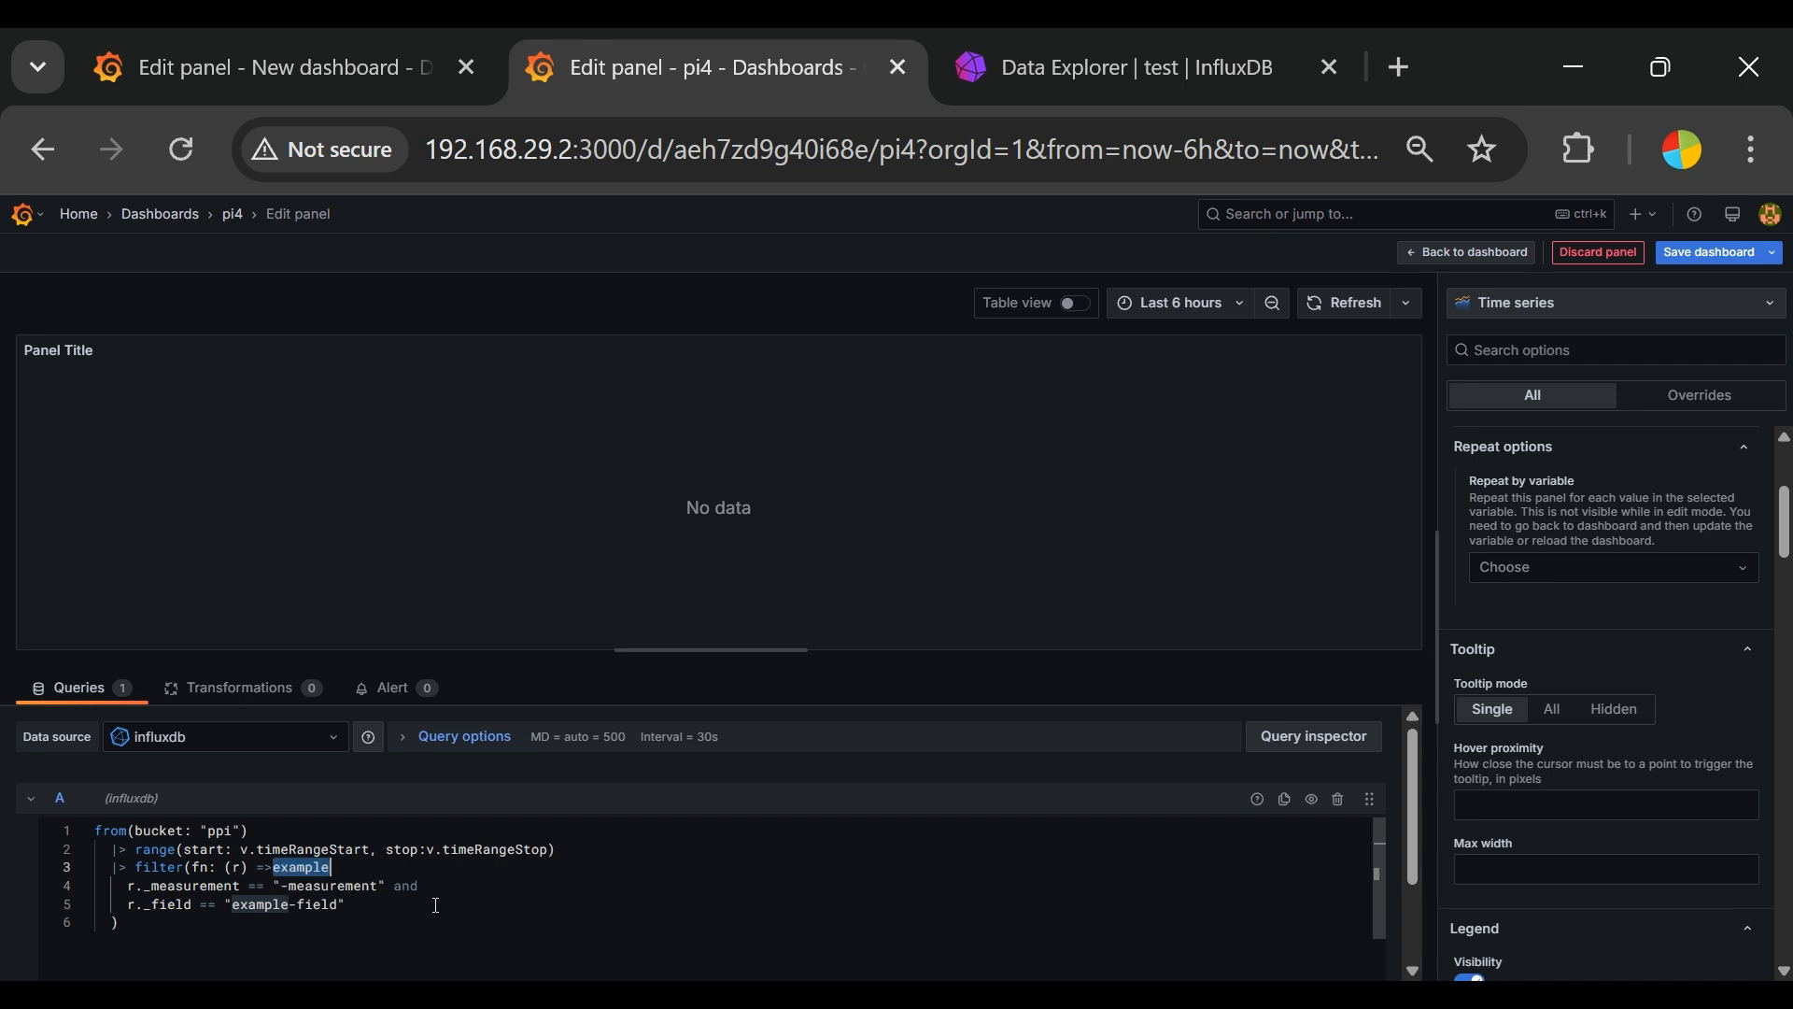
key(ctrl+z)
click(425, 912)
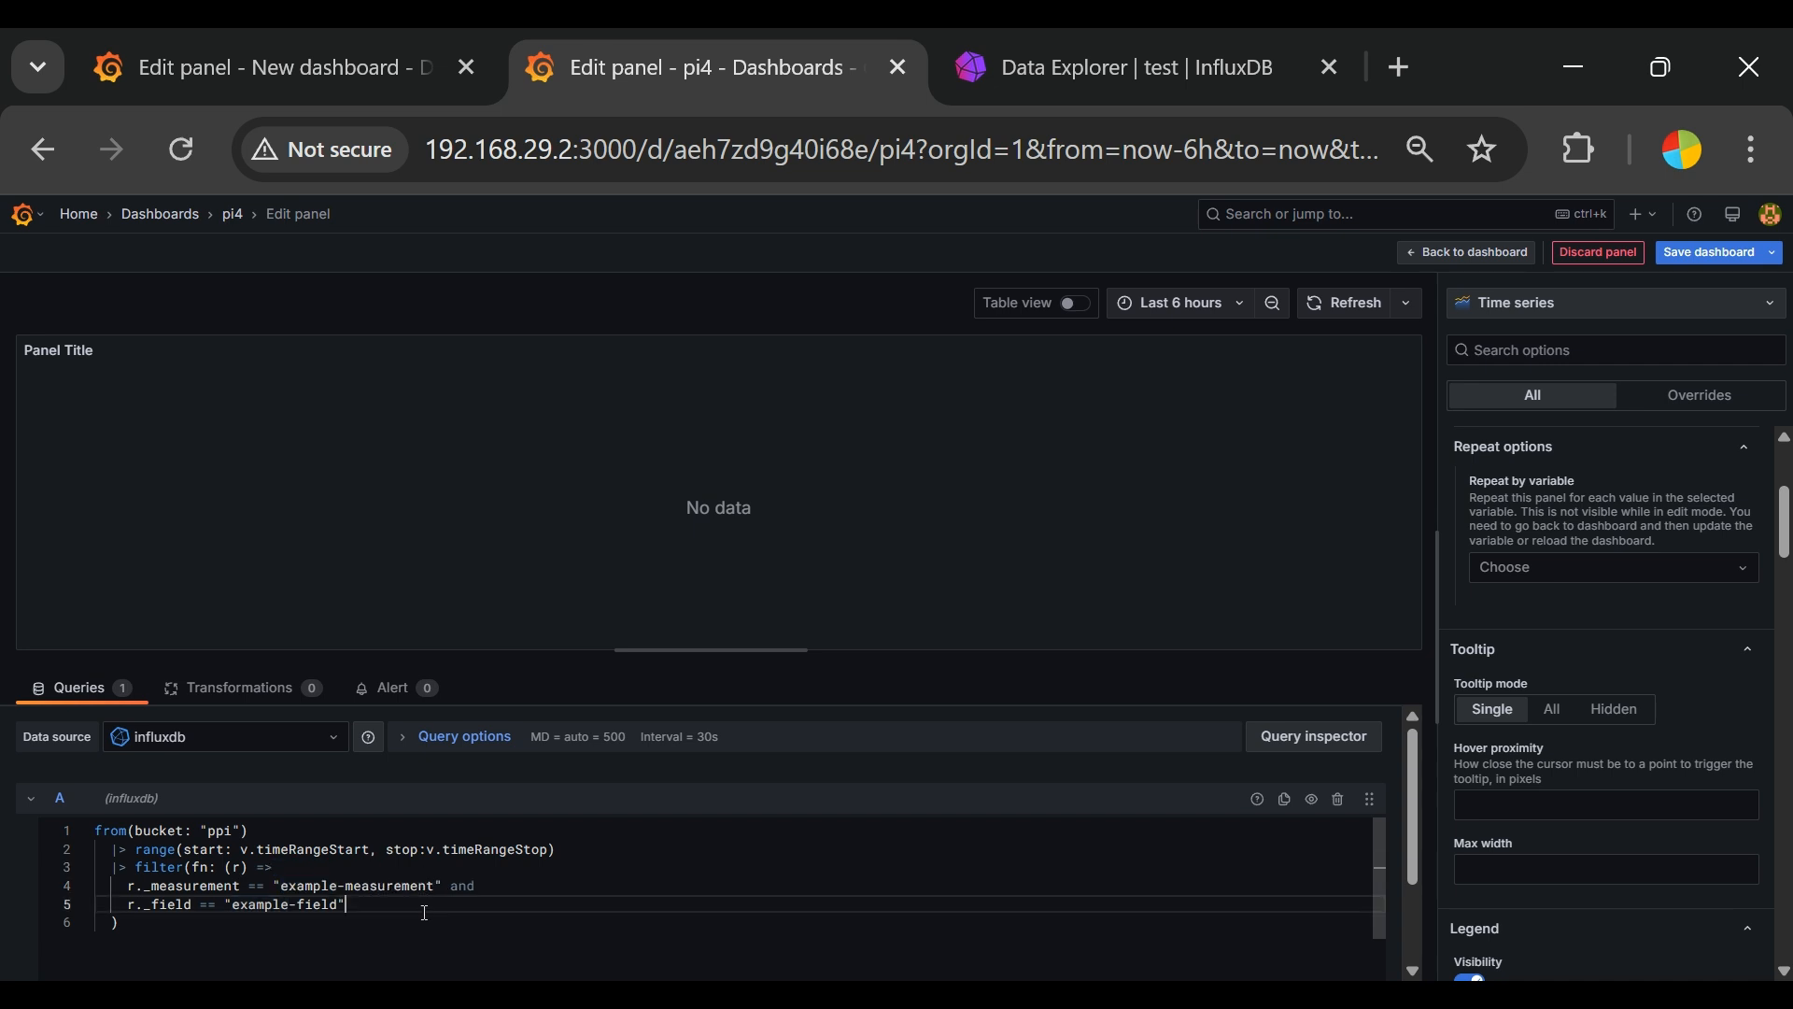
Step: Replace the example measurement in the query's filter with "measurement1"
mouse_move(434, 890)
mouse_down()
mouse_move(187, 868)
mouse_move(286, 902)
mouse_move(434, 886)
mouse_up()
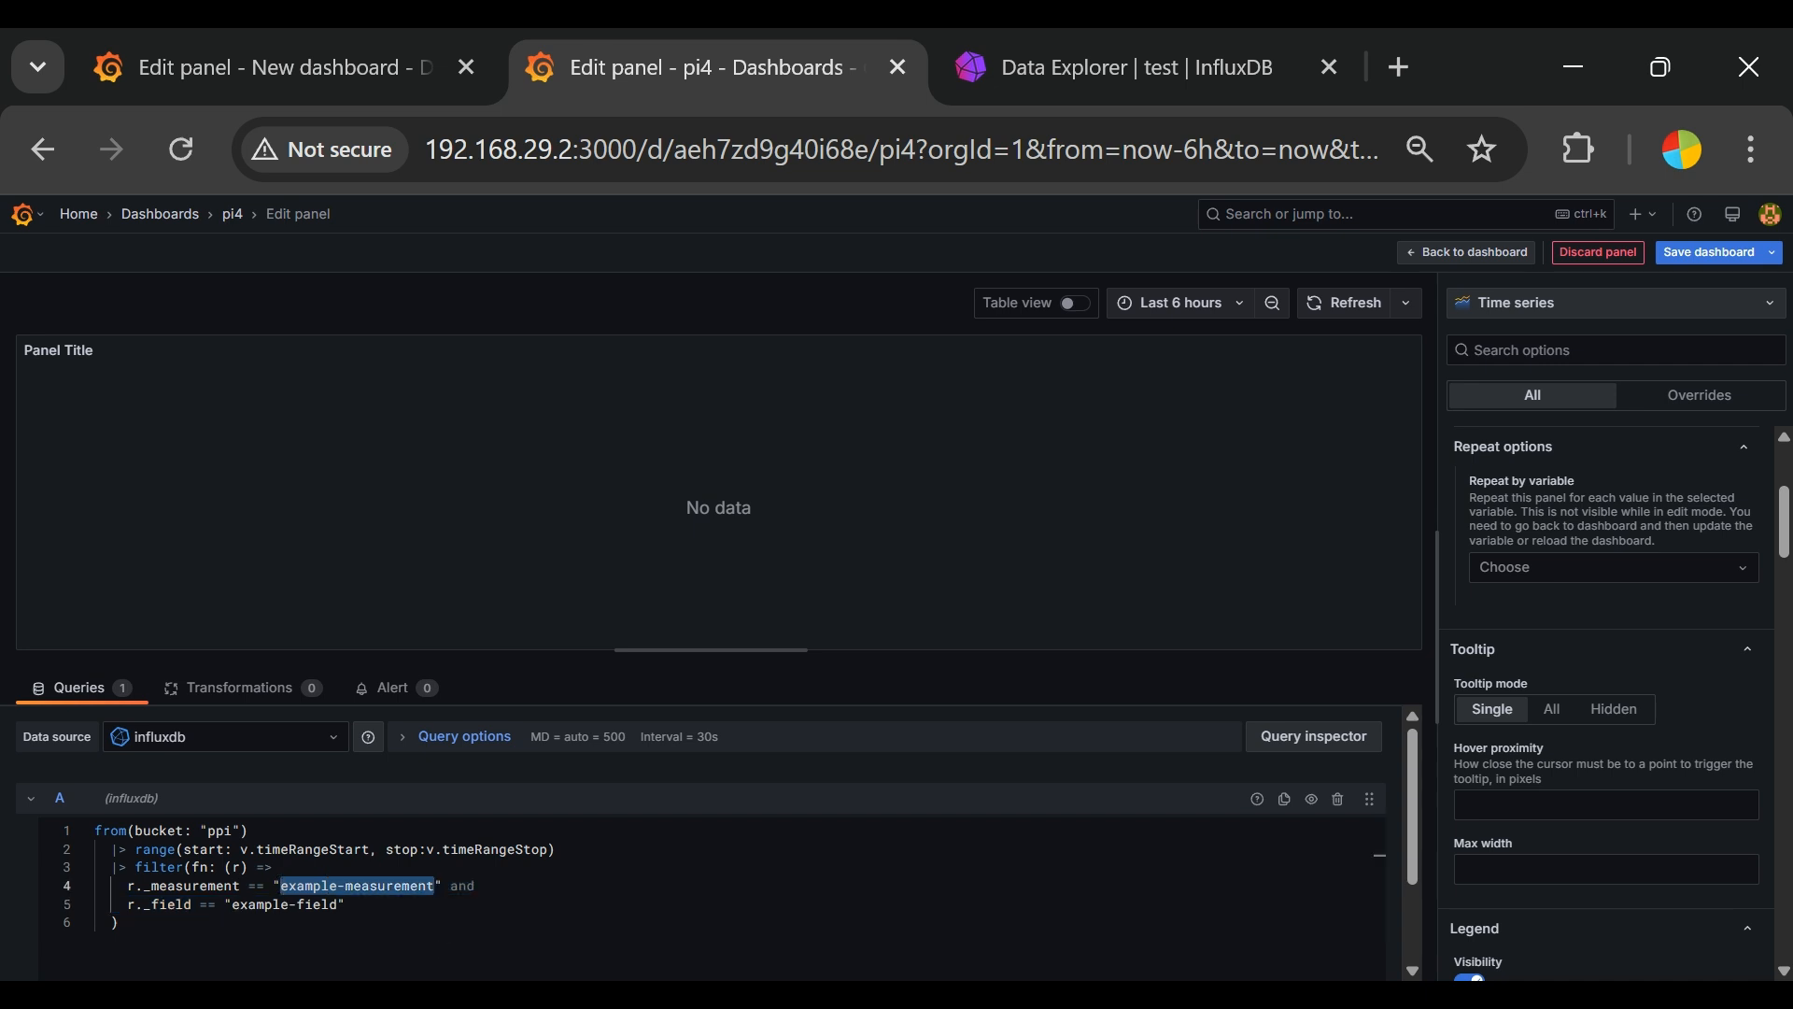
text(measur)
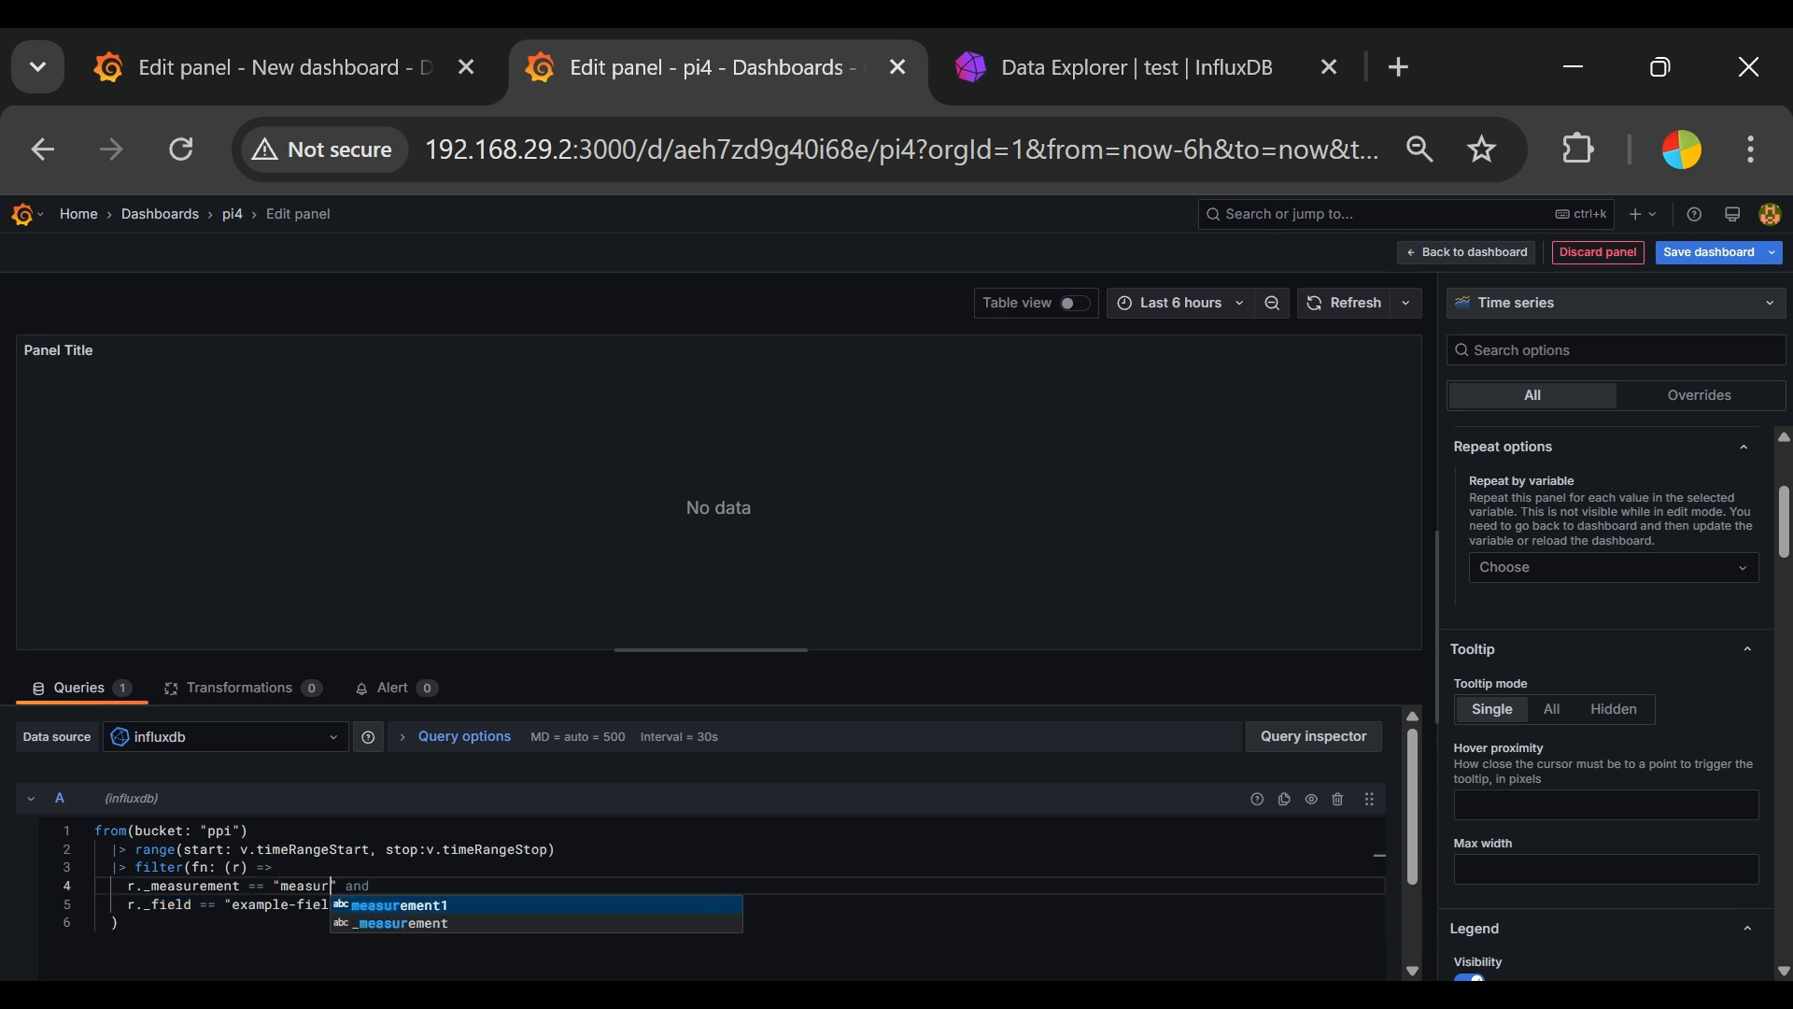
key(Return)
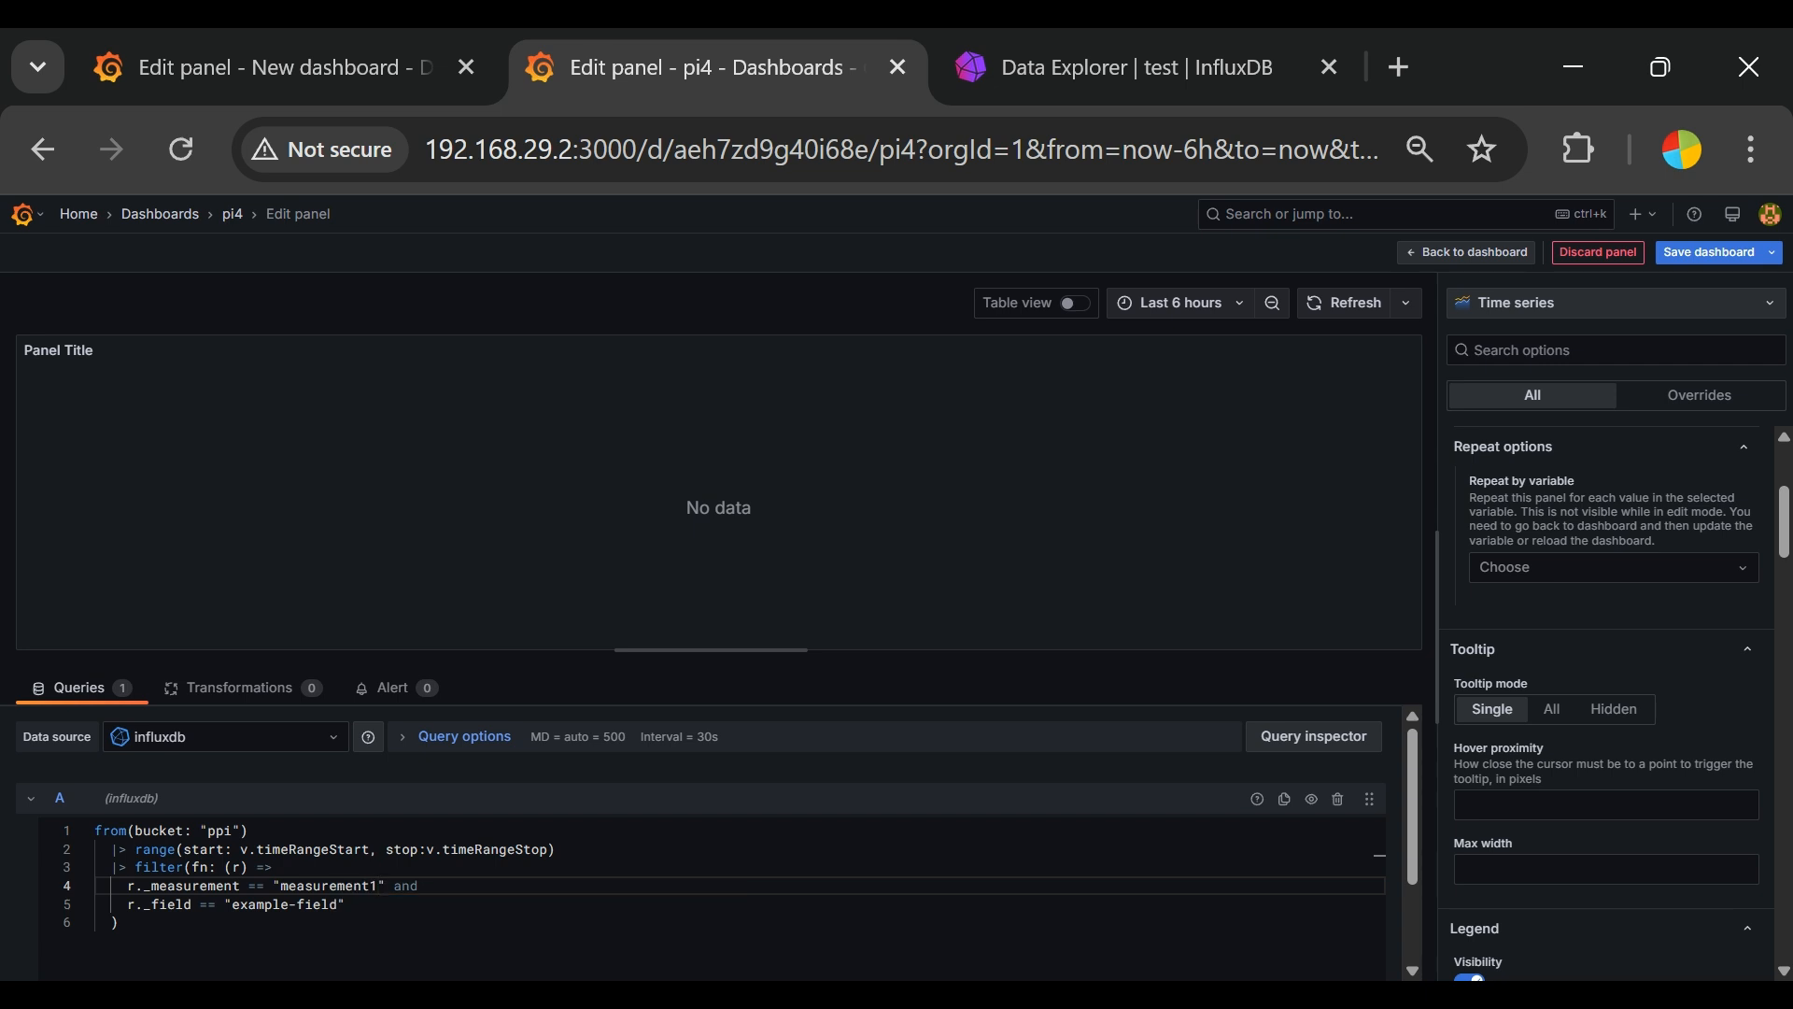
Step: Set the query's field to "ram" and check the field name against the InfluxDB Data Explorer
drag(235, 907, 342, 899)
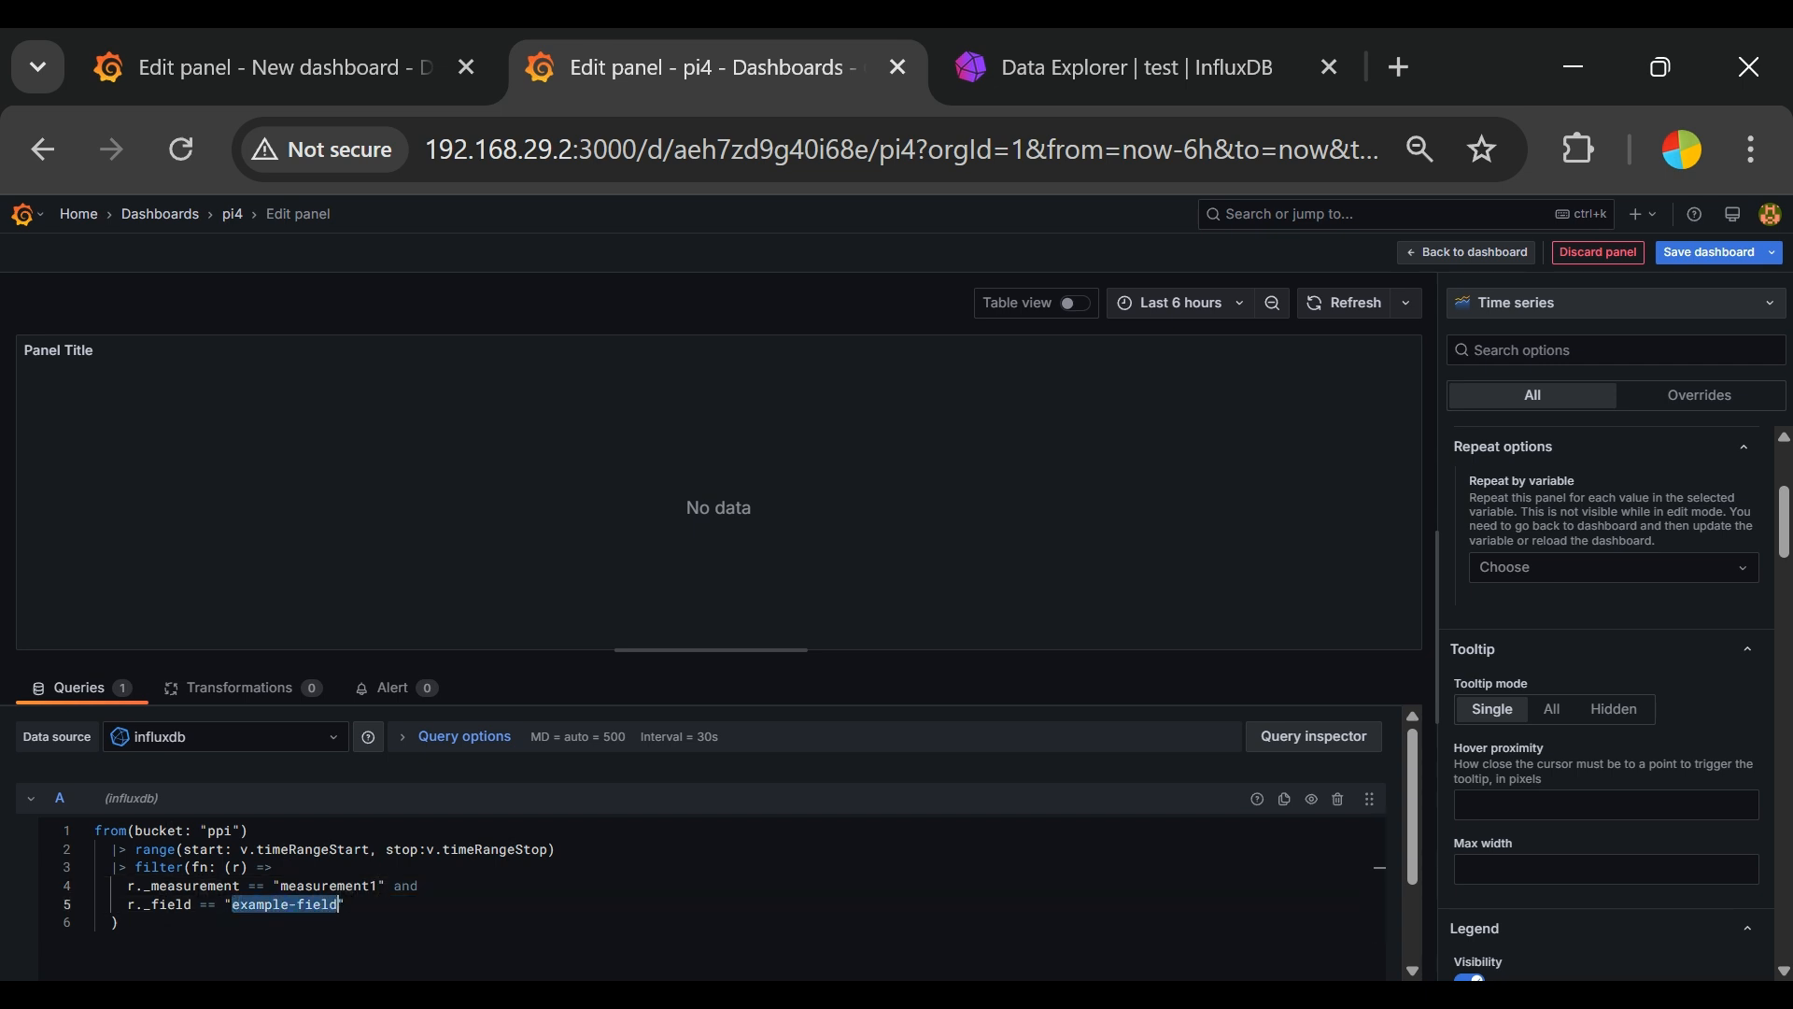
text(ram)
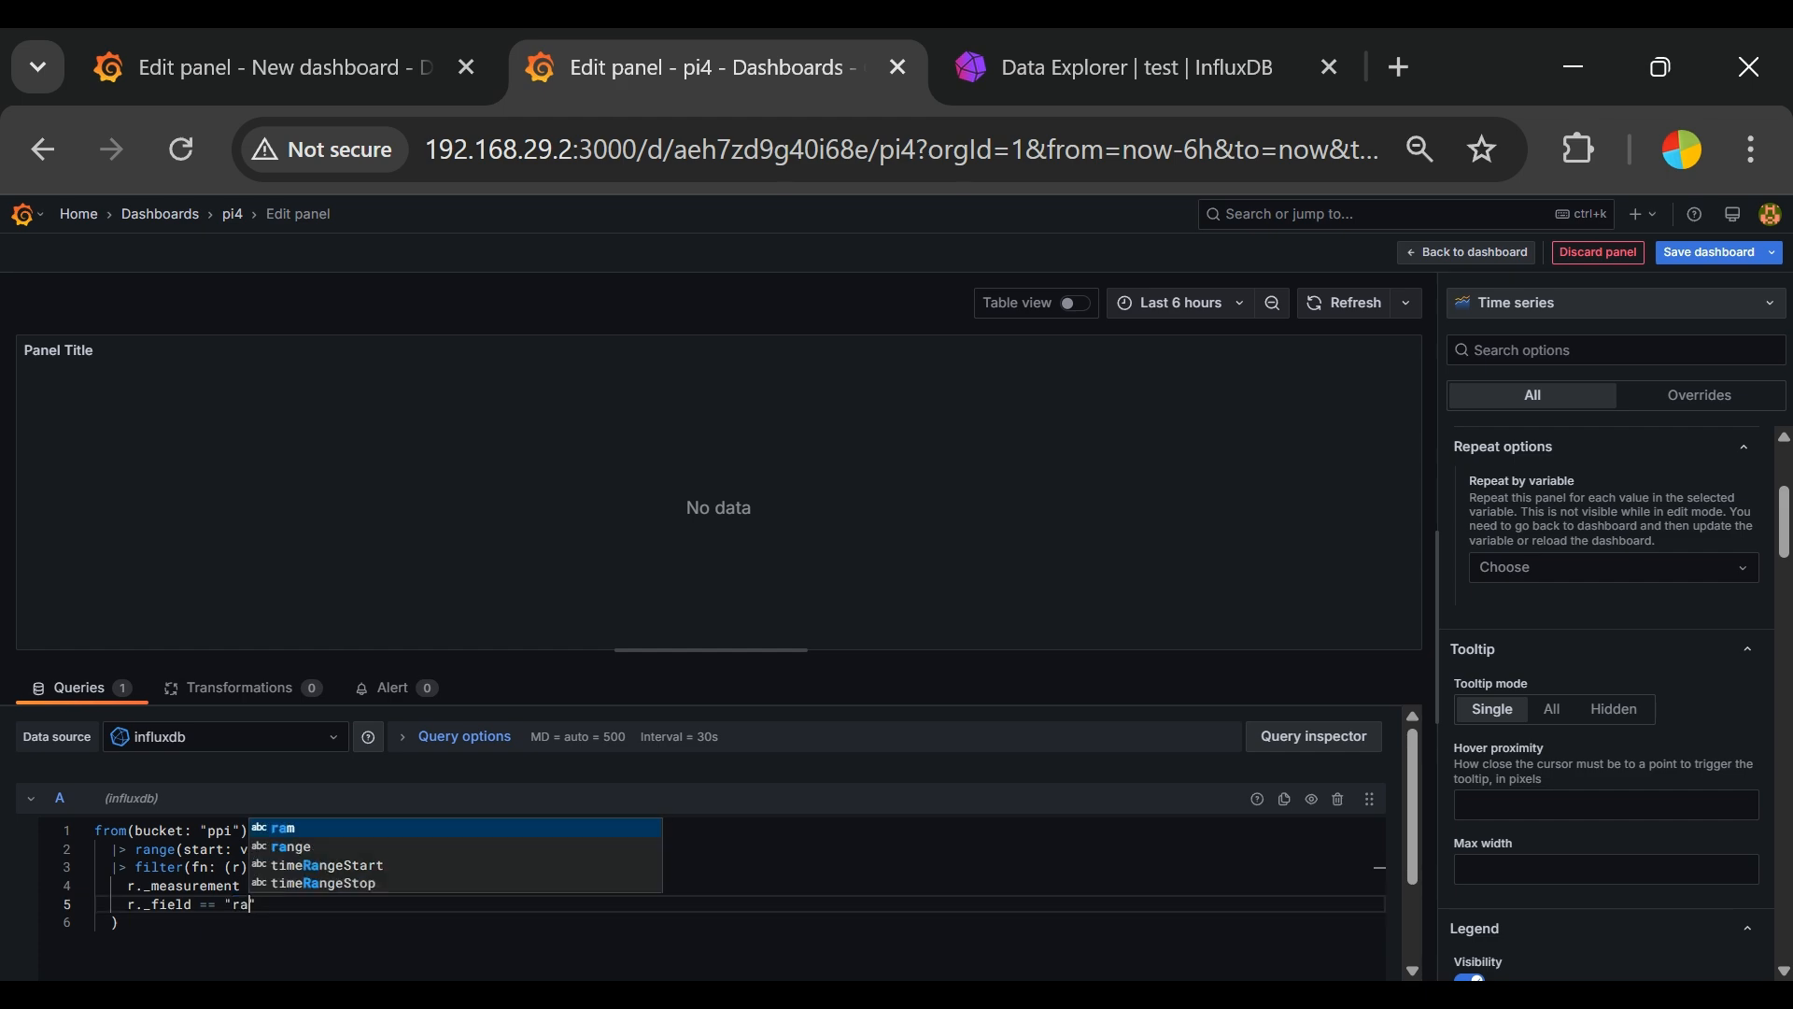
click(1129, 66)
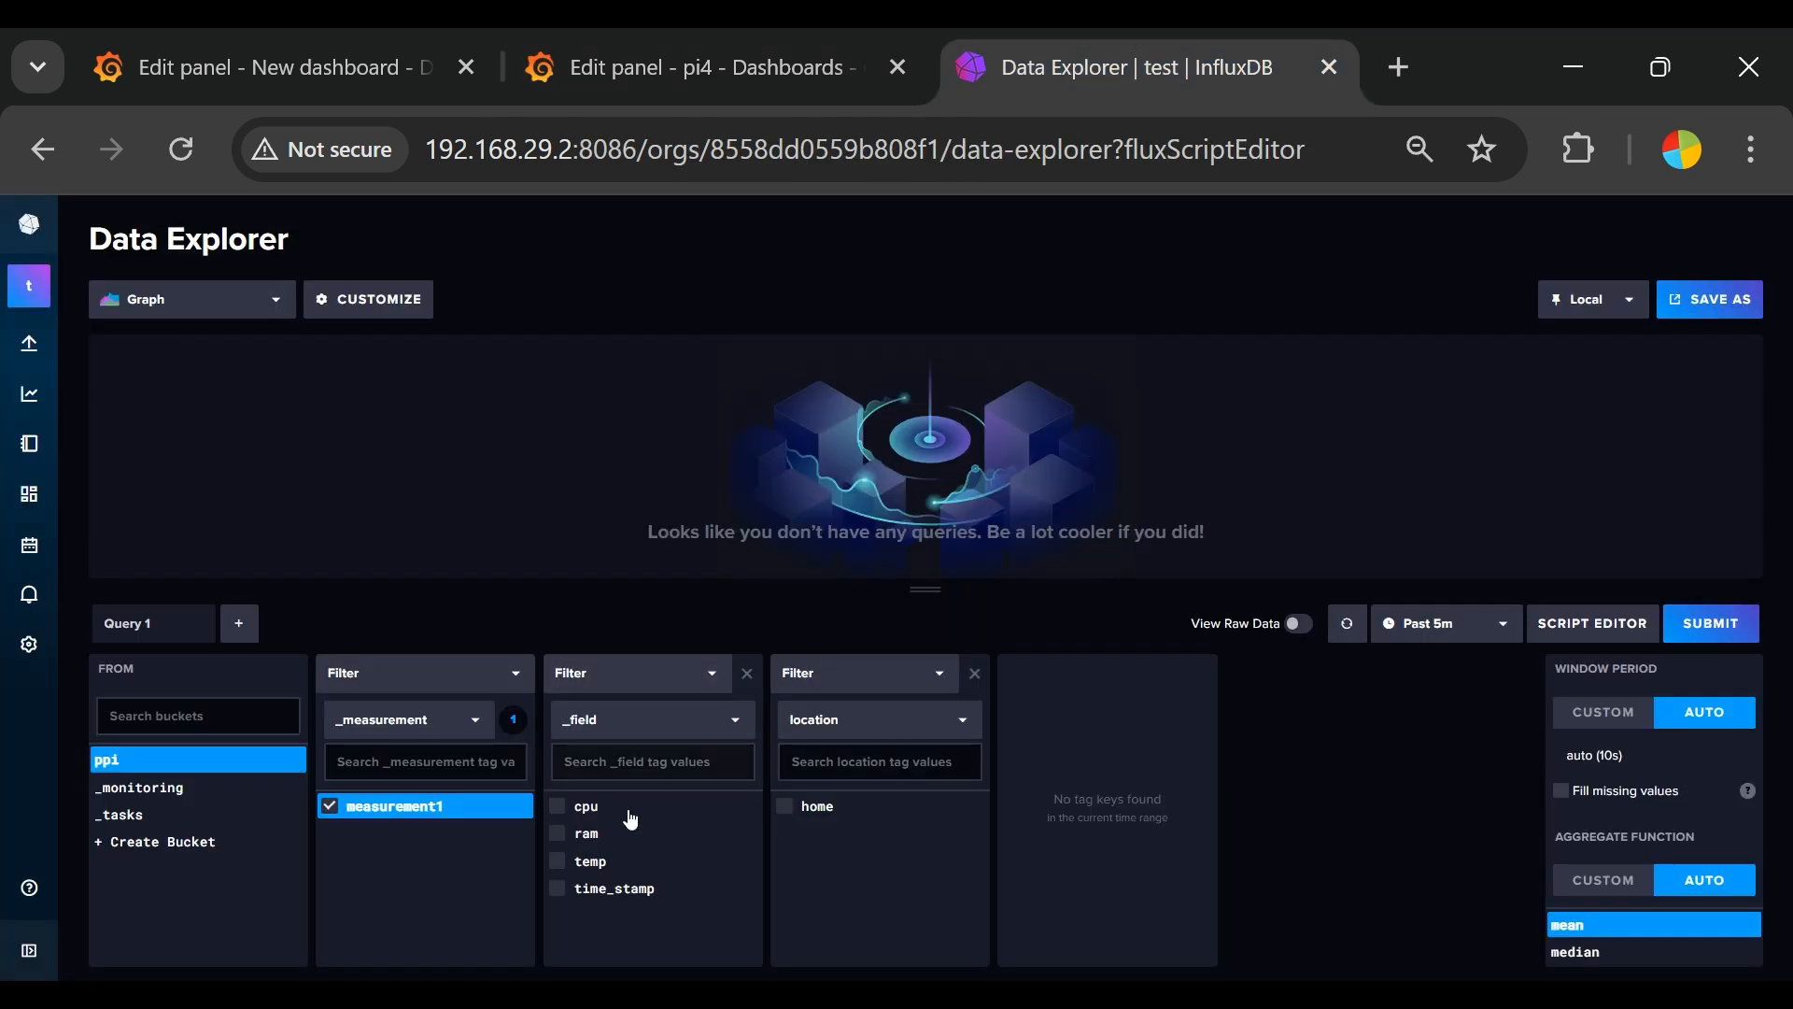
click(710, 67)
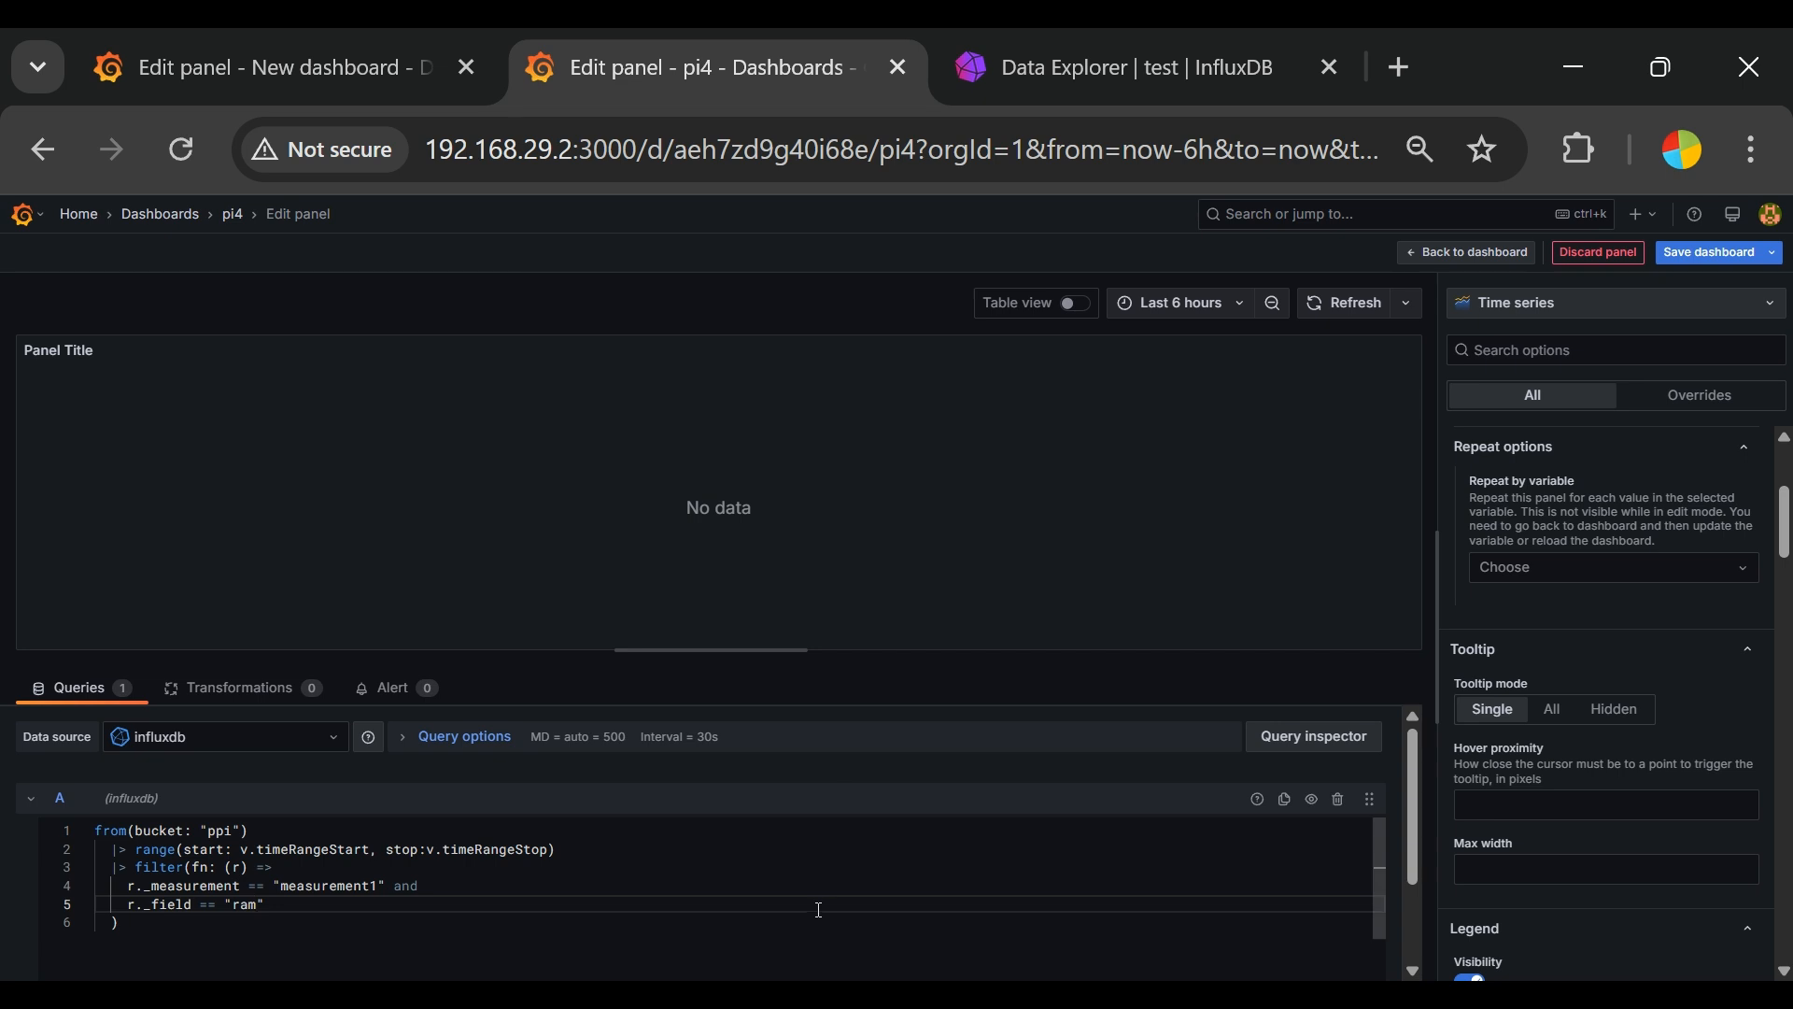
Step: Refresh the ram query in the query inspector and view the data it returns
click(1325, 729)
click(990, 390)
click(937, 267)
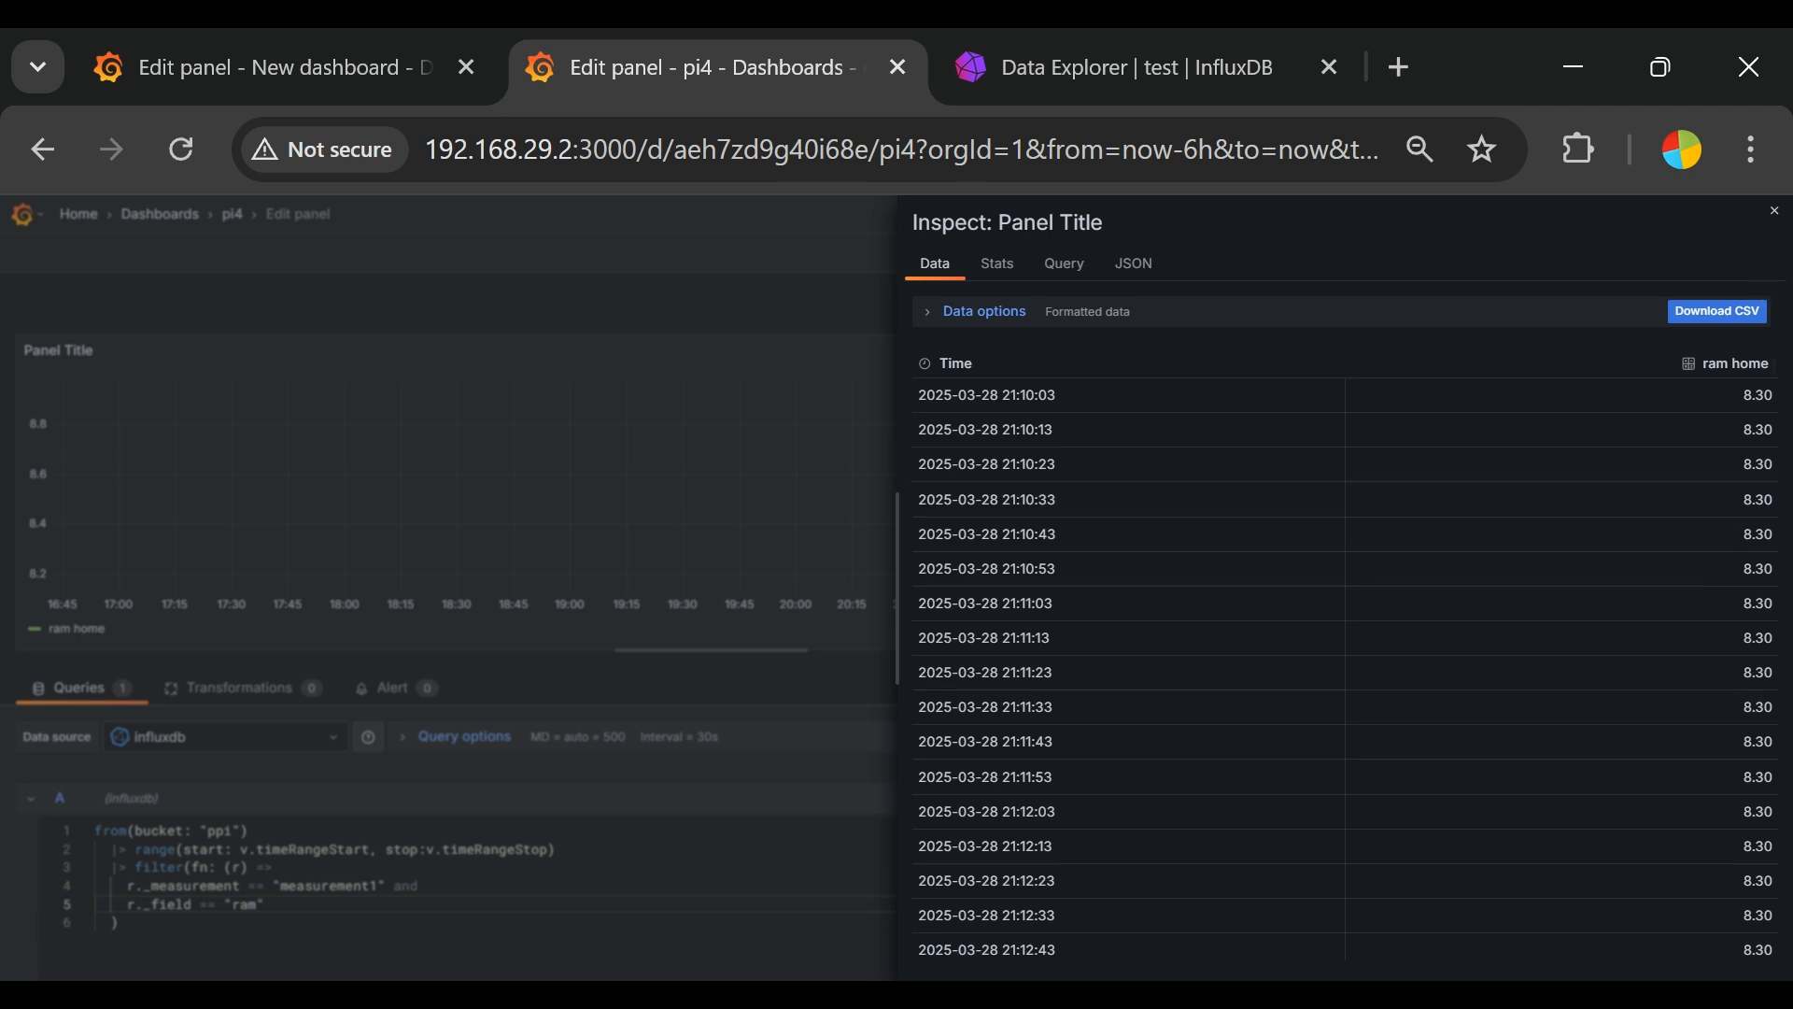
click(1775, 213)
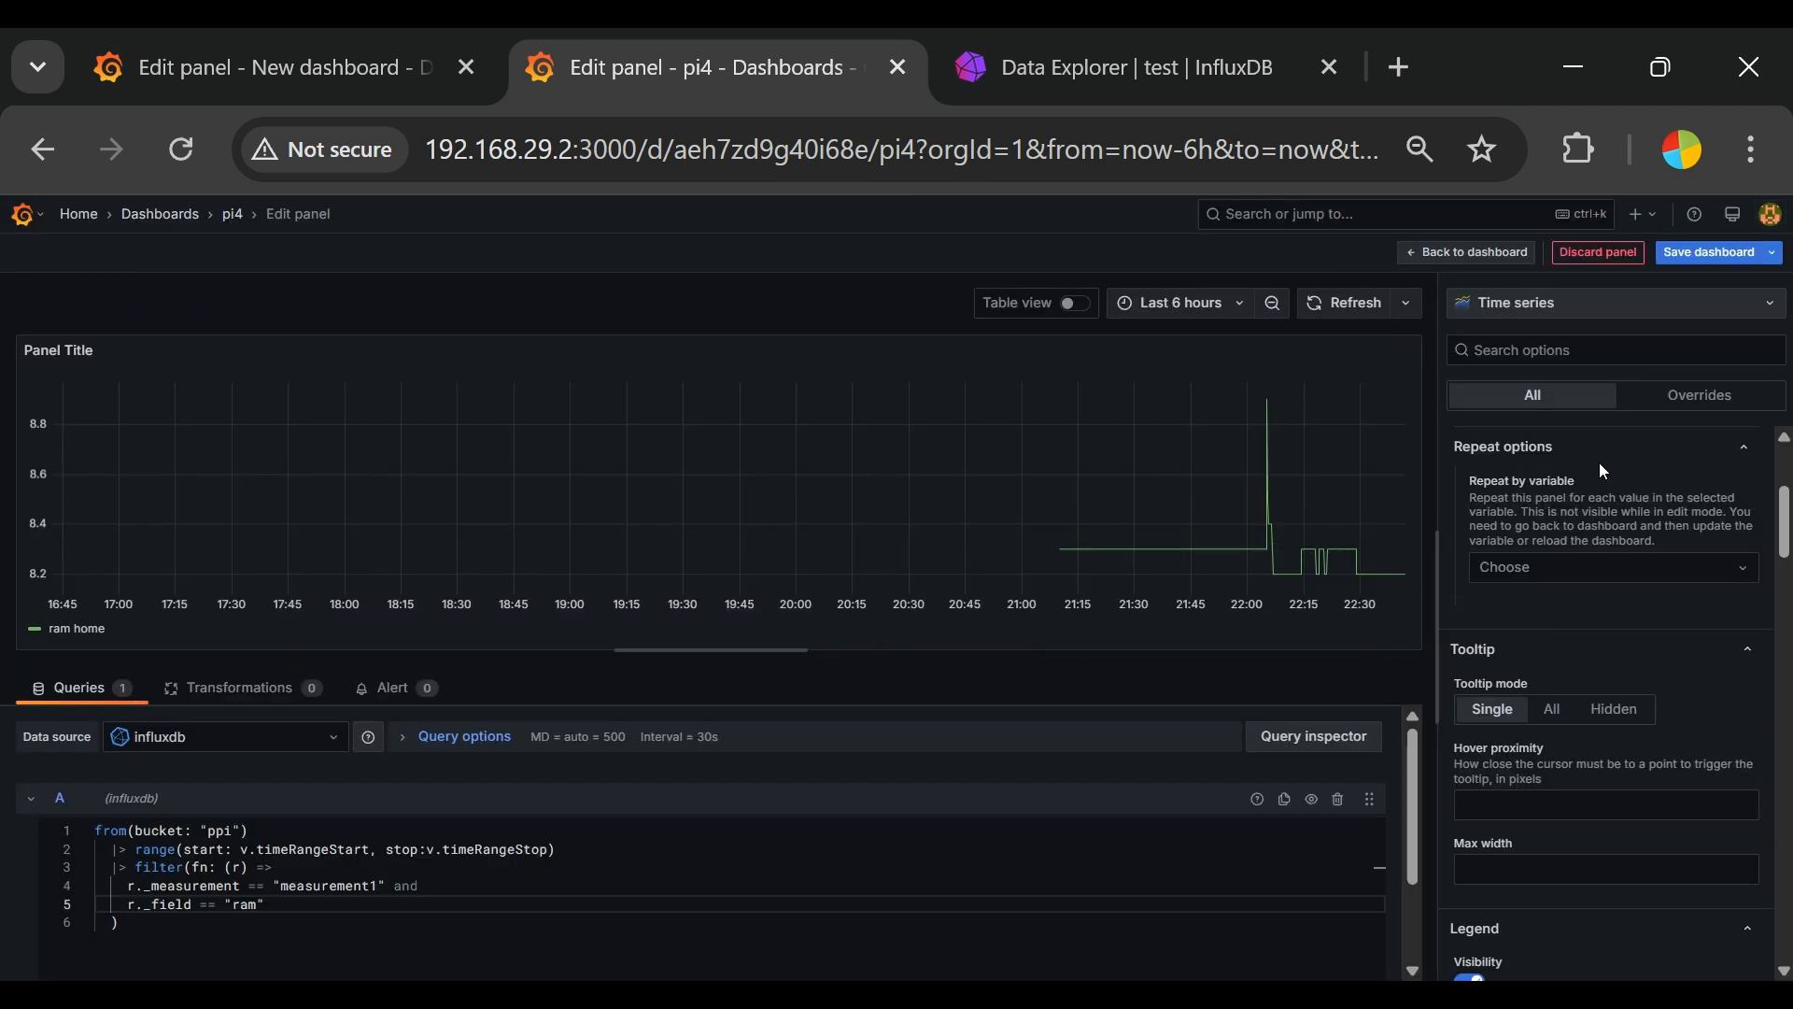
Step: Change the new panel's visualization to Stat and title it "RAM Usage"
click(1605, 304)
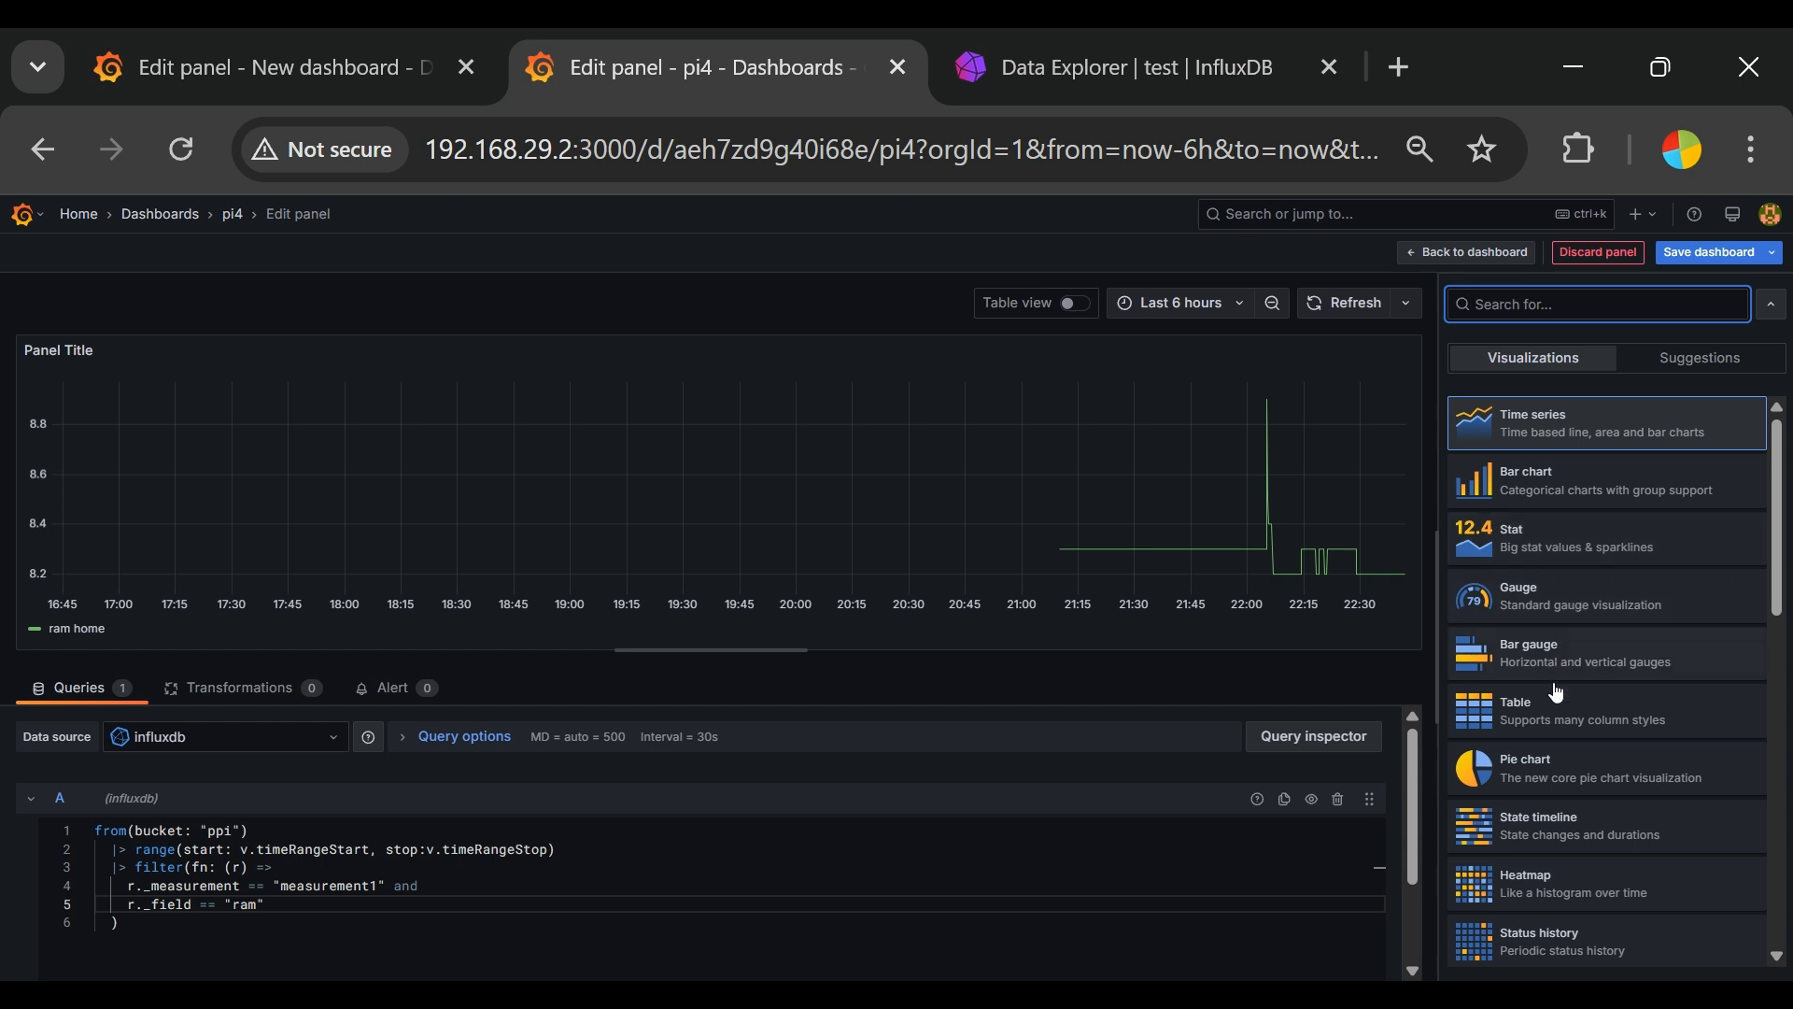
click(1548, 557)
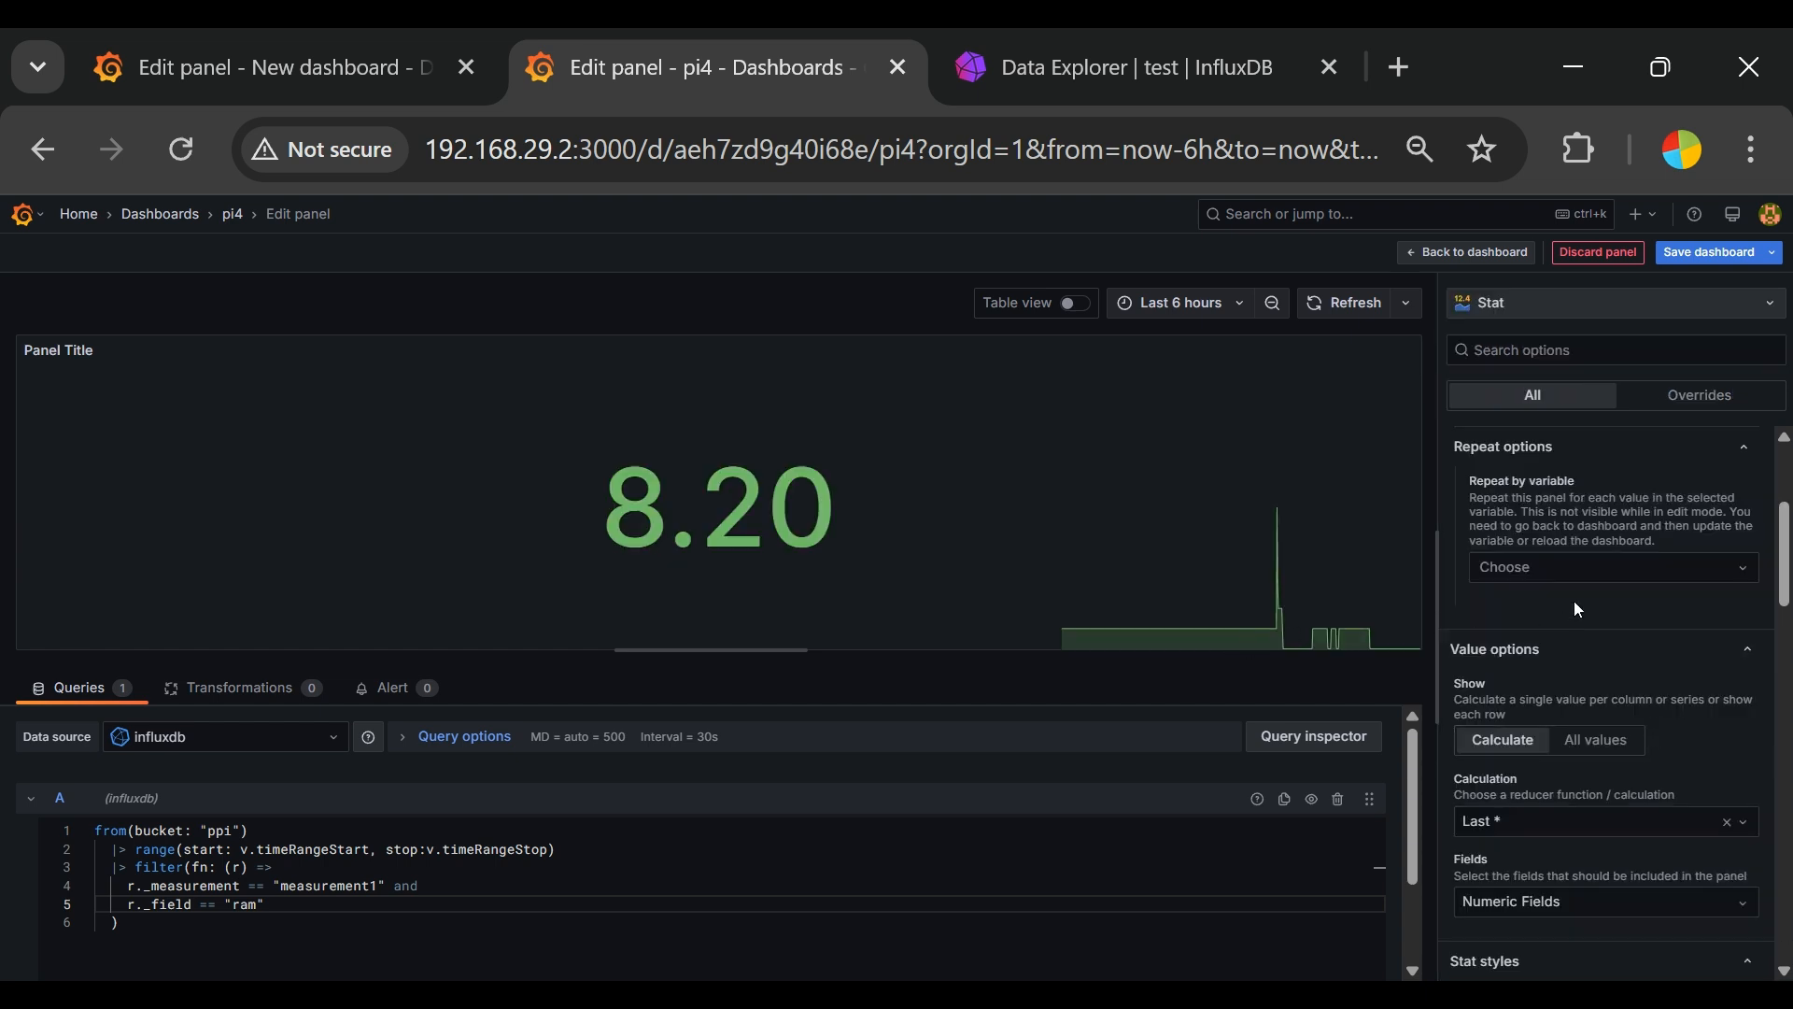
scroll(1634, 538, up, 3)
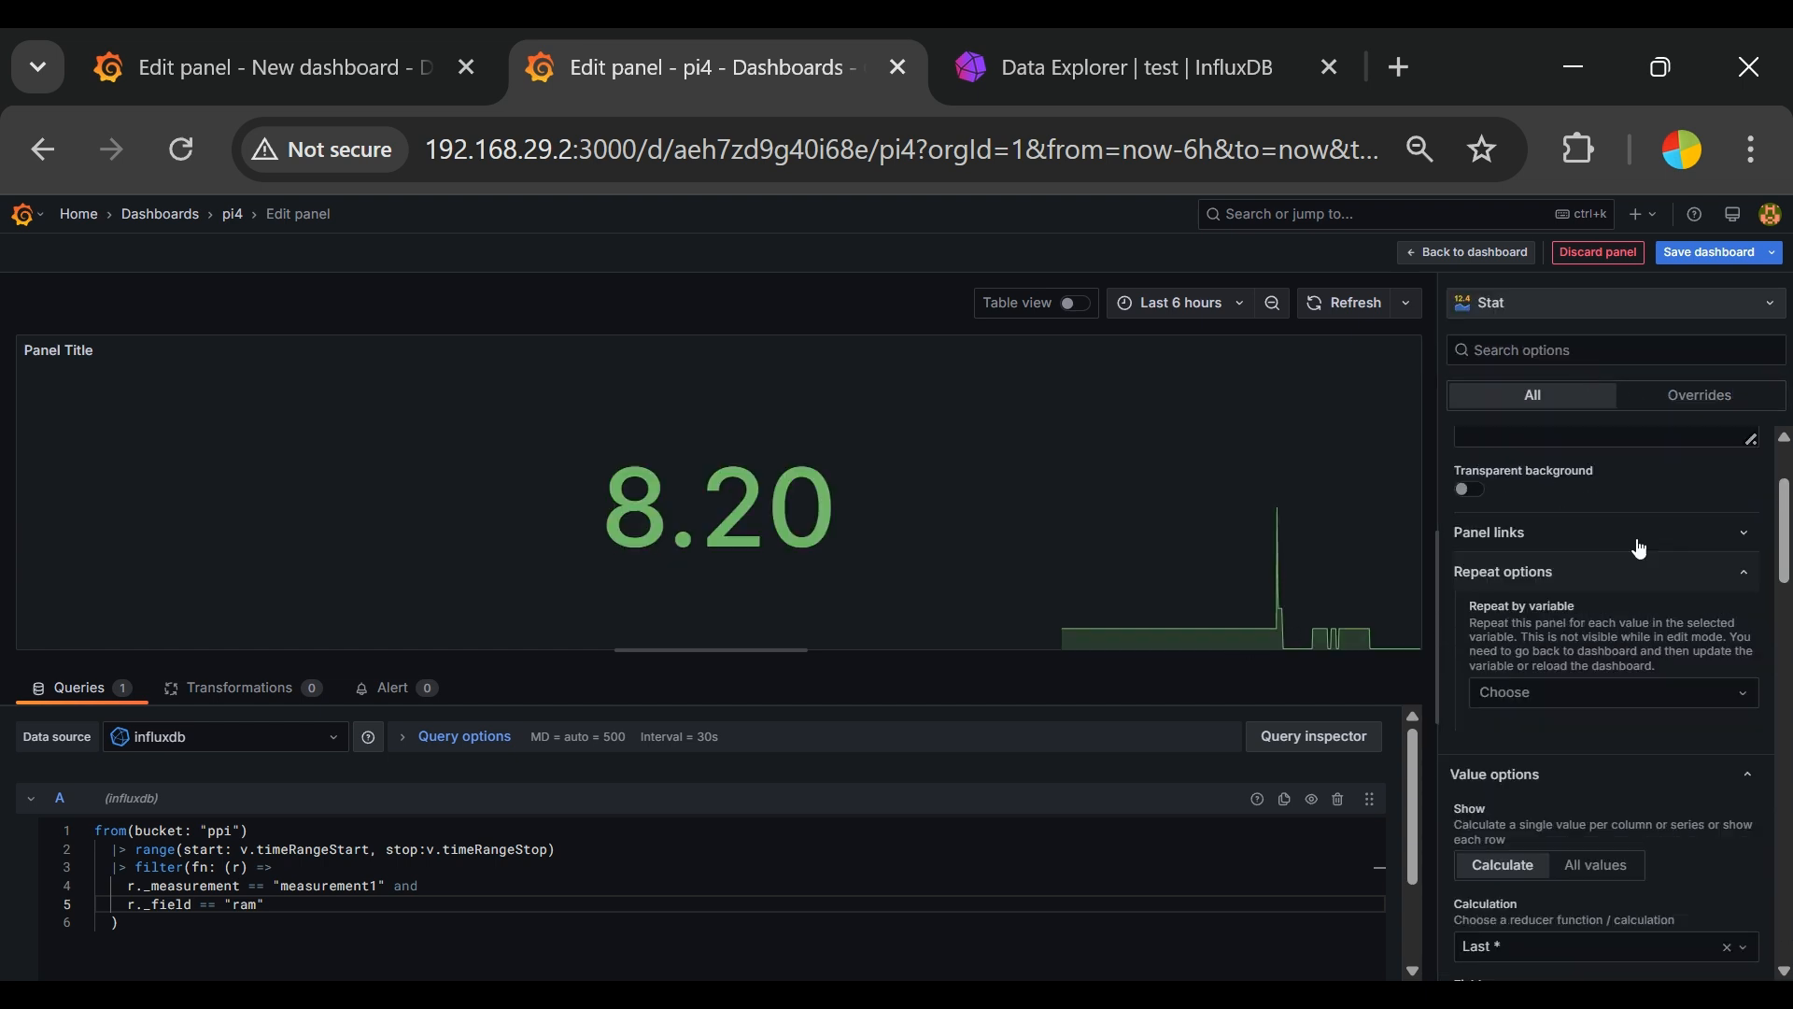
double_click(1498, 512)
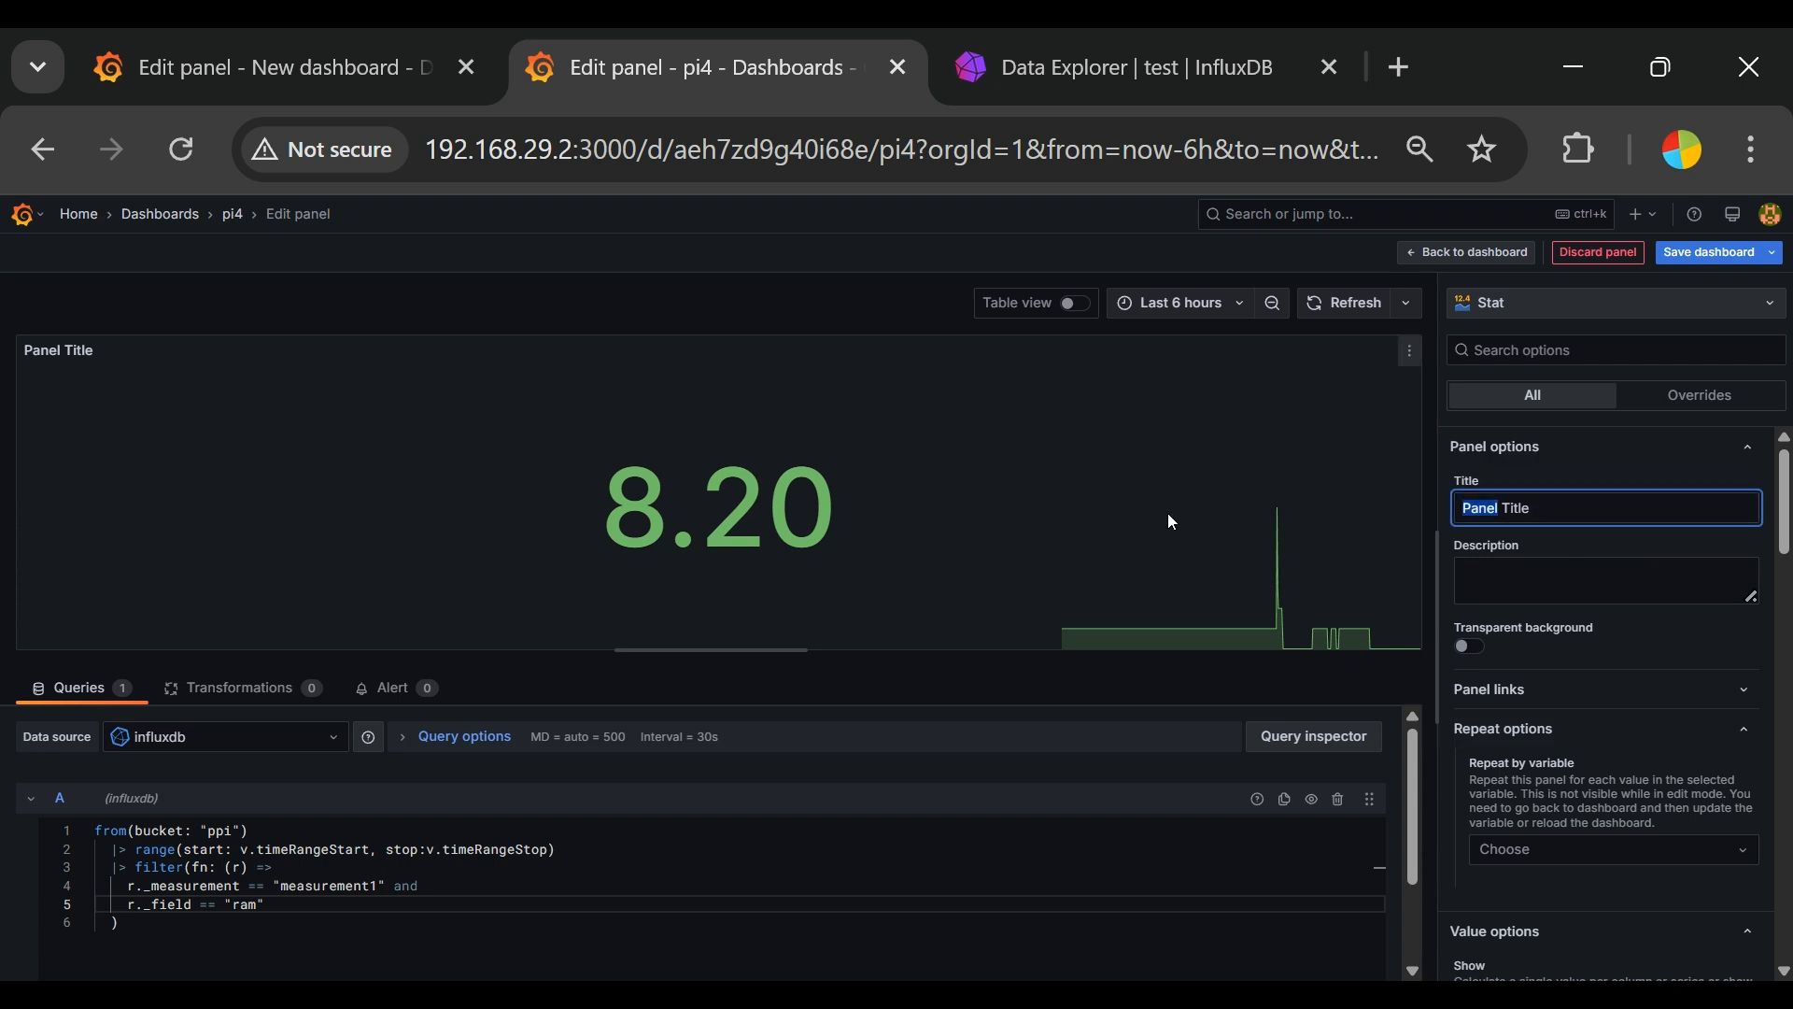
triple_click(1550, 503)
text(RAM Usage)
Step: Enter the description "PI4 RAM" for the panel and give it a transparent background
click(1665, 585)
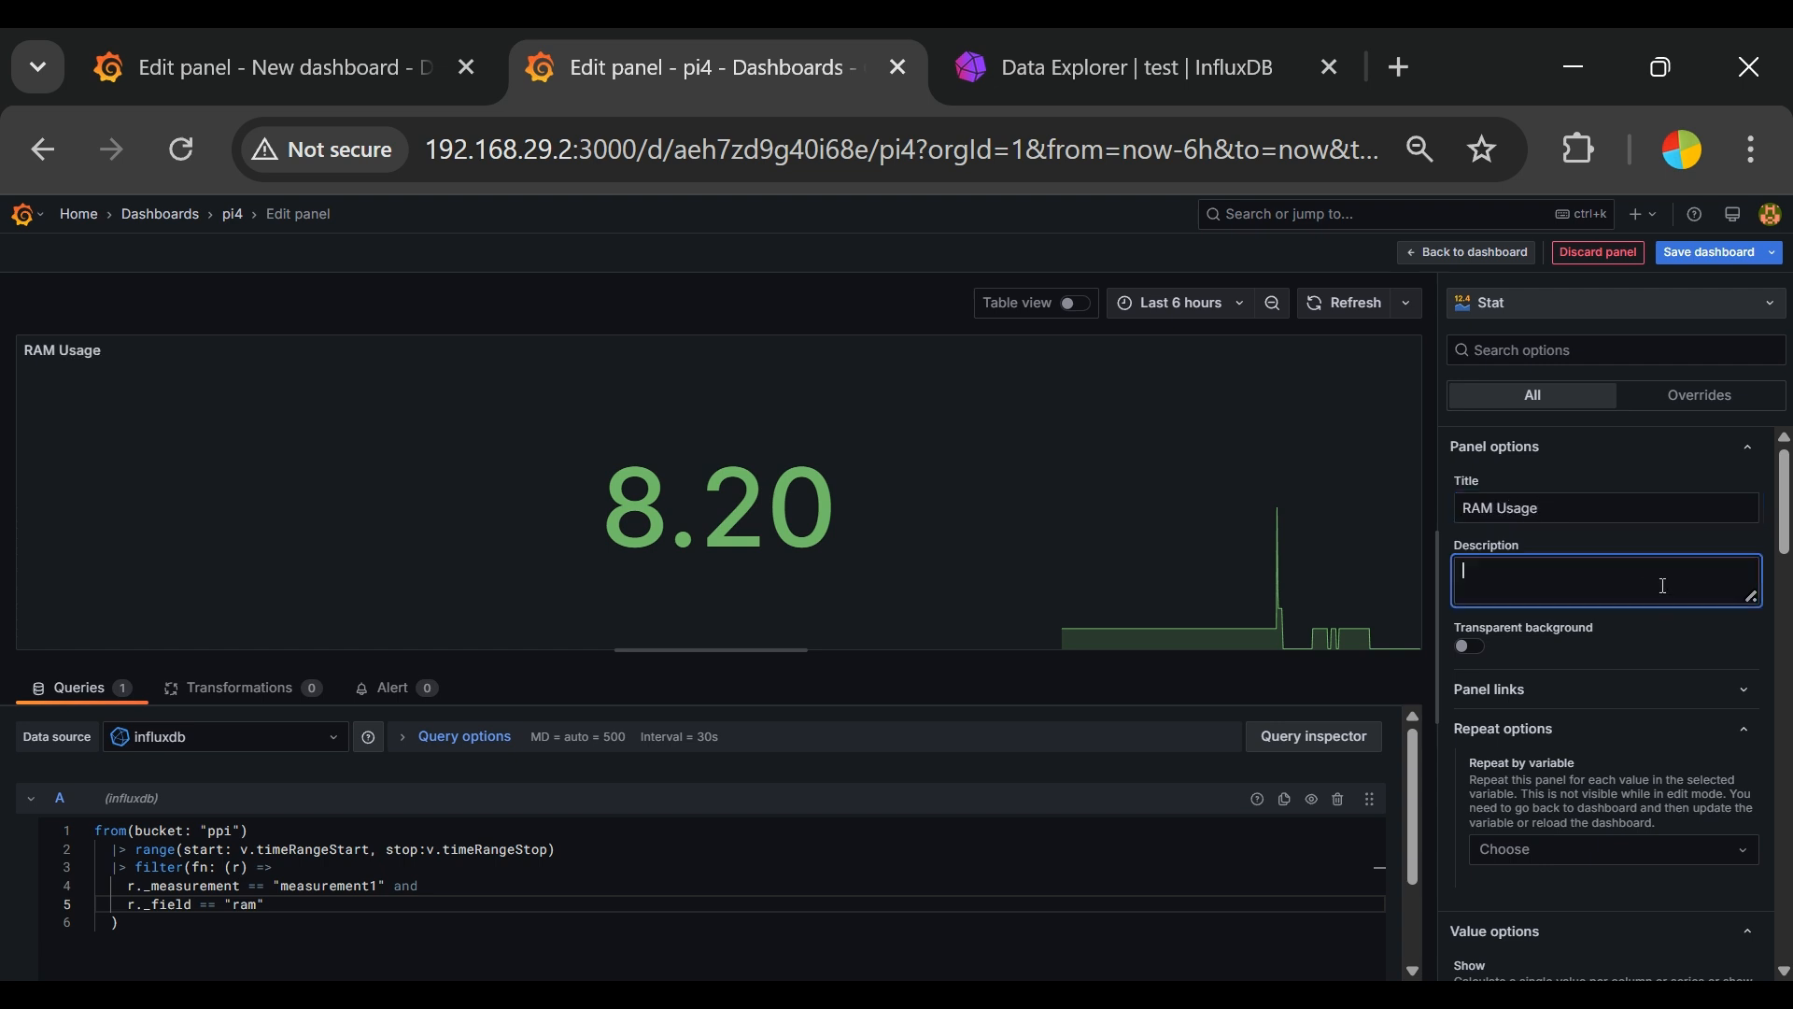
text(PI4 RAM)
click(1471, 647)
Step: Set the stat's layout orientation to Horizontal, trying Vertical in between
scroll(1590, 792, down, 2)
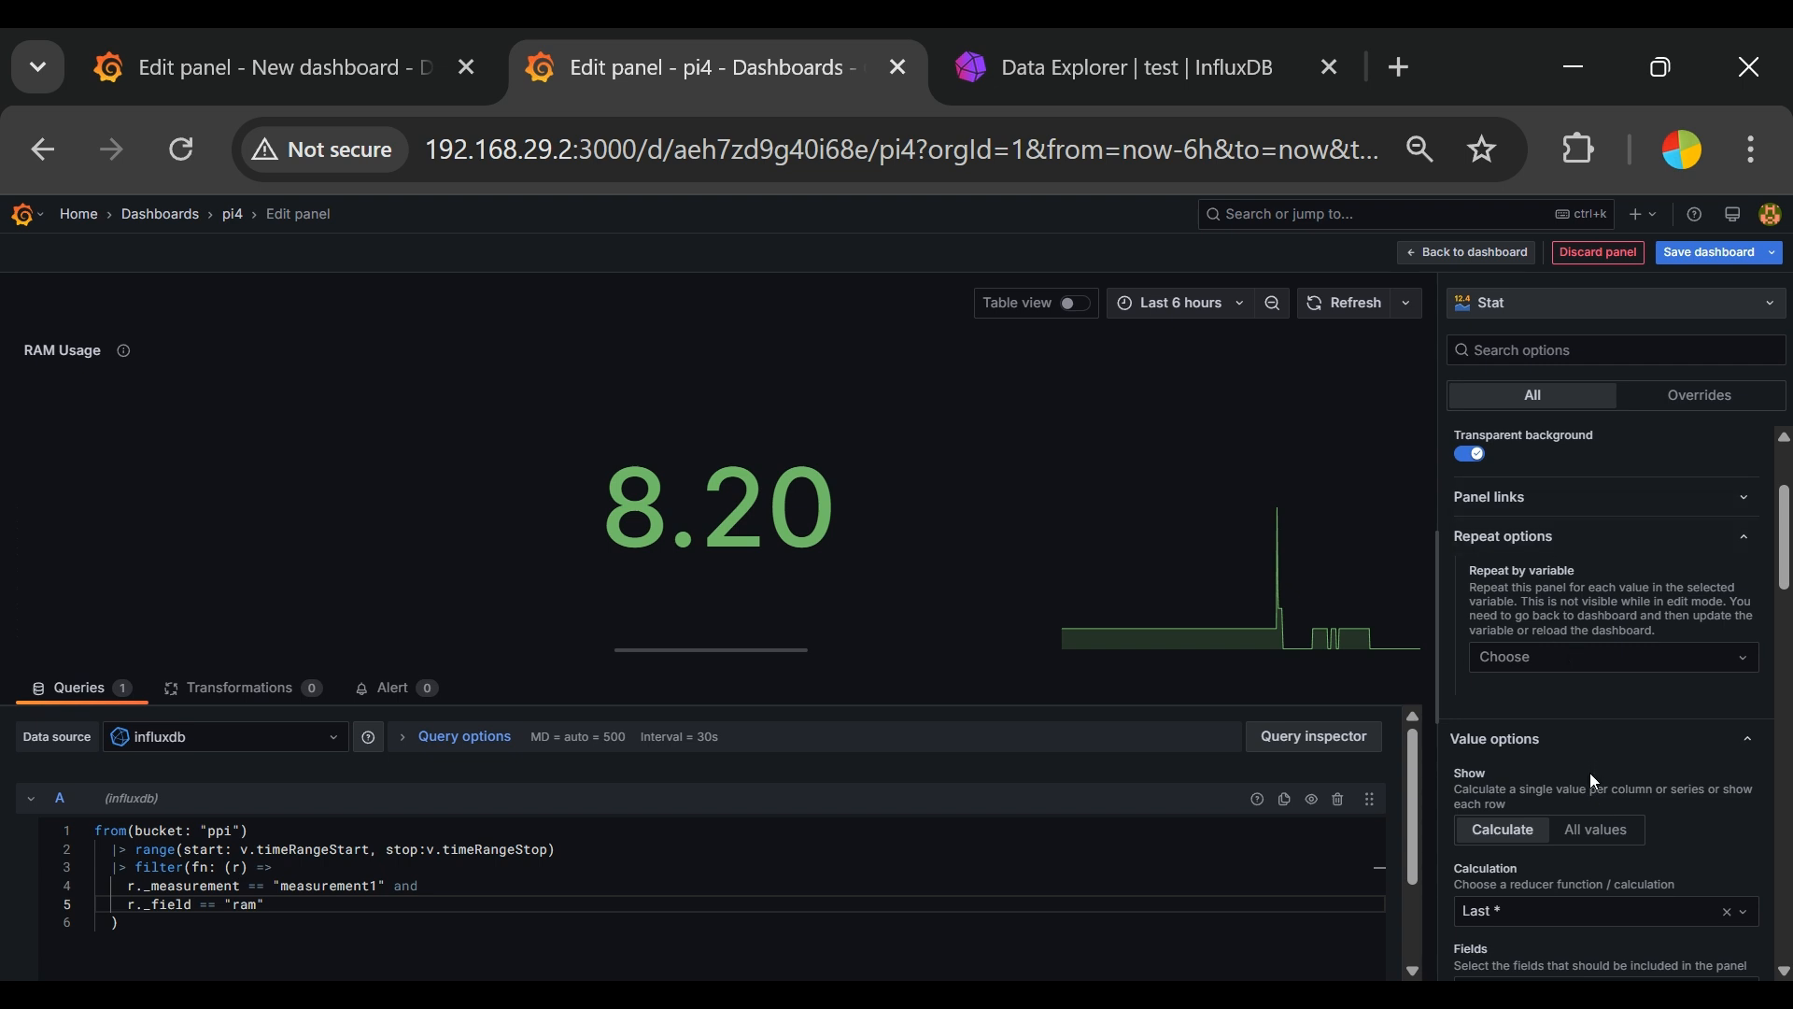
scroll(1592, 768, down, 2)
scroll(1663, 720, down, 2)
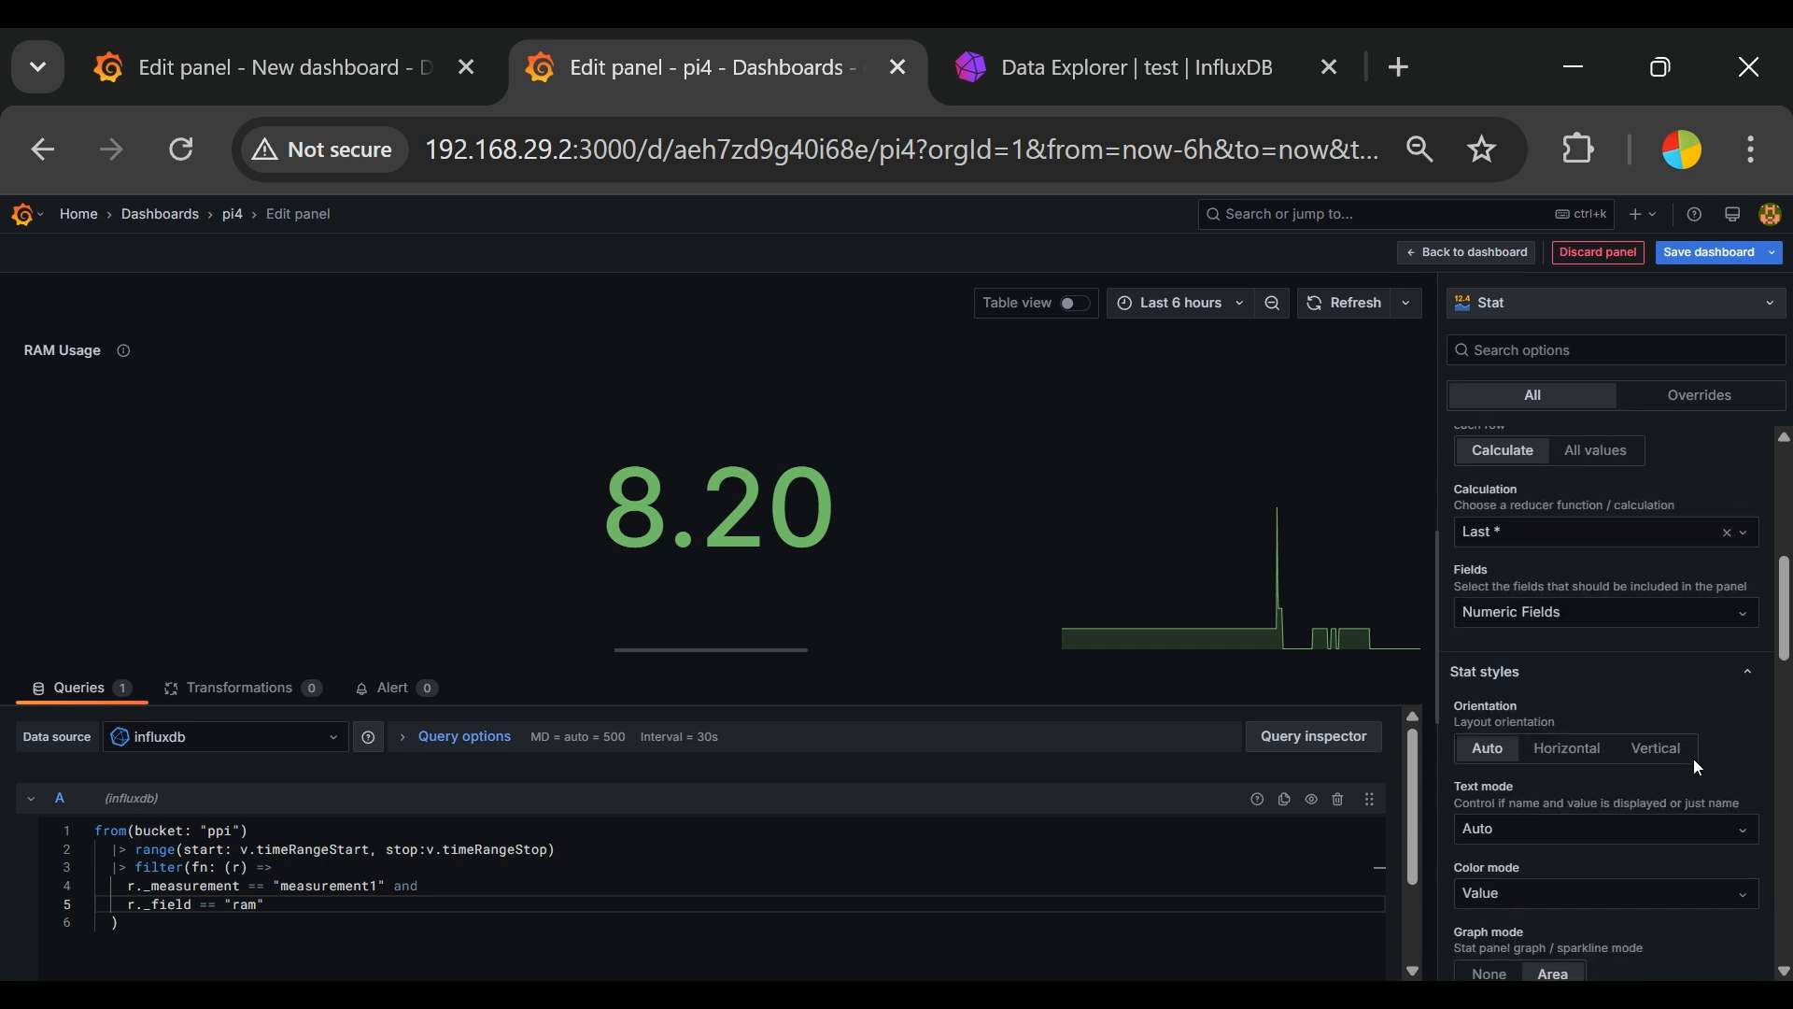
click(1569, 742)
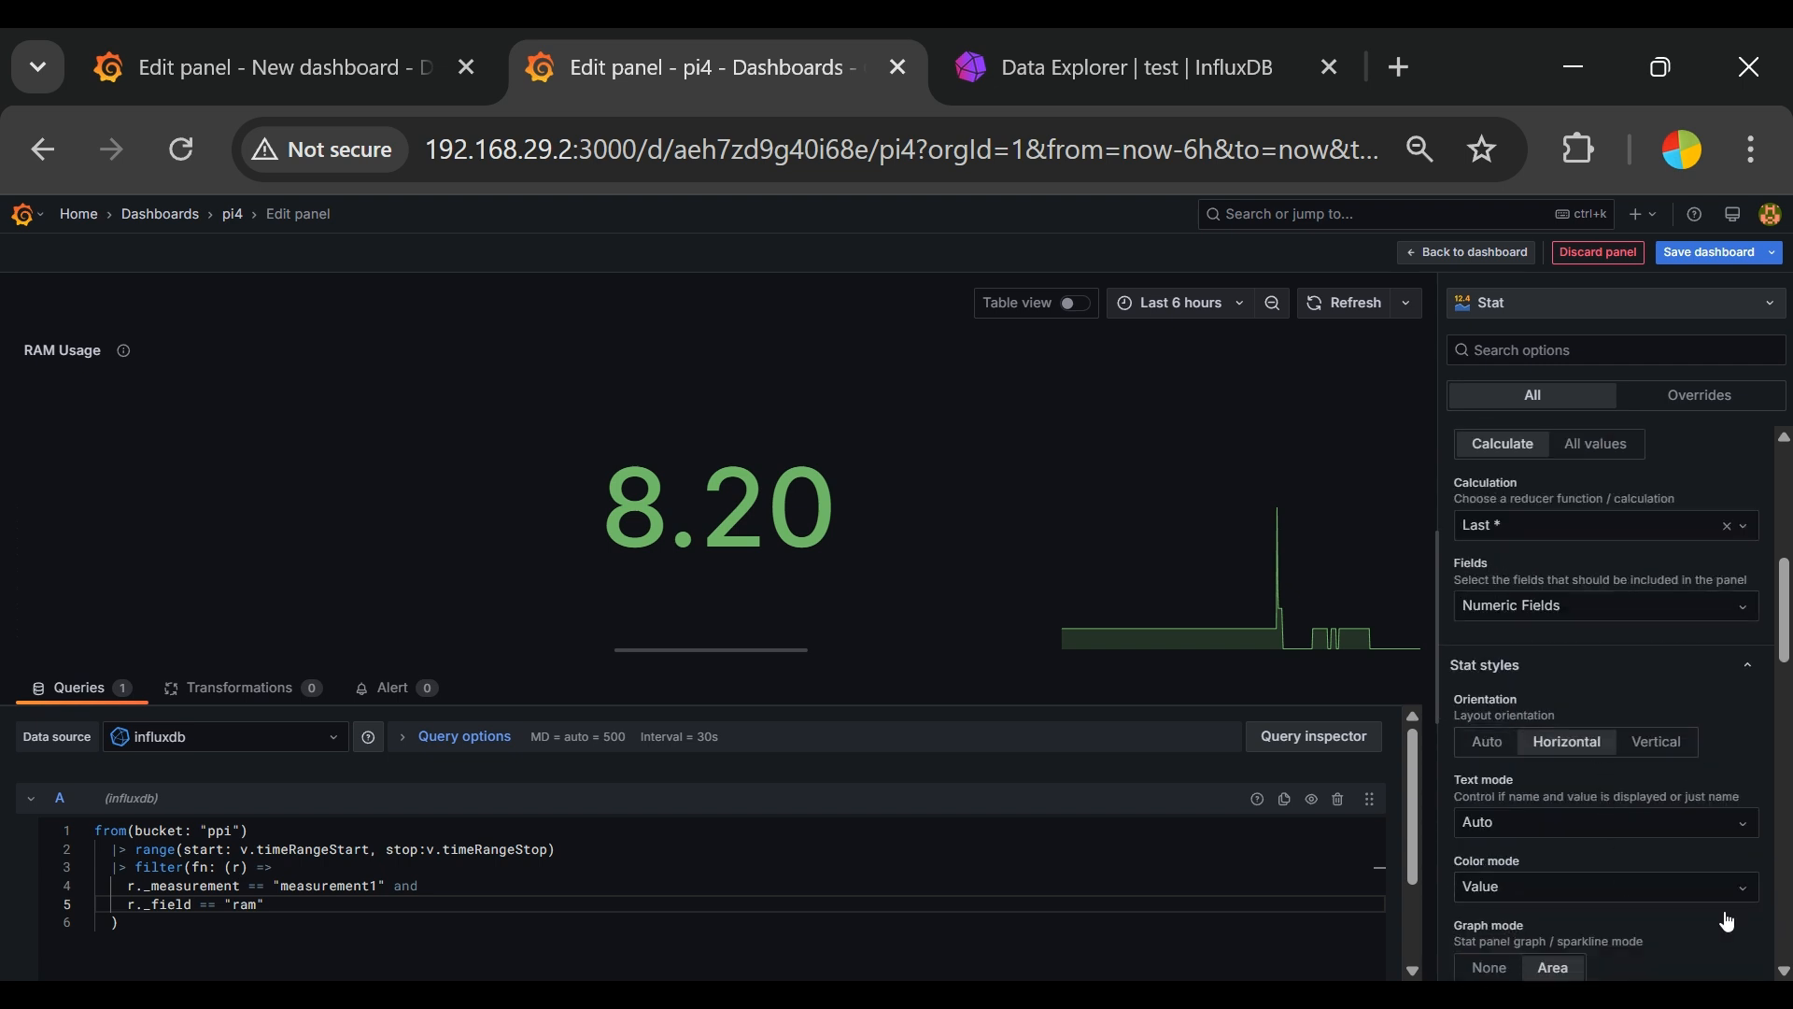
click(1671, 757)
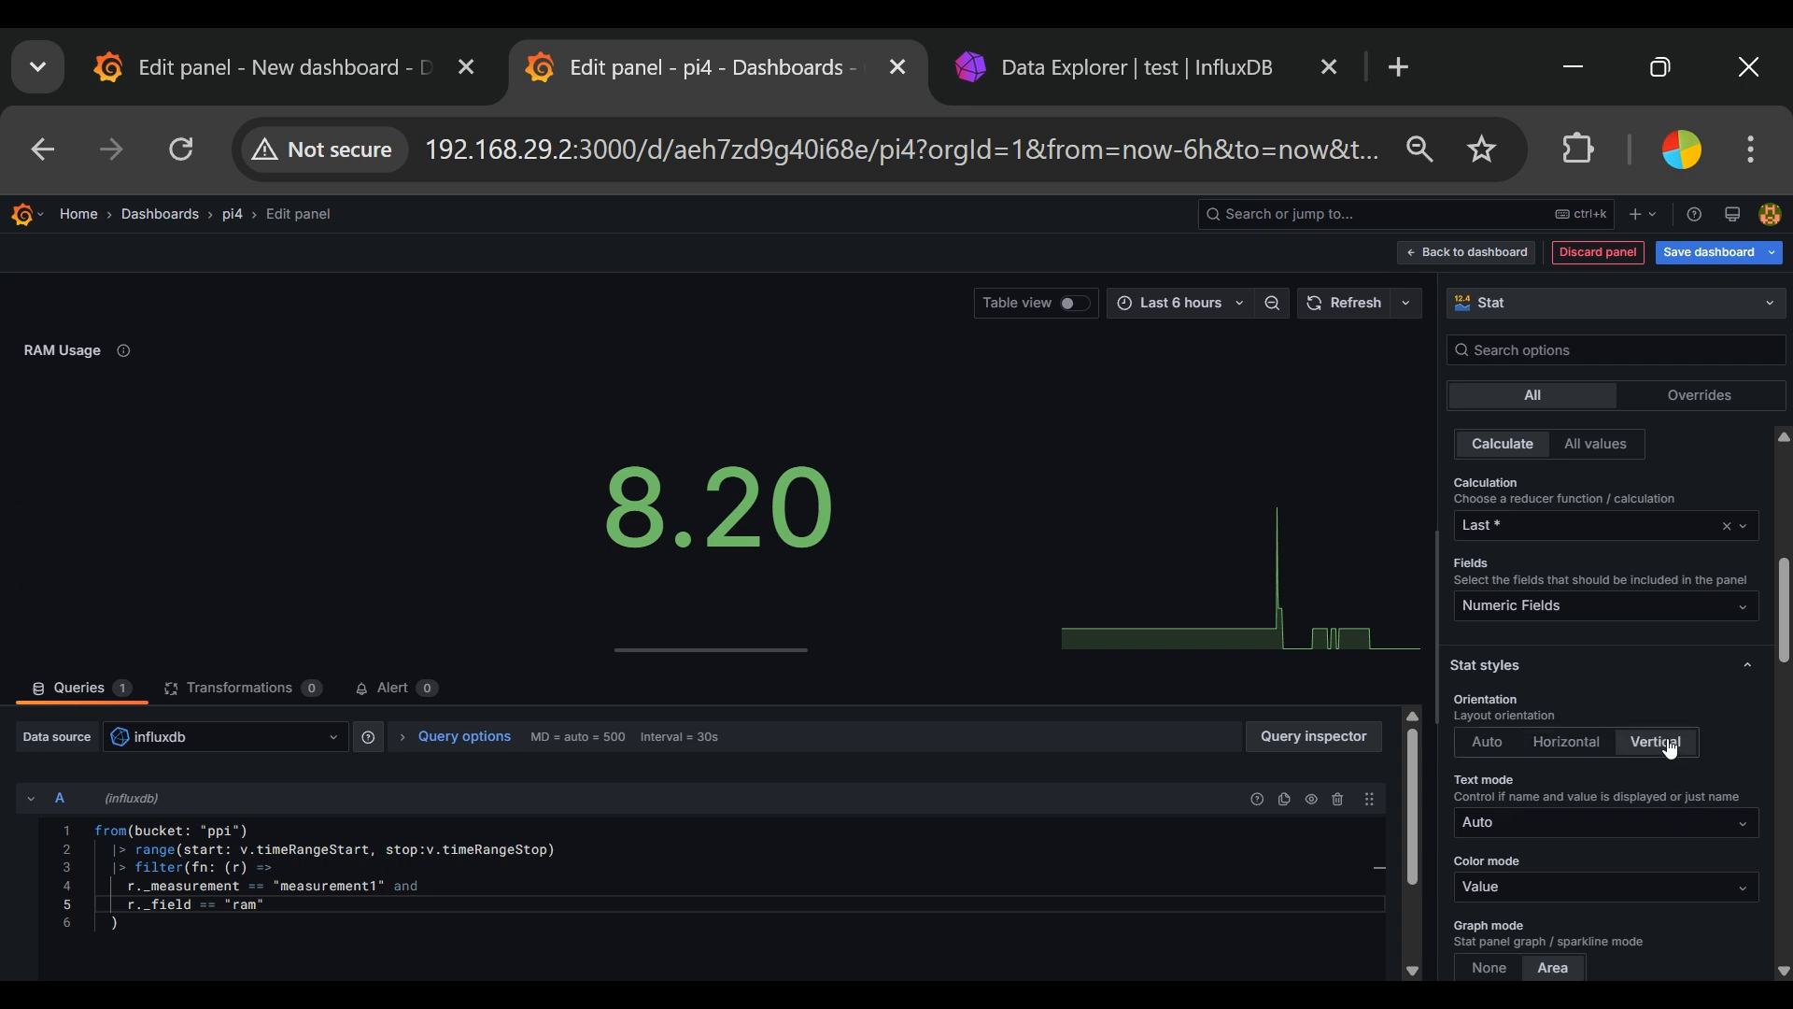
click(1582, 755)
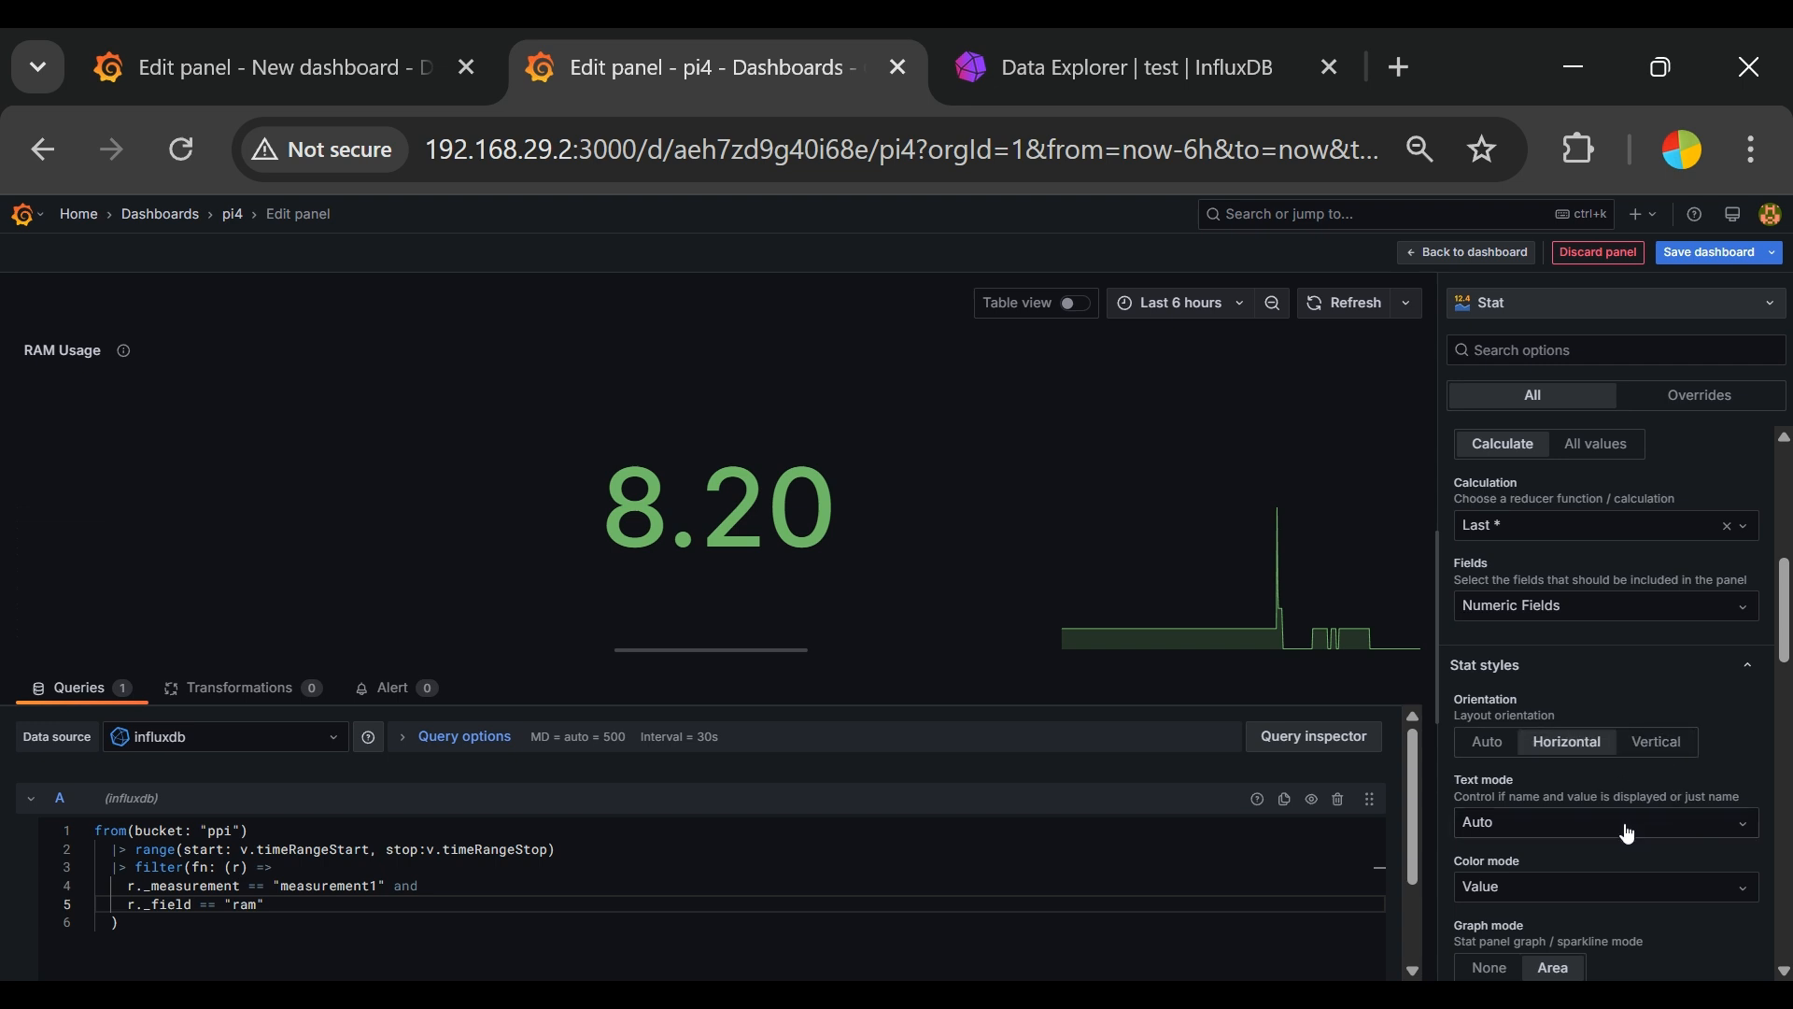
Step: Set the stat's graph mode to None, trying Area in between
scroll(1628, 835, down, 2)
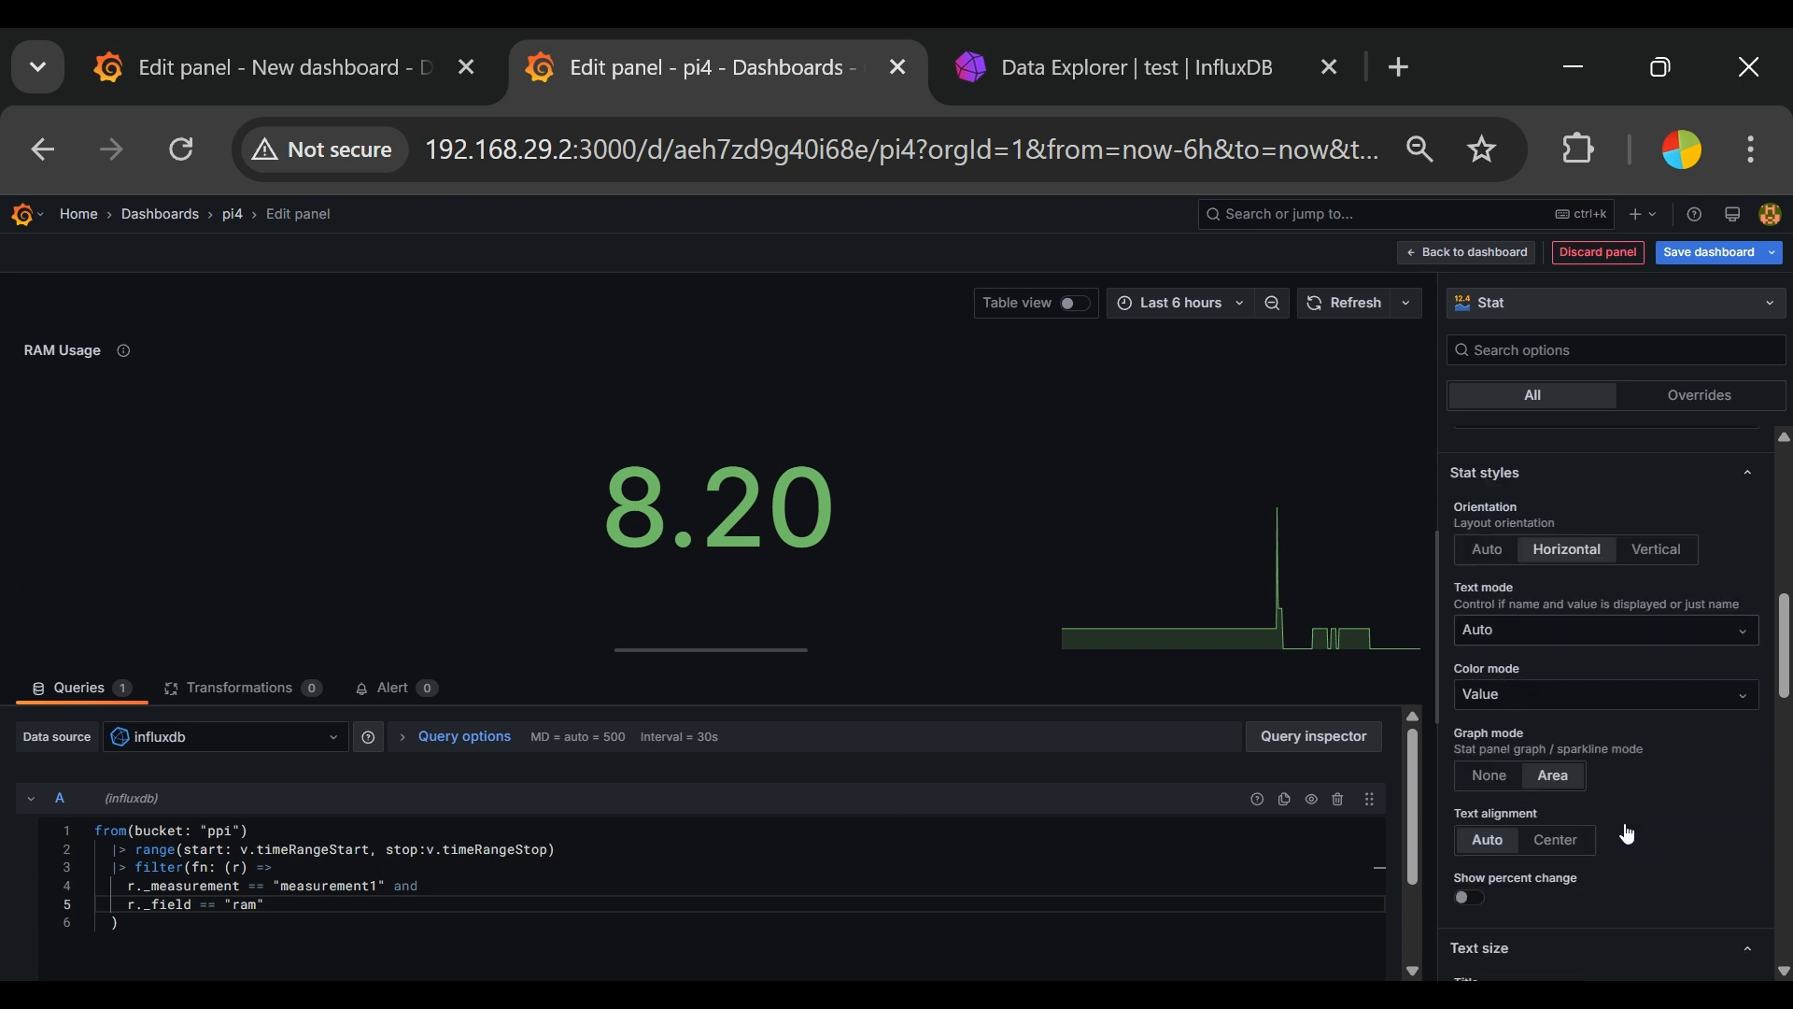
click(1496, 787)
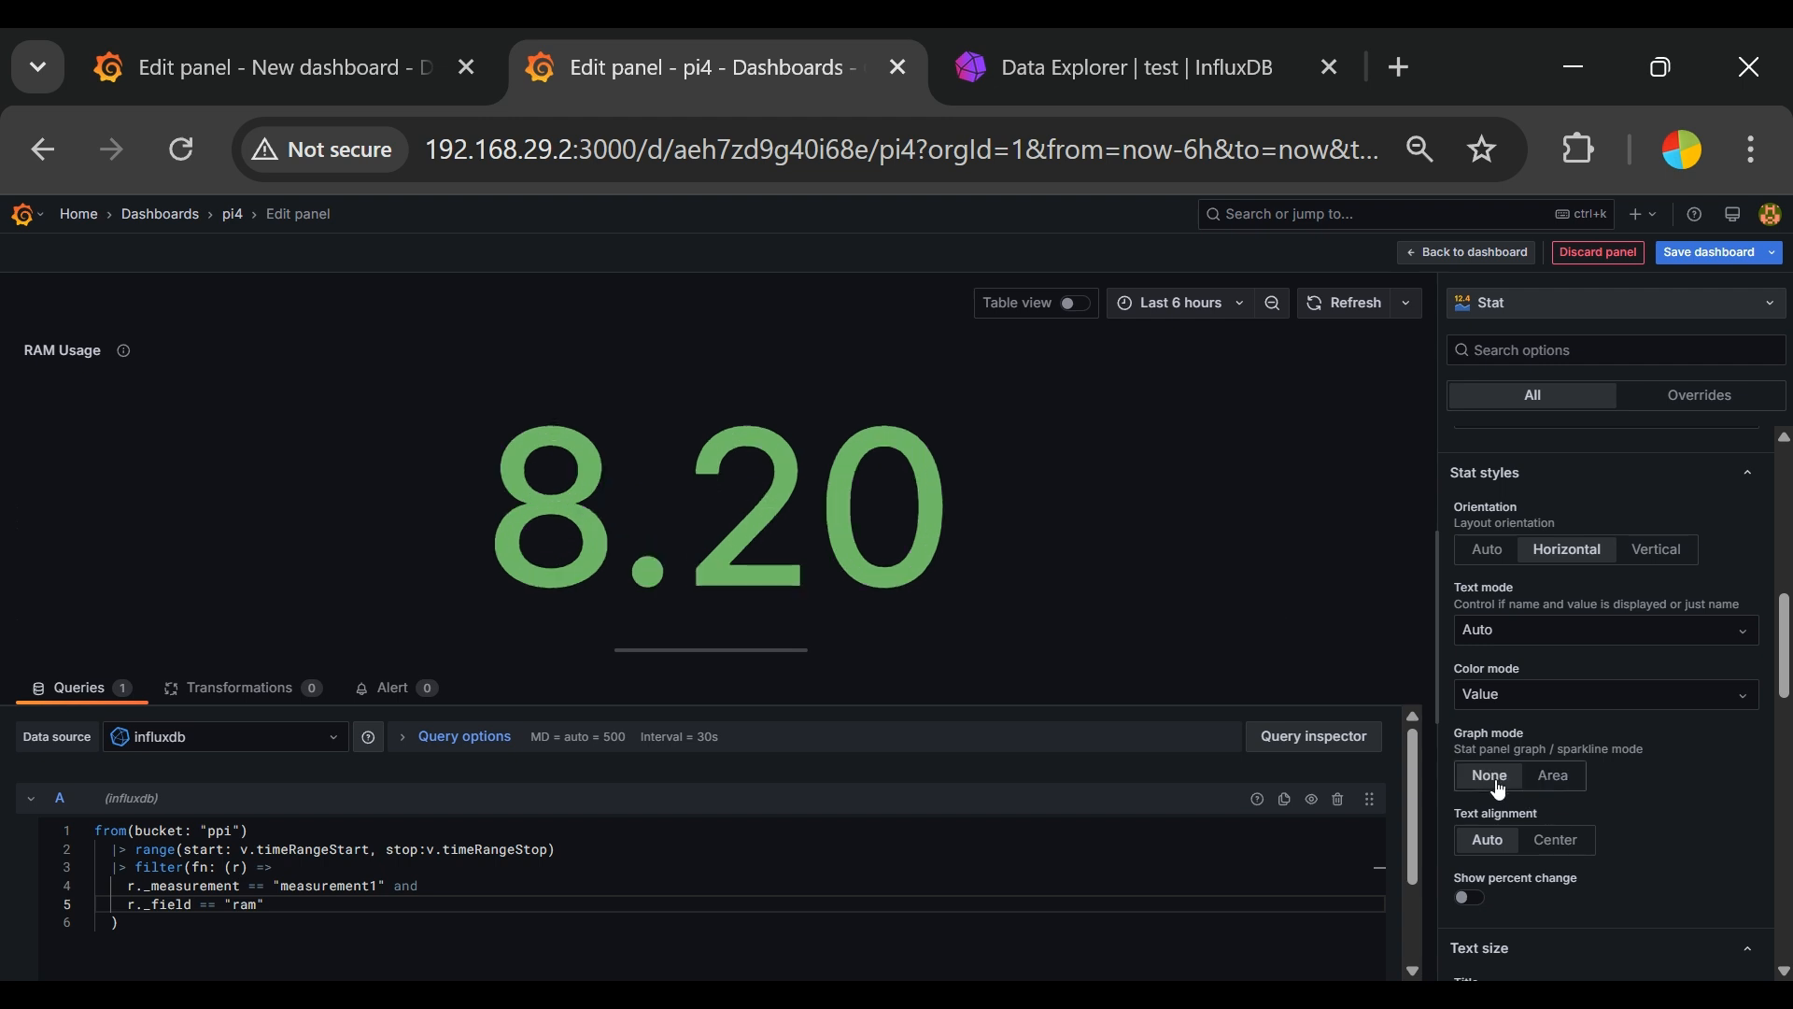
click(1555, 786)
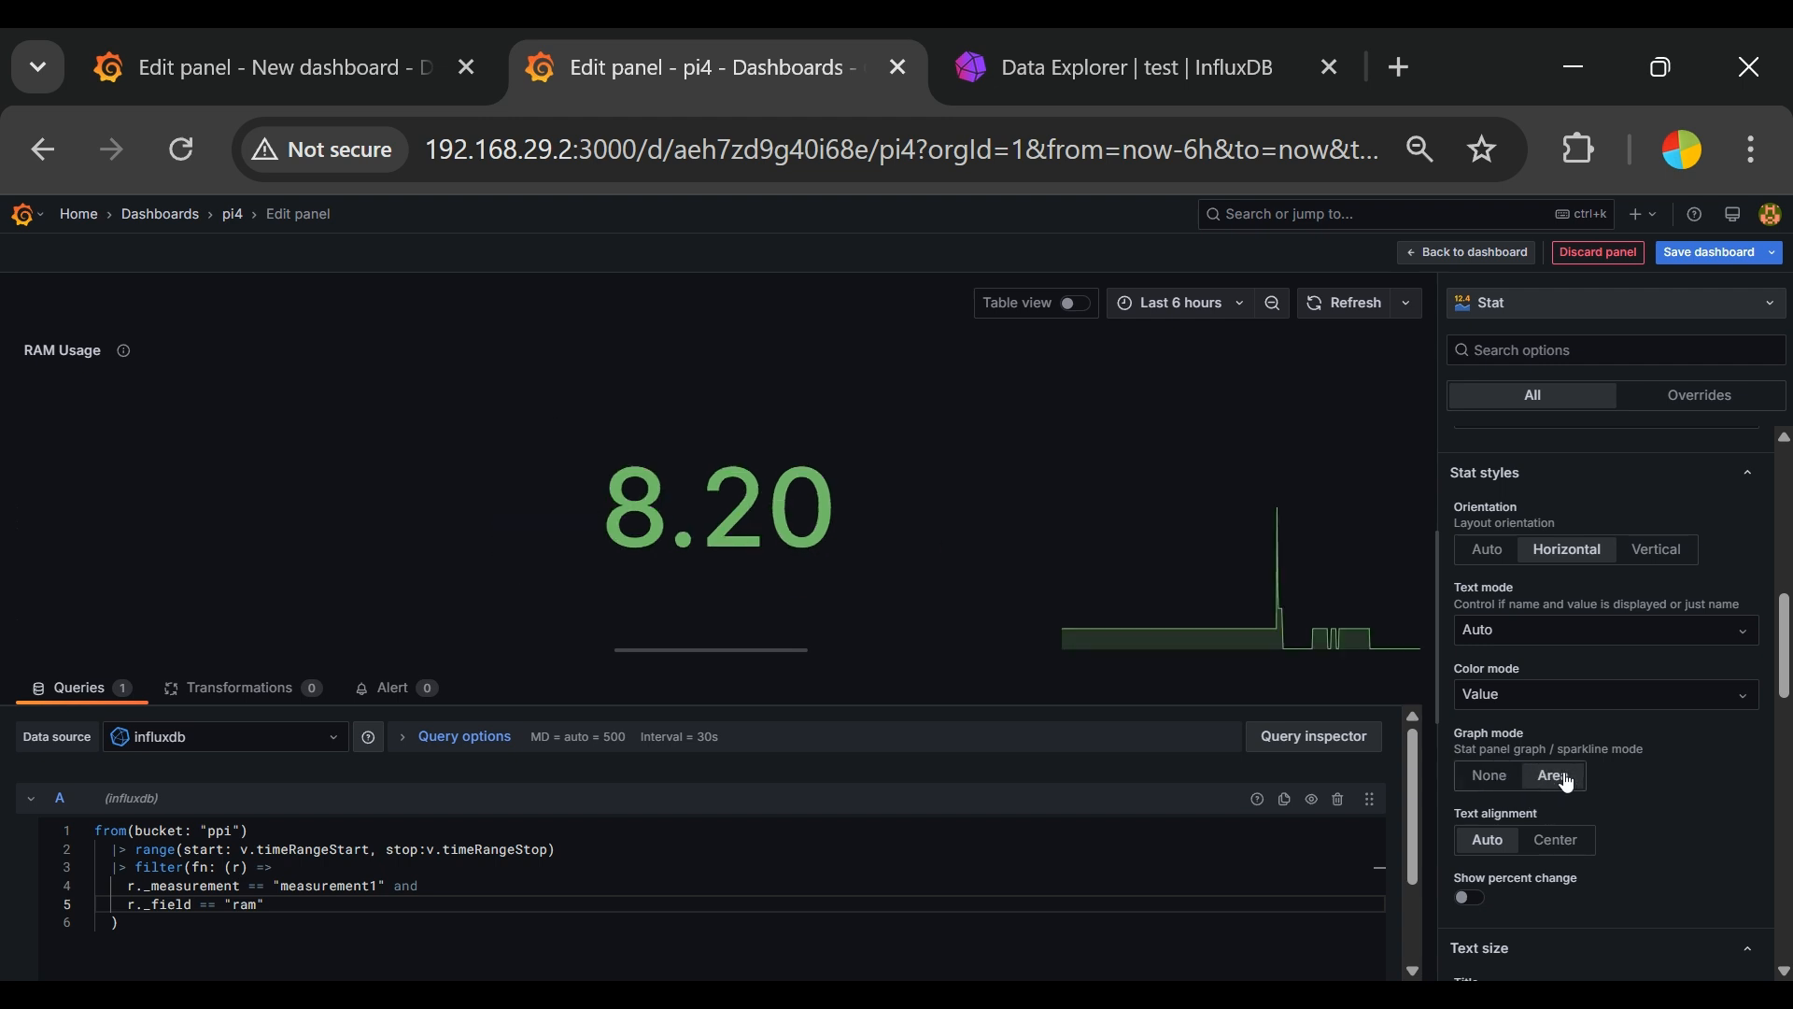
click(1508, 790)
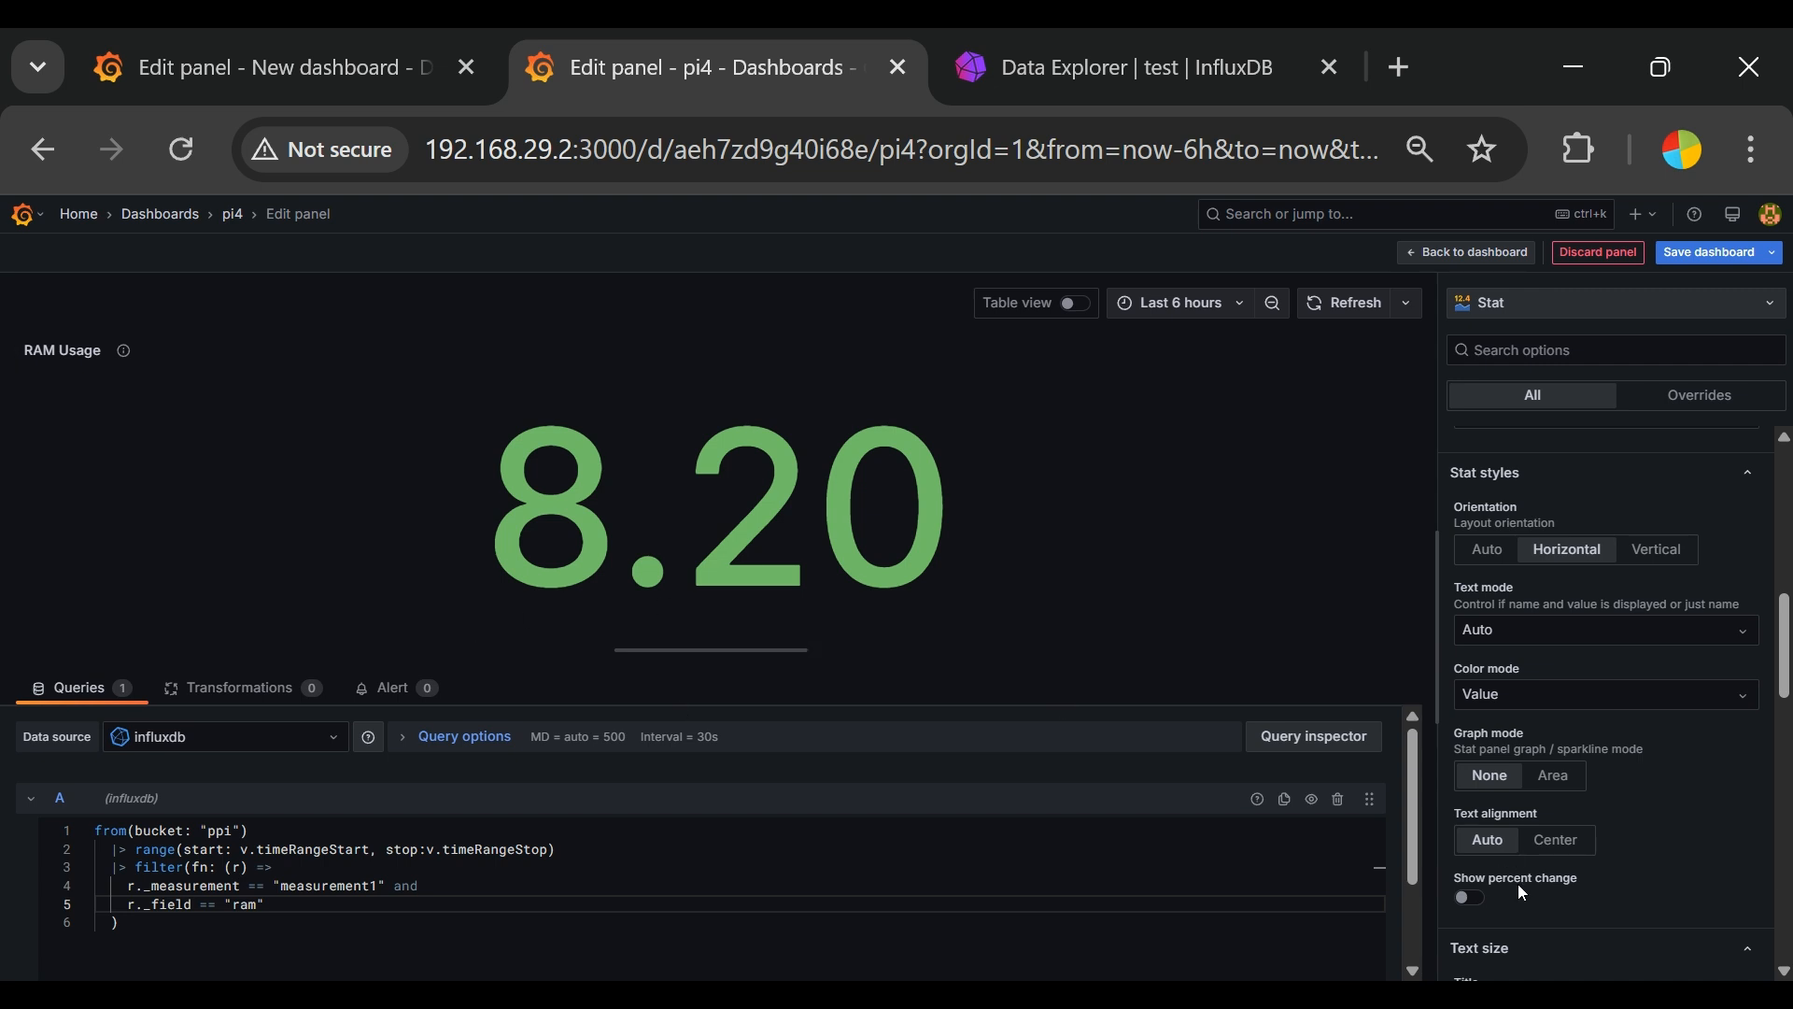
scroll(1517, 883, down, 2)
click(1555, 584)
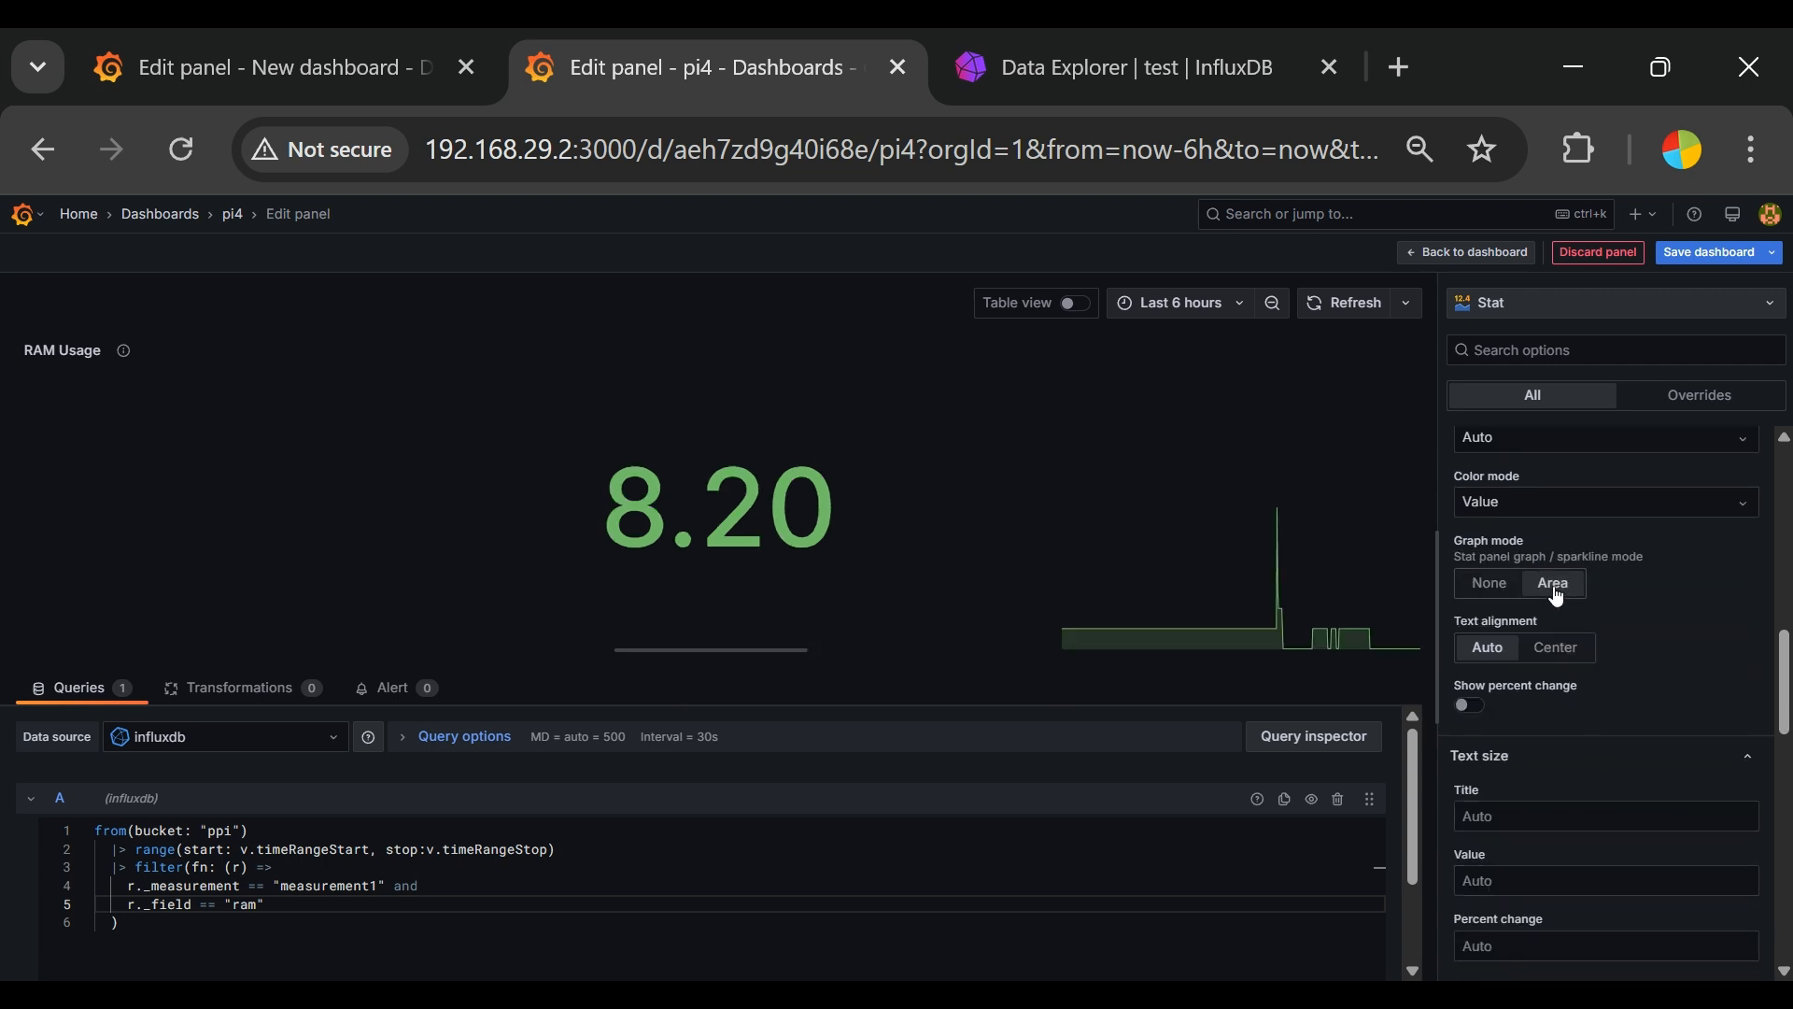
click(1508, 584)
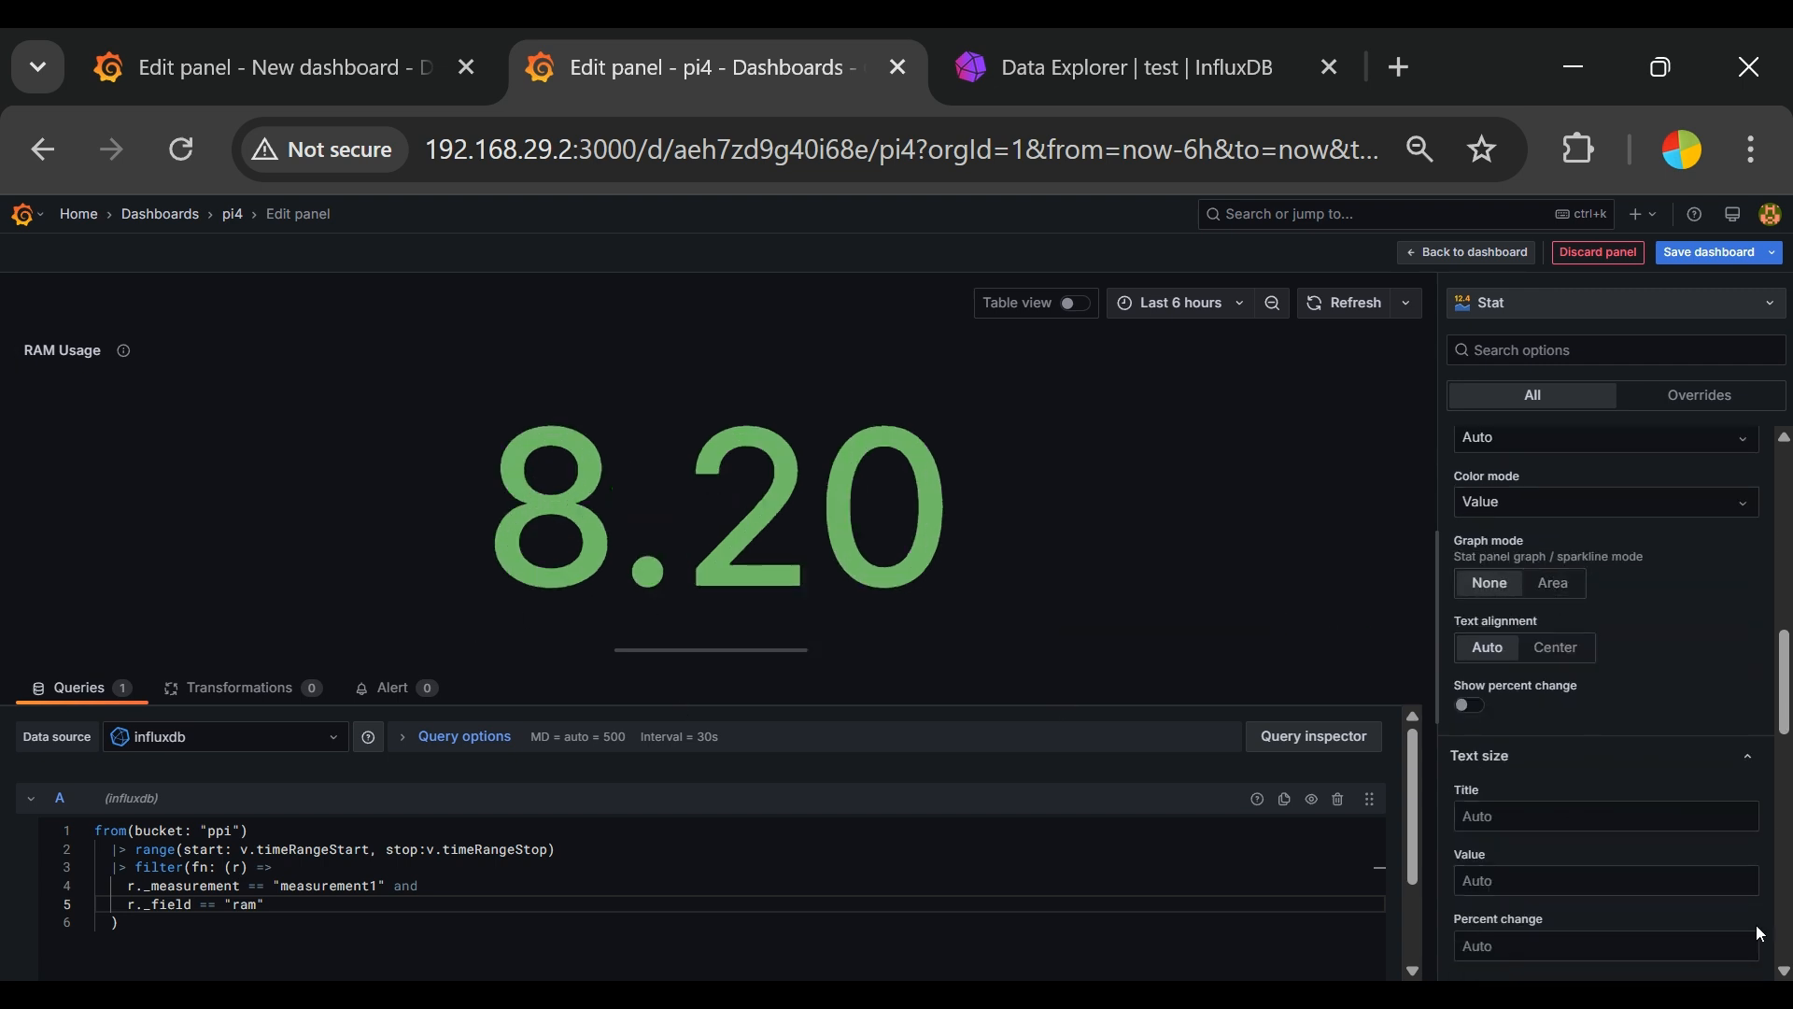
Step: Turn on the stat's percent change display, keeping the percent change color mode at Standard
click(1471, 705)
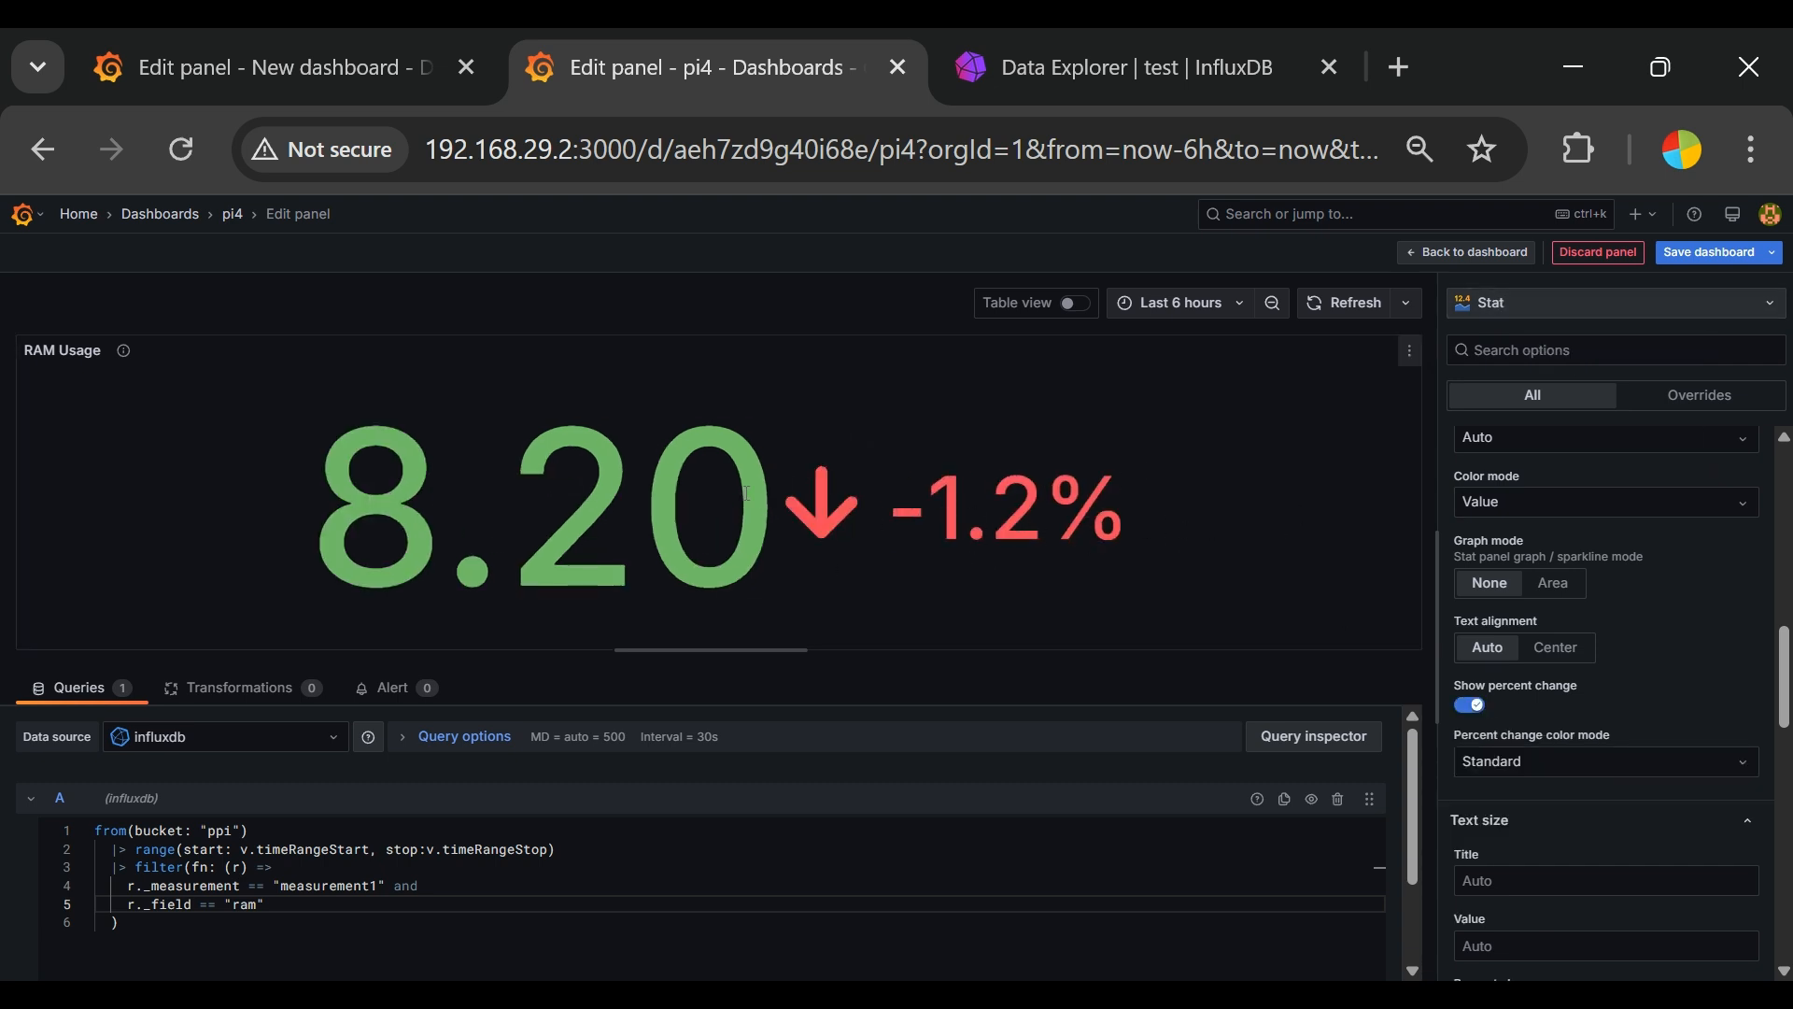
click(1601, 763)
click(1666, 718)
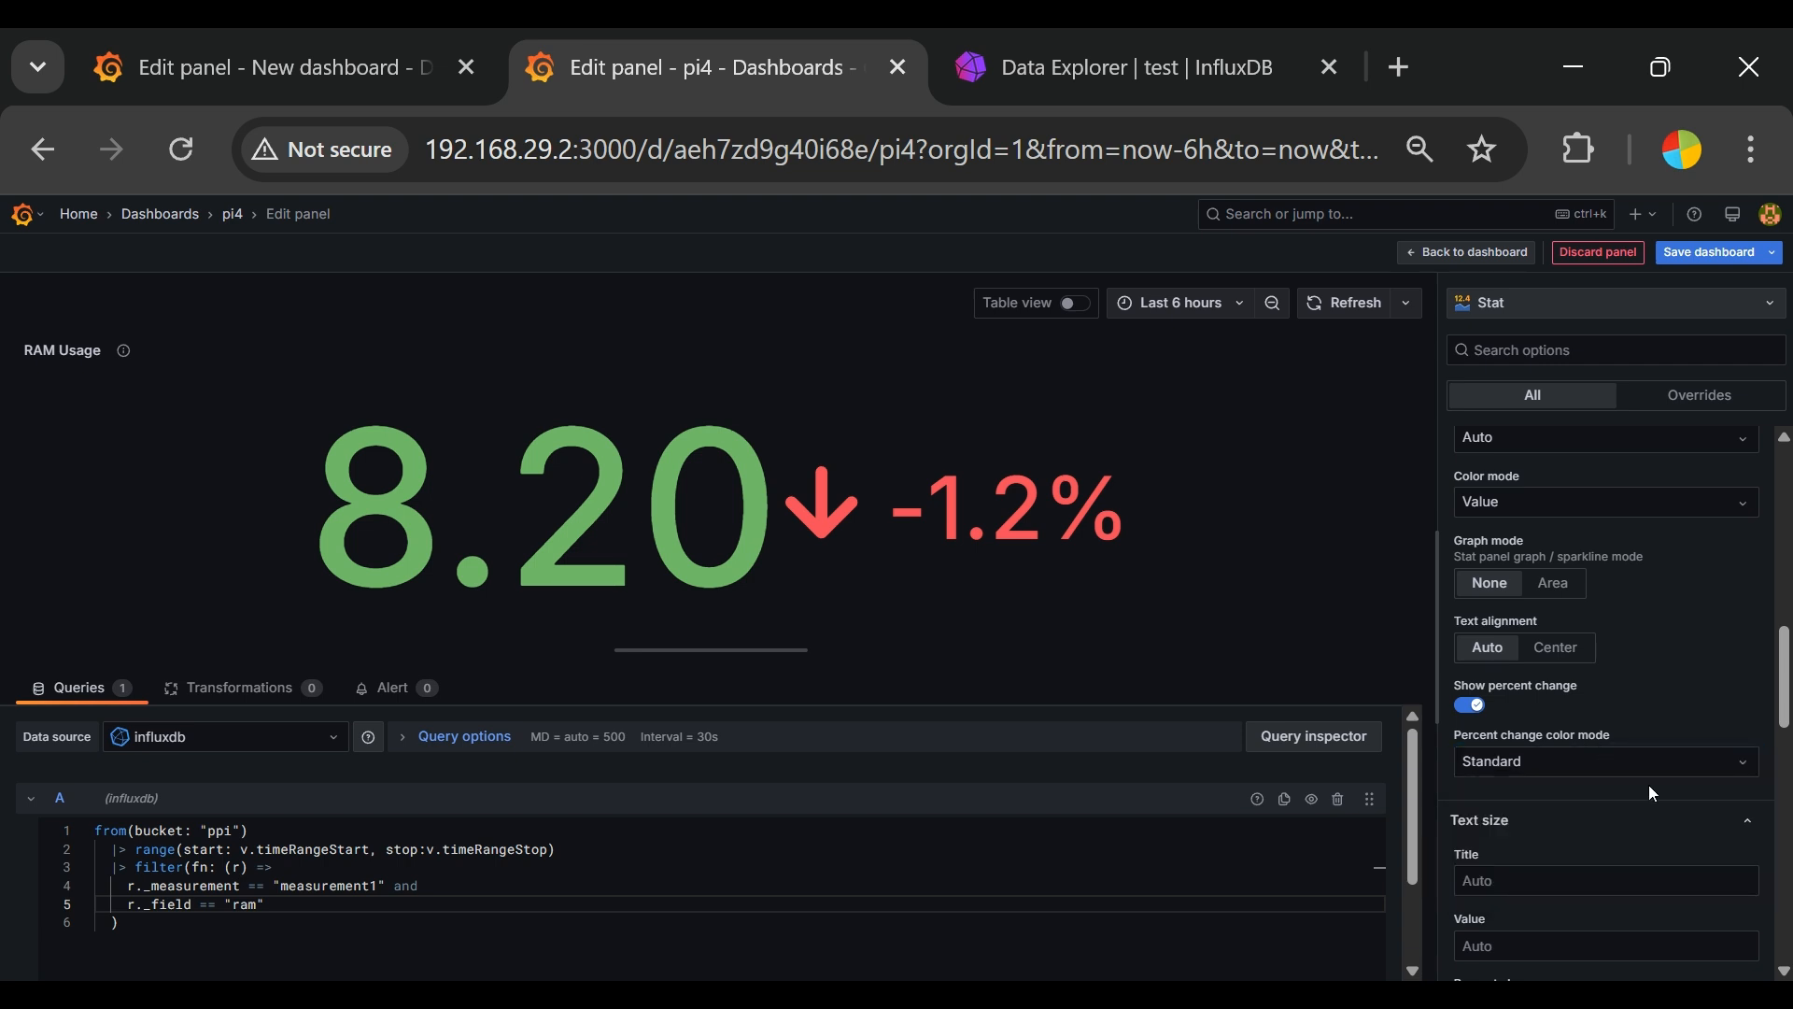
Step: Save the dashboard with the message "added RAM"
scroll(1639, 915, down, 5)
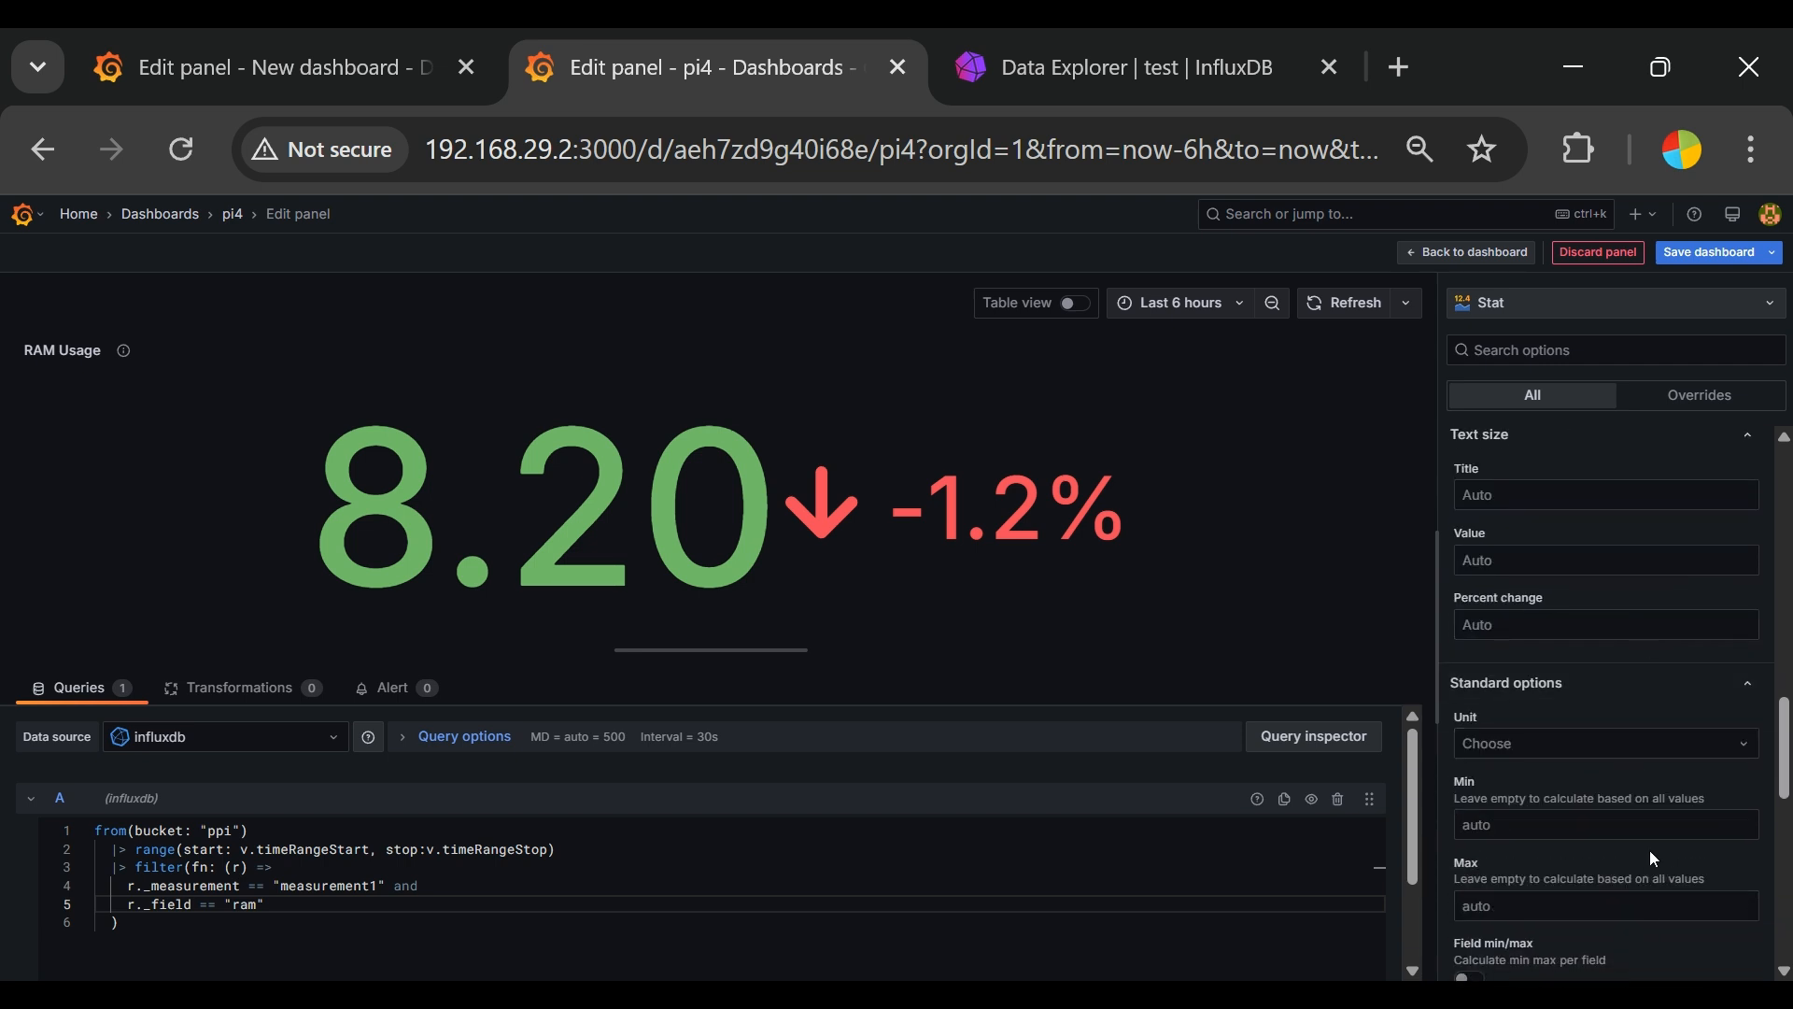
scroll(1651, 851, down, 2)
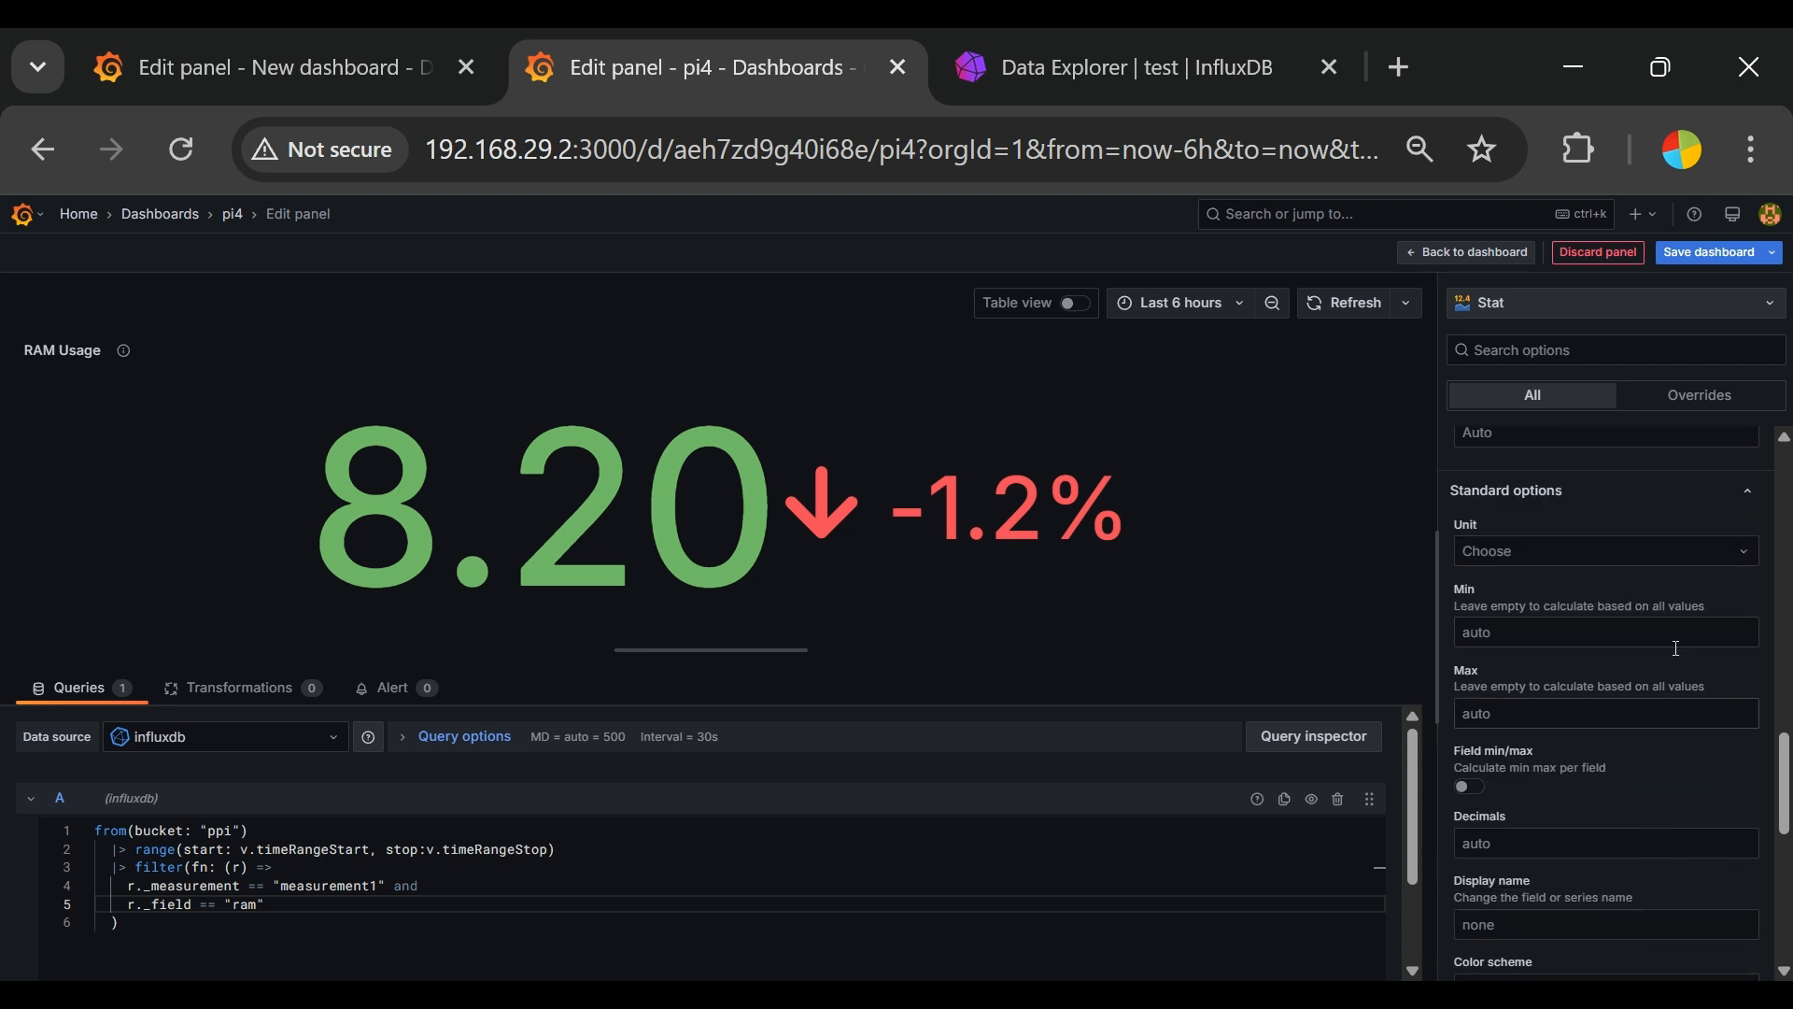
scroll(1672, 794, down, 3)
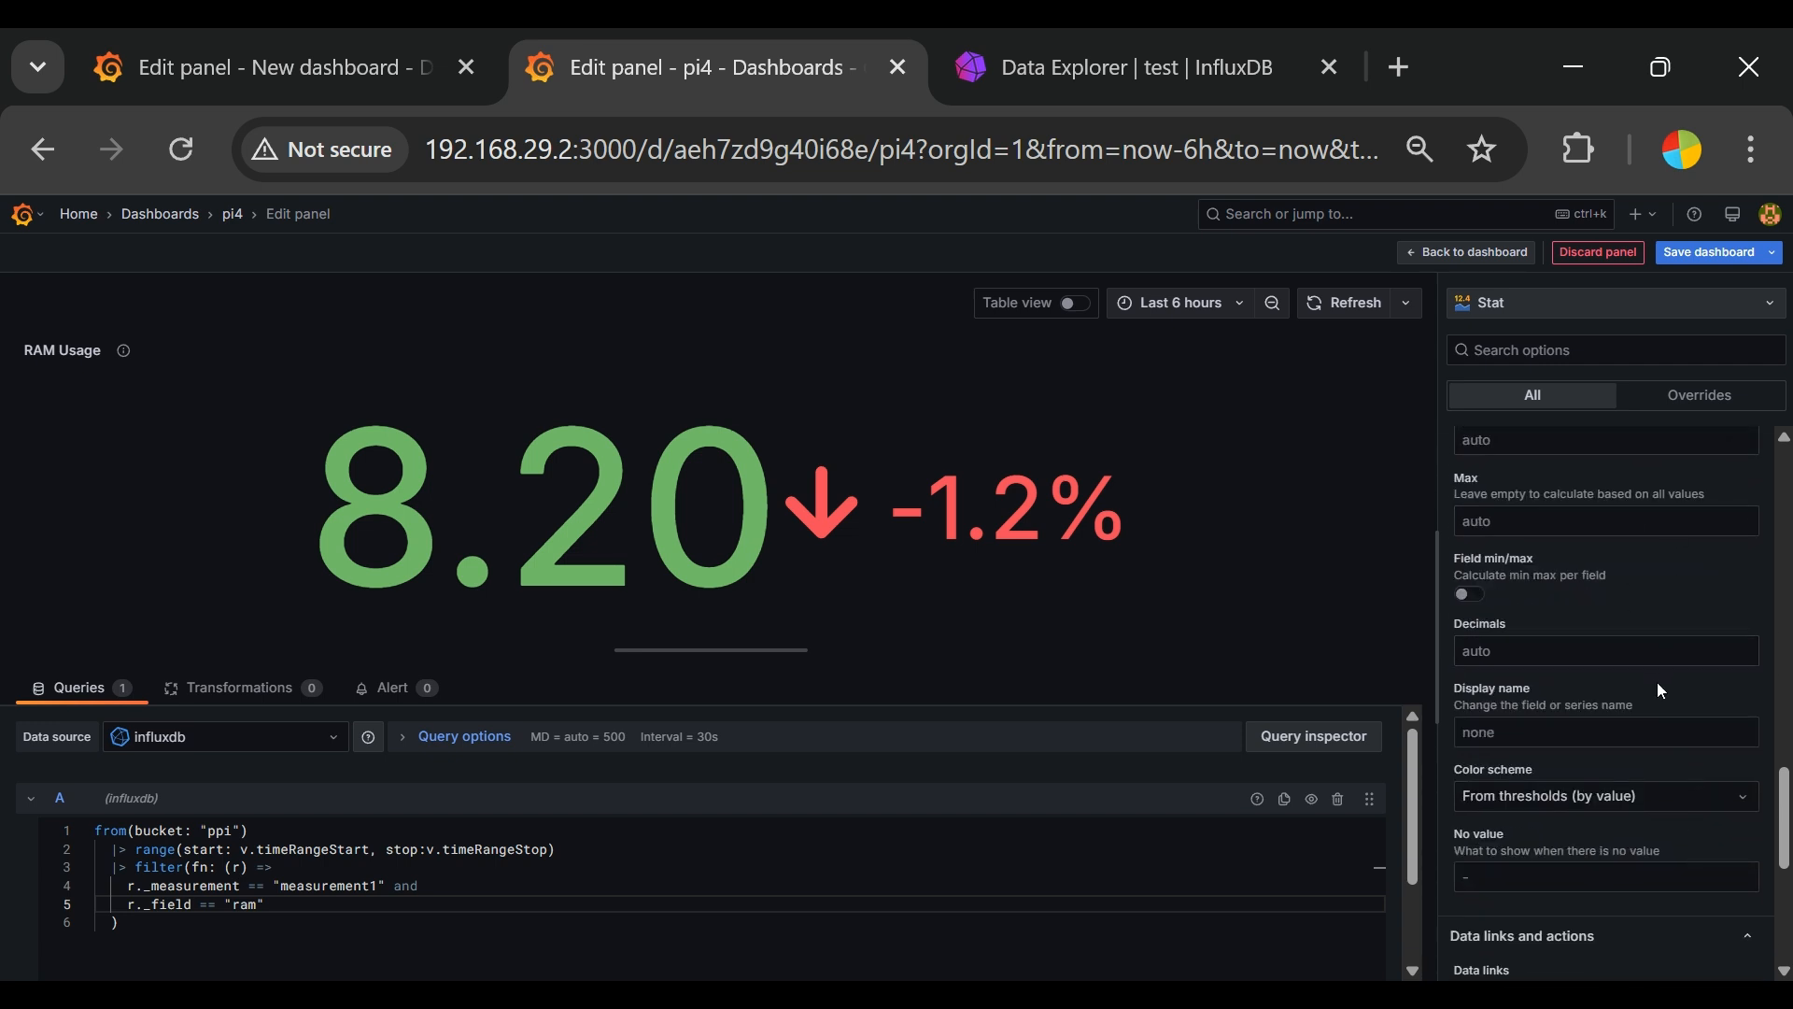
scroll(1657, 682, down, 2)
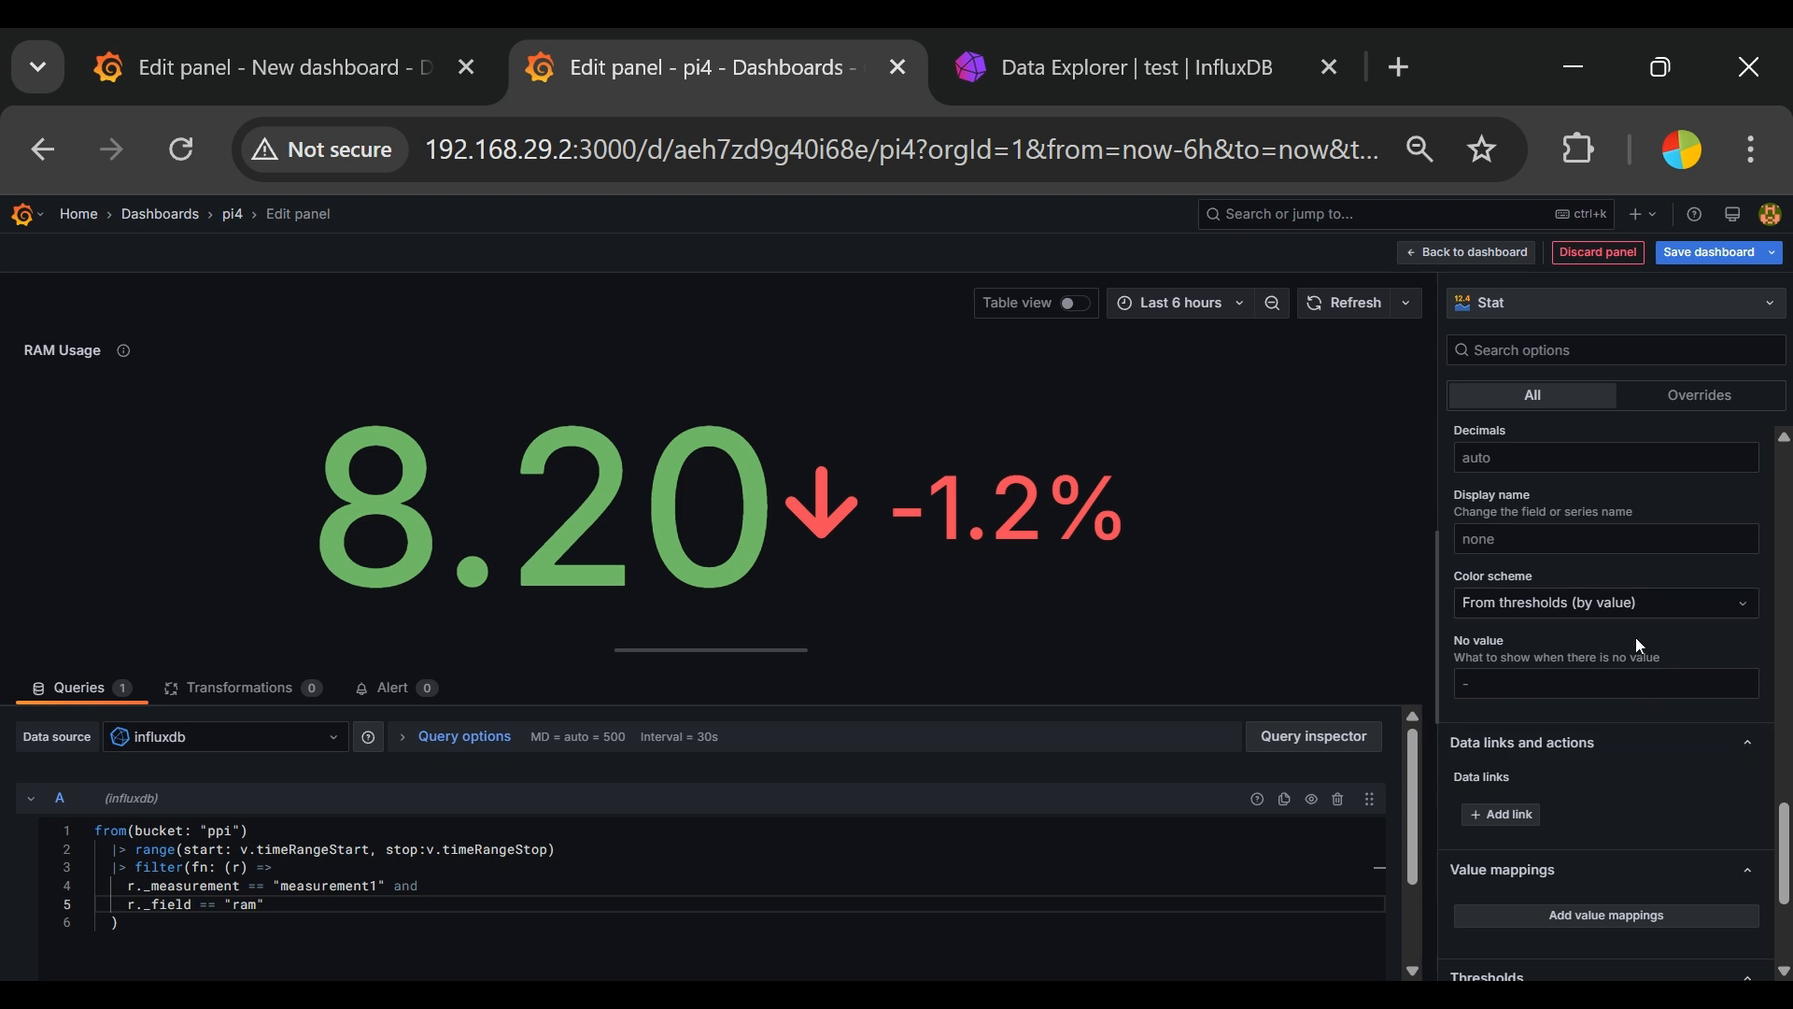
scroll(1654, 654, down, 3)
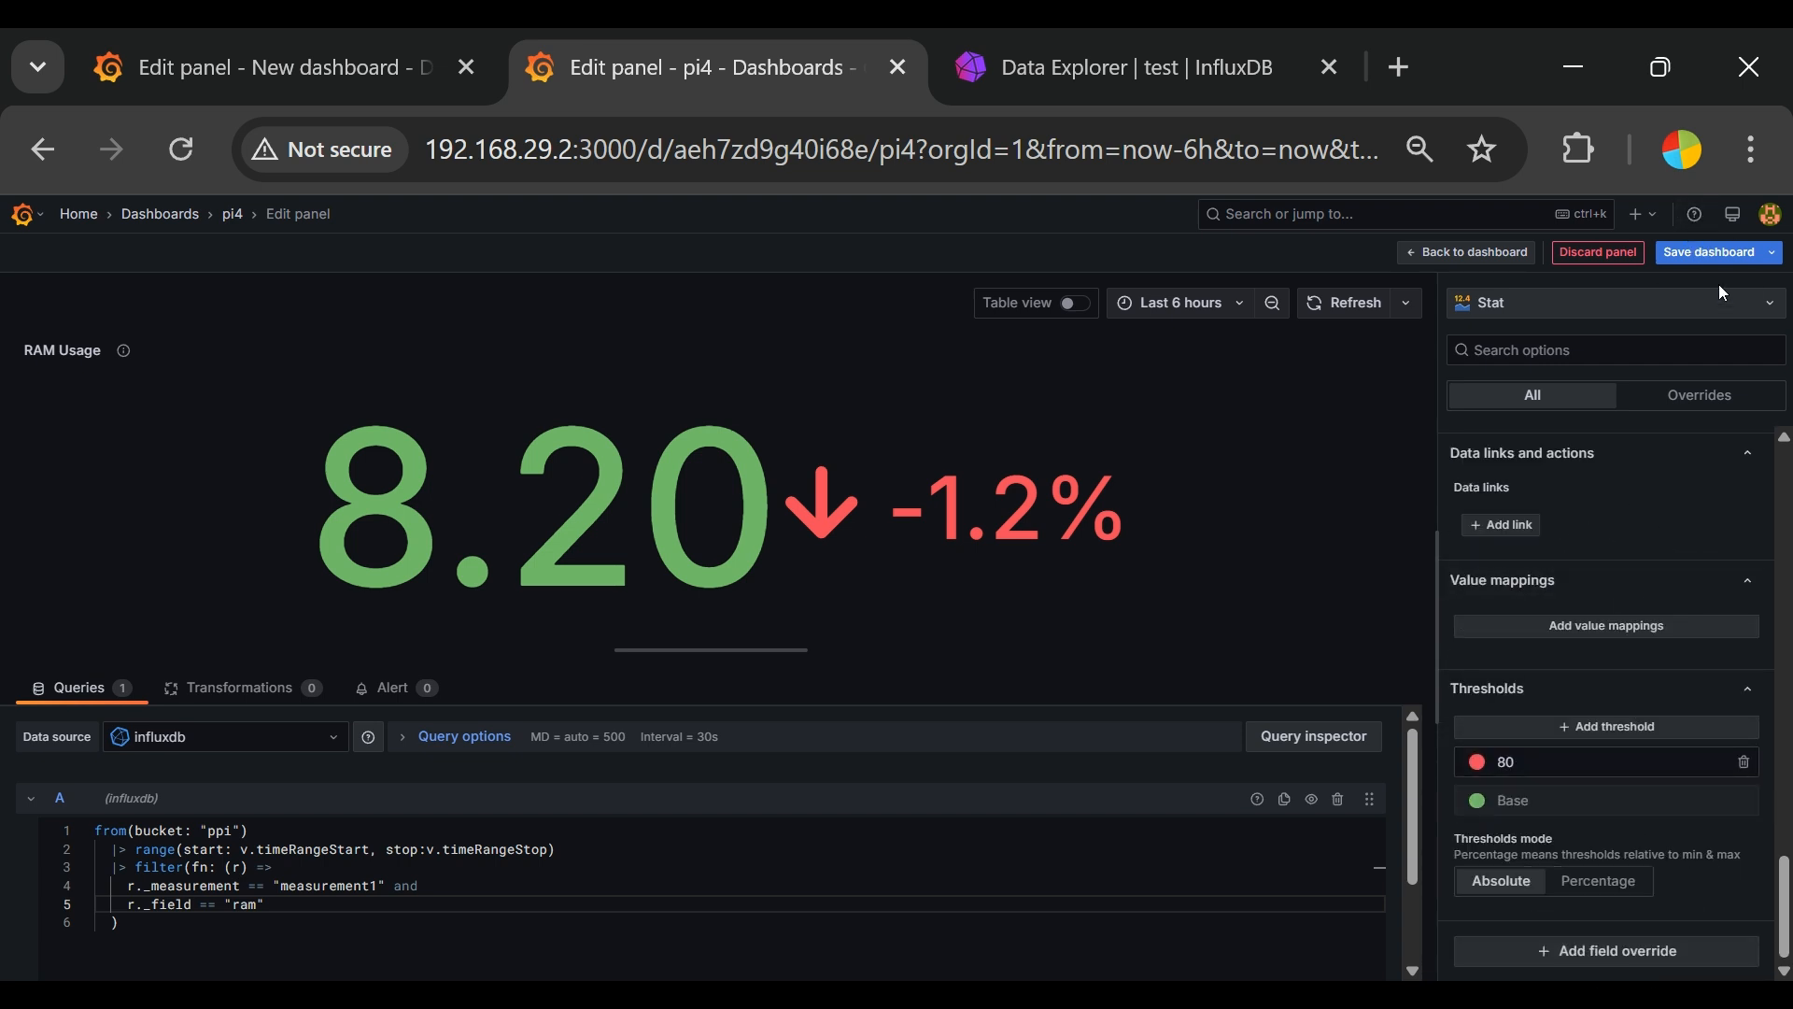
click(1701, 254)
click(1115, 430)
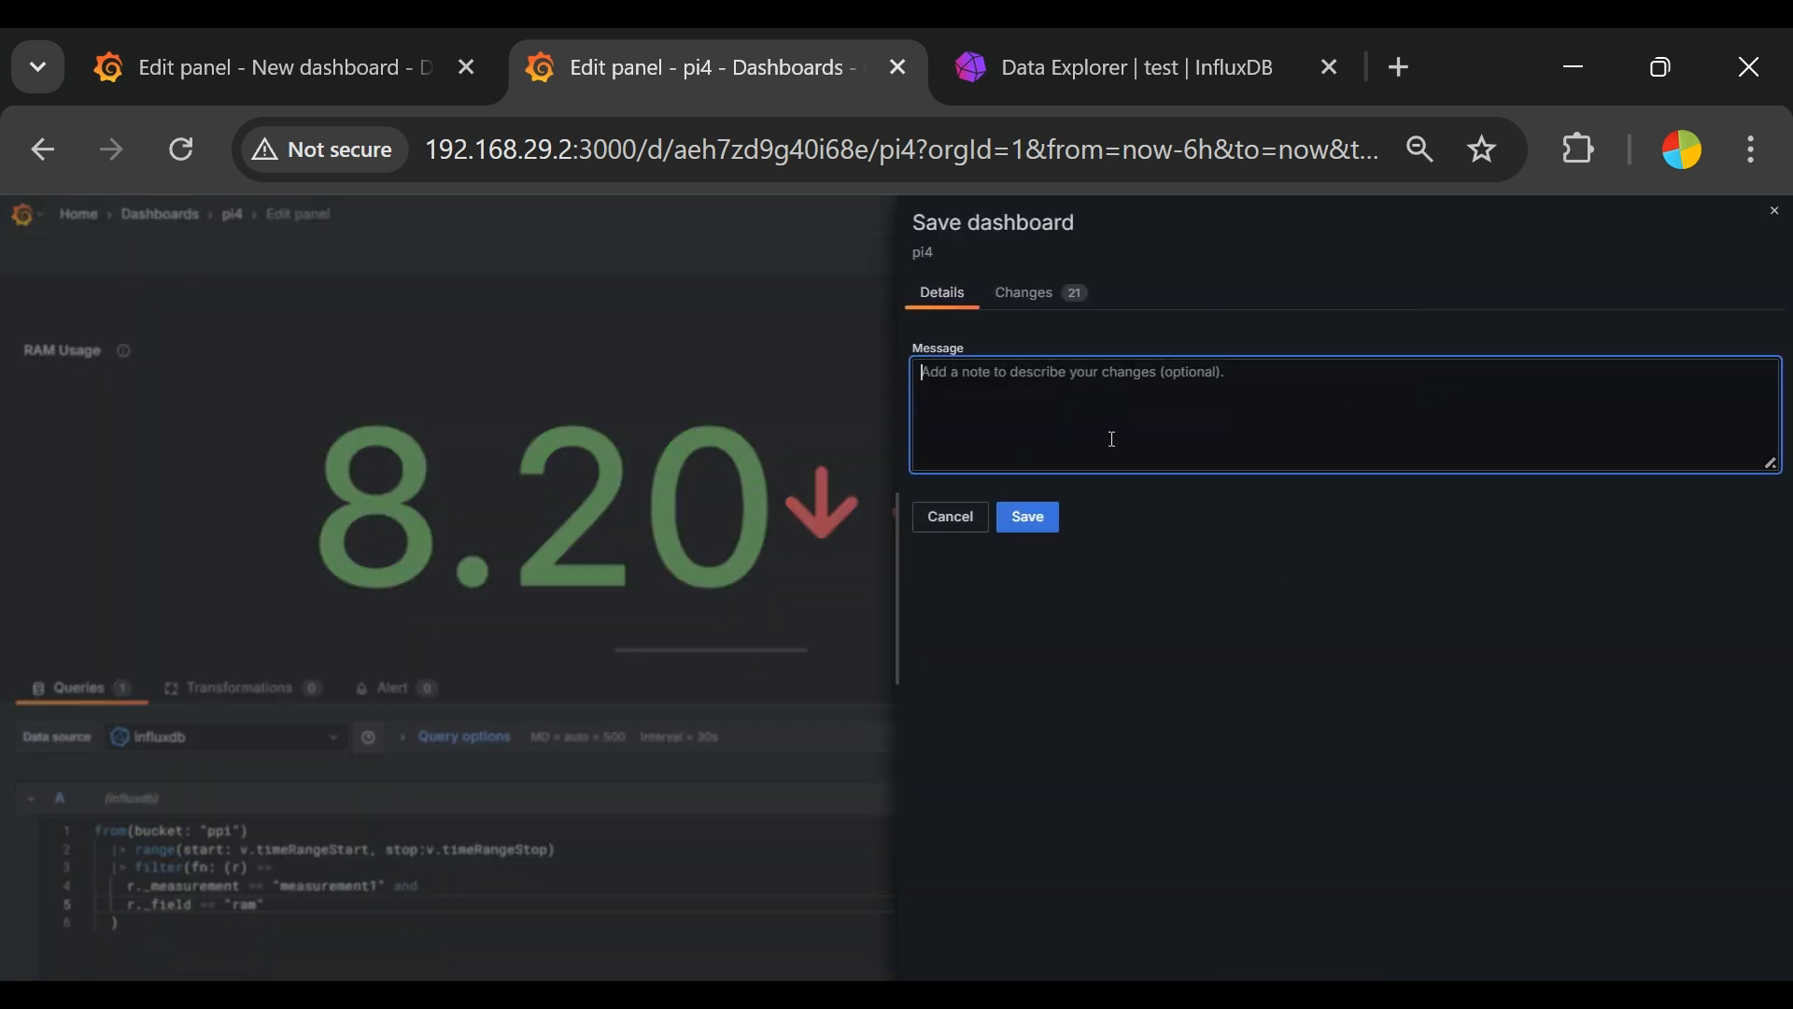
text(added RAM)
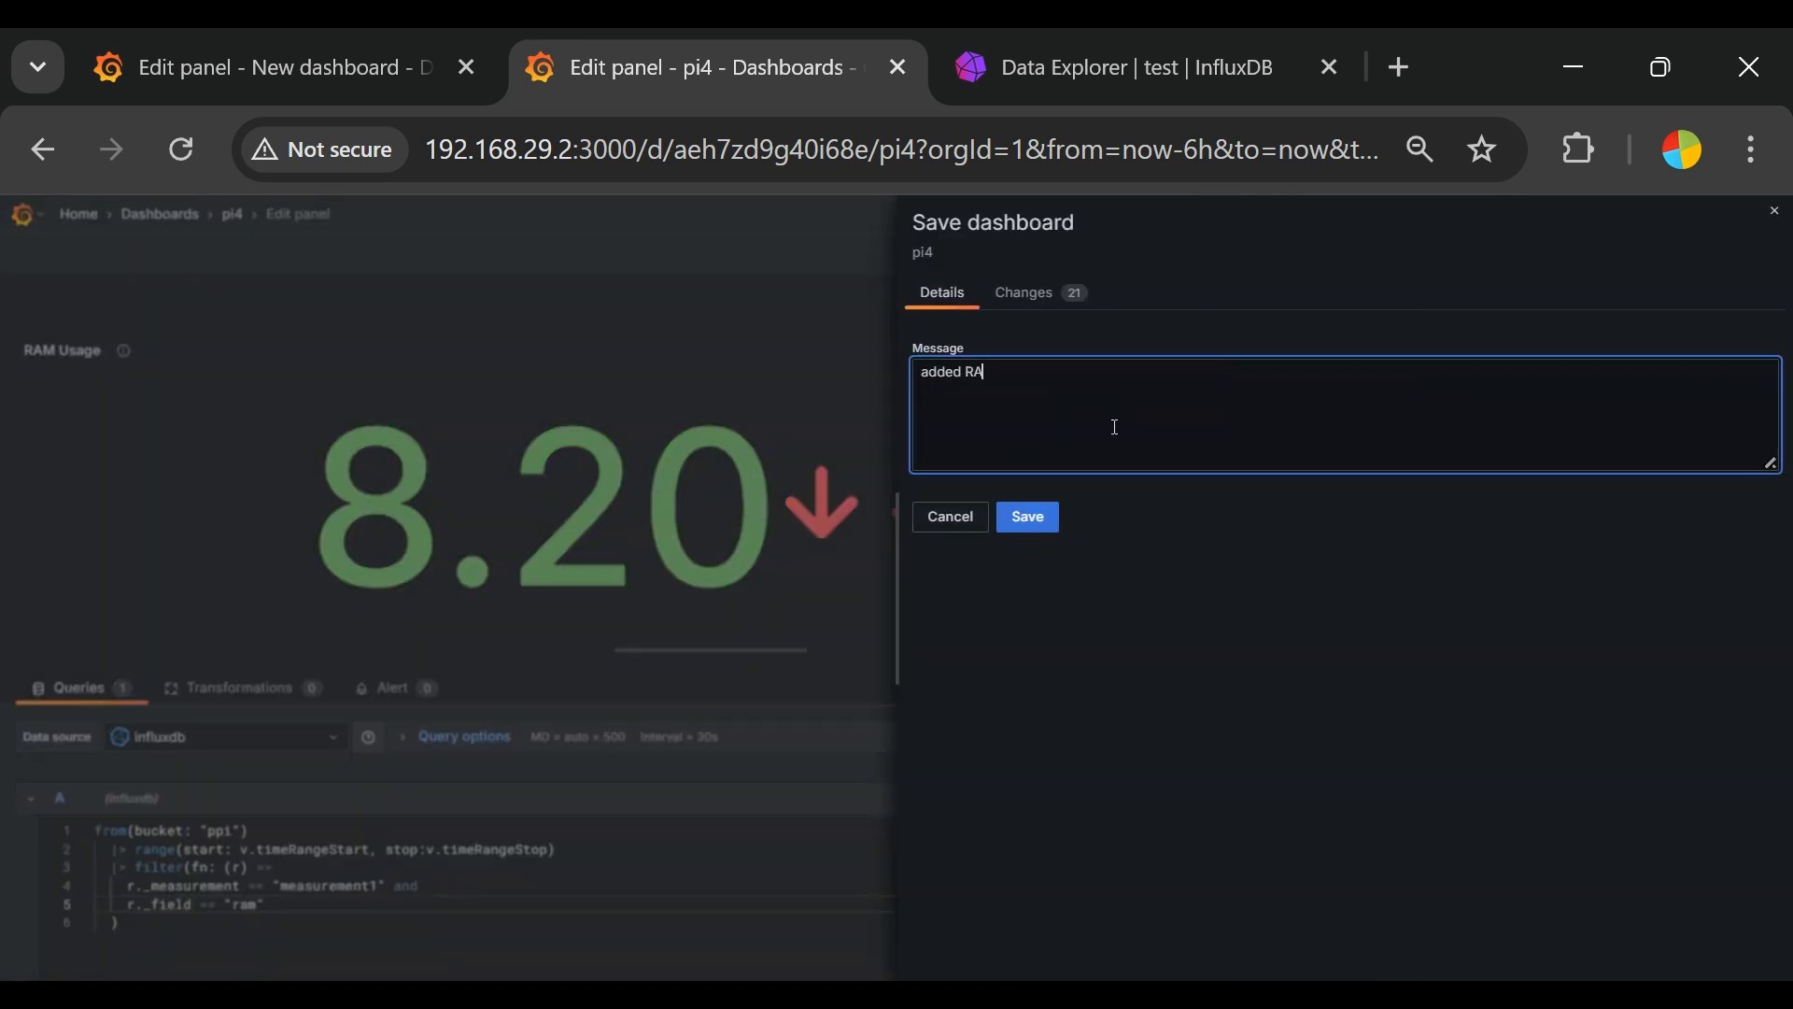
click(1042, 523)
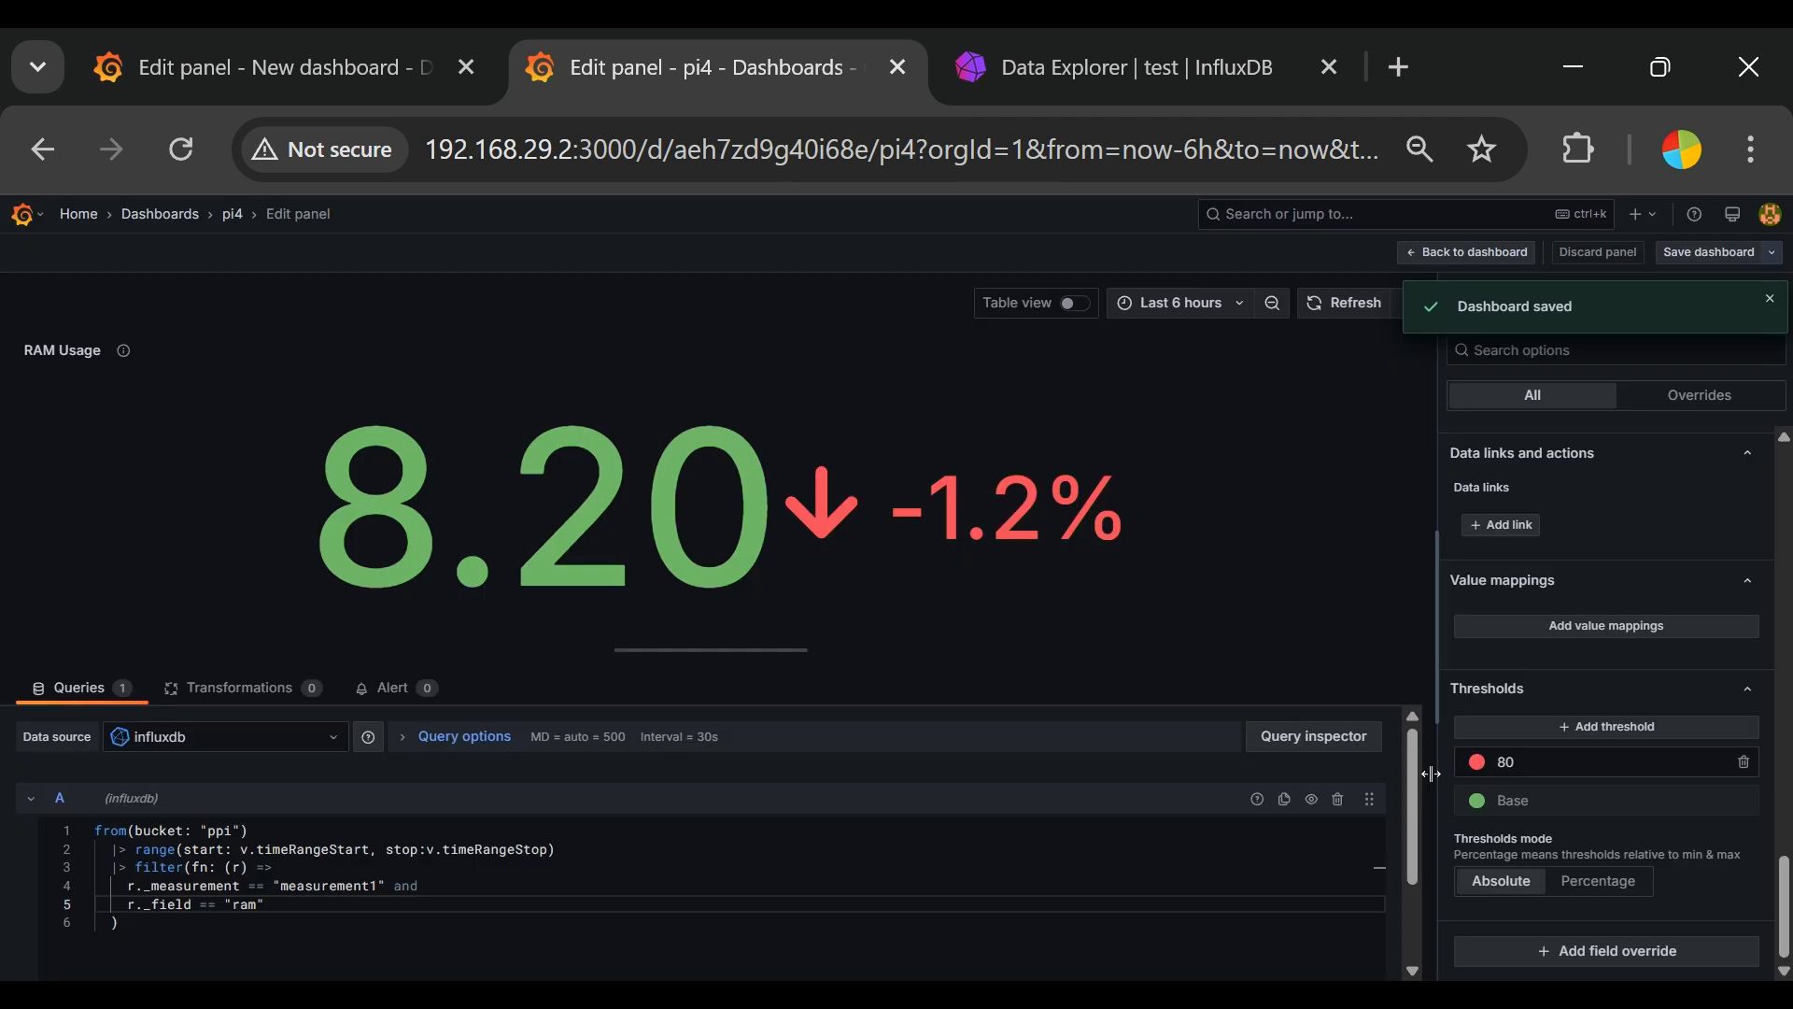
Step: Return to the pi4 dashboard and shrink the CPU Usage panel to about half the dashboard width, placed above RAM Usage
click(235, 221)
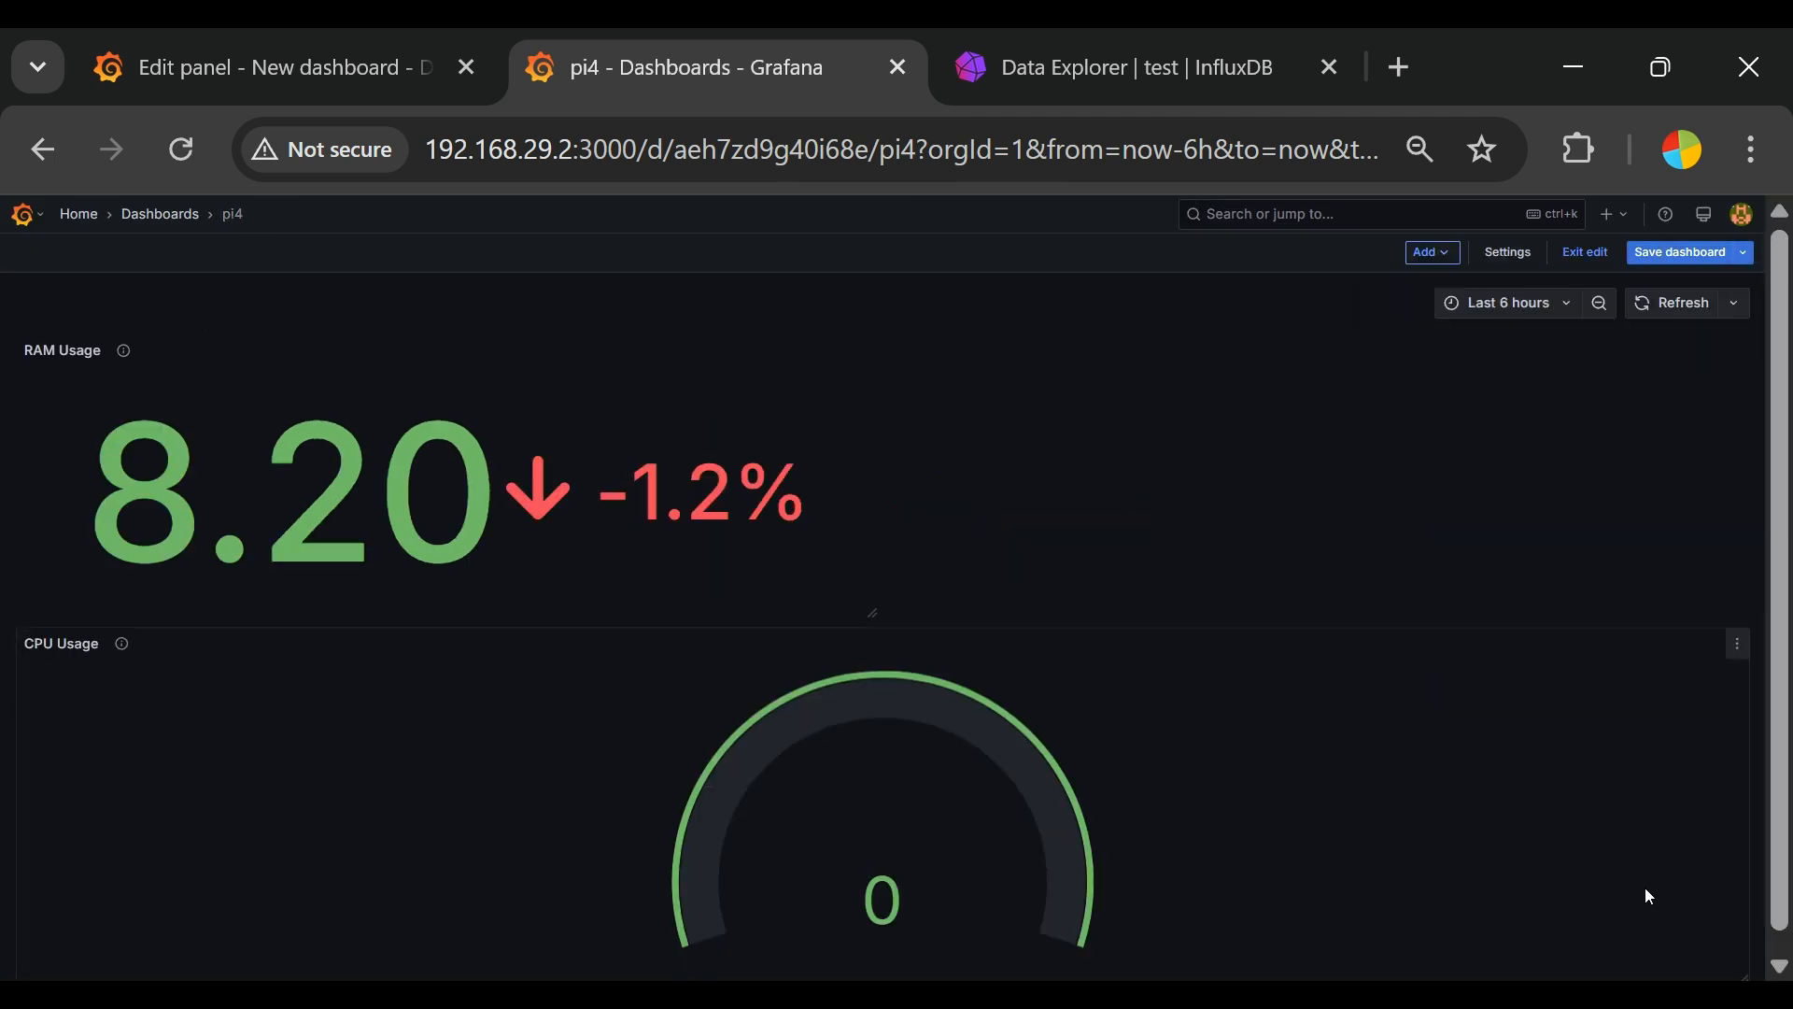
scroll(1748, 782, down, 1)
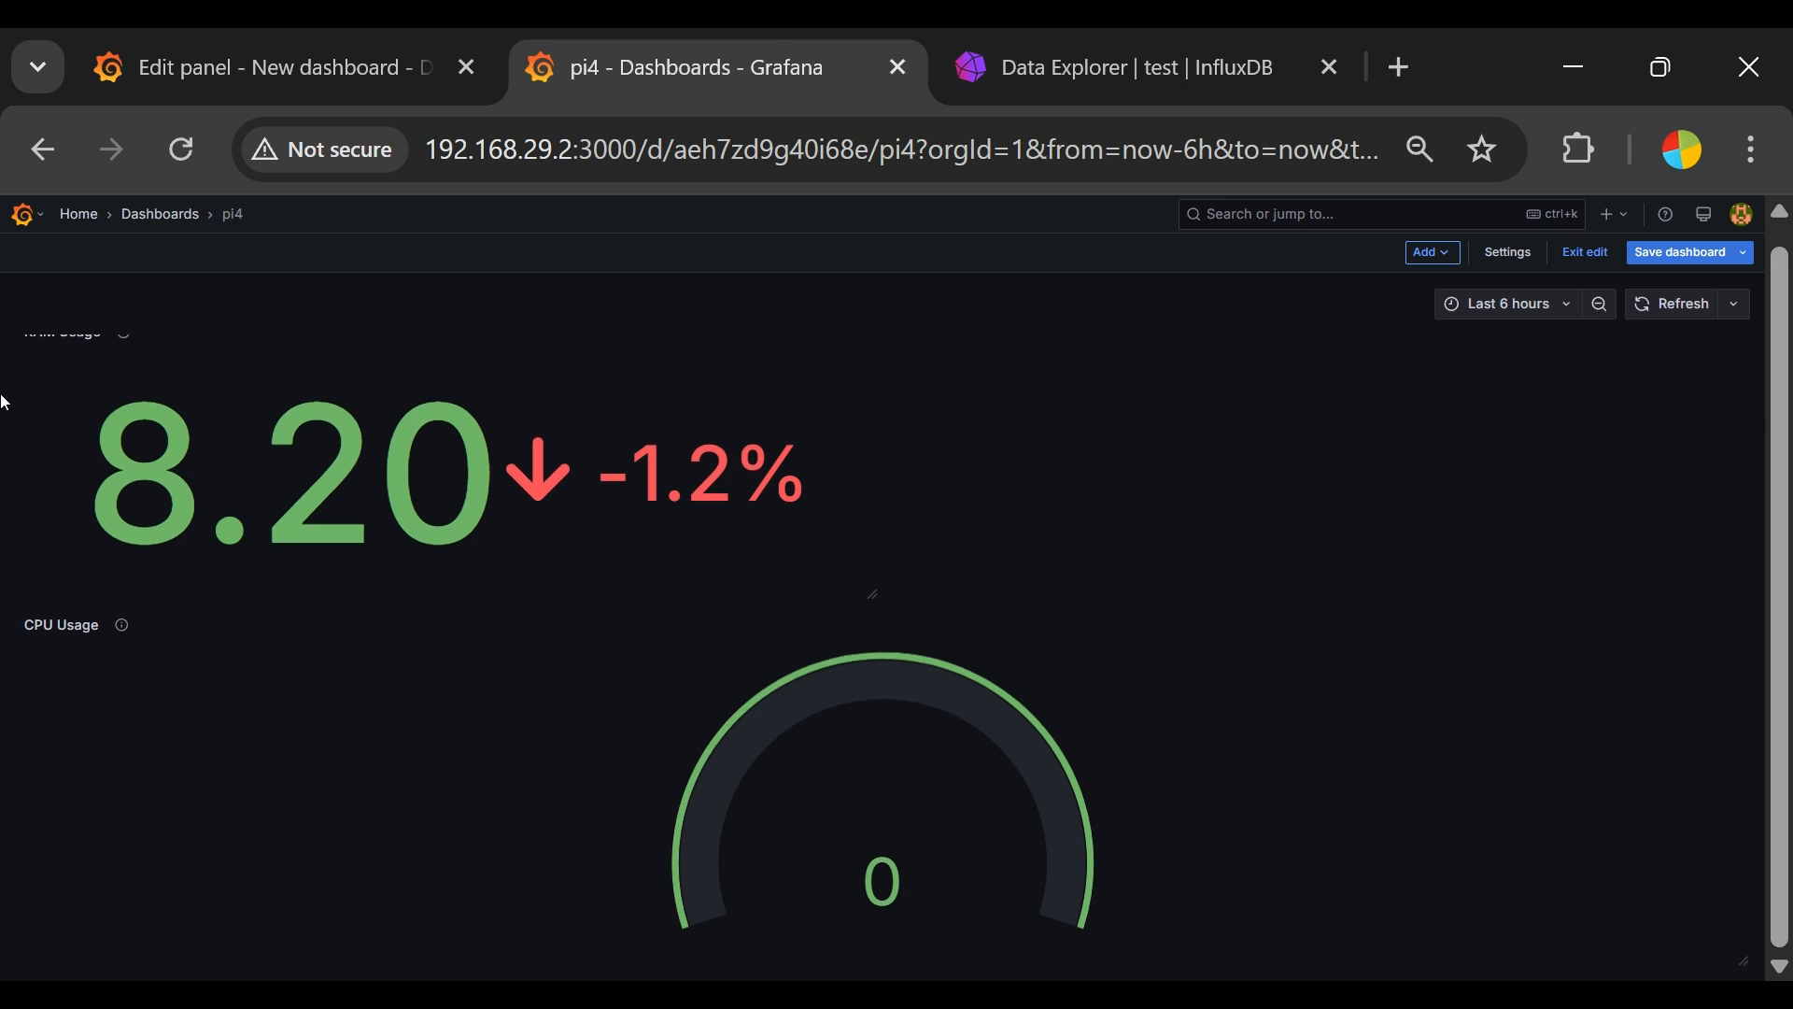
scroll(147, 380, up, 1)
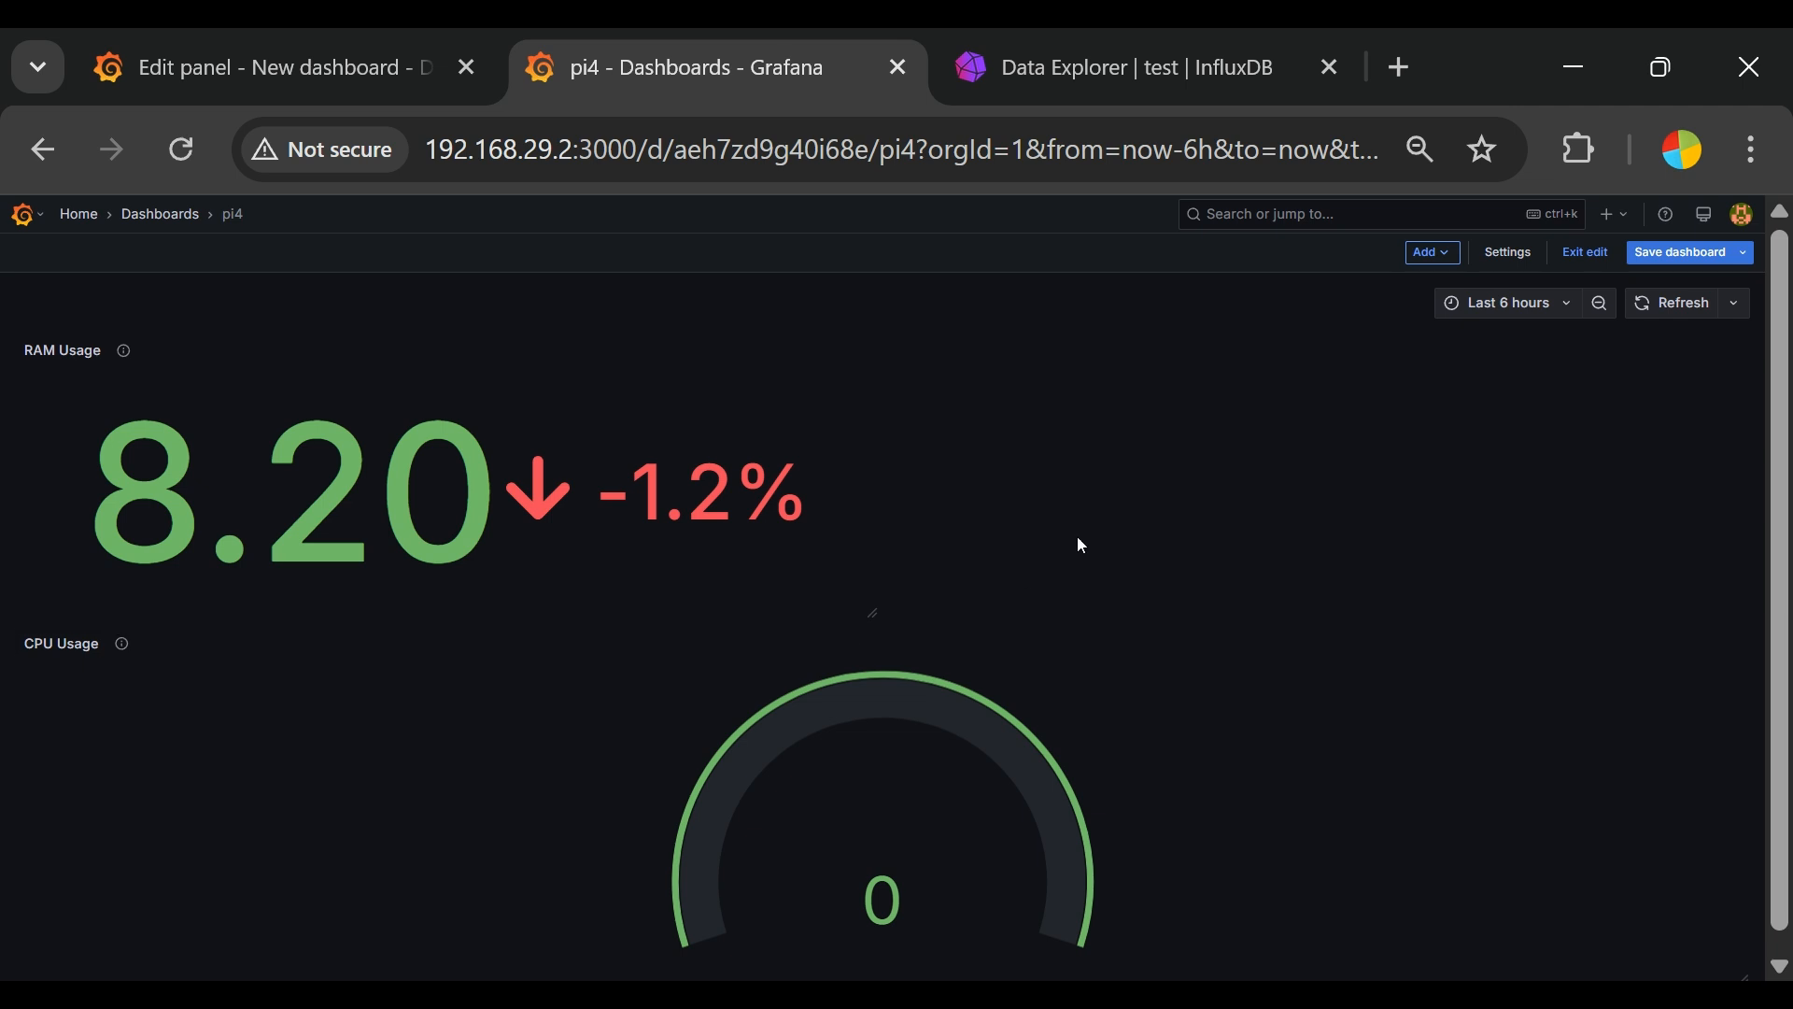
drag(139, 665, 1021, 688)
drag(1740, 688, 822, 650)
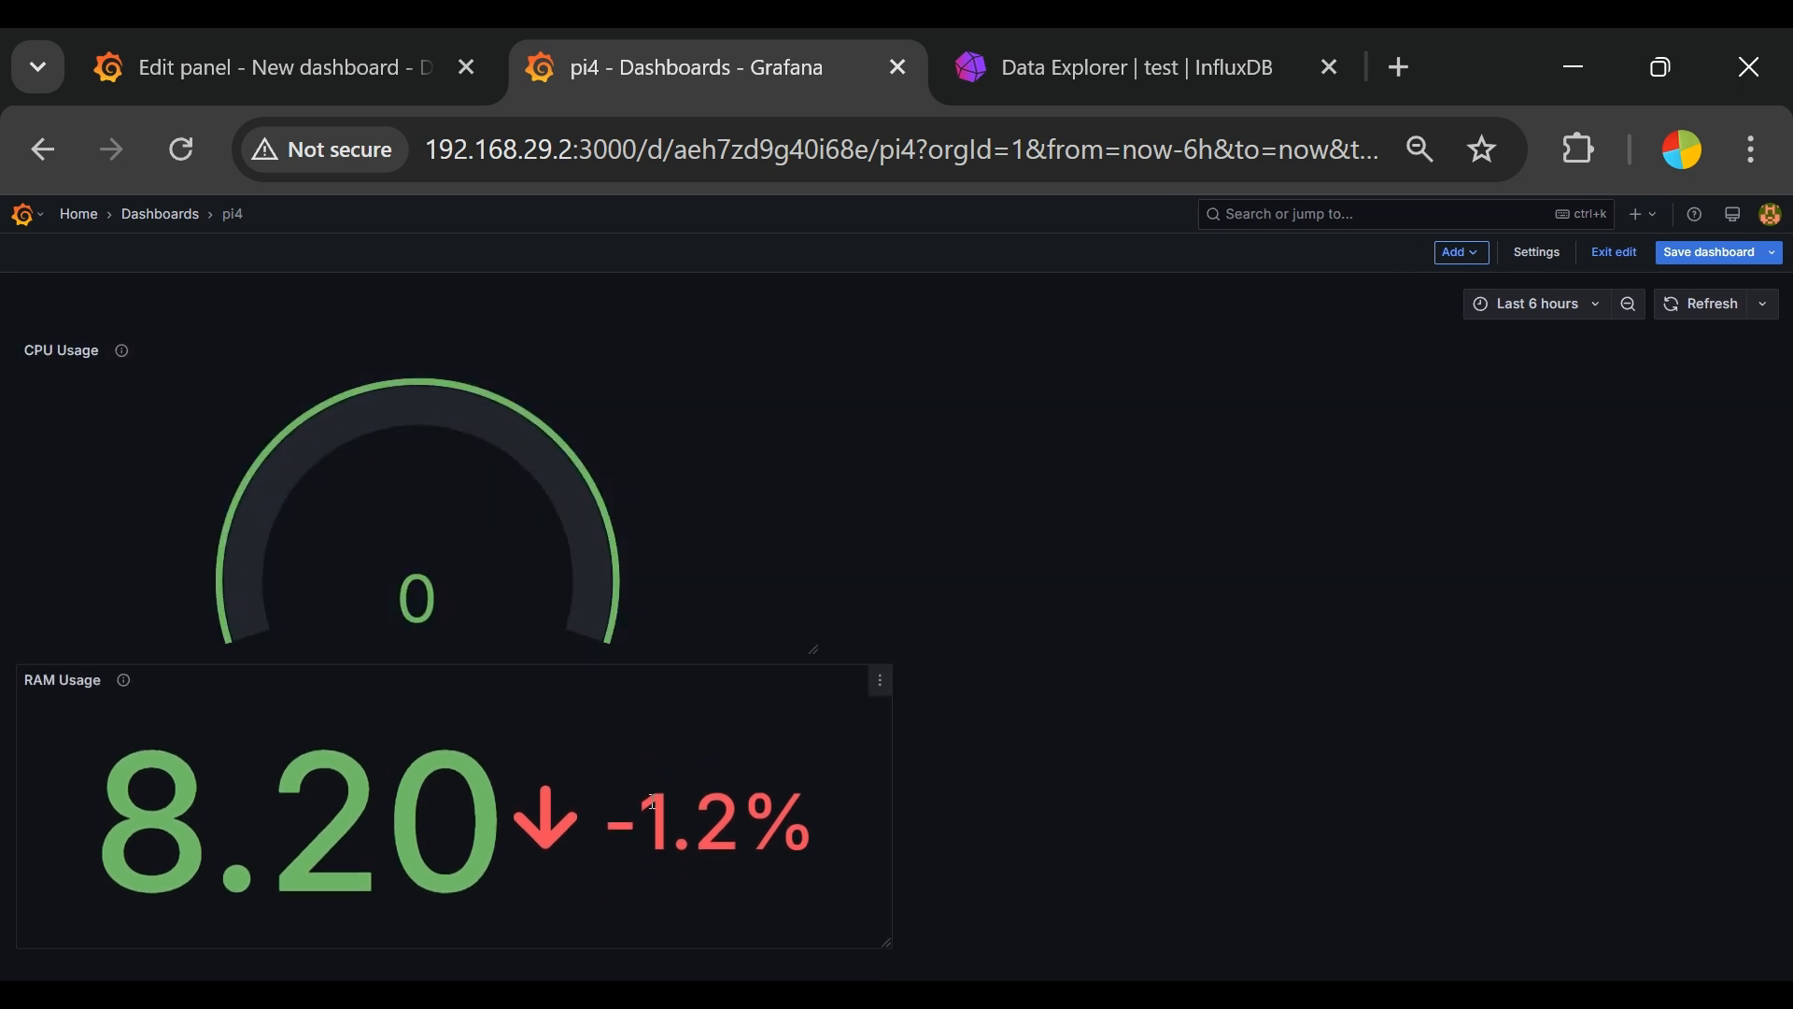
Step: Move the RAM Usage panel to the right of the CPU Usage gauge and resize the gauge panel to match it
drag(595, 742, 1034, 640)
click(925, 744)
drag(805, 670, 1700, 436)
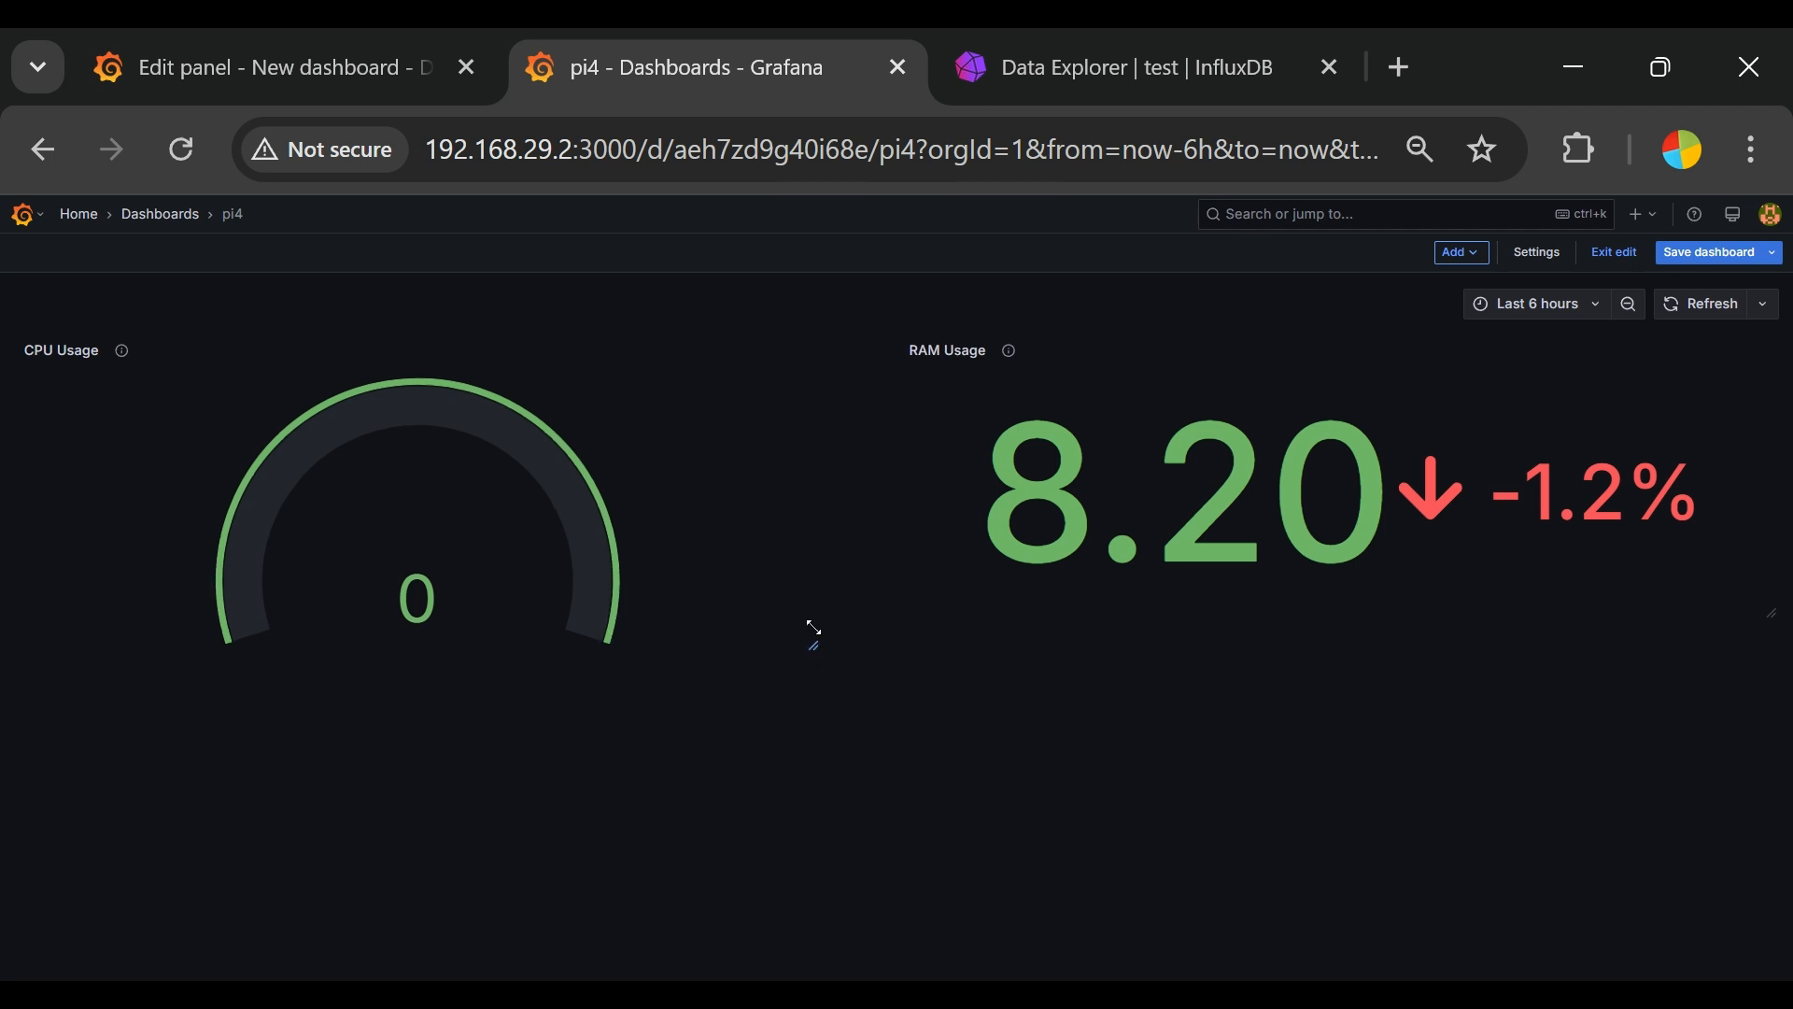
drag(811, 652, 877, 607)
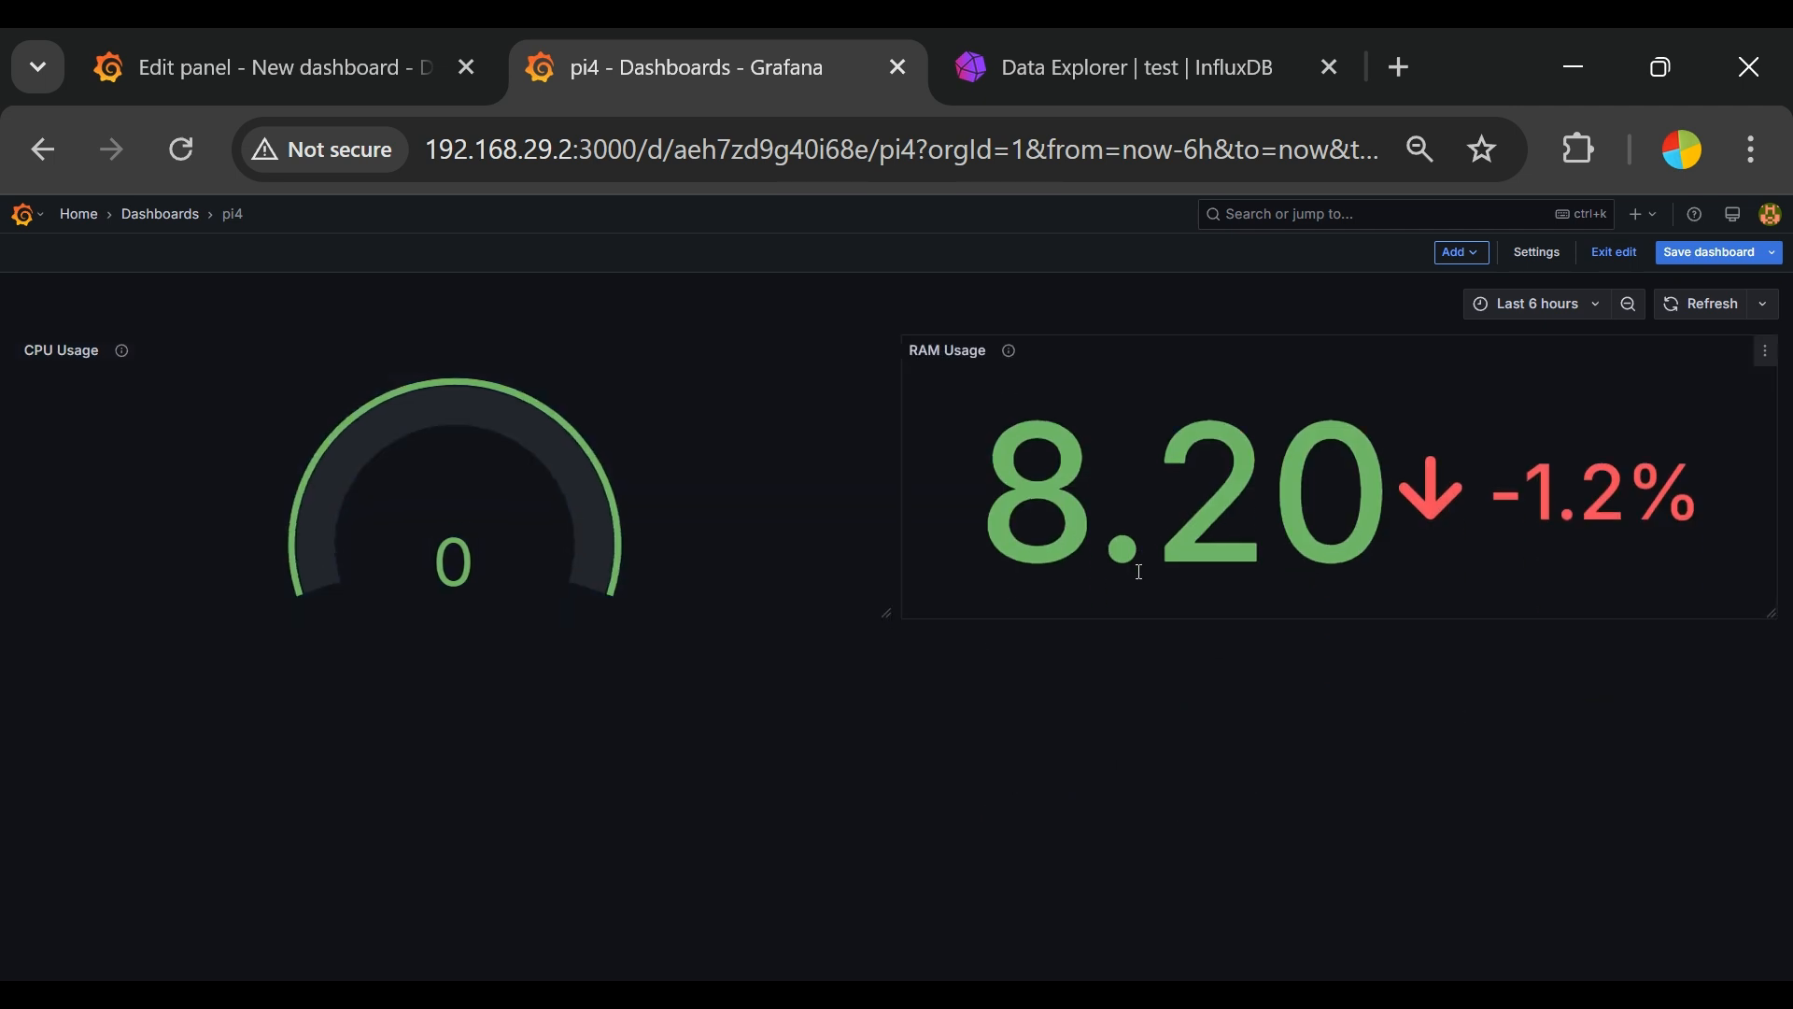
Step: Add a new visualization to the dashboard and insert the simple sample Flux query into its editor
click(1481, 264)
click(1429, 283)
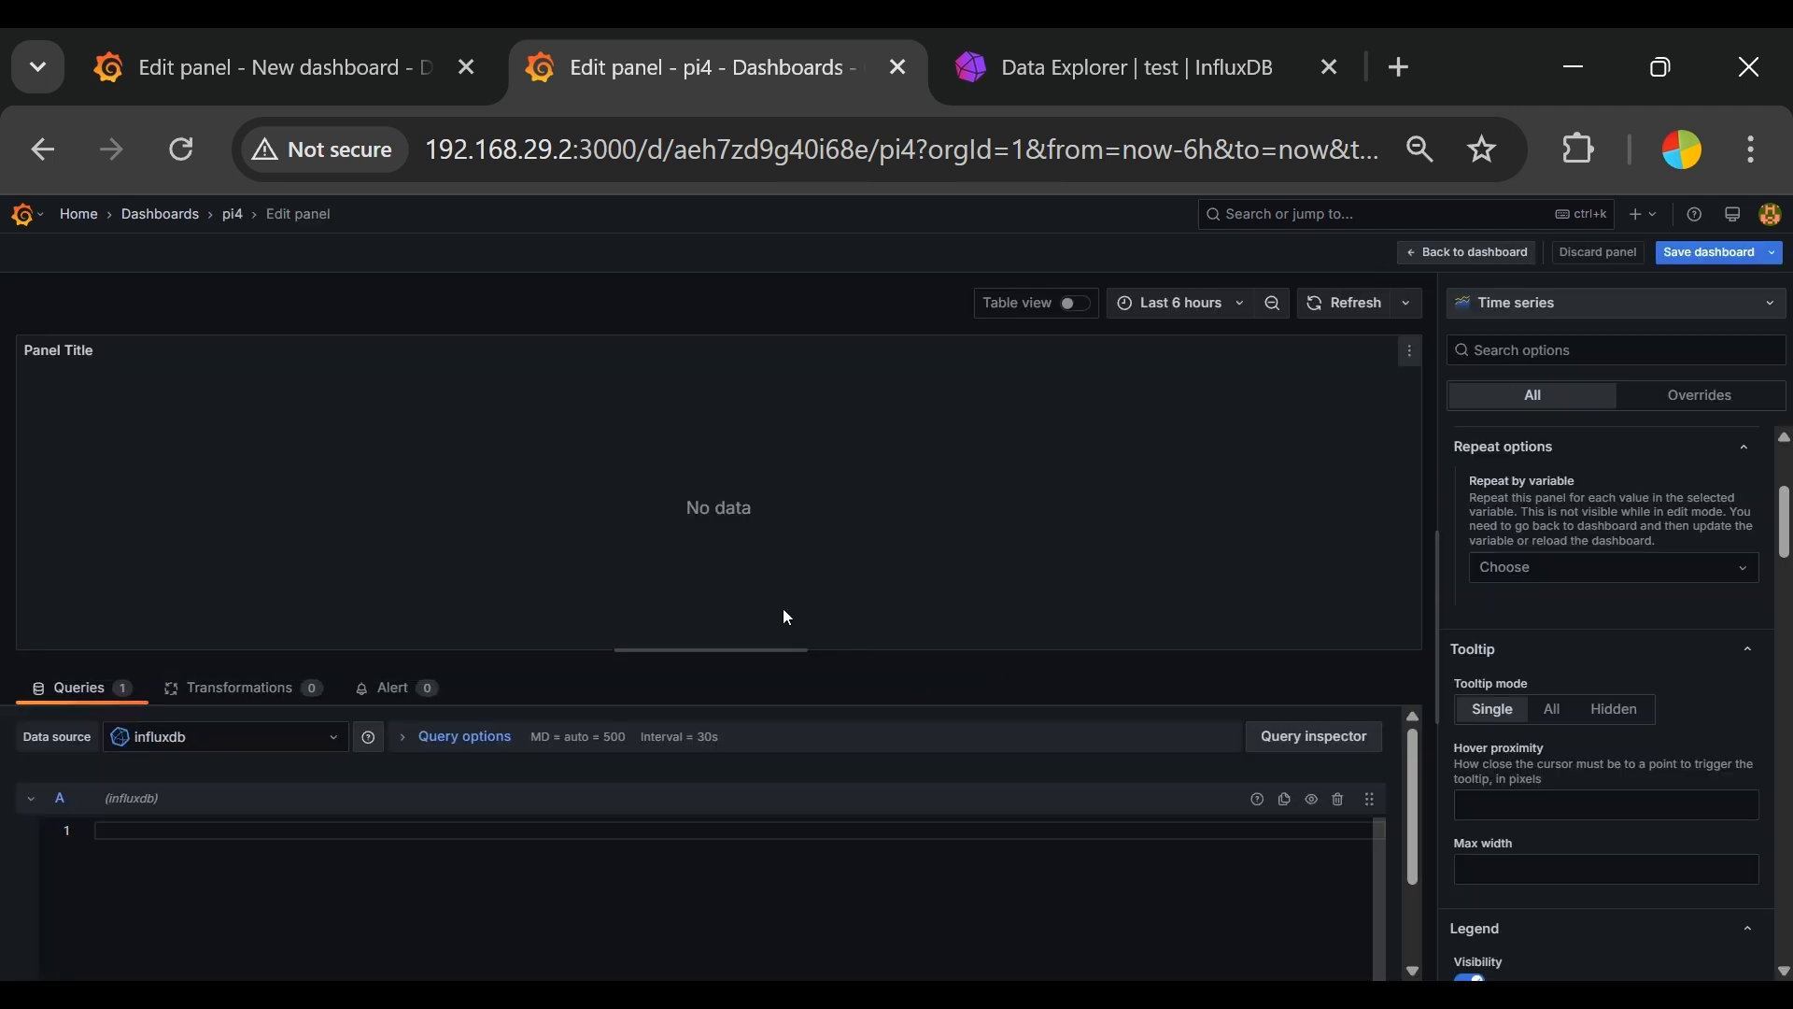
scroll(1061, 844, down, 3)
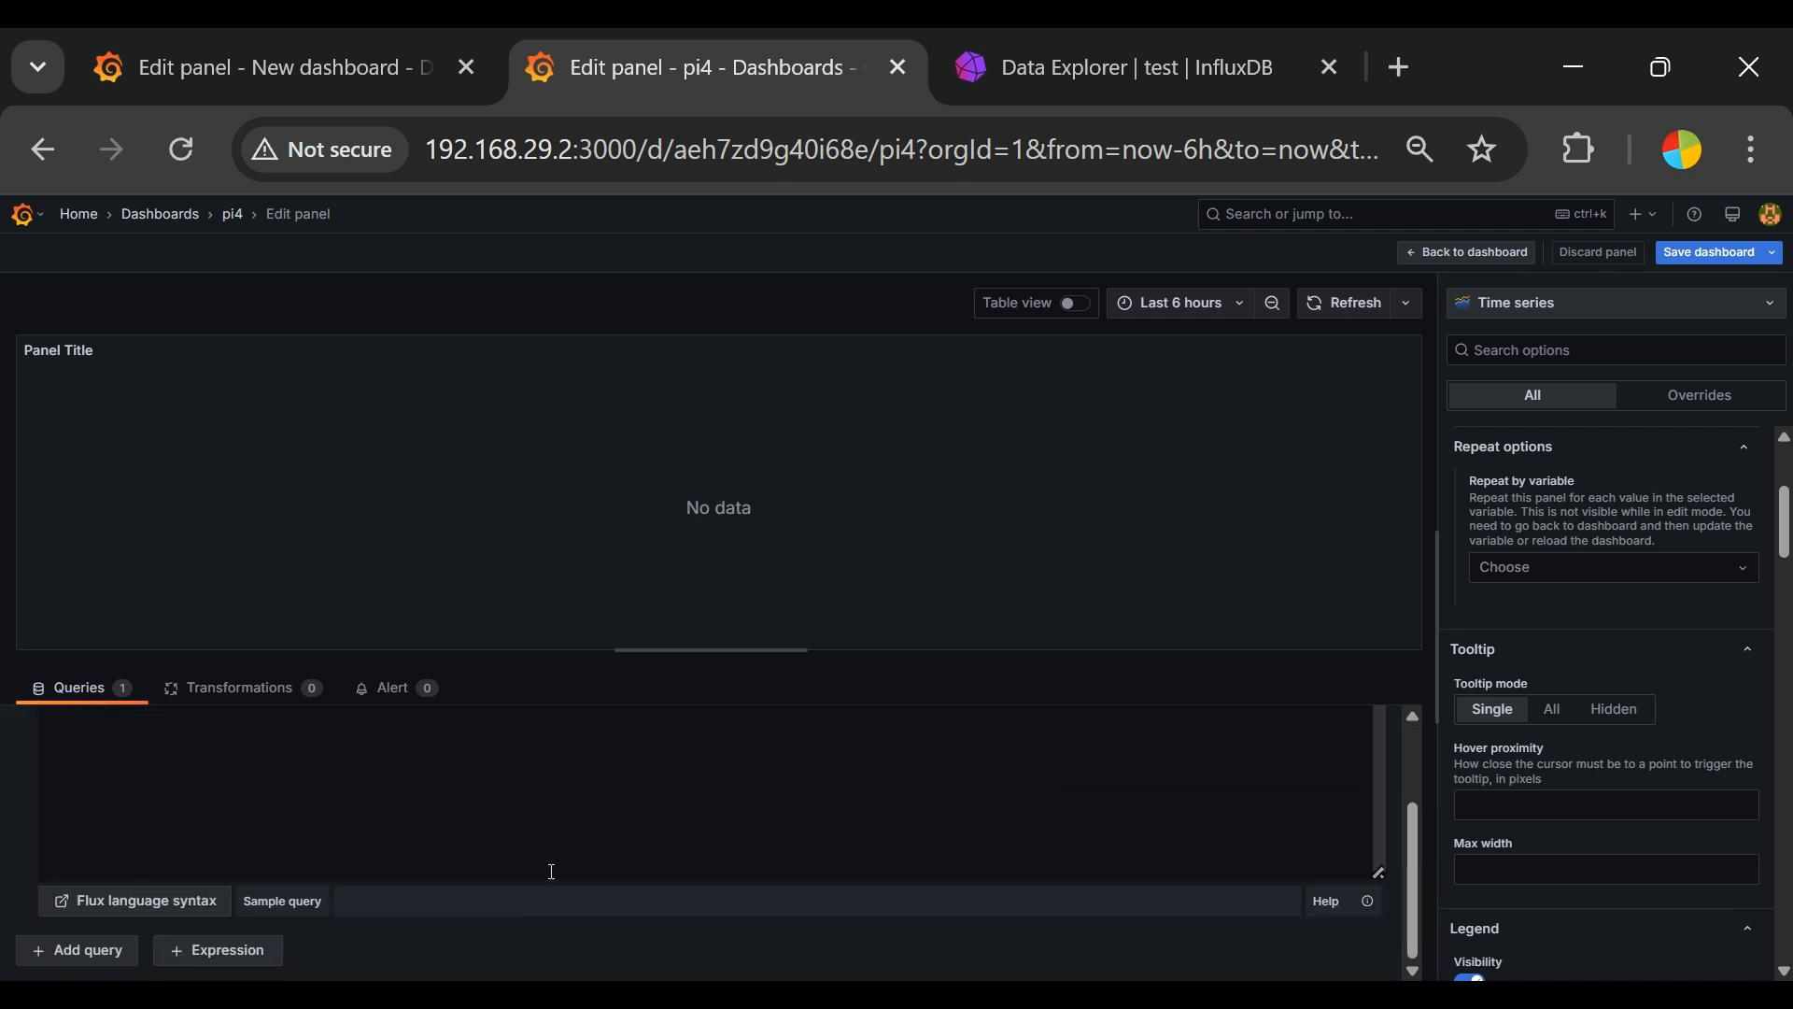
click(271, 905)
click(321, 681)
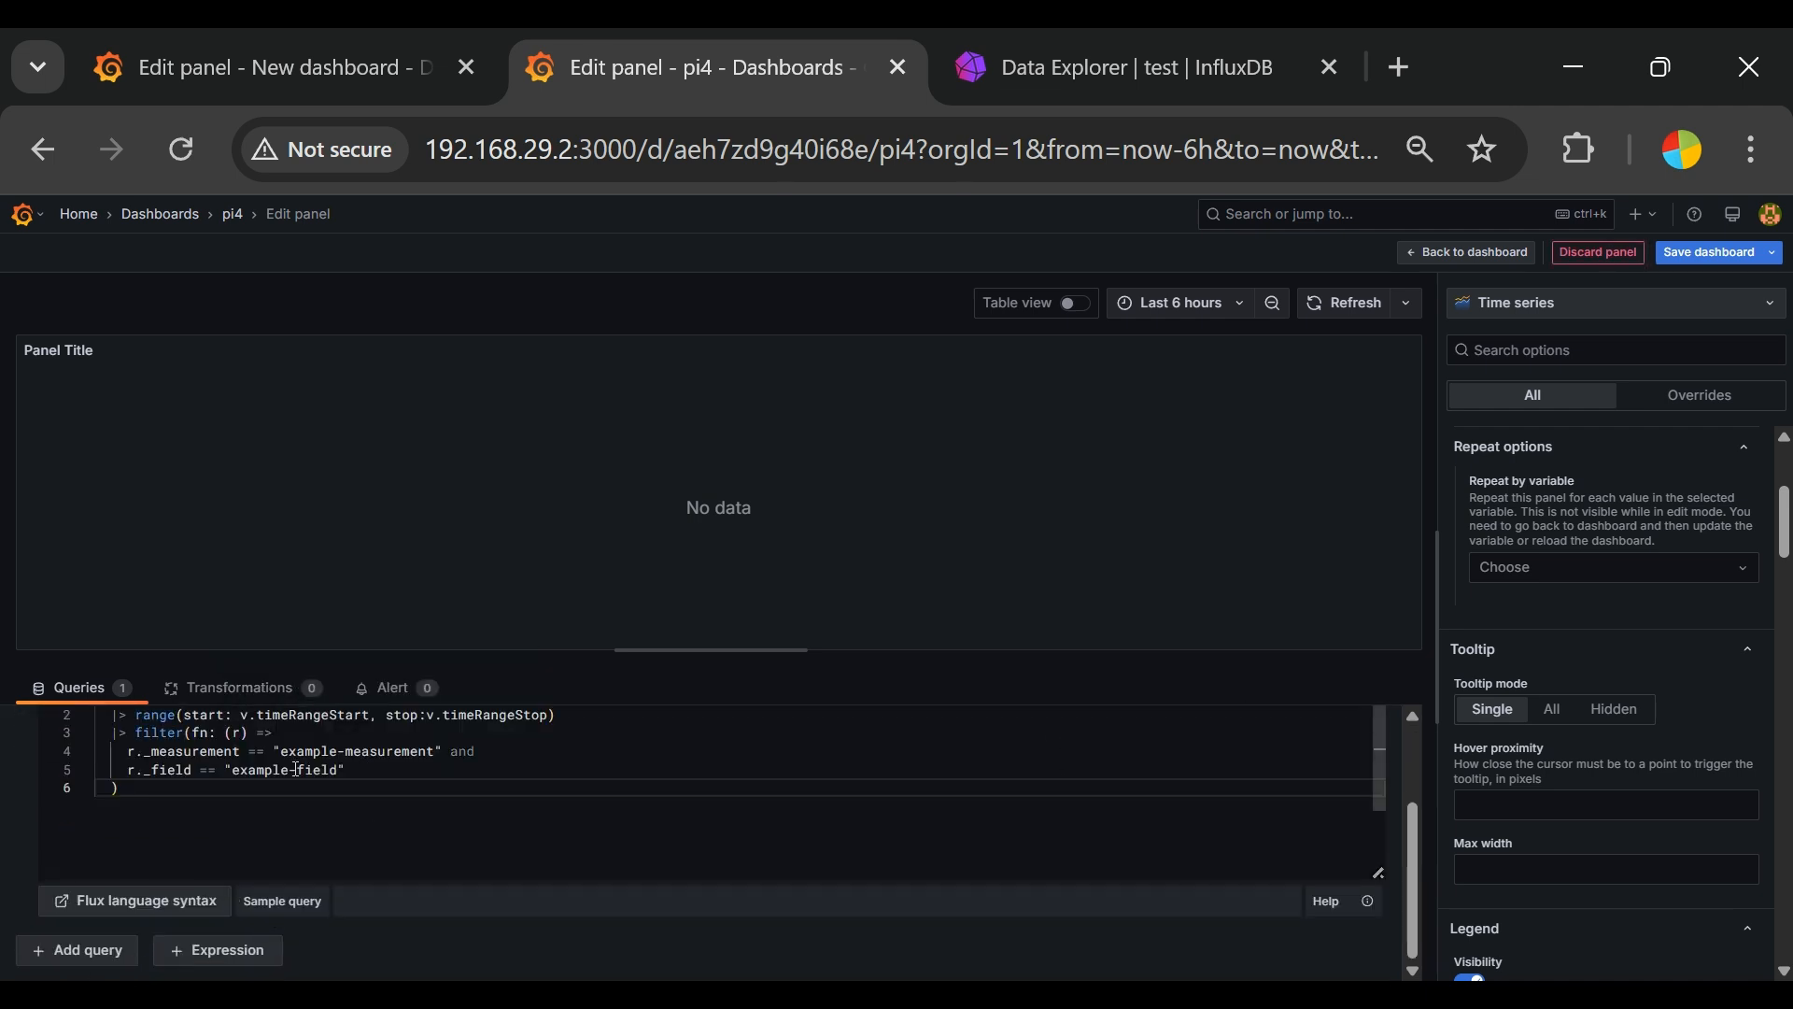
Step: Set the query's bucket to "ppi" and its measurement filter to "measurement1"
scroll(315, 772, up, 2)
scroll(315, 772, up, 2)
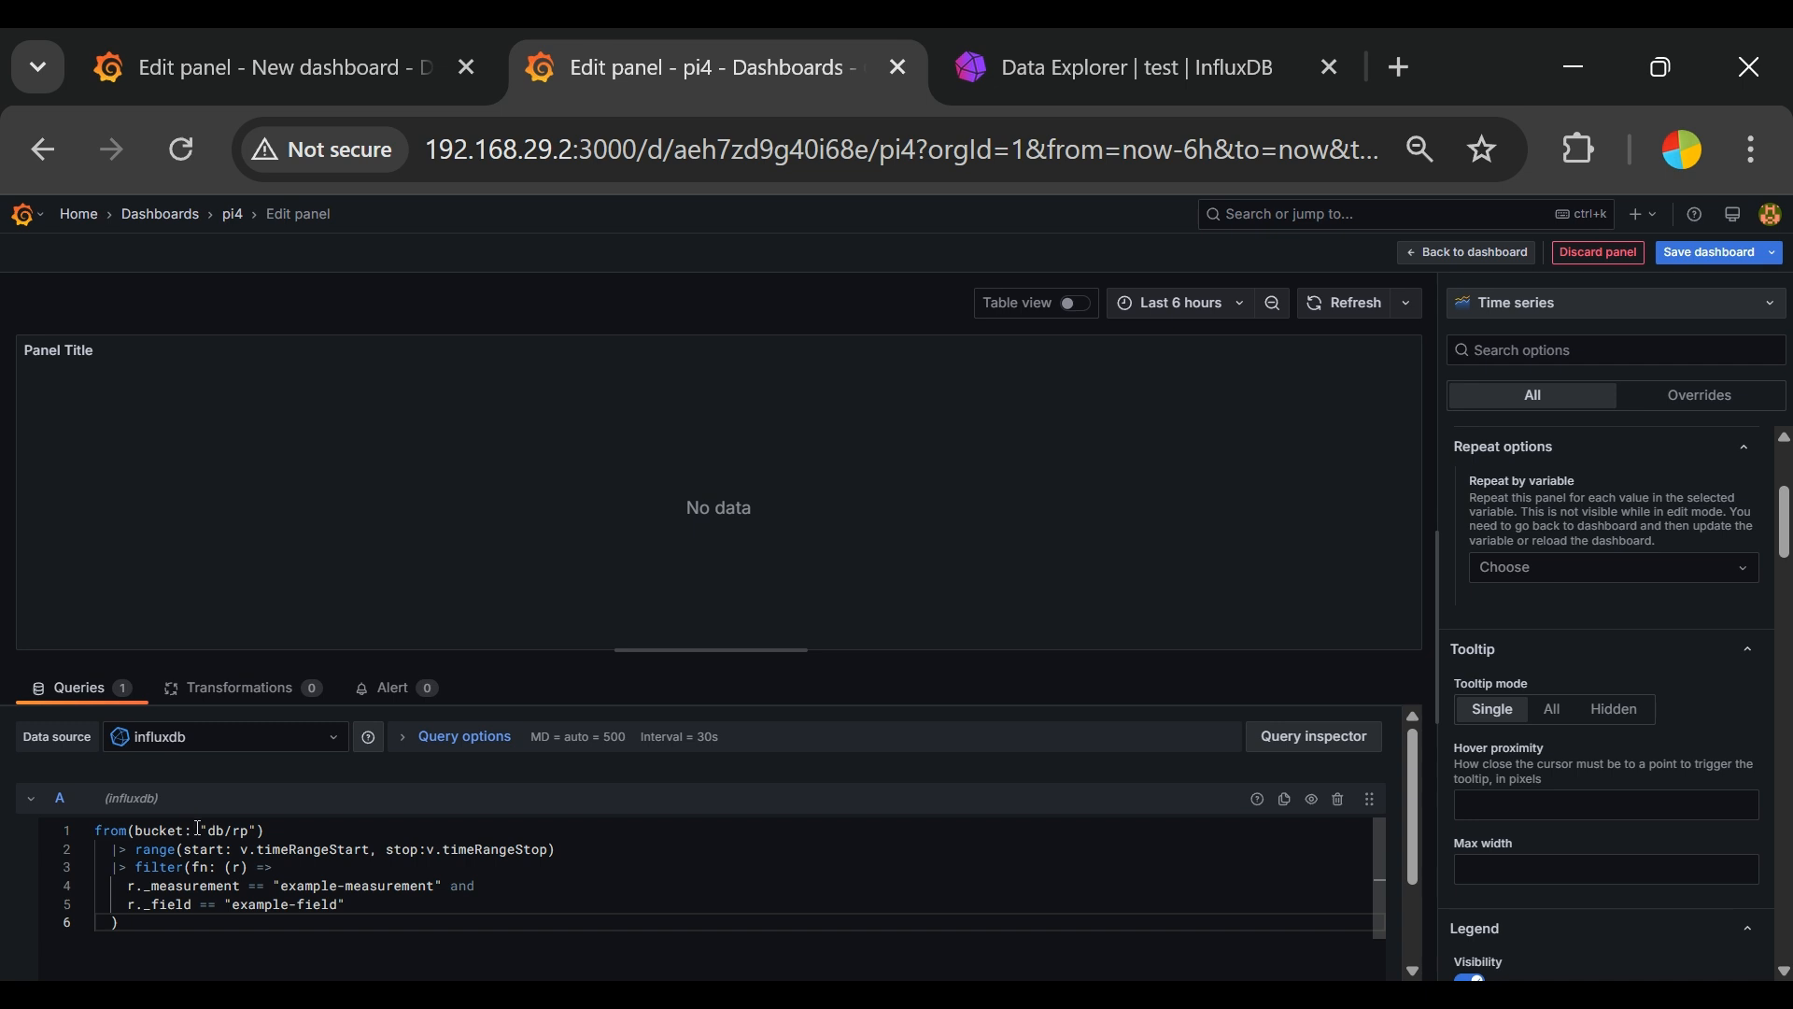
drag(209, 834, 250, 834)
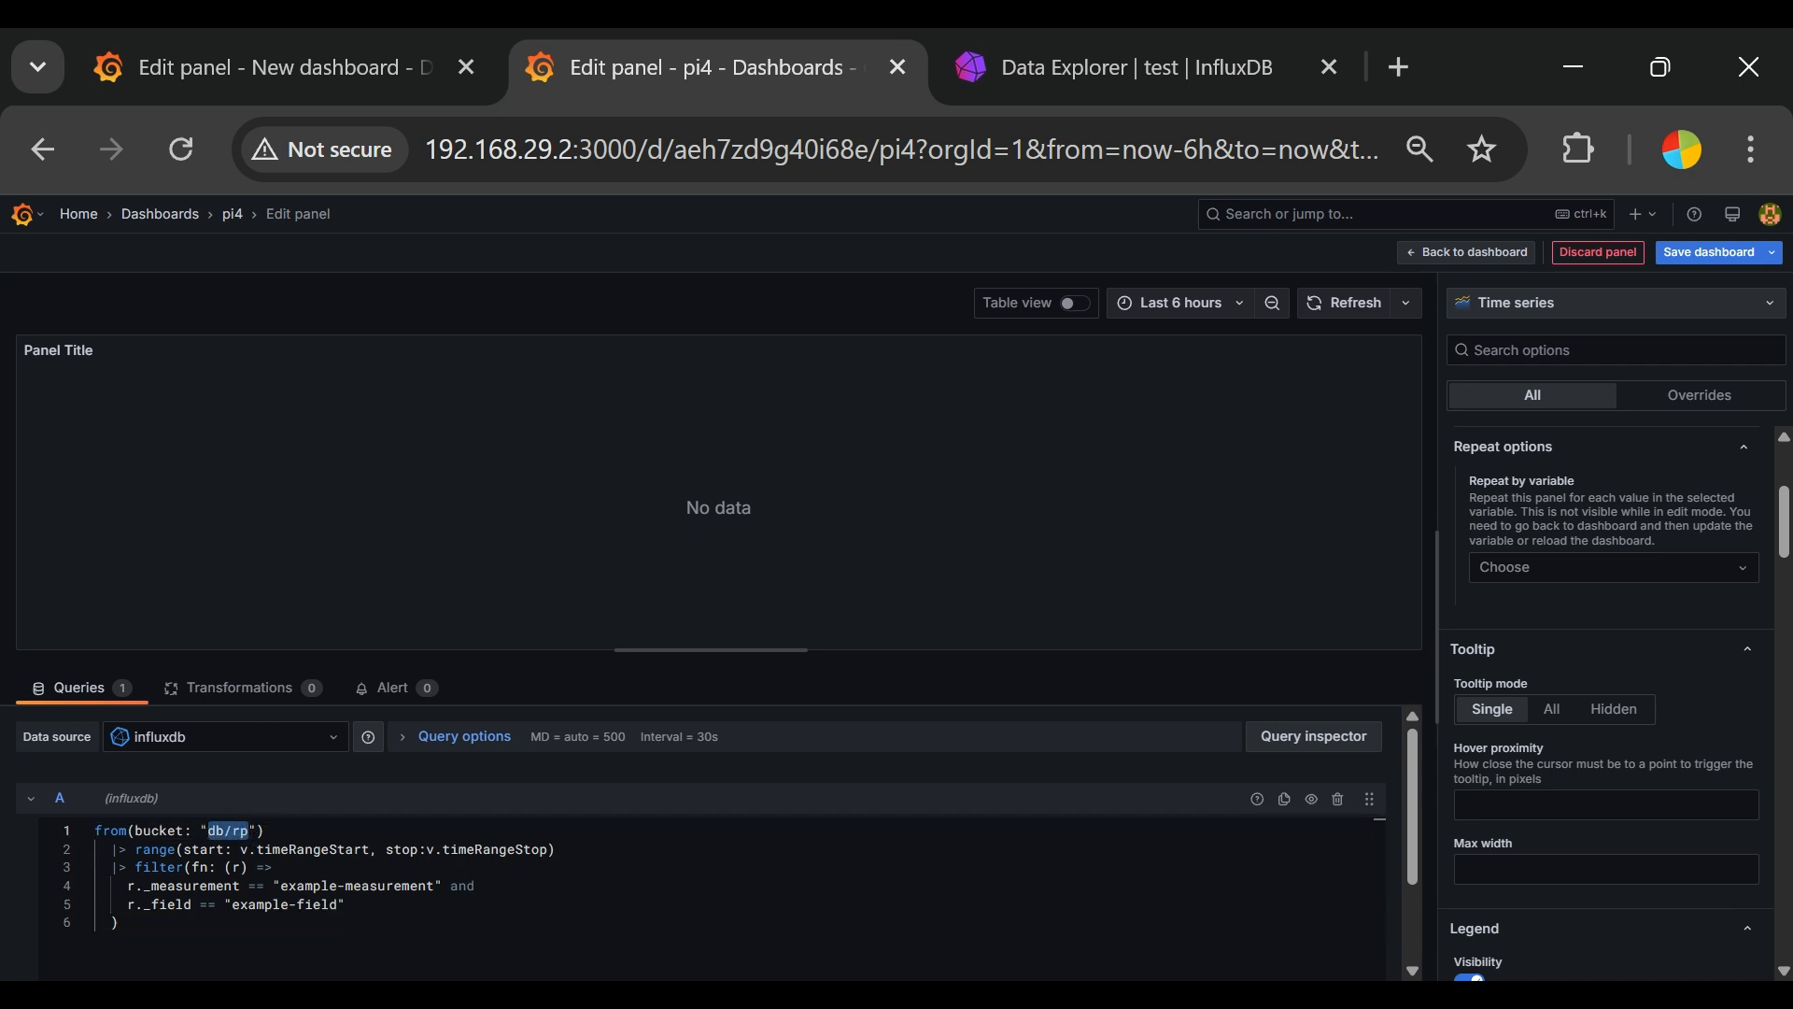
key(BackSpace)
text(ppi)
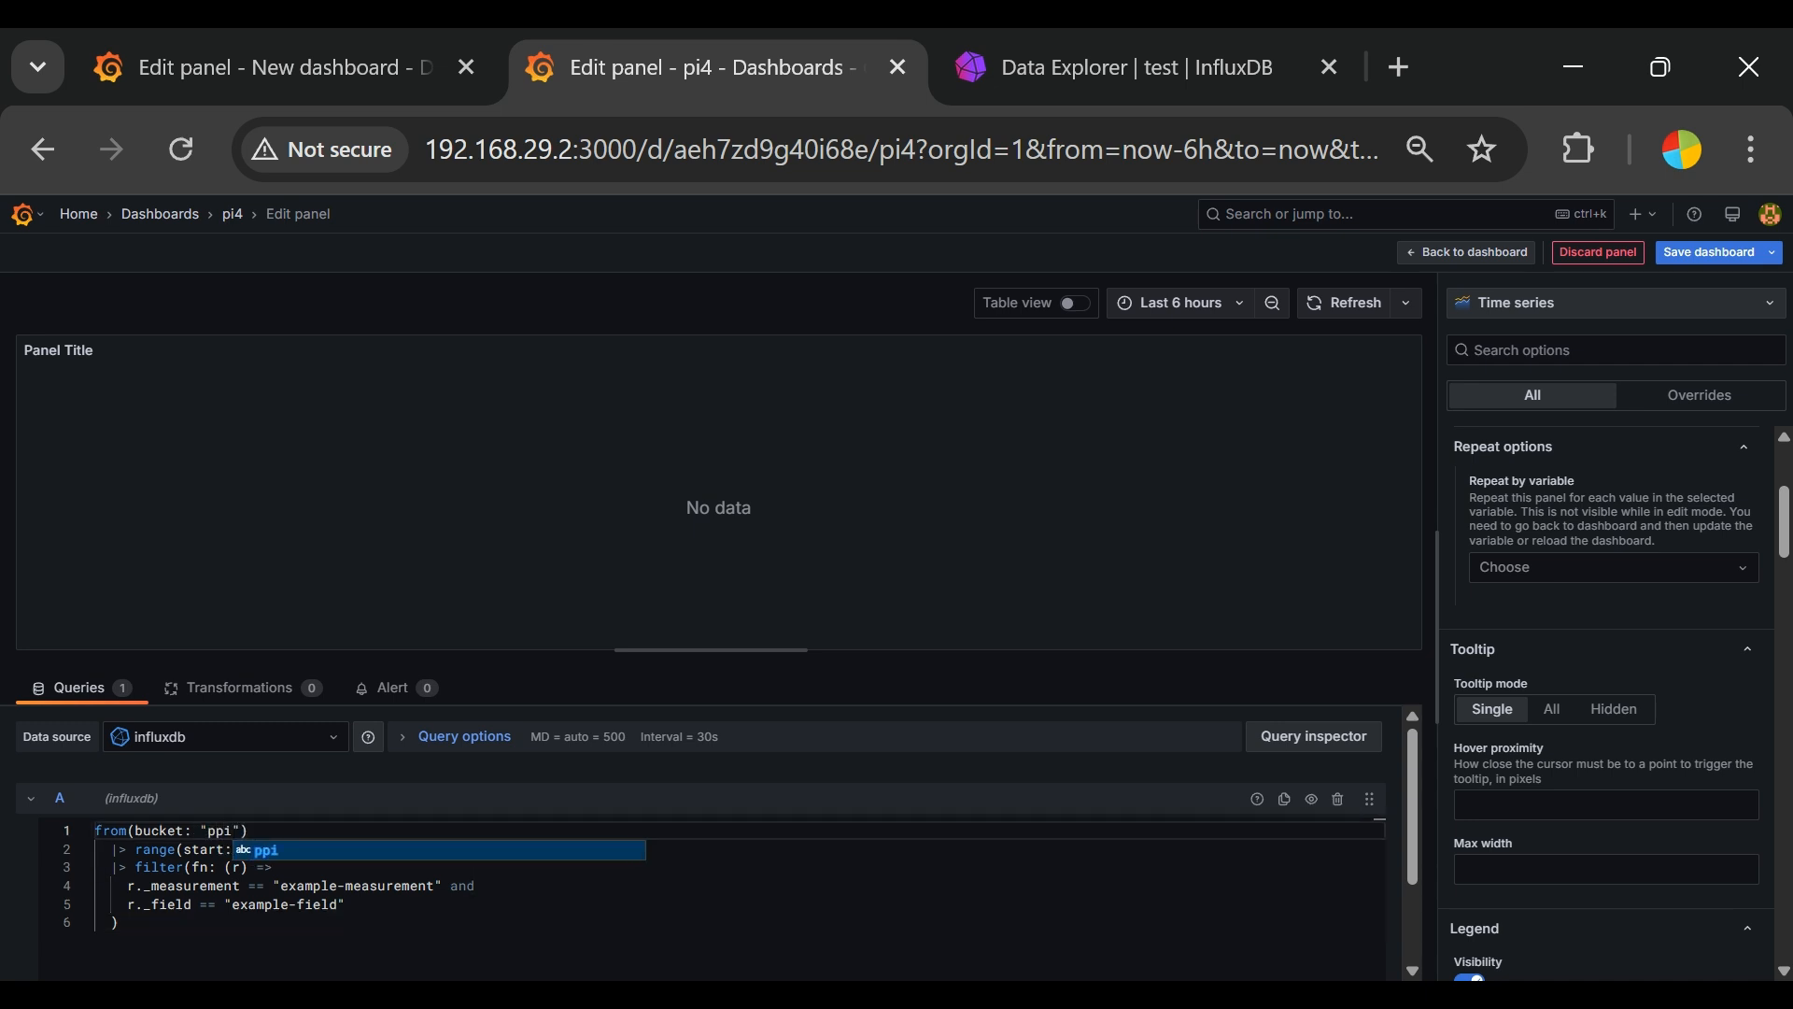
click(367, 870)
drag(285, 890, 436, 885)
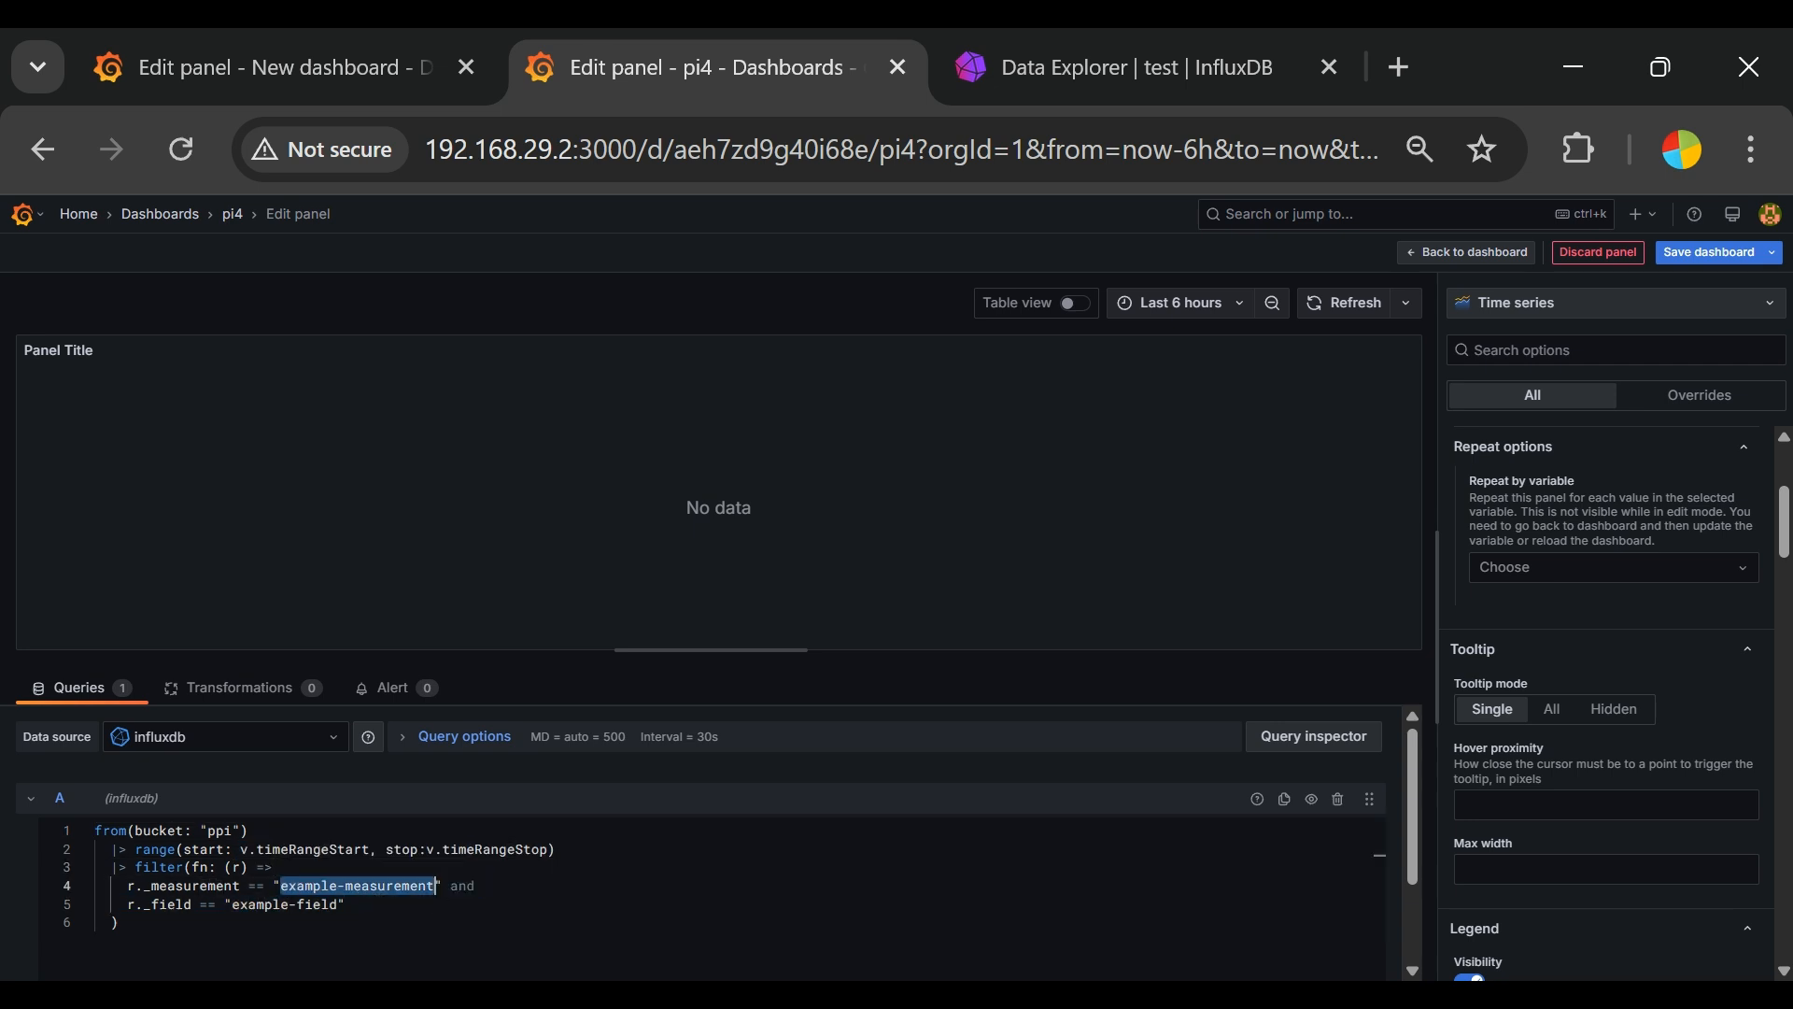
text(measurement1)
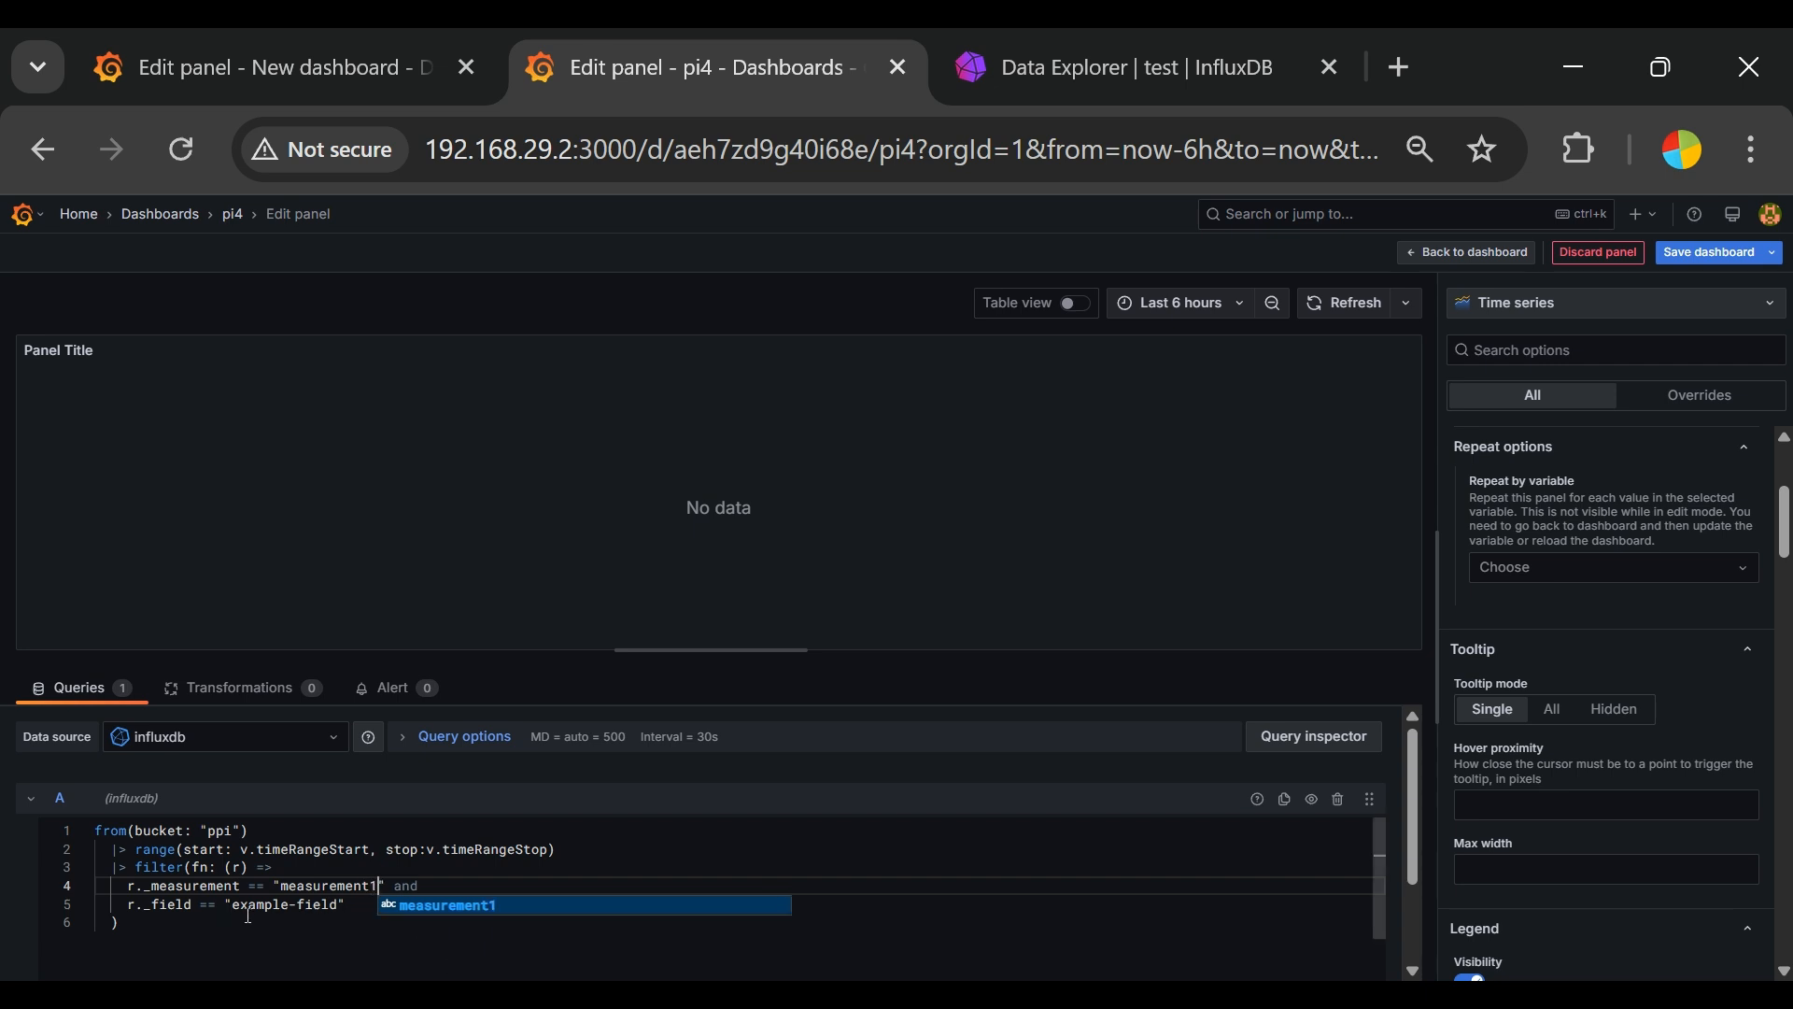
Step: Set the query's field filter to "temp"
drag(232, 905, 325, 911)
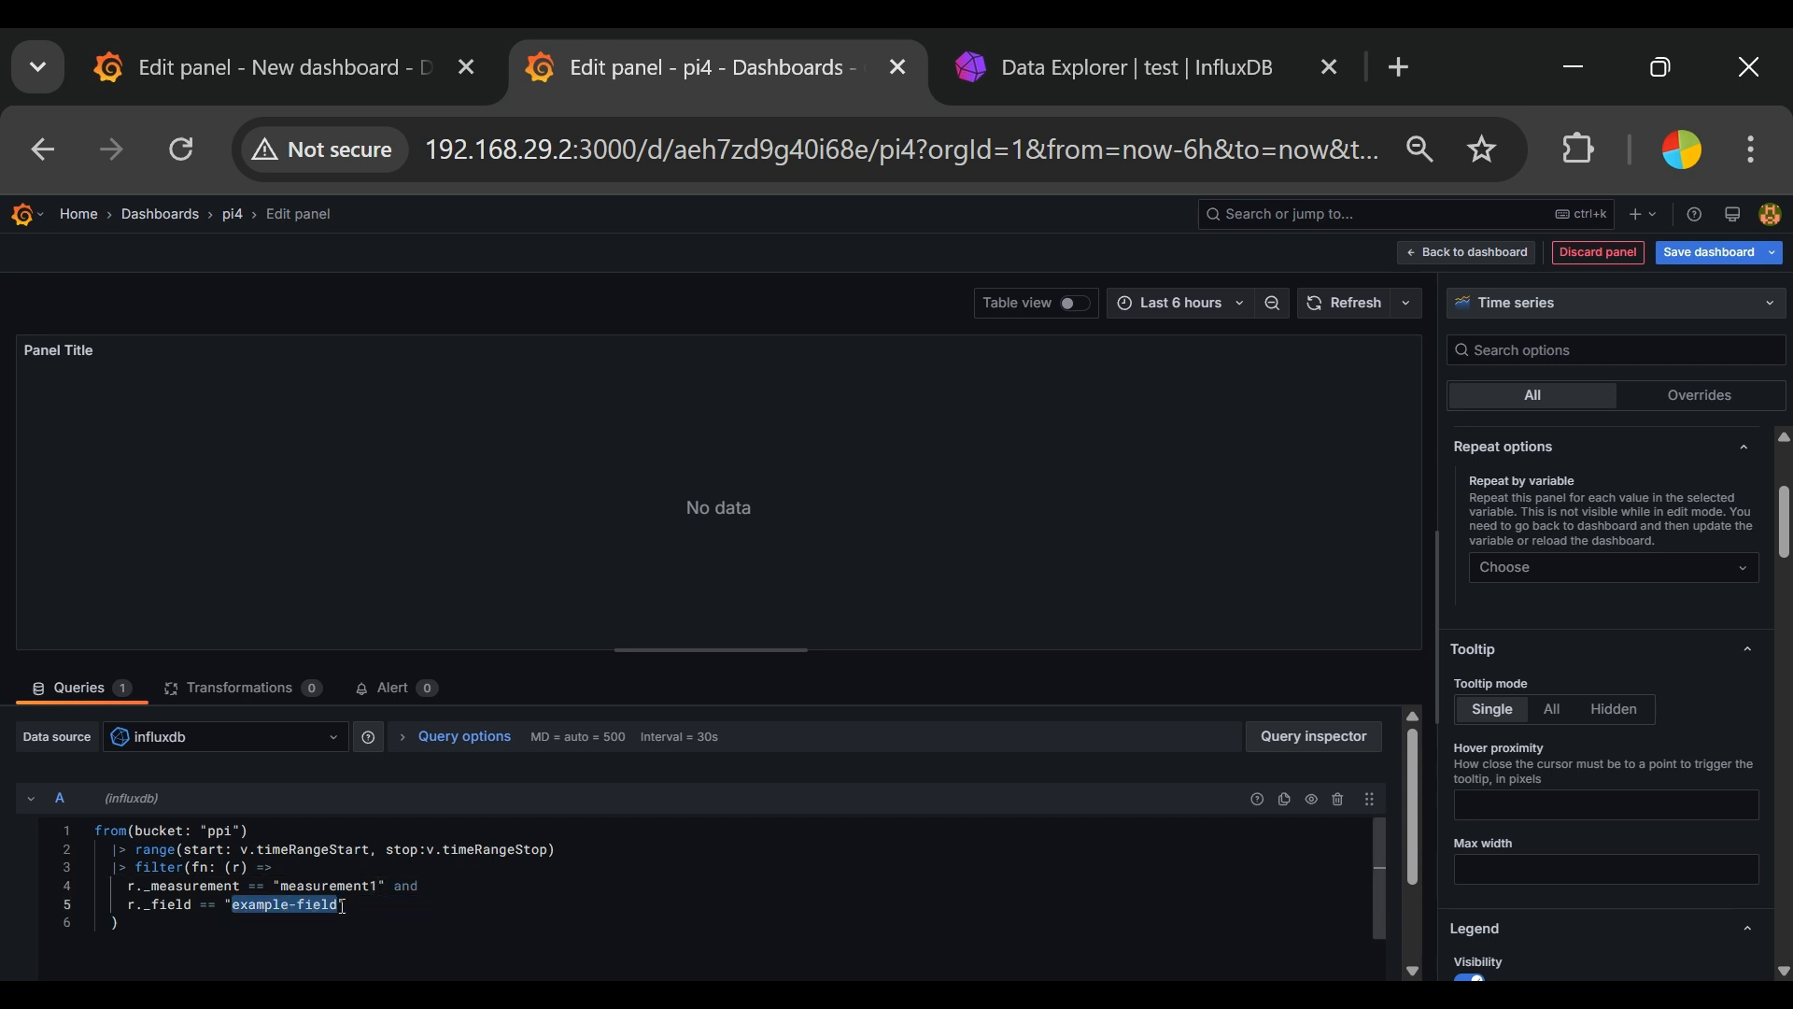
text(temp)
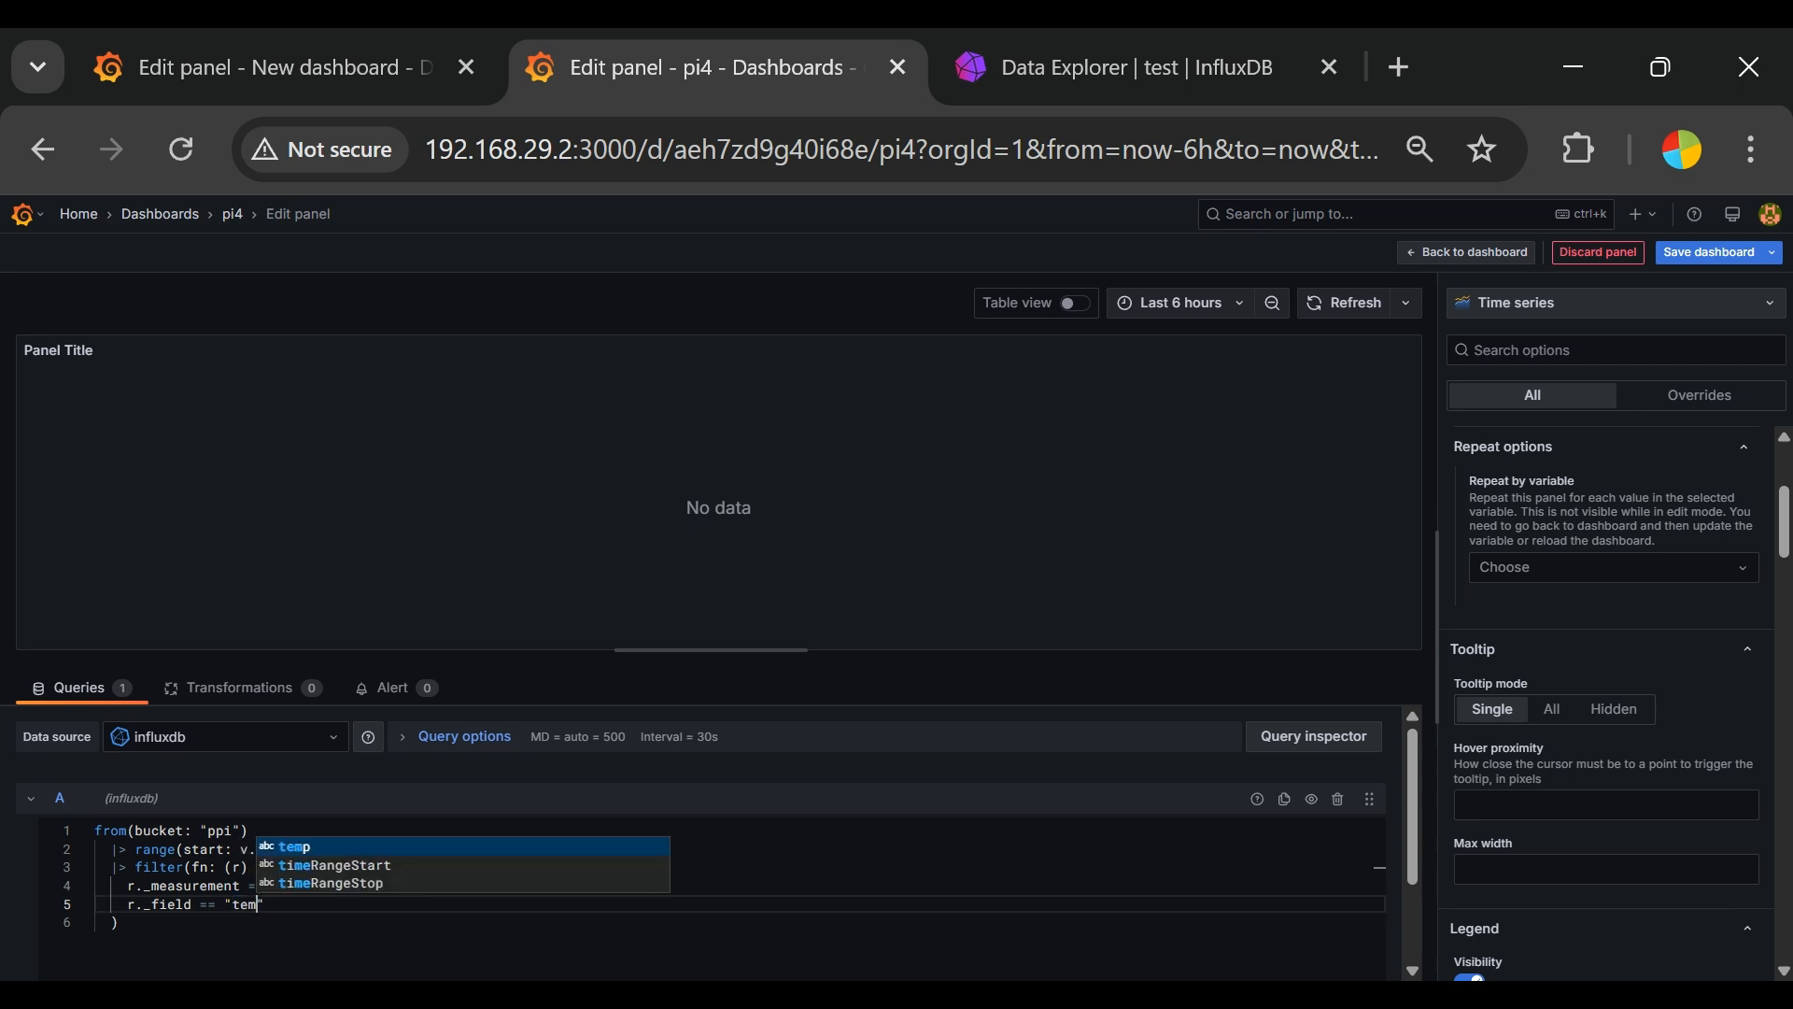
click(970, 947)
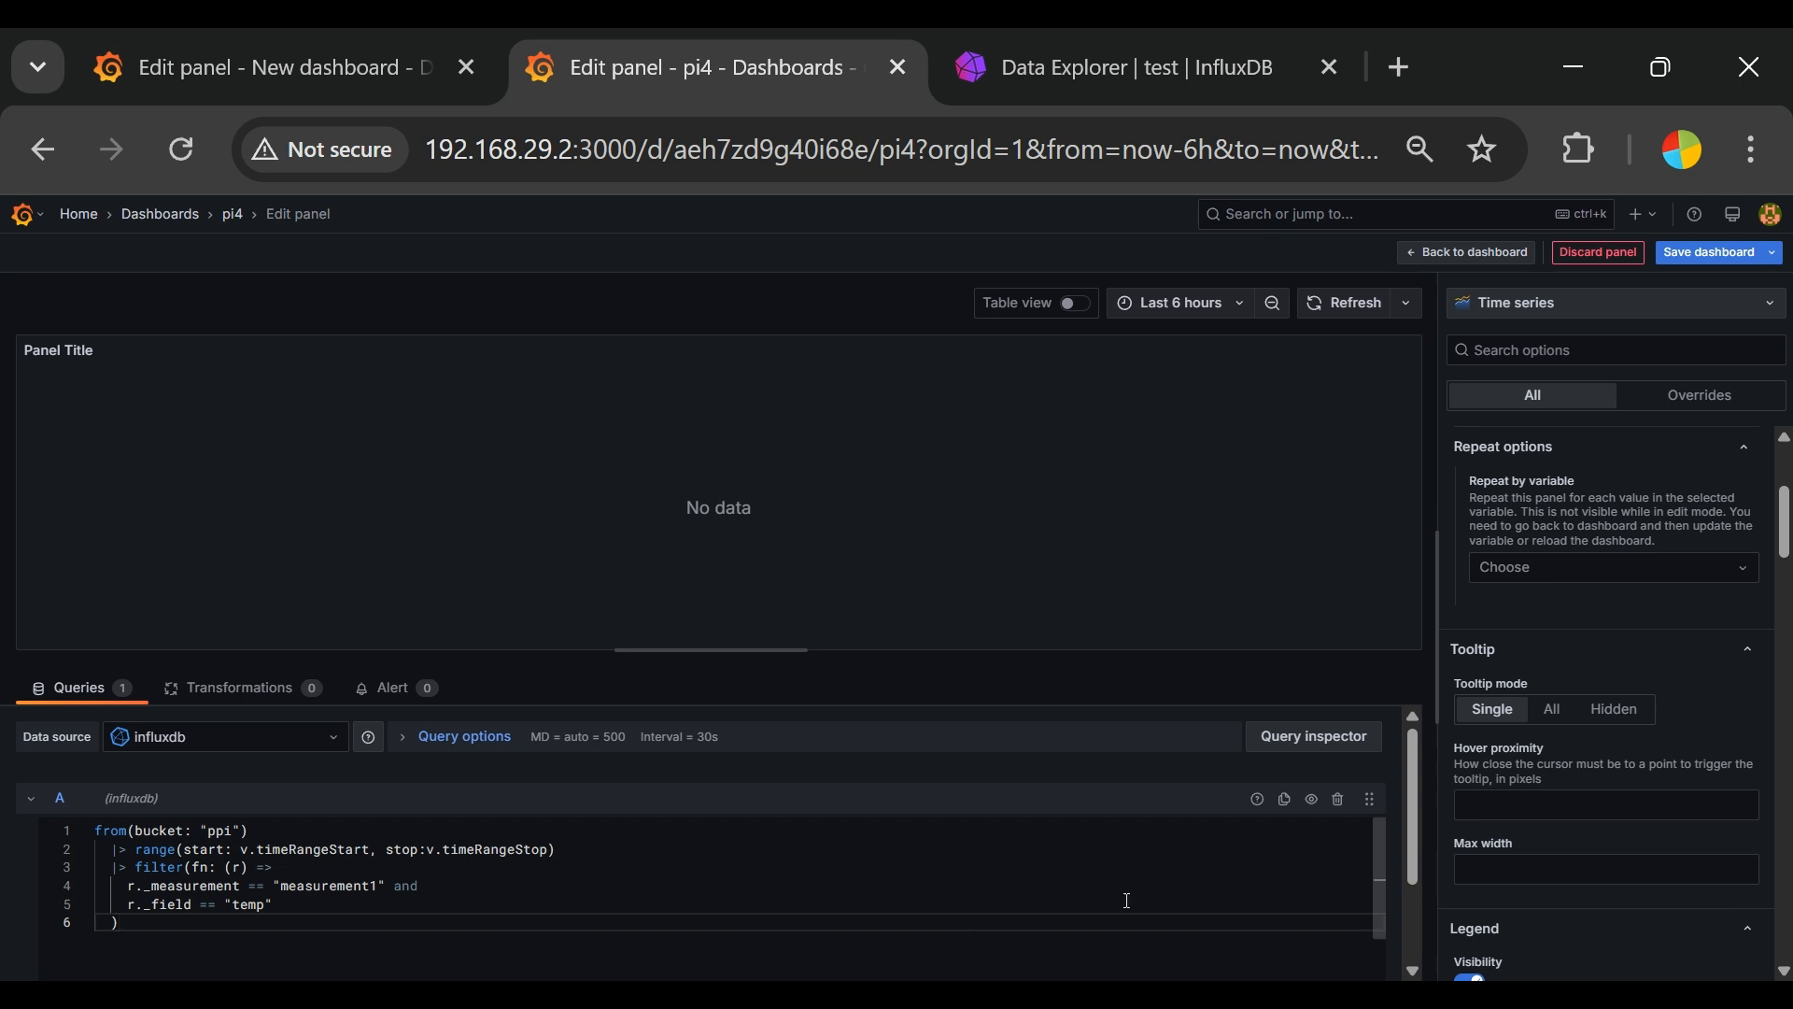
double_click(355, 890)
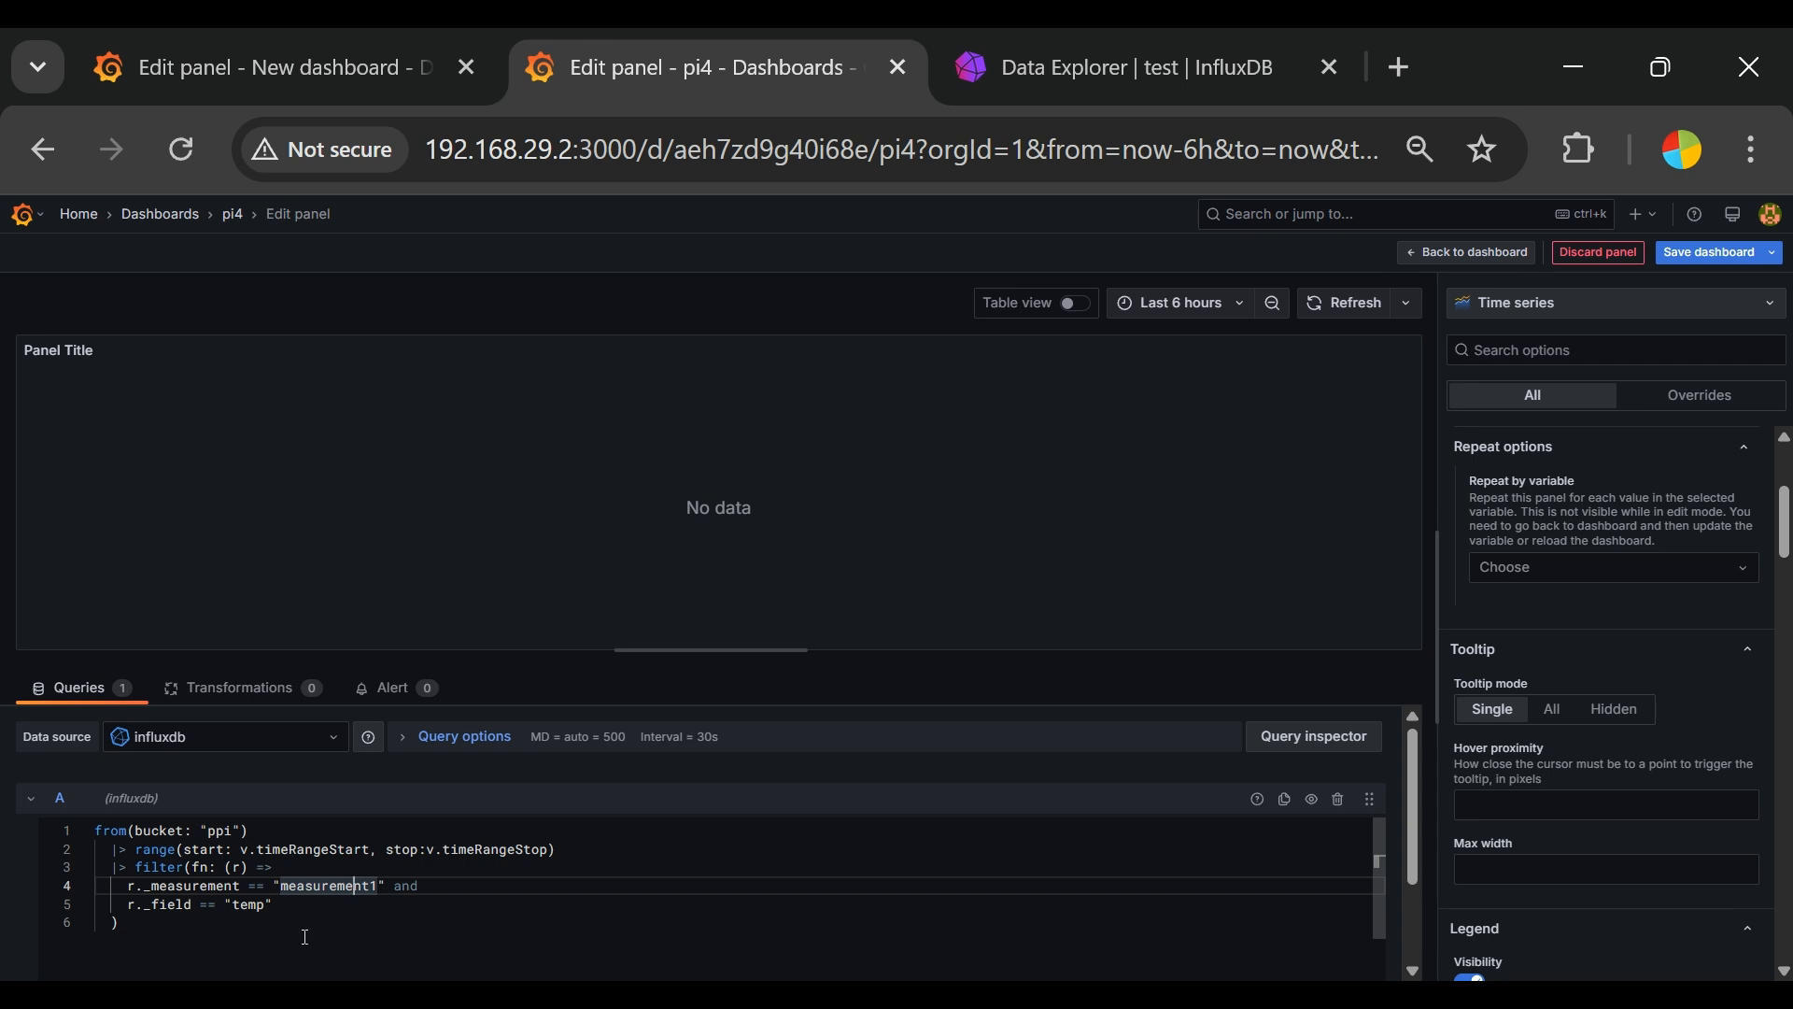
Step: Run the temperature query from the query inspector and show the data it returns
click(1342, 734)
click(965, 386)
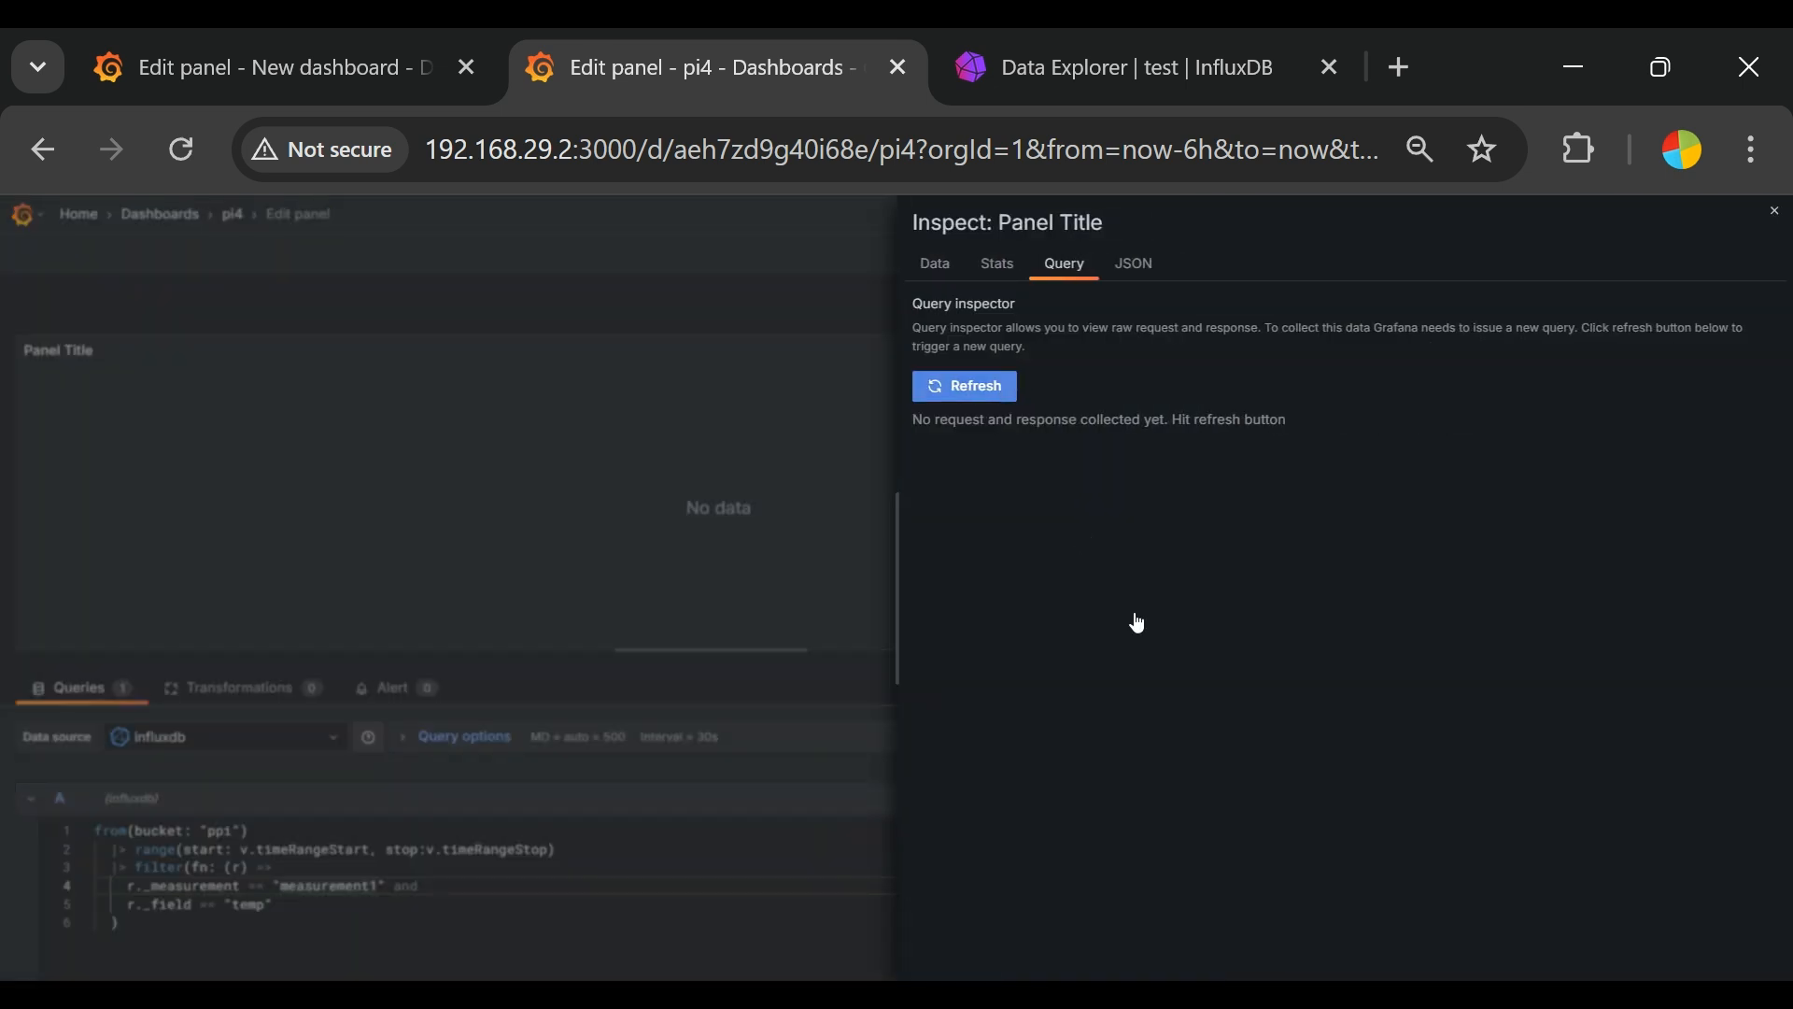
click(939, 266)
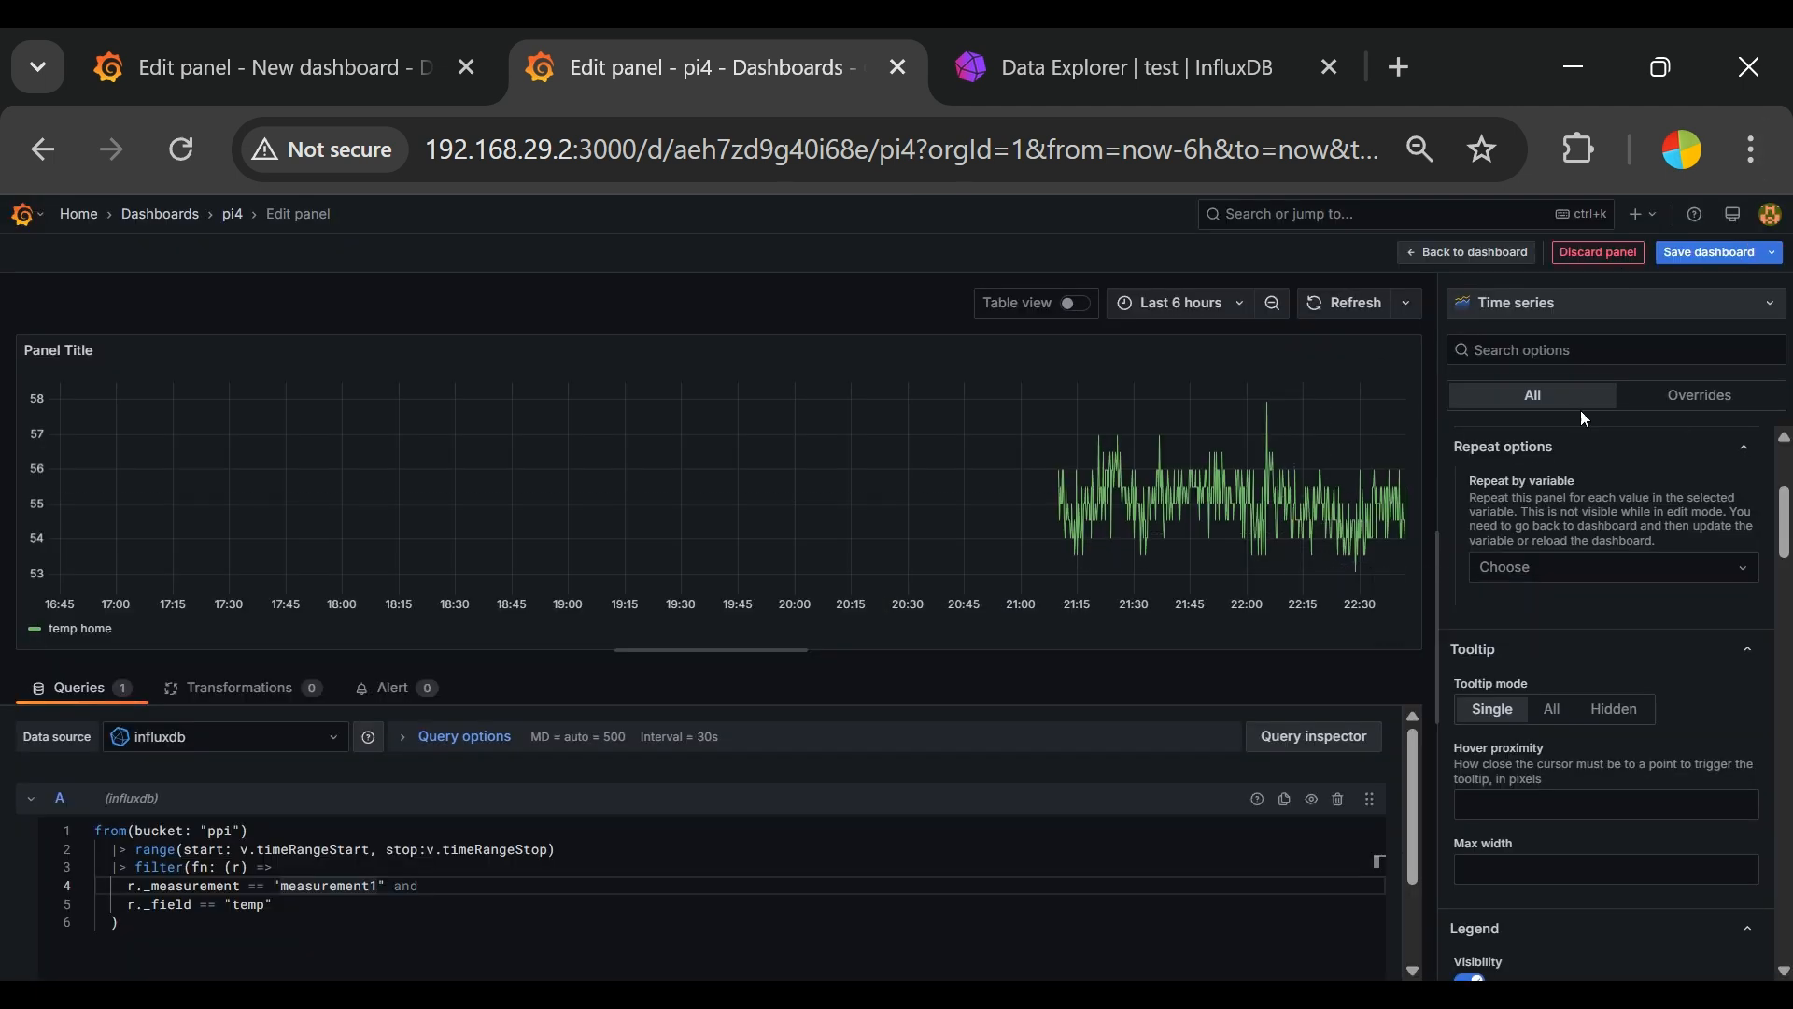
Step: Try the Bar chart visualization for the temperature data and switch back to Time series
click(1607, 303)
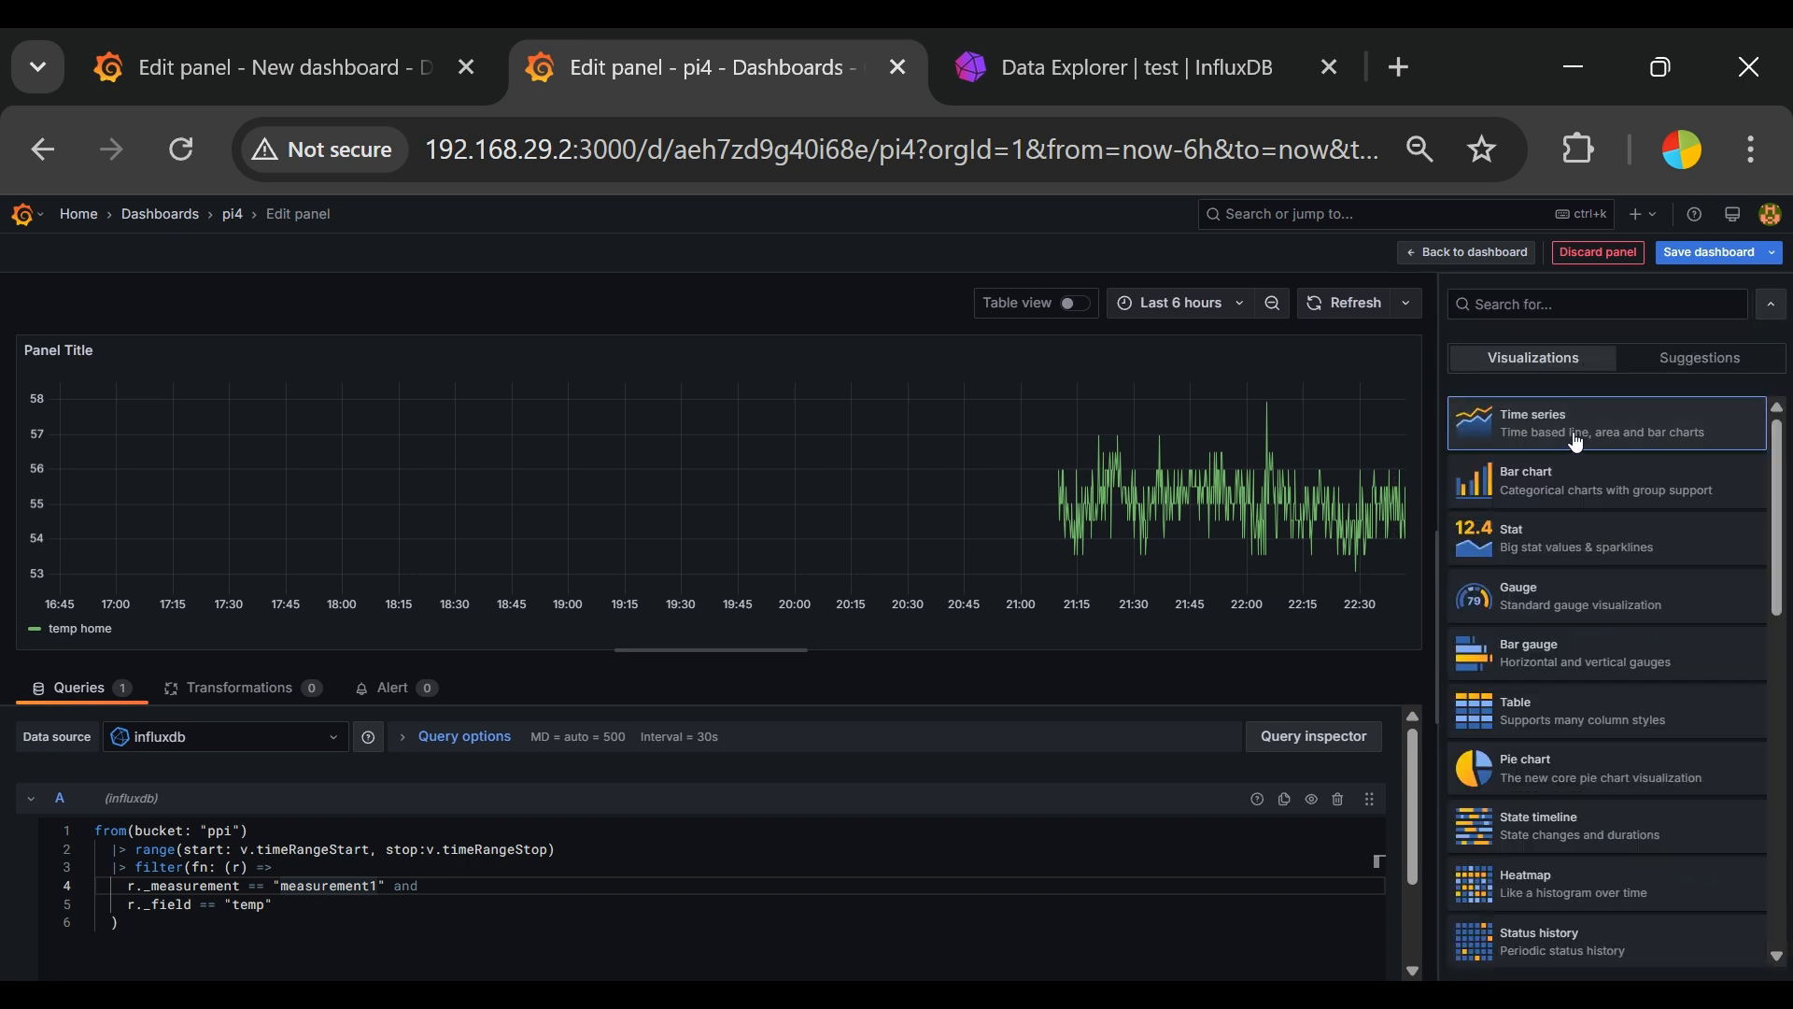
click(1574, 439)
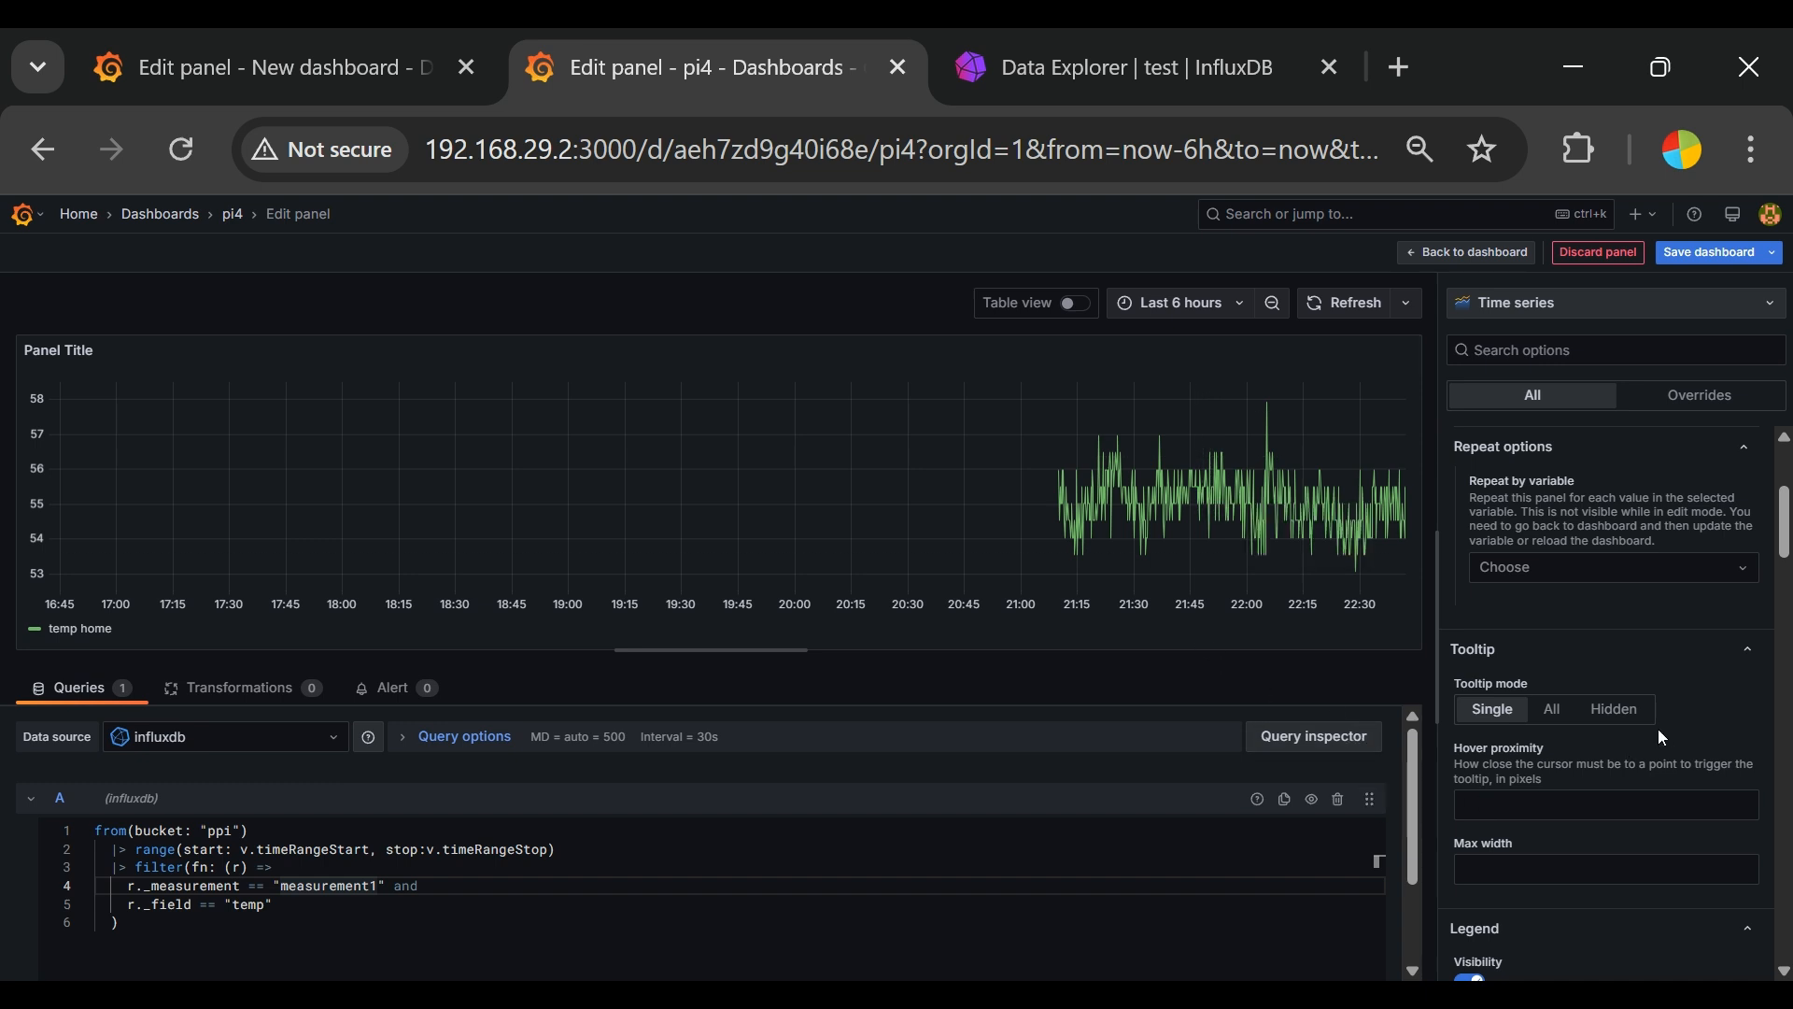
scroll(1603, 570, up, 3)
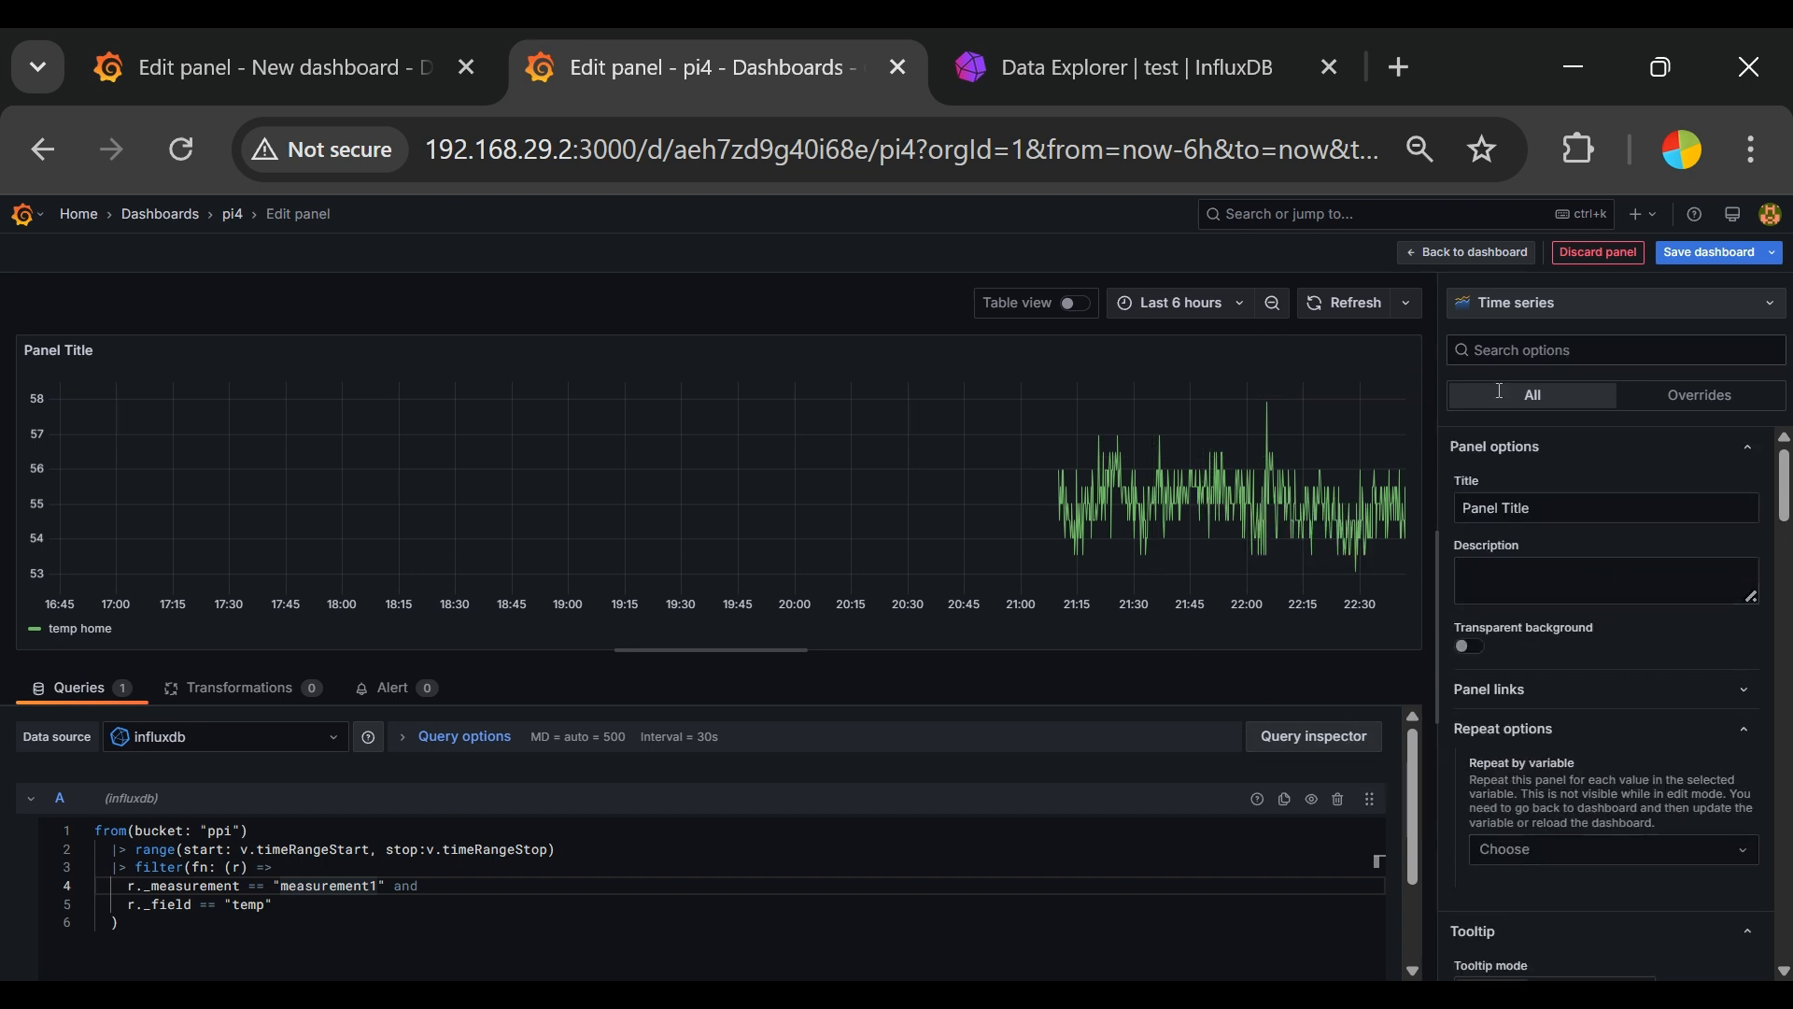
click(1559, 299)
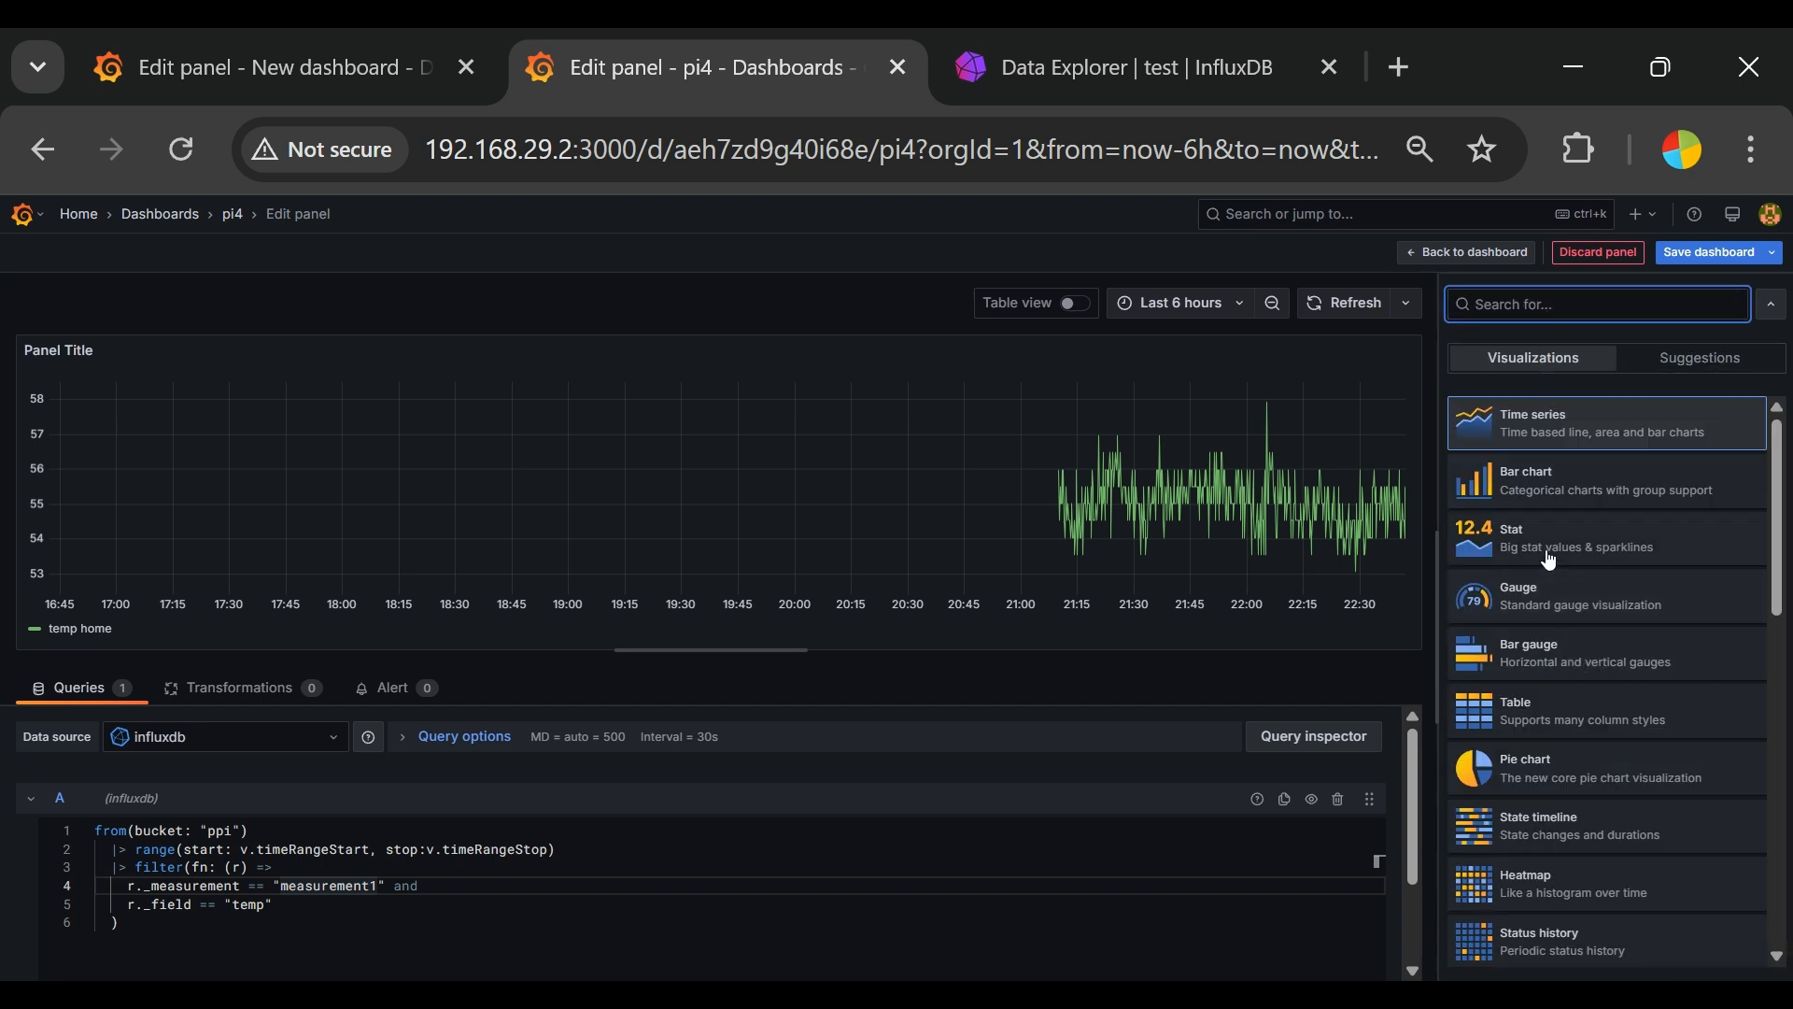
click(1543, 486)
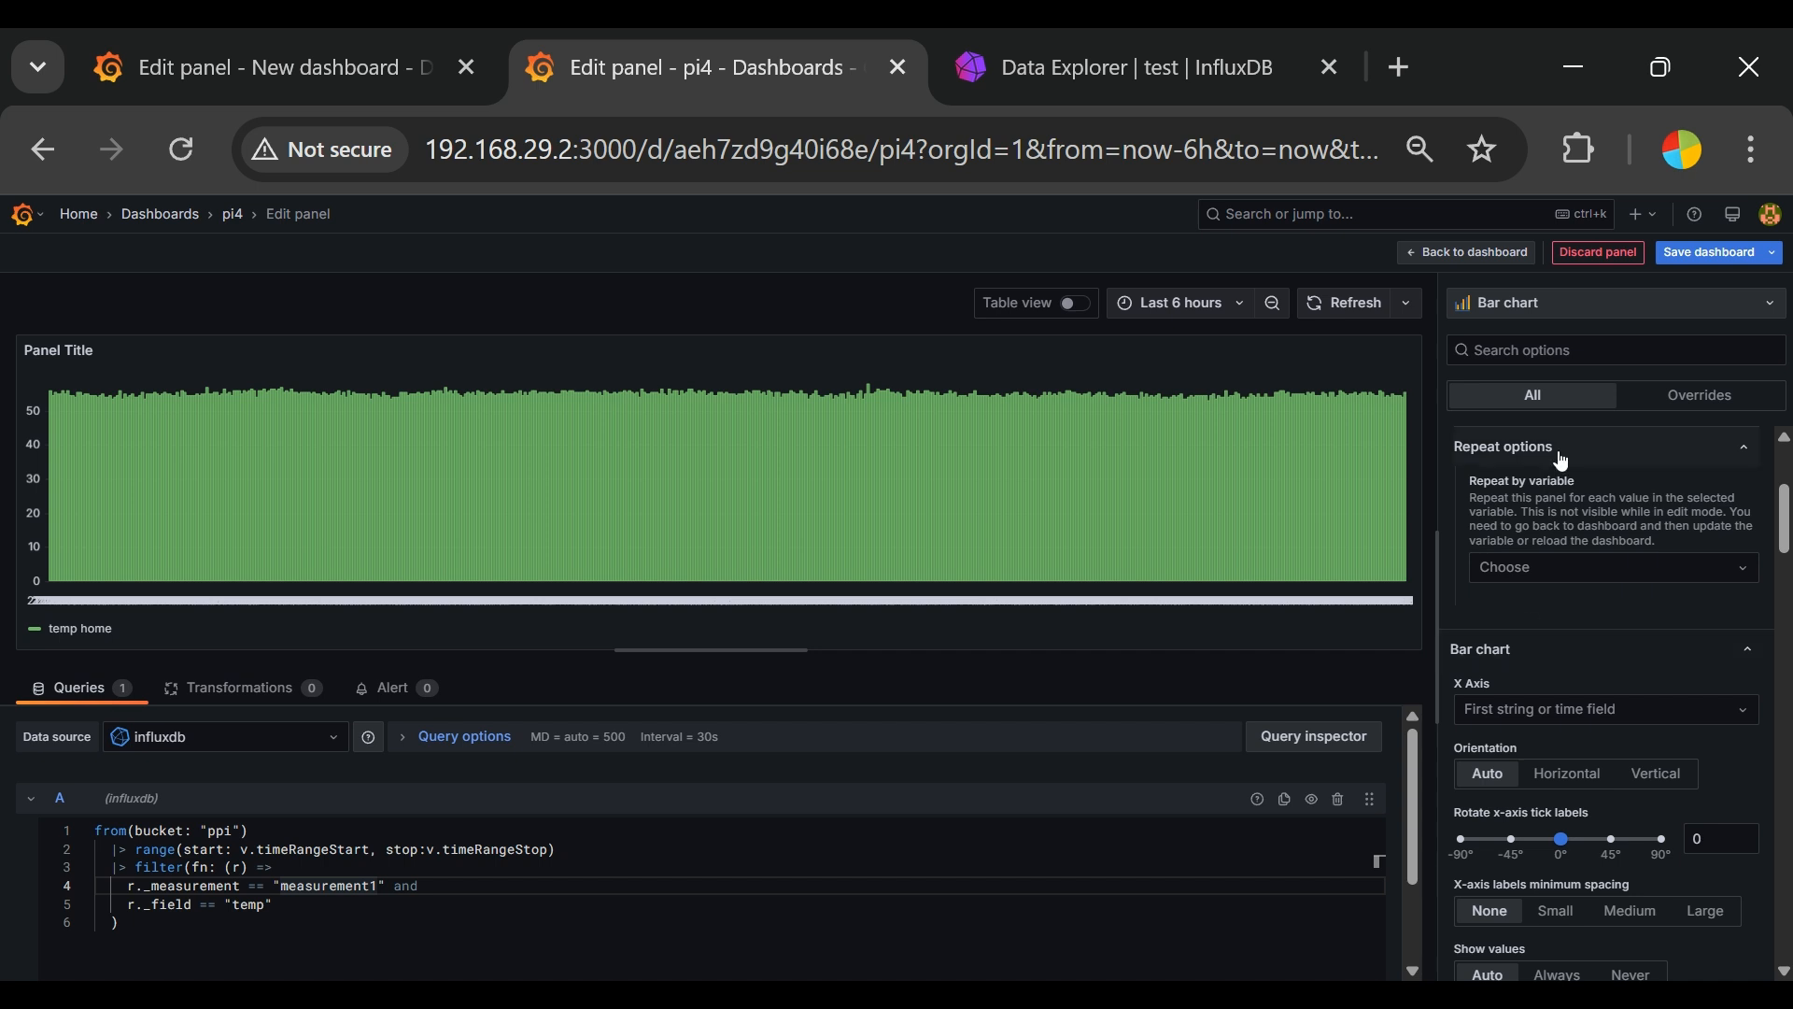
click(1578, 305)
click(1529, 432)
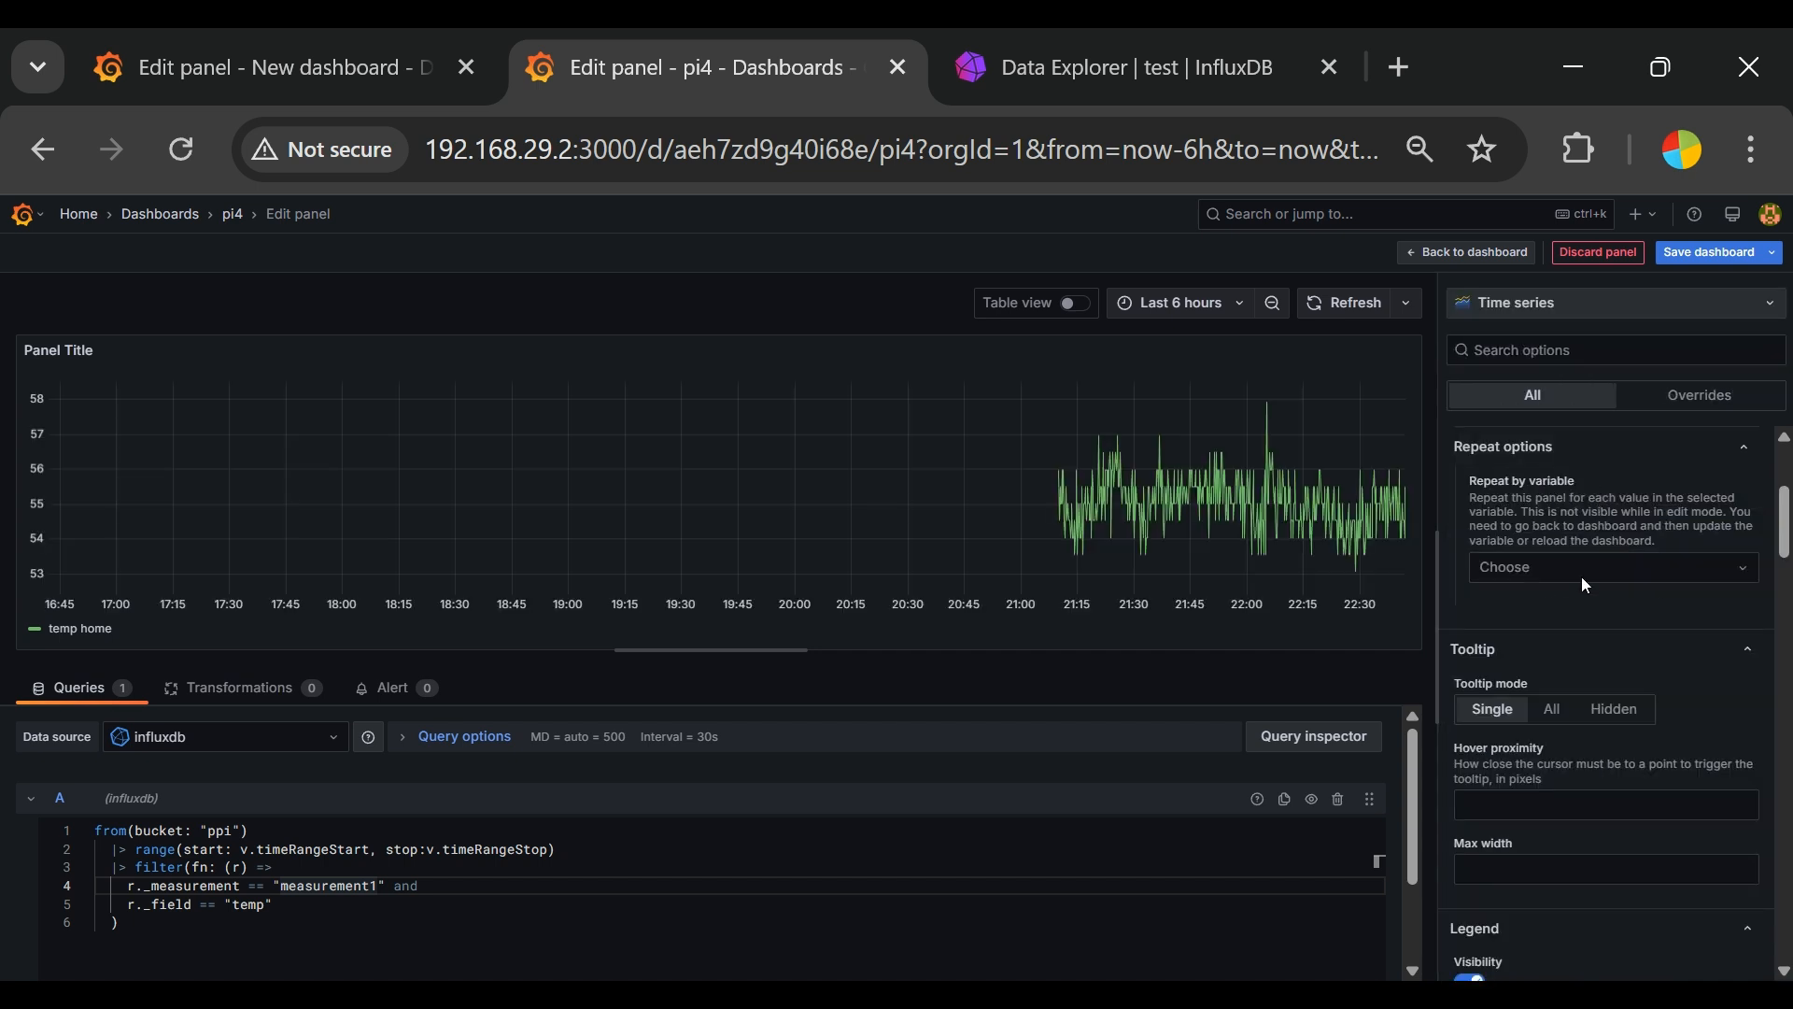
Step: Title the panel "TEMP Usage"
scroll(1616, 691, up, 3)
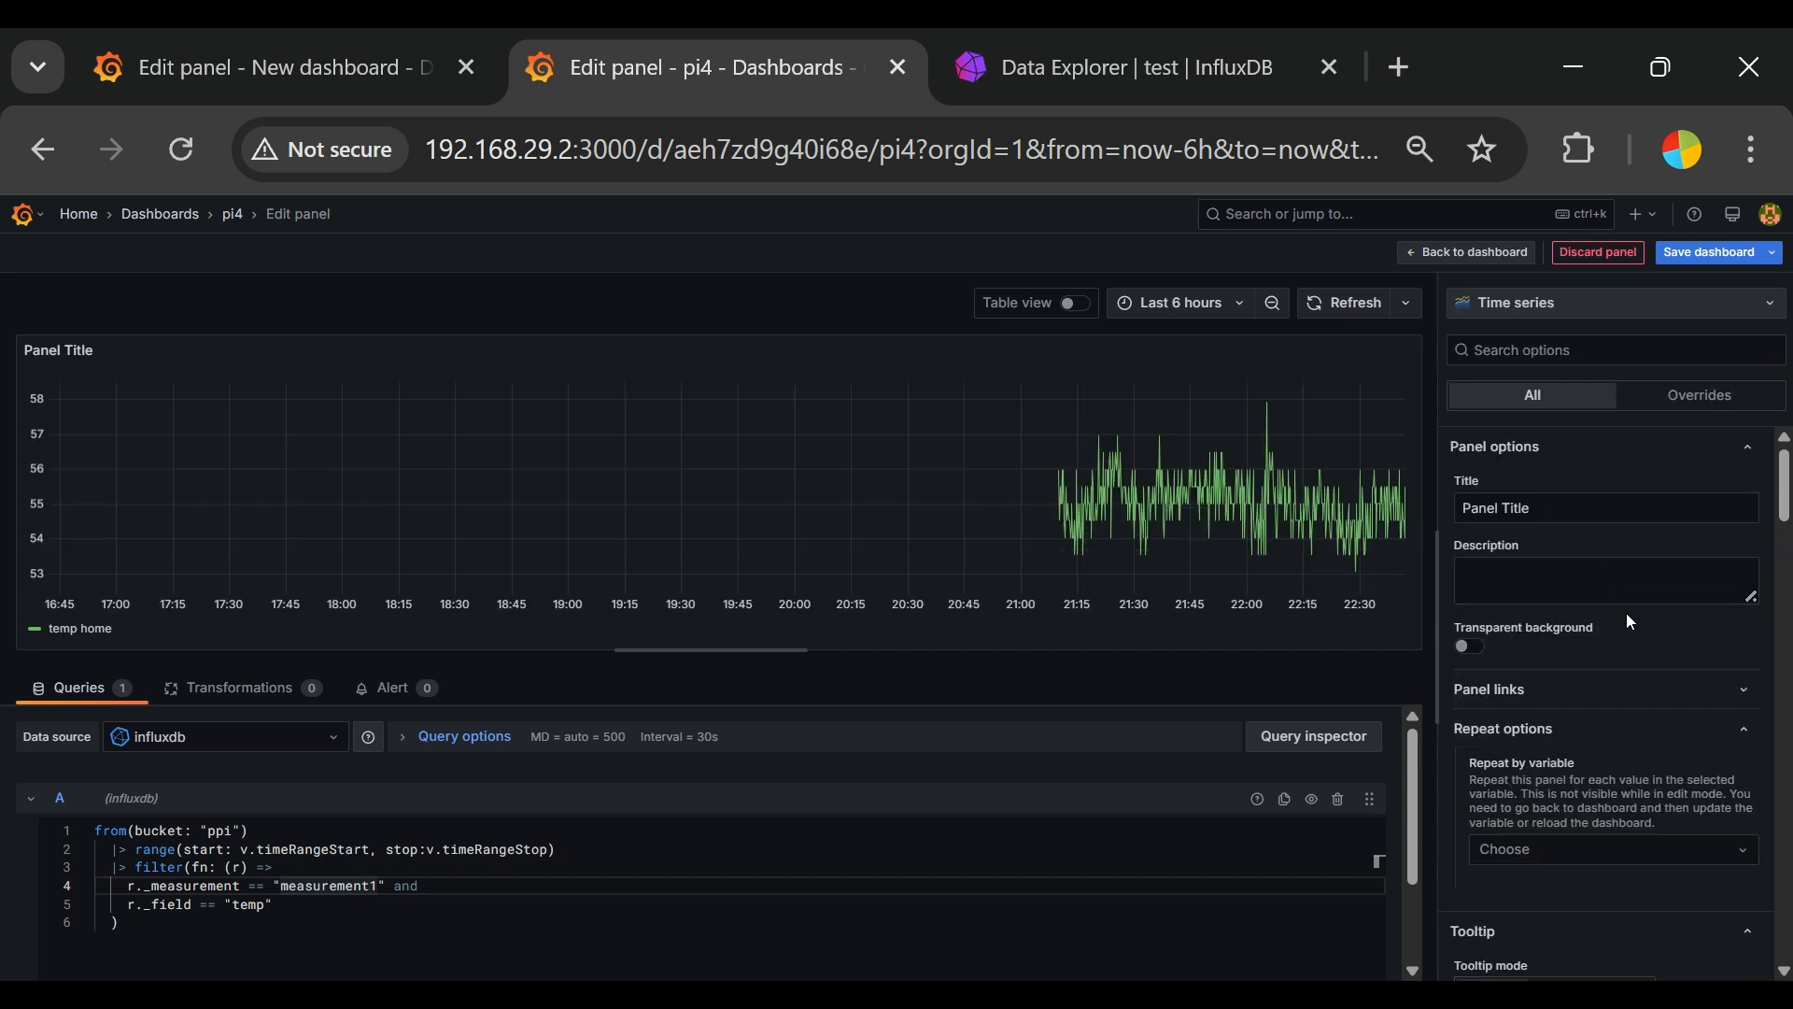
triple_click(1588, 507)
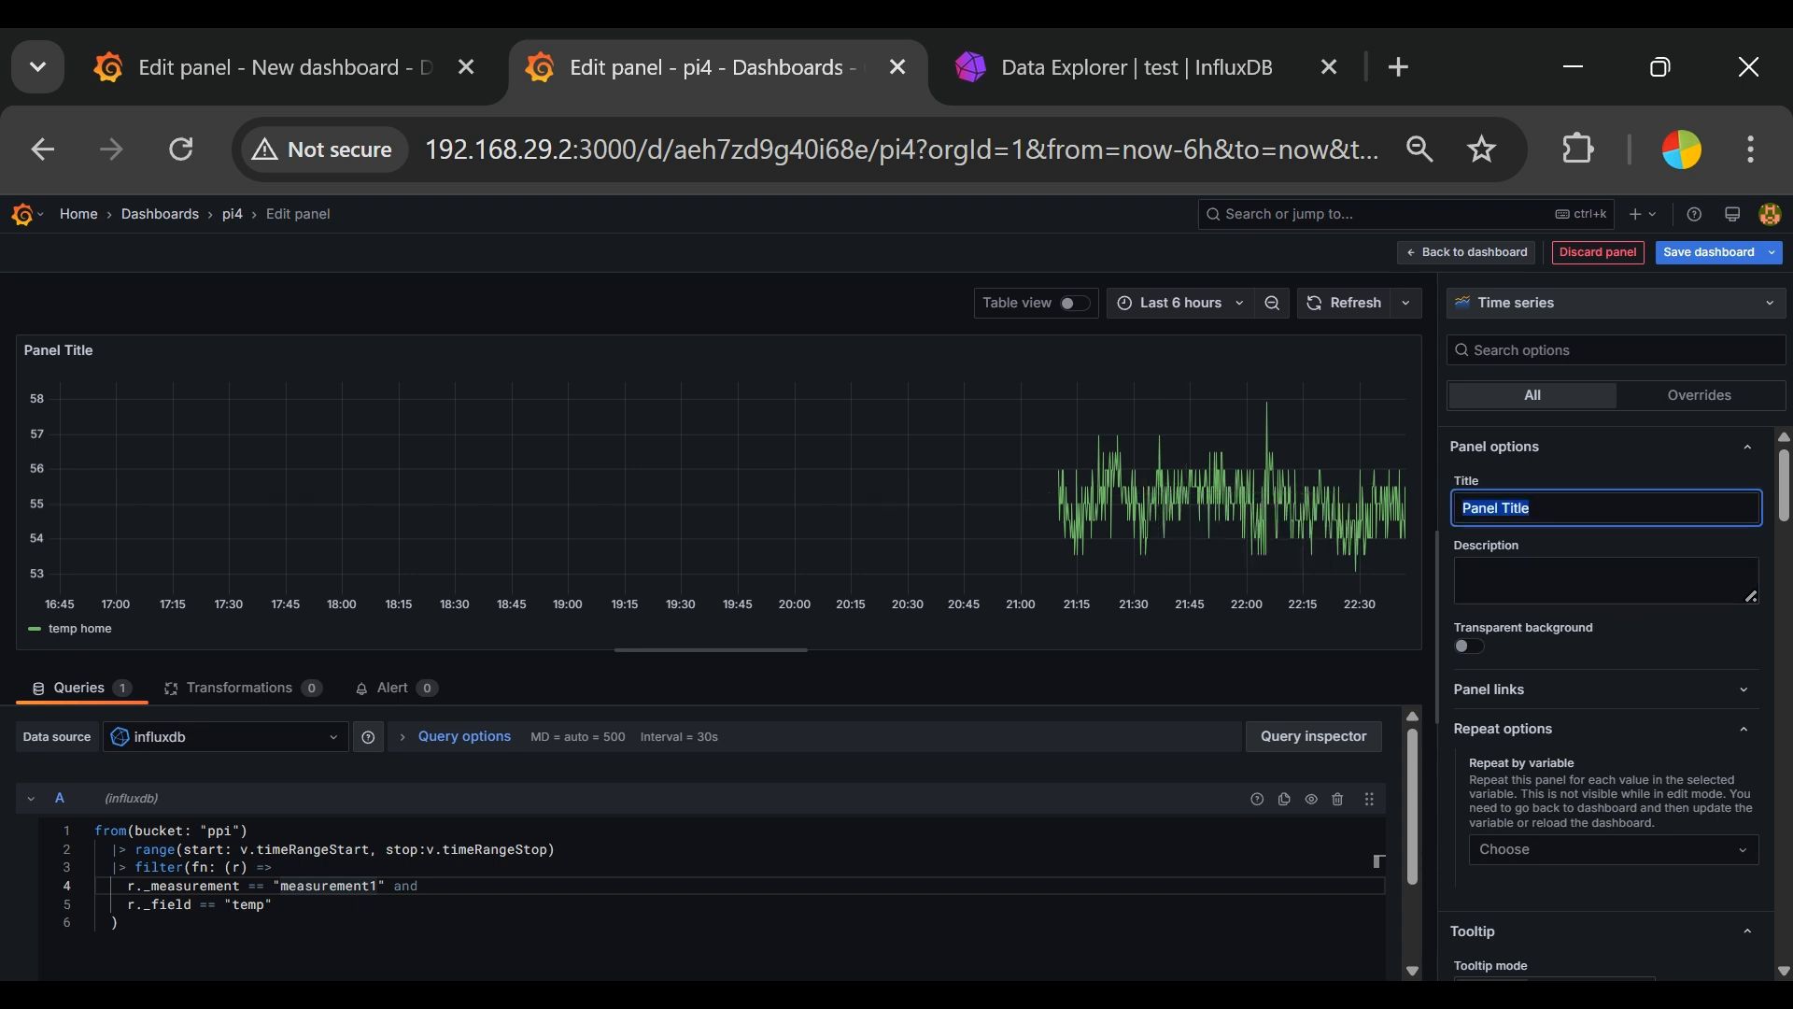
text(TEMP Usage)
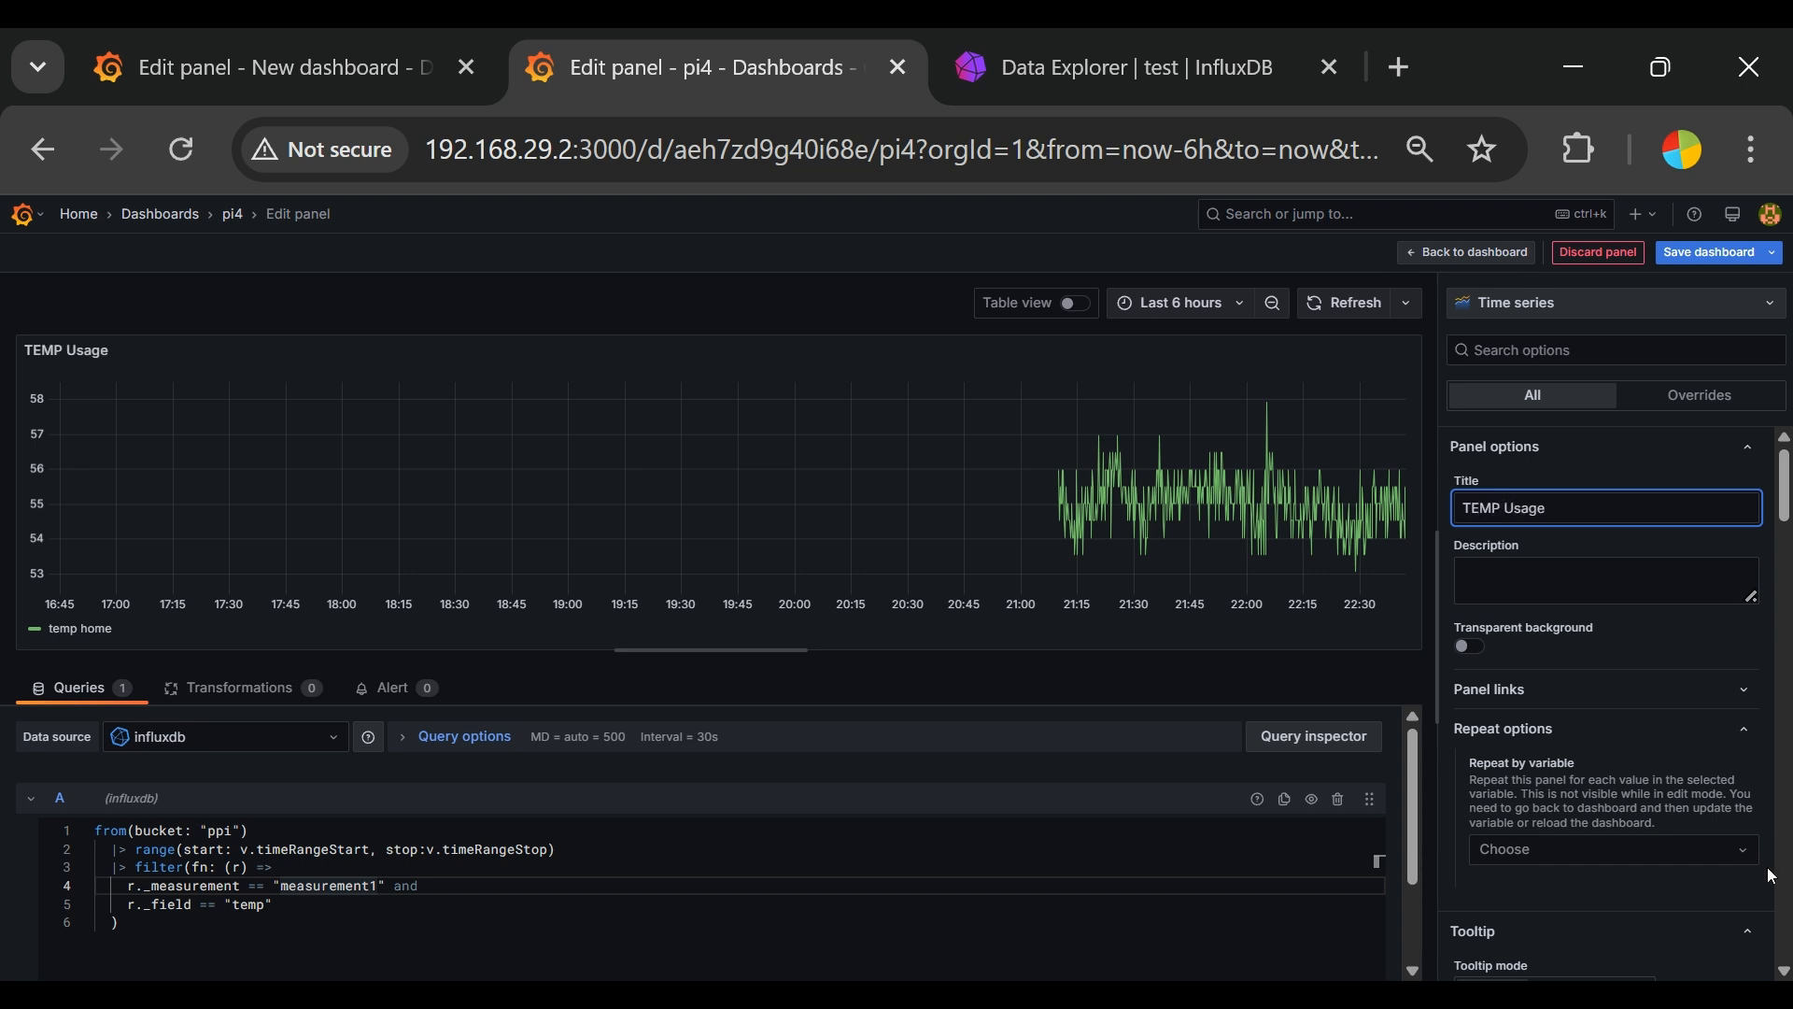
Step: Enable the transparent background for the TEMP Usage panel
scroll(1644, 766, down, 2)
scroll(1644, 766, up, 2)
scroll(1633, 768, down, 2)
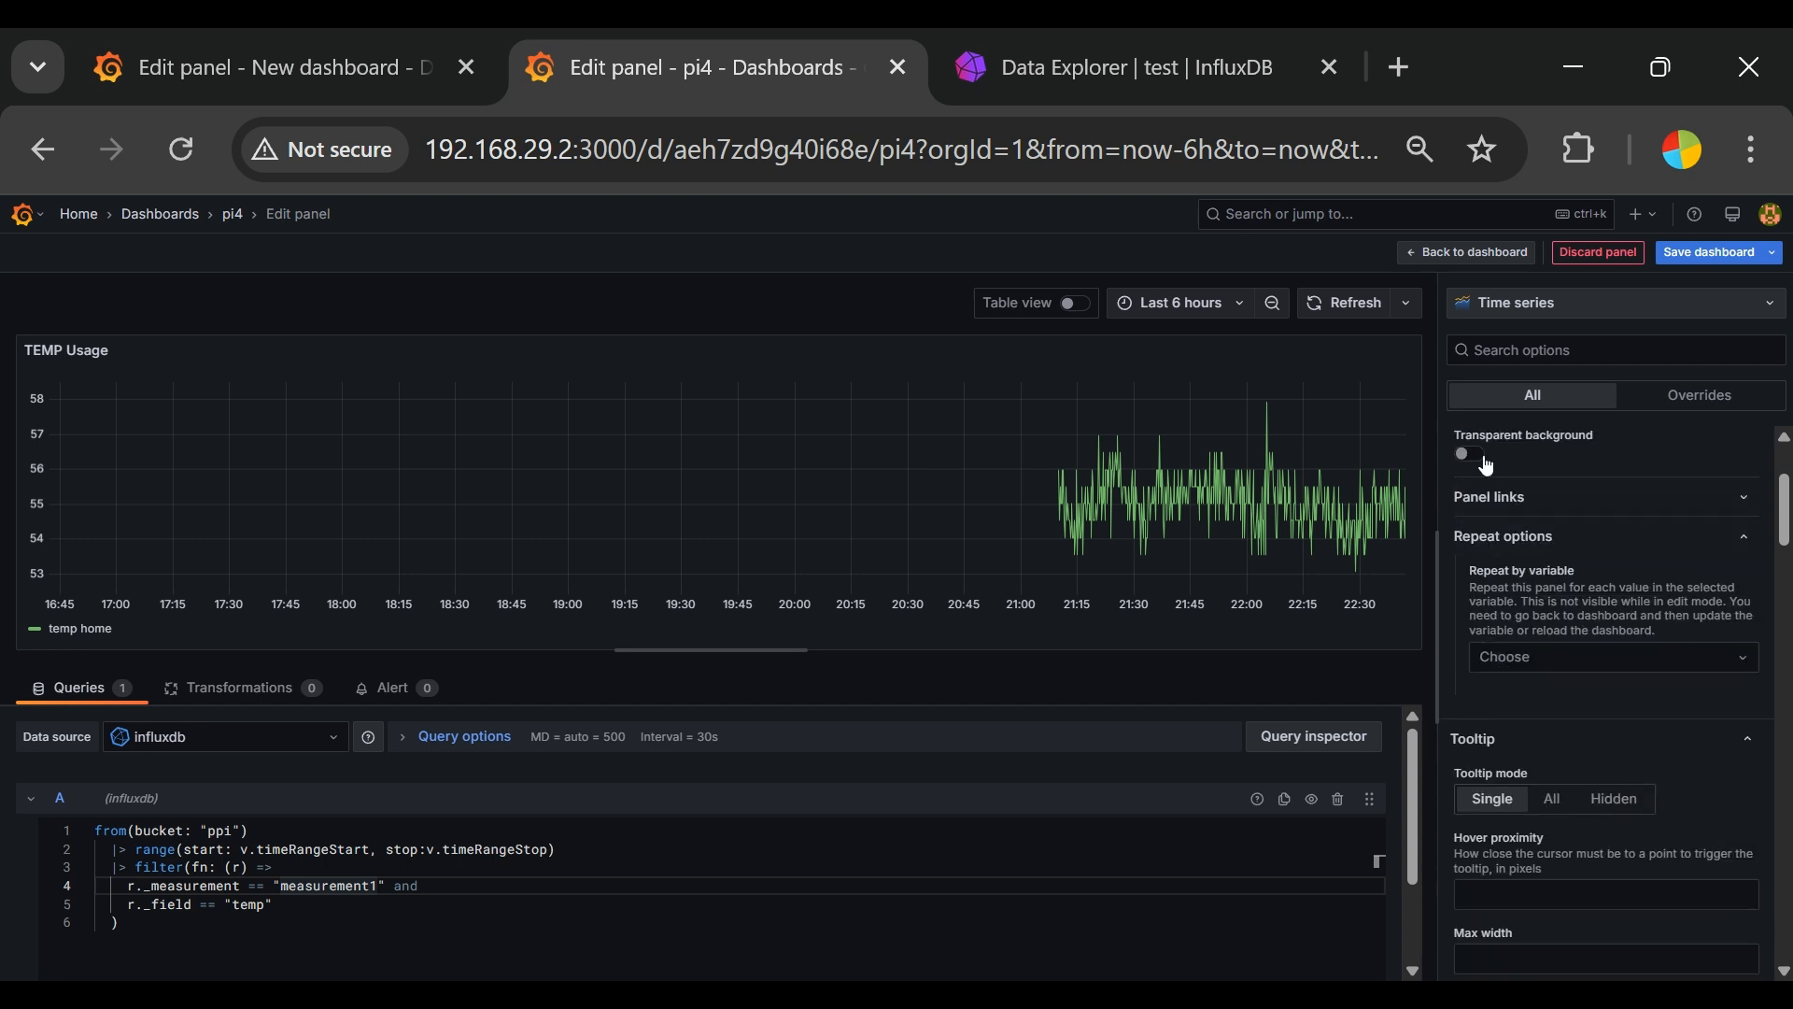
Step: Try hiding the panel's legend and make it visible again
scroll(1666, 765, down, 2)
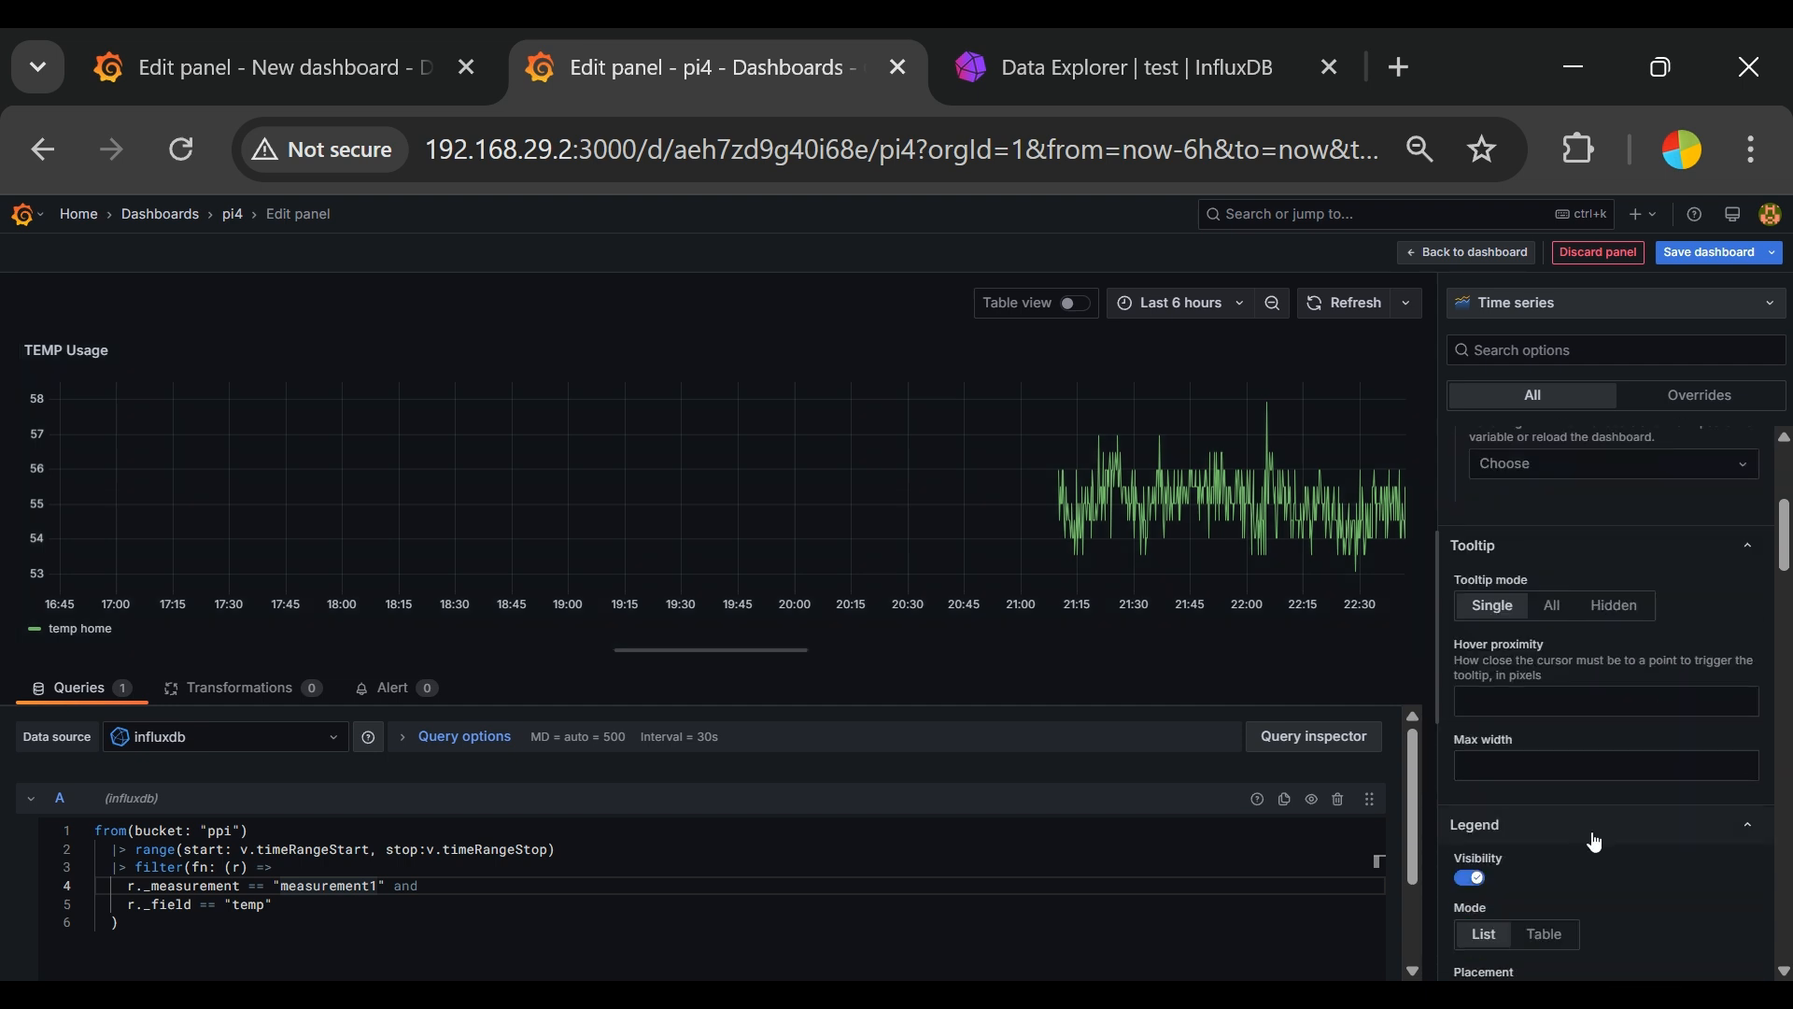
scroll(1596, 841, down, 2)
scroll(1599, 844, down, 2)
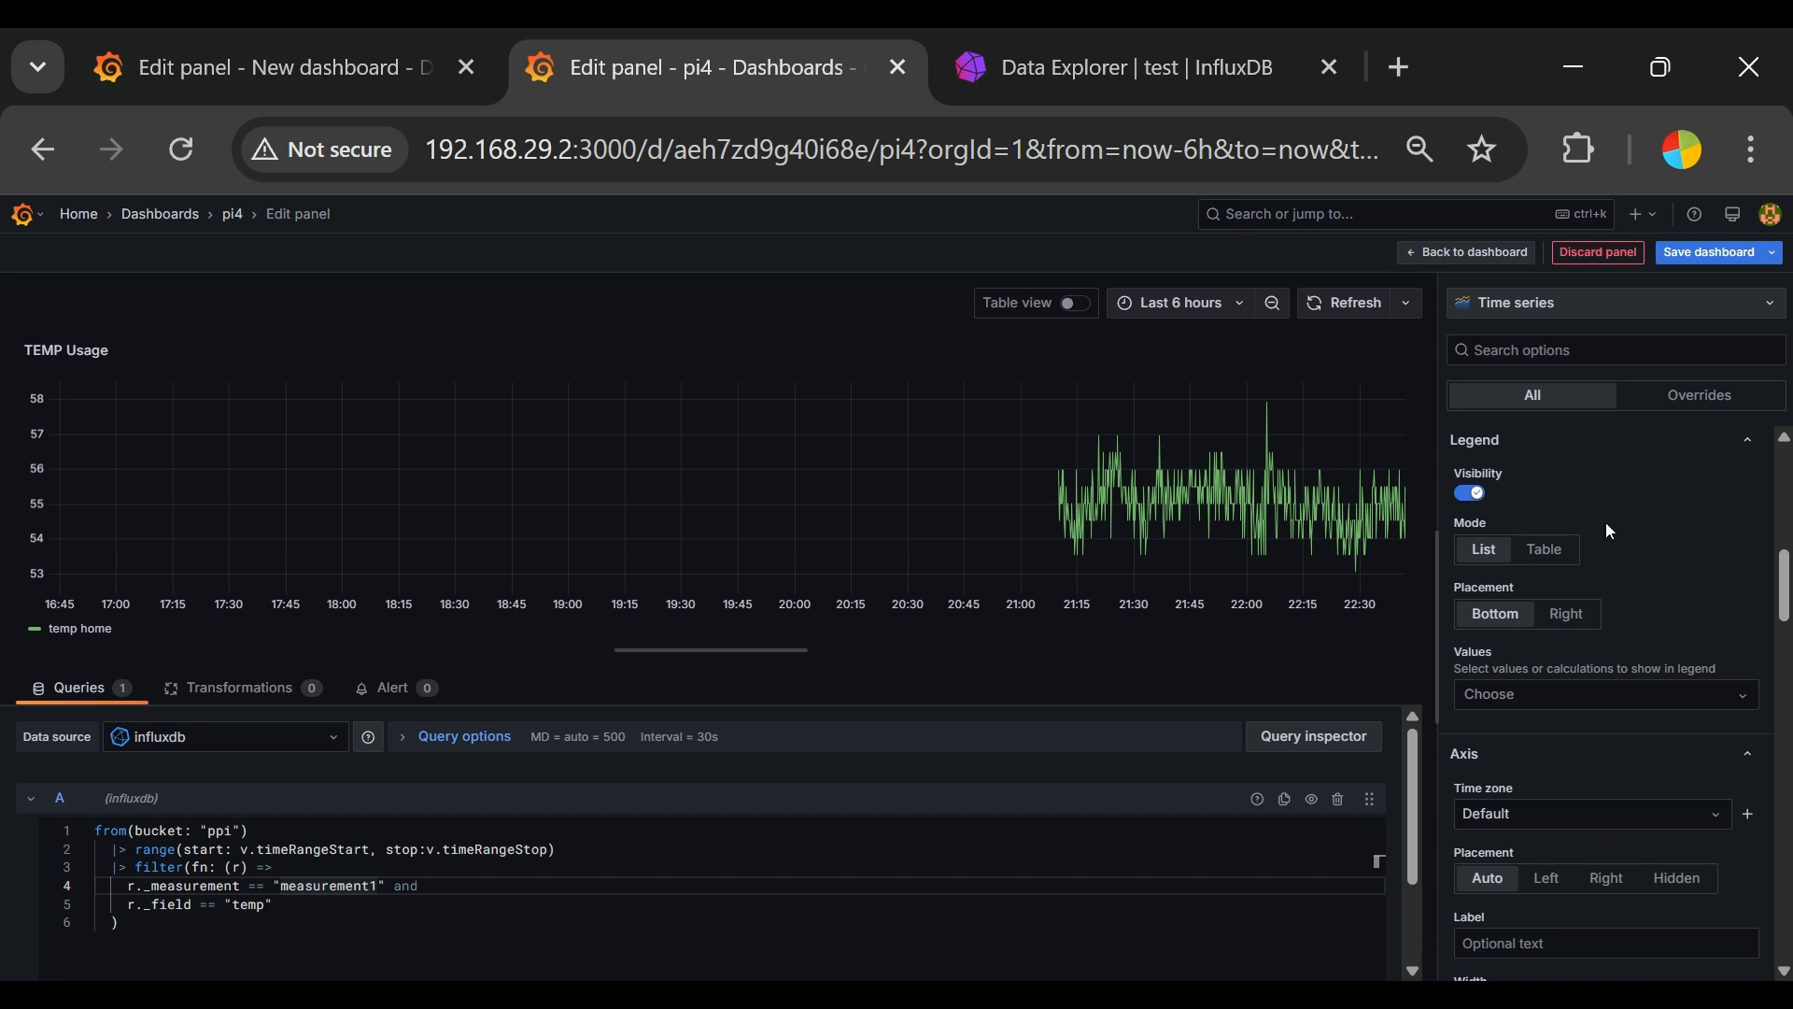
click(1473, 494)
click(1473, 494)
Step: Turn off the axis grid lines of the TEMP Usage graph
scroll(1562, 713, down, 2)
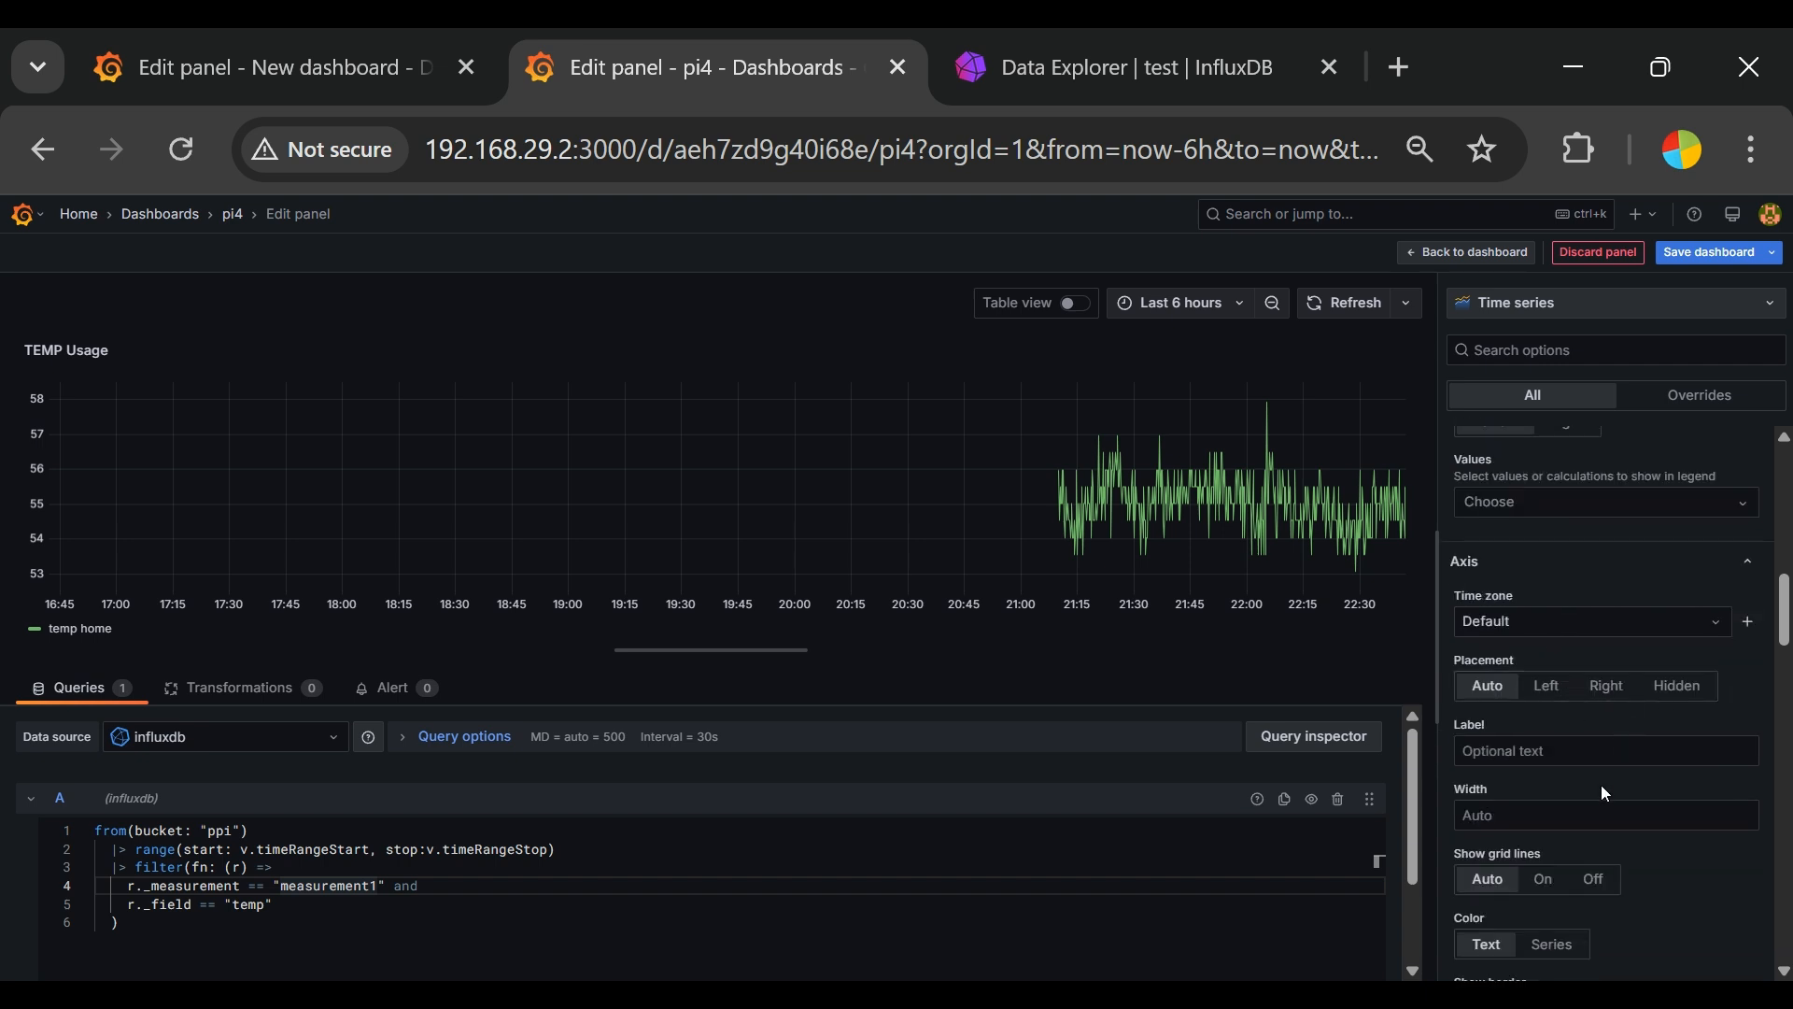
scroll(1593, 805, down, 2)
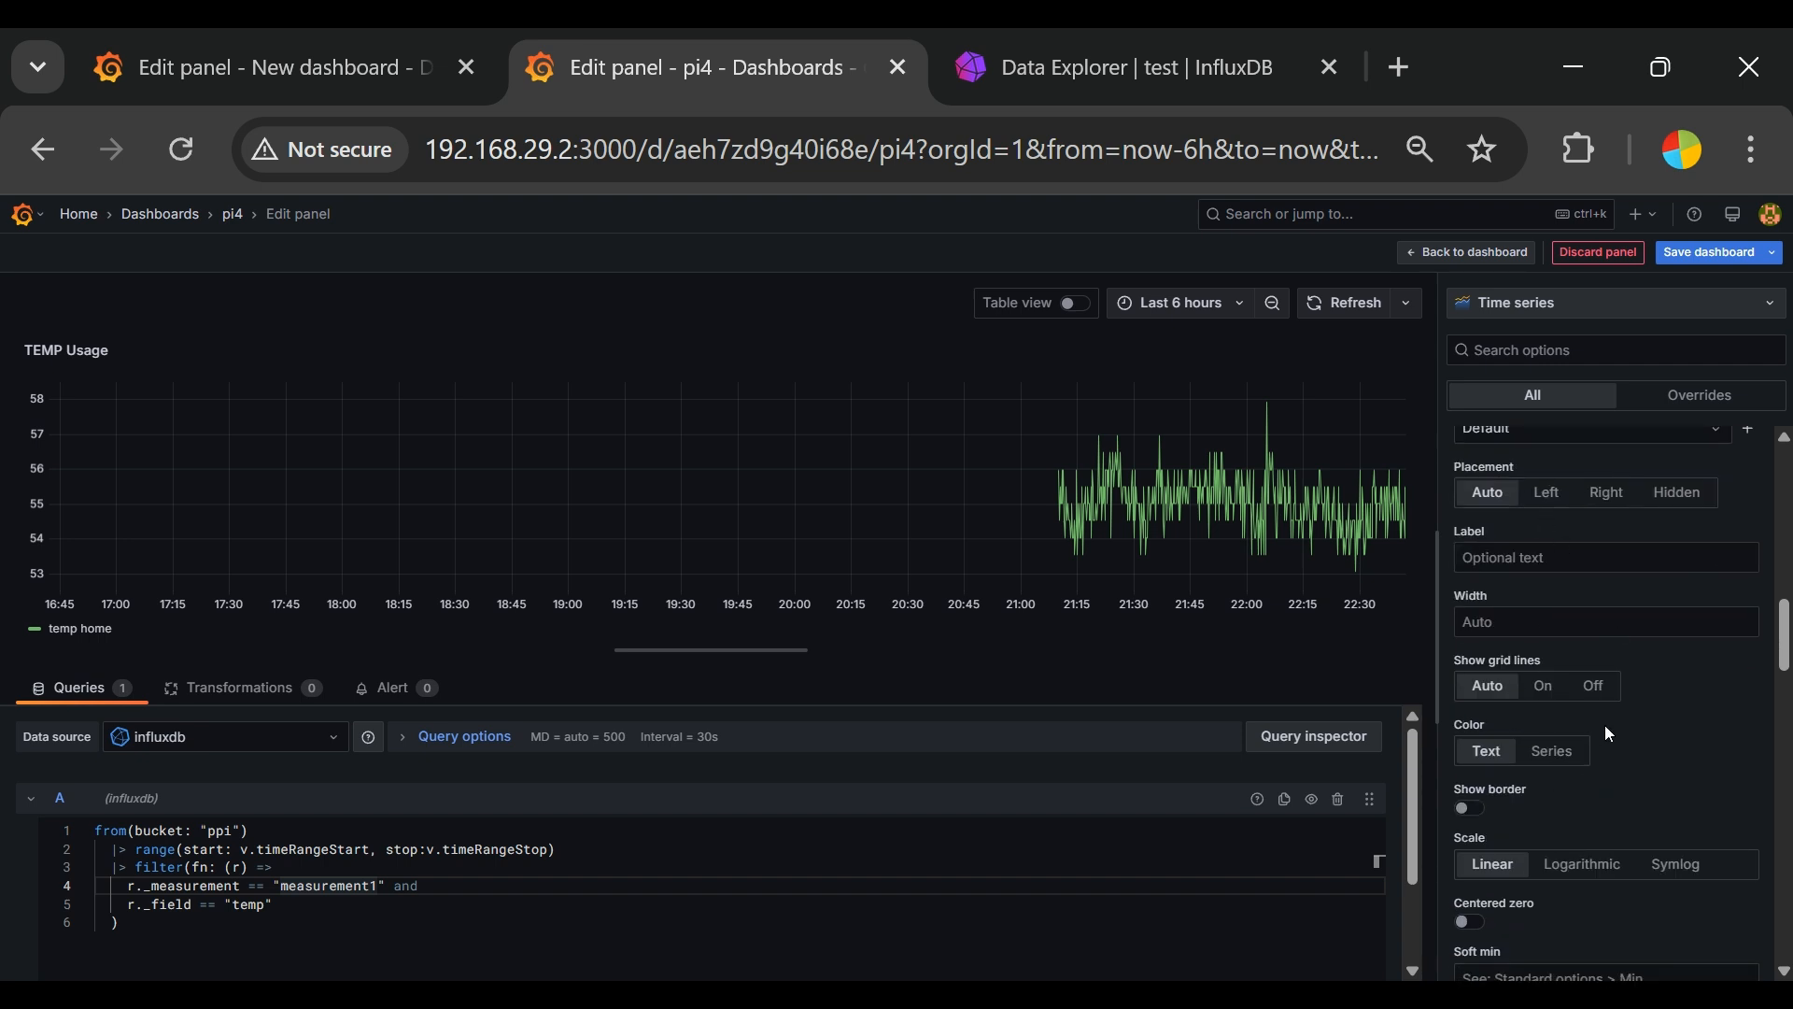
click(1544, 687)
click(1595, 691)
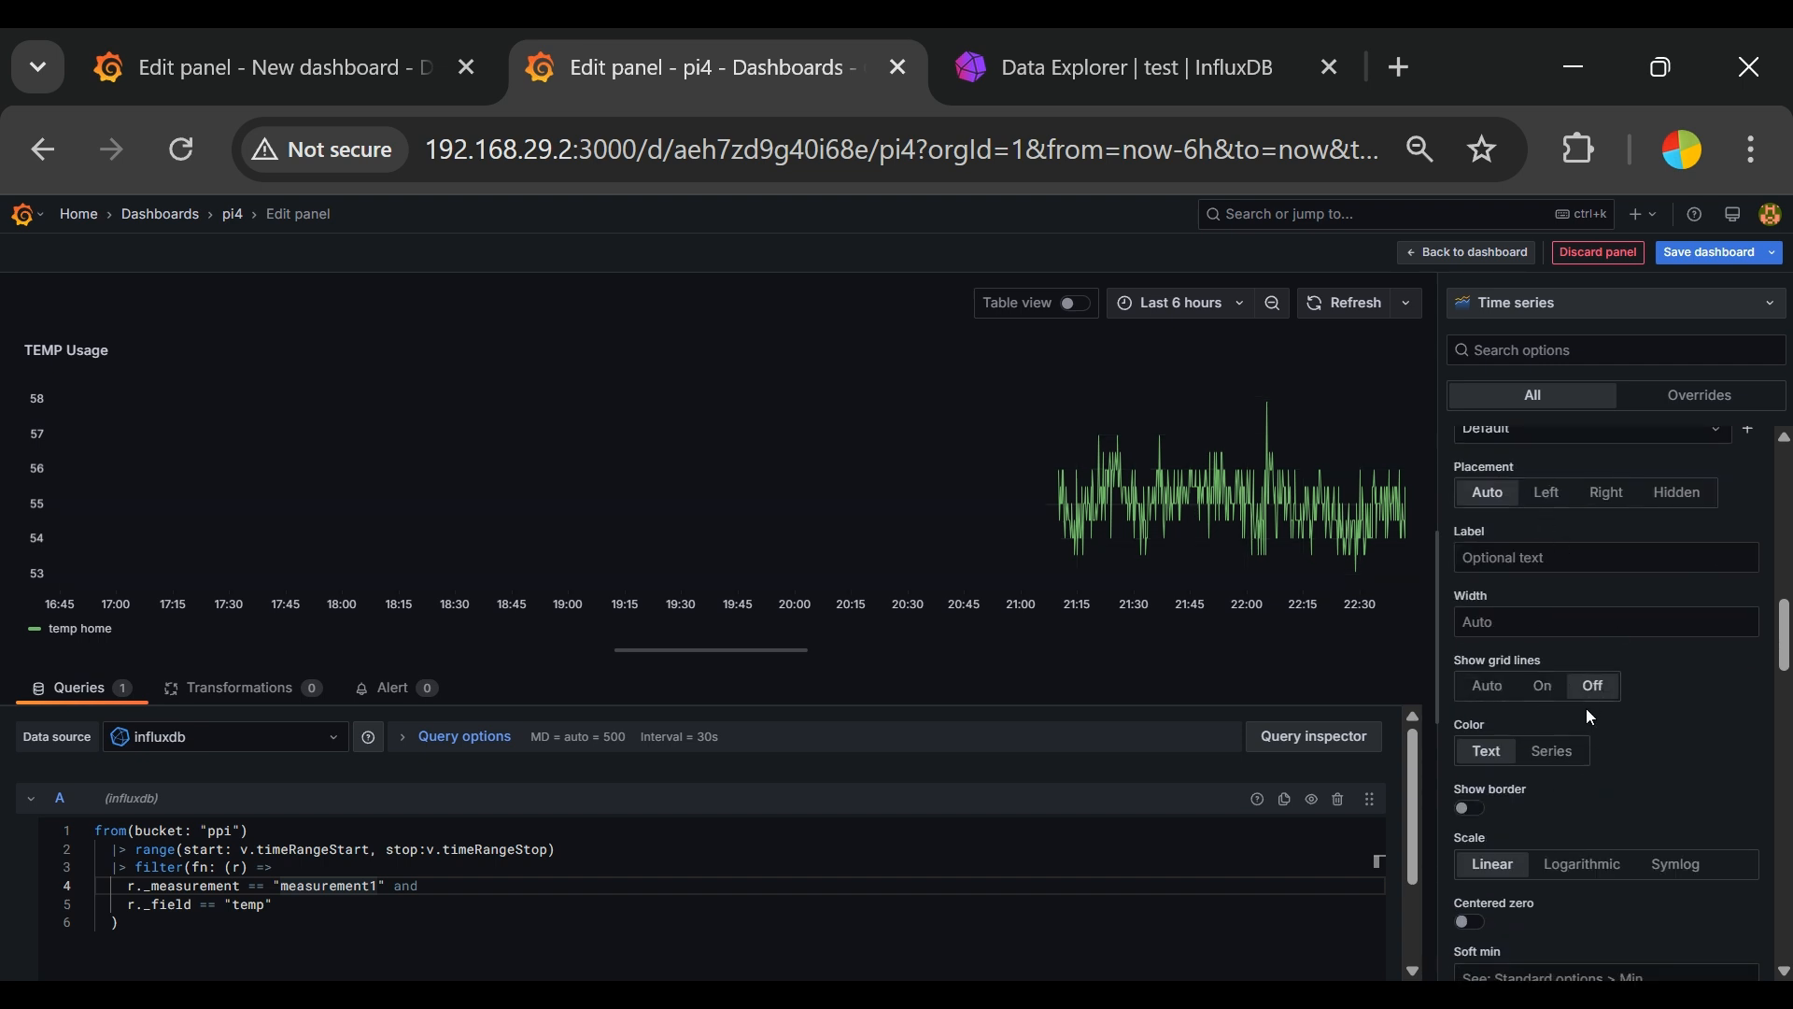
Step: Try the Series axis color and the axis border, restoring the Text color and hiding the border again
click(1565, 761)
click(1485, 754)
scroll(1637, 808, down, 2)
click(1473, 619)
click(1470, 618)
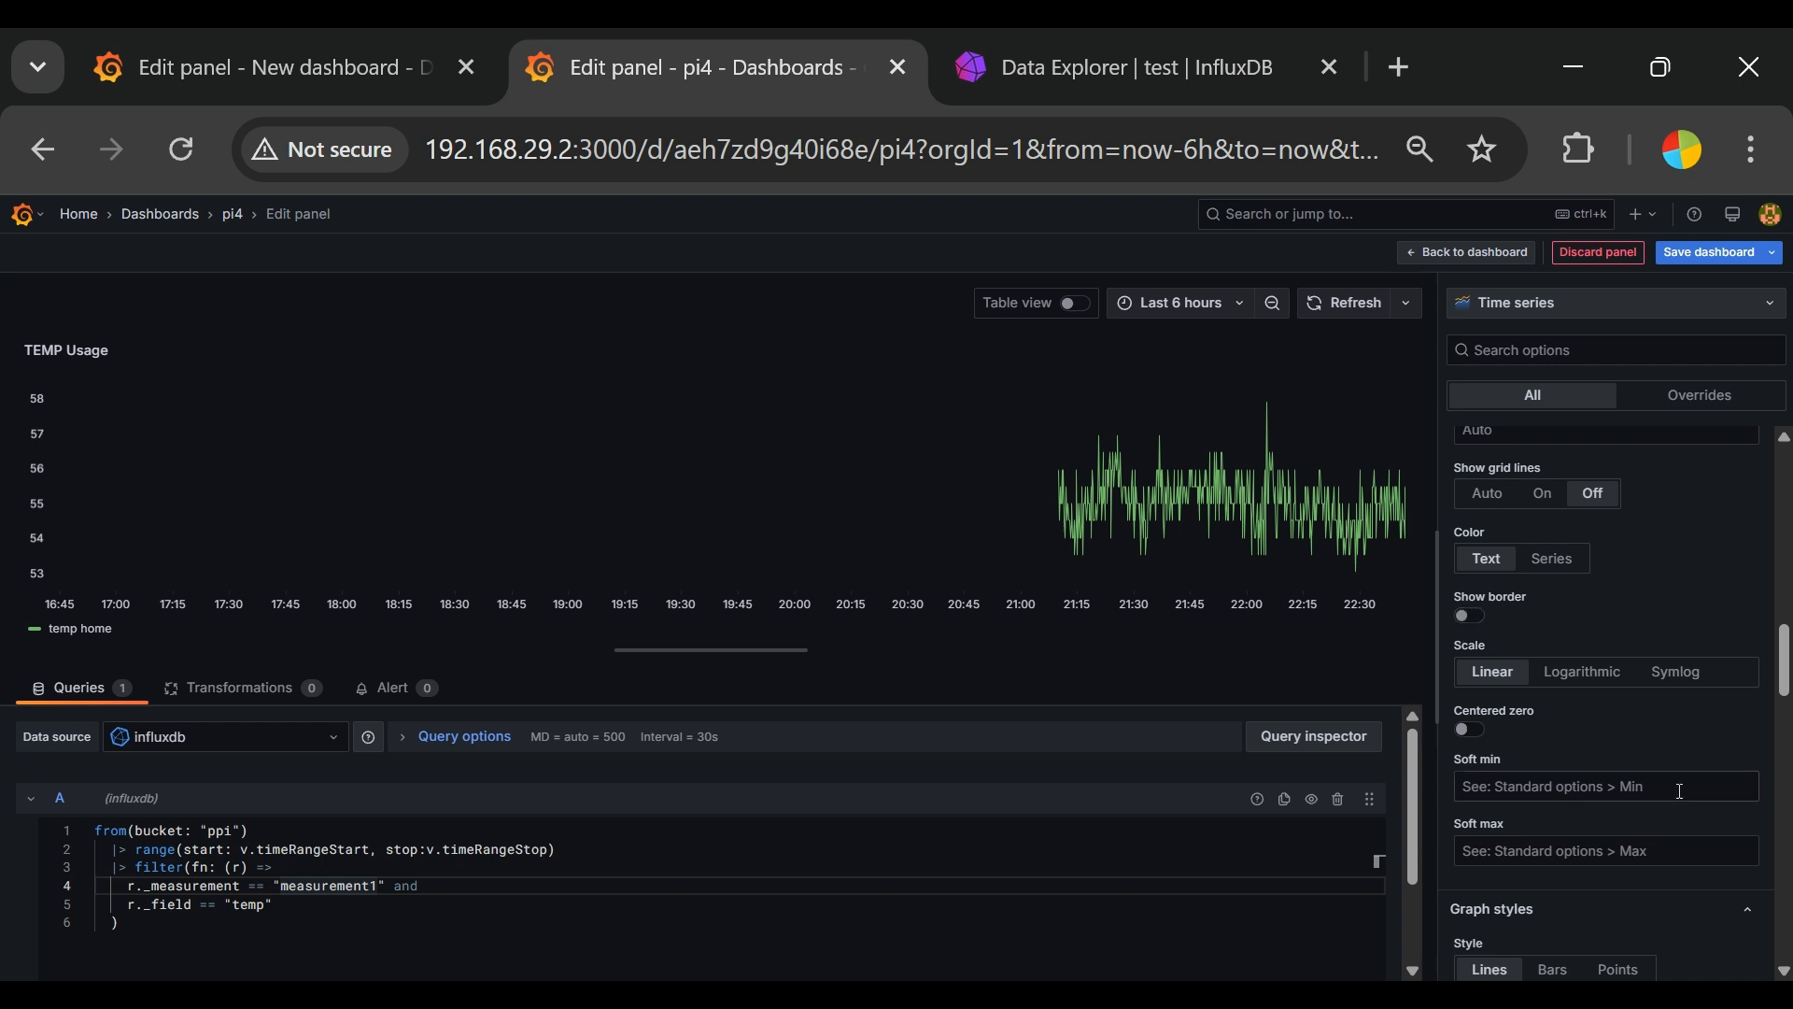
Step: Try the centered zero option on the axis and switch it back off
scroll(1652, 794, down, 2)
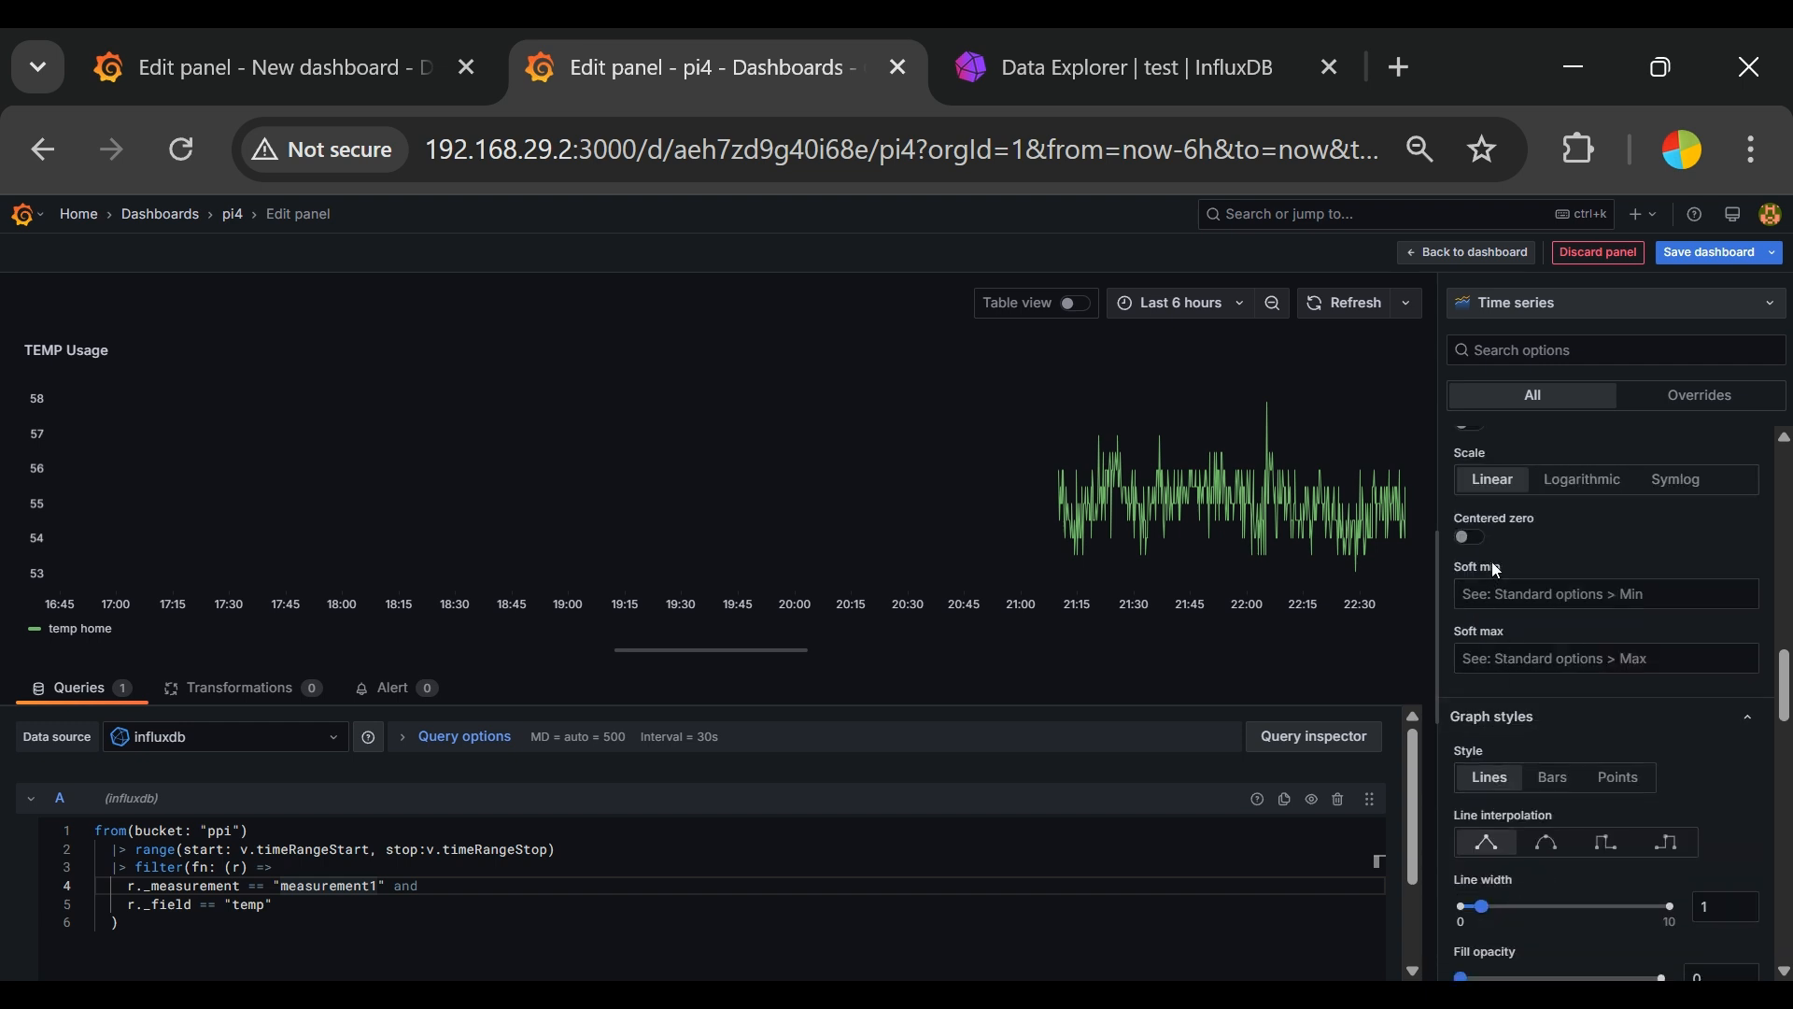
click(1472, 539)
click(1472, 539)
Step: Try the Bars and Points graph styles and smooth interpolation, returning to Lines with linear interpolation
scroll(1655, 804, down, 2)
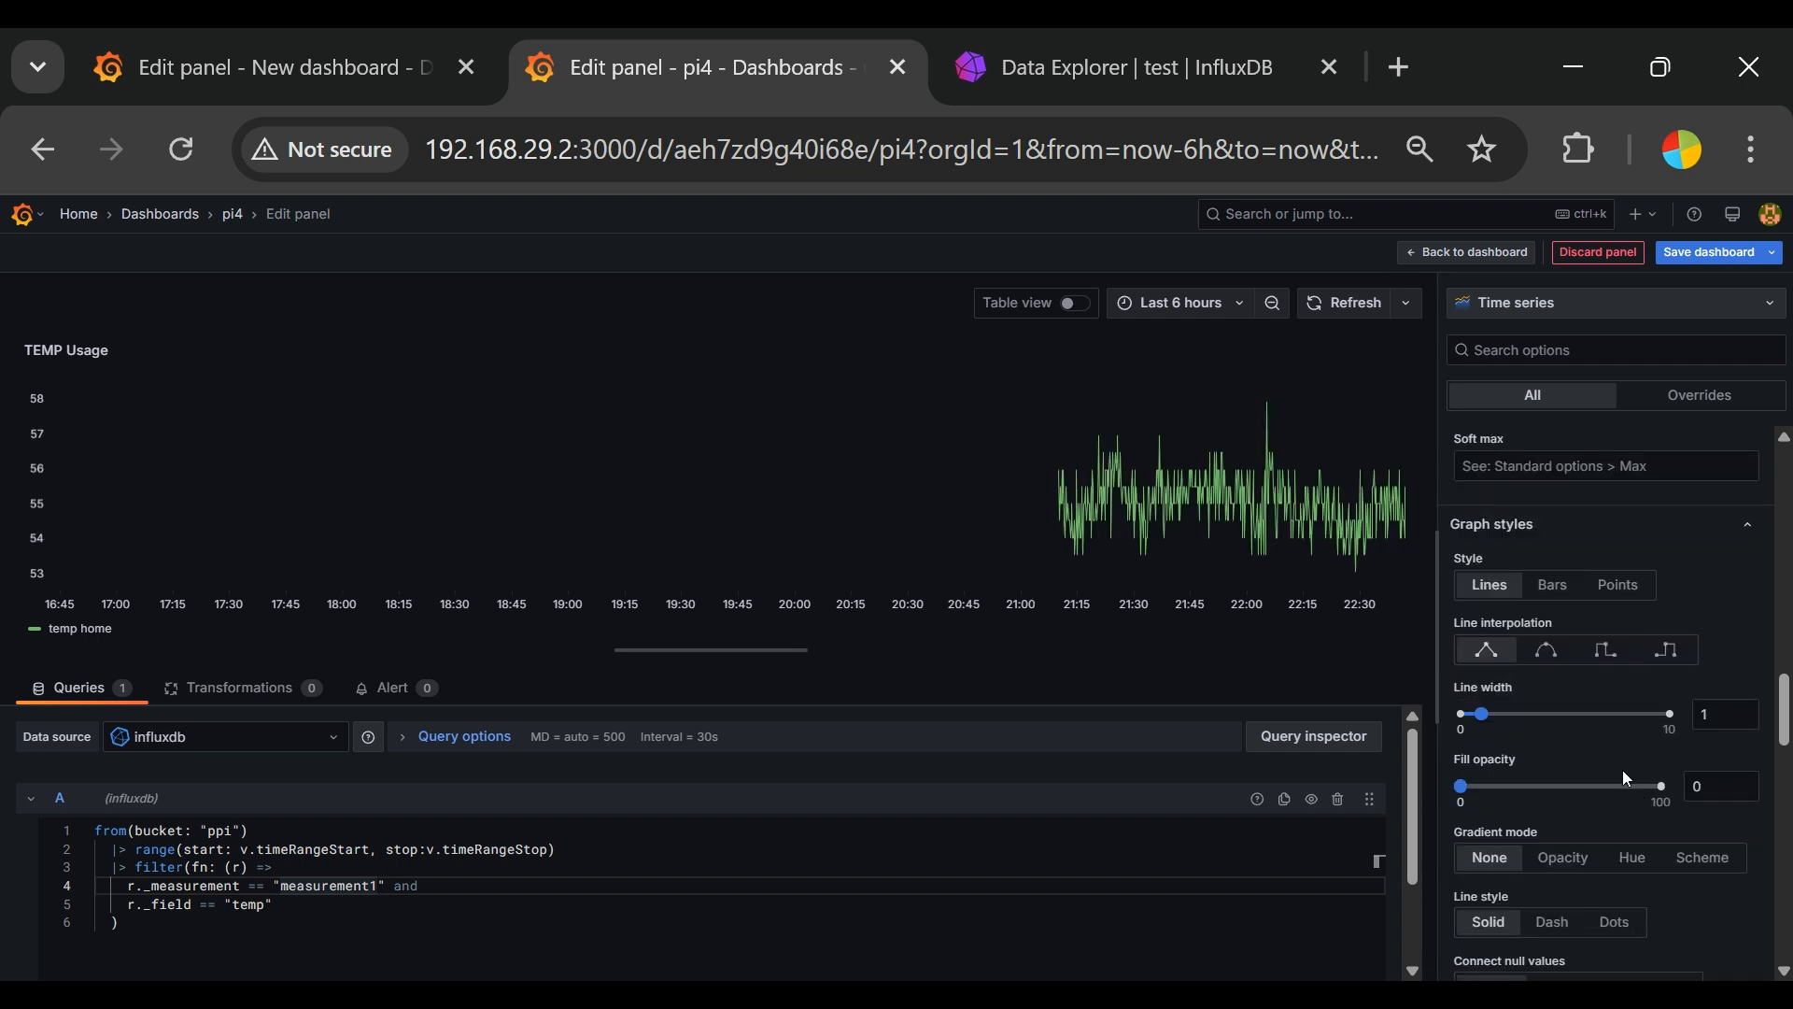
click(1556, 600)
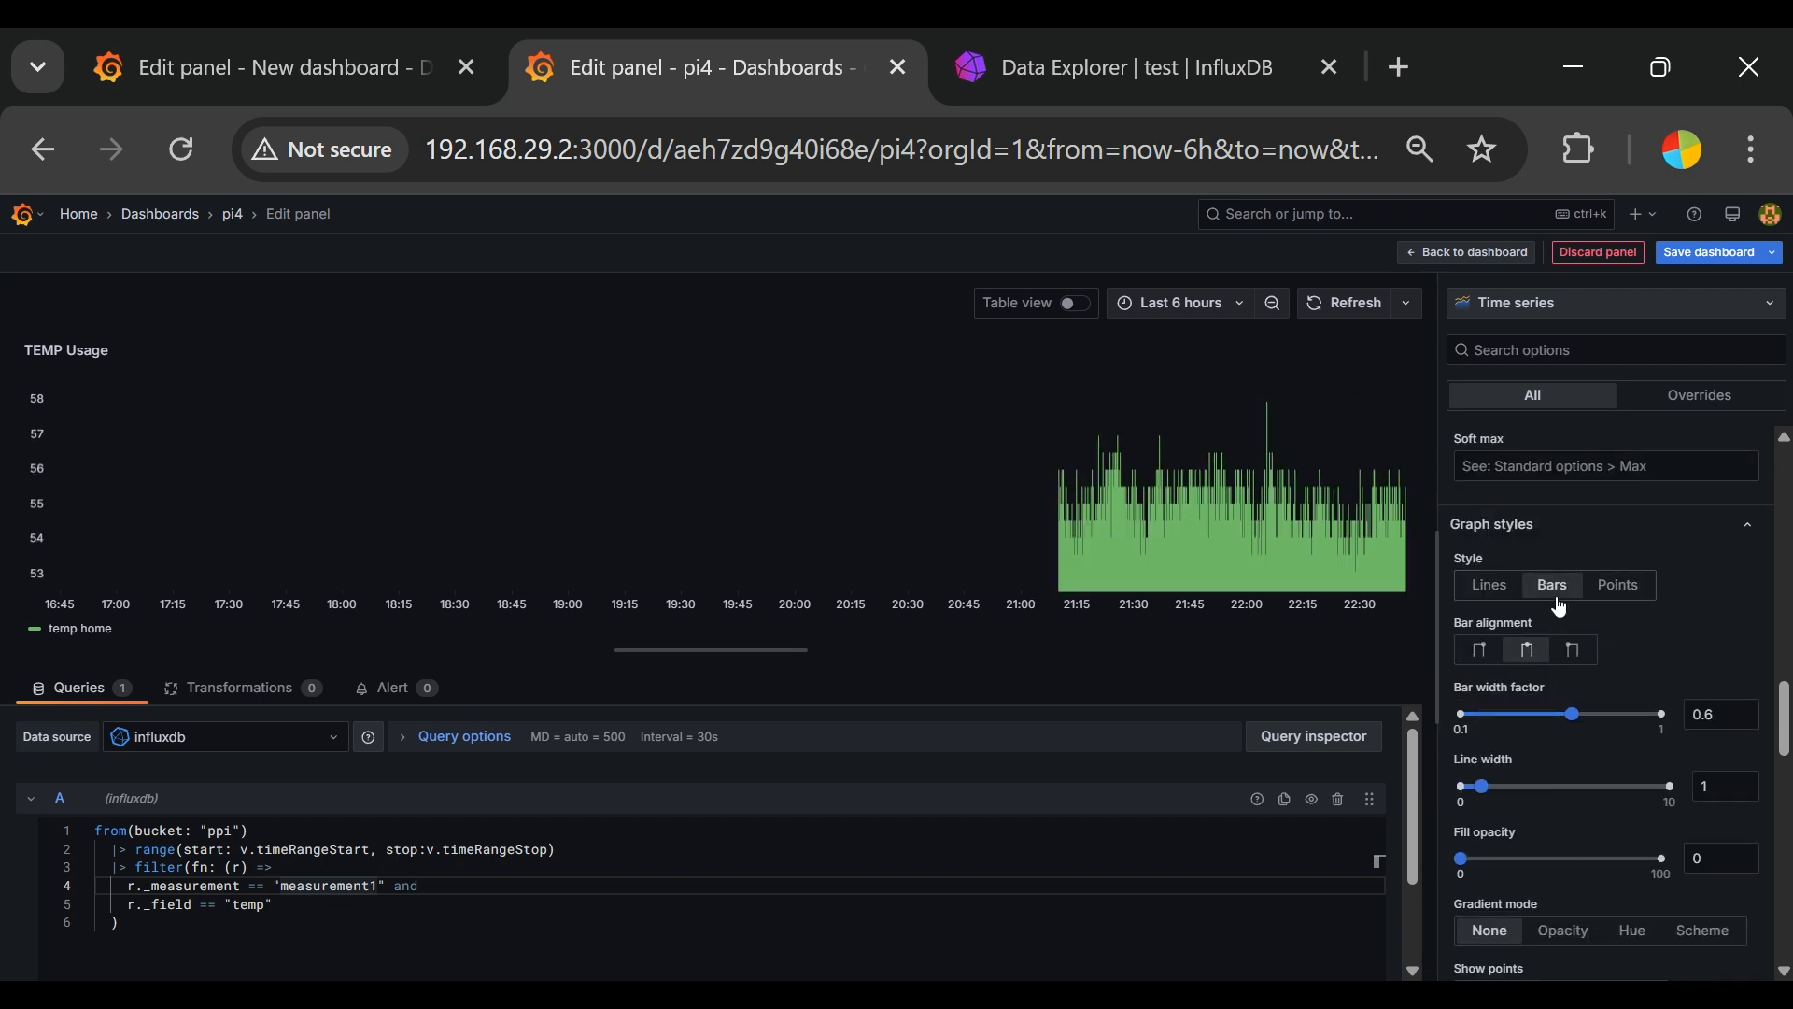
click(1545, 601)
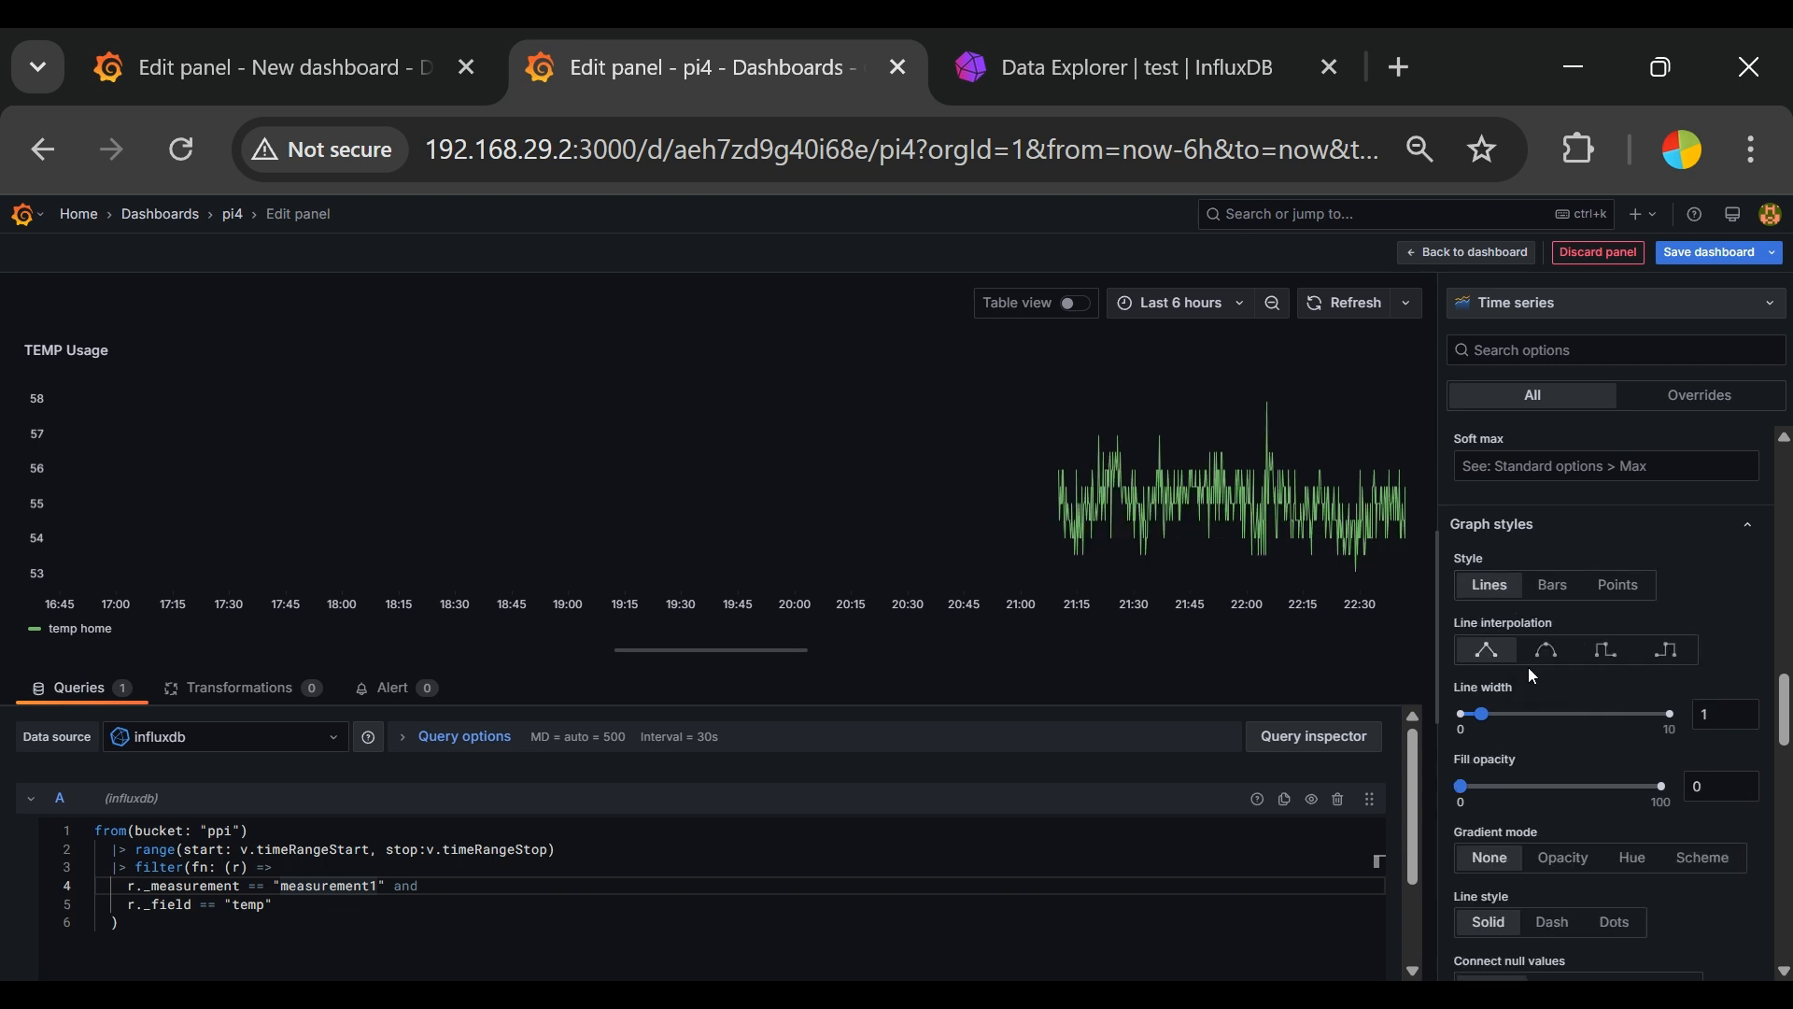
click(1553, 589)
click(1637, 589)
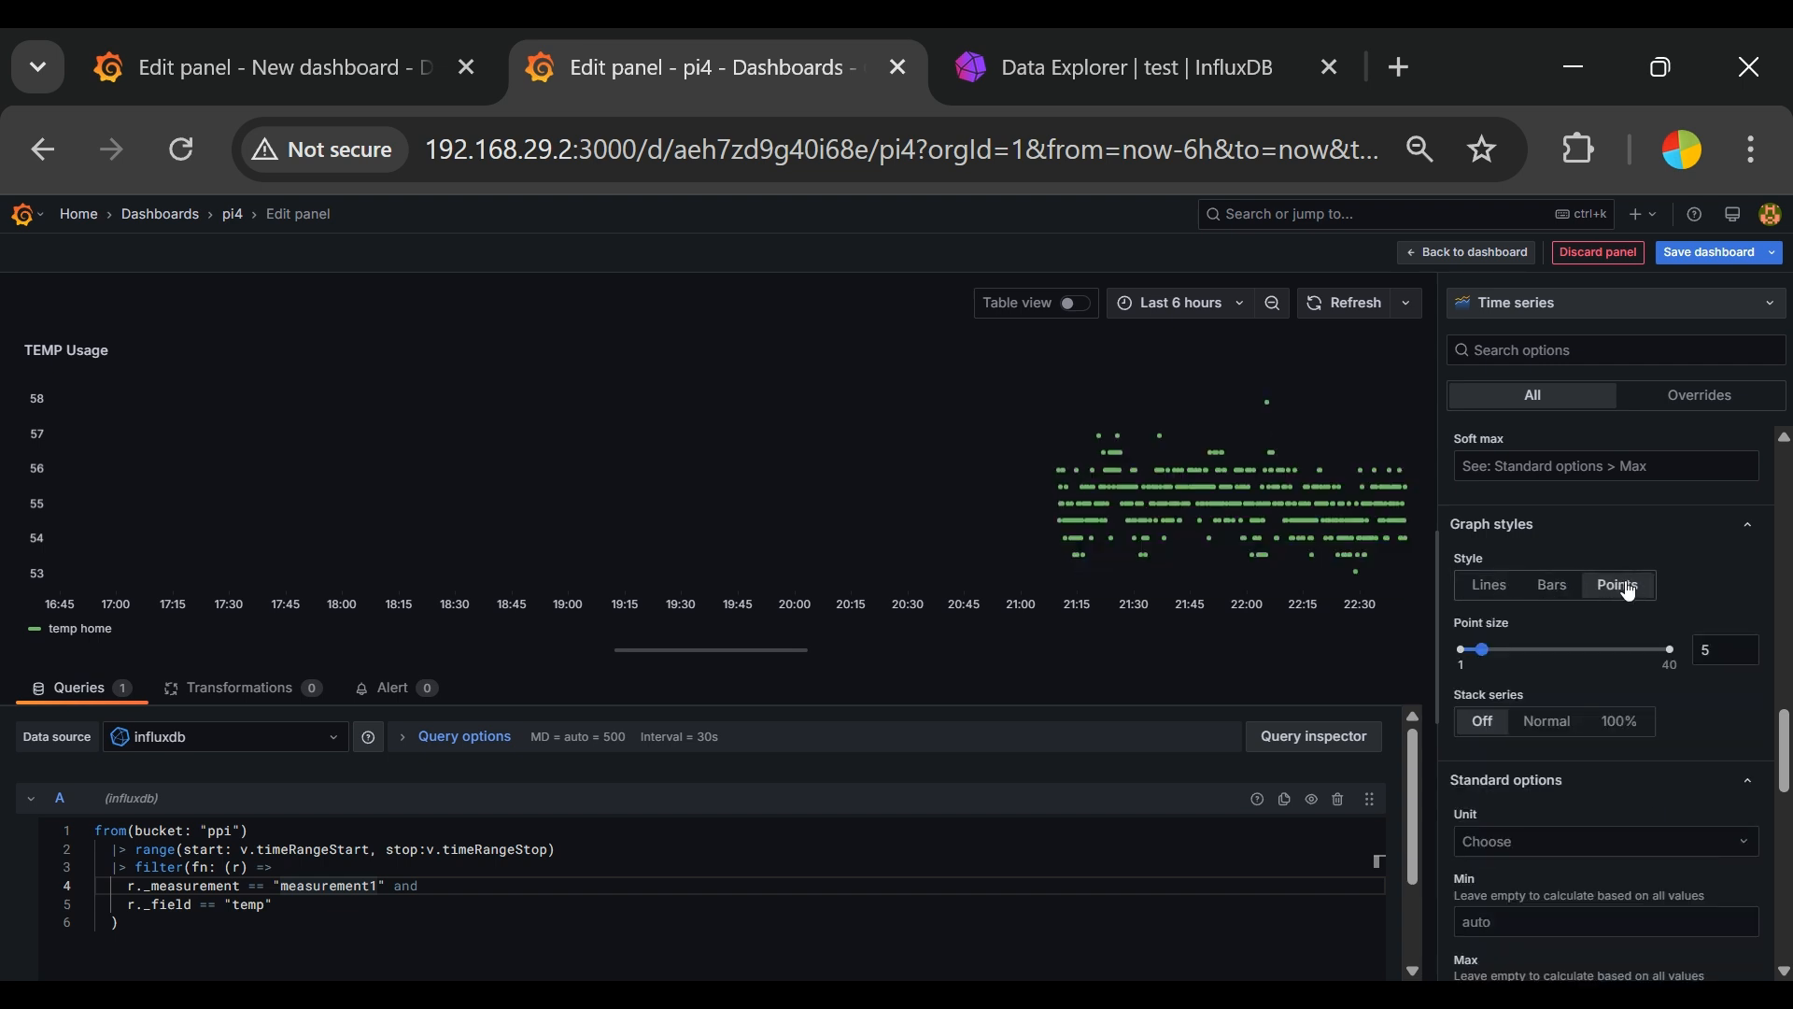
click(1555, 588)
click(1489, 590)
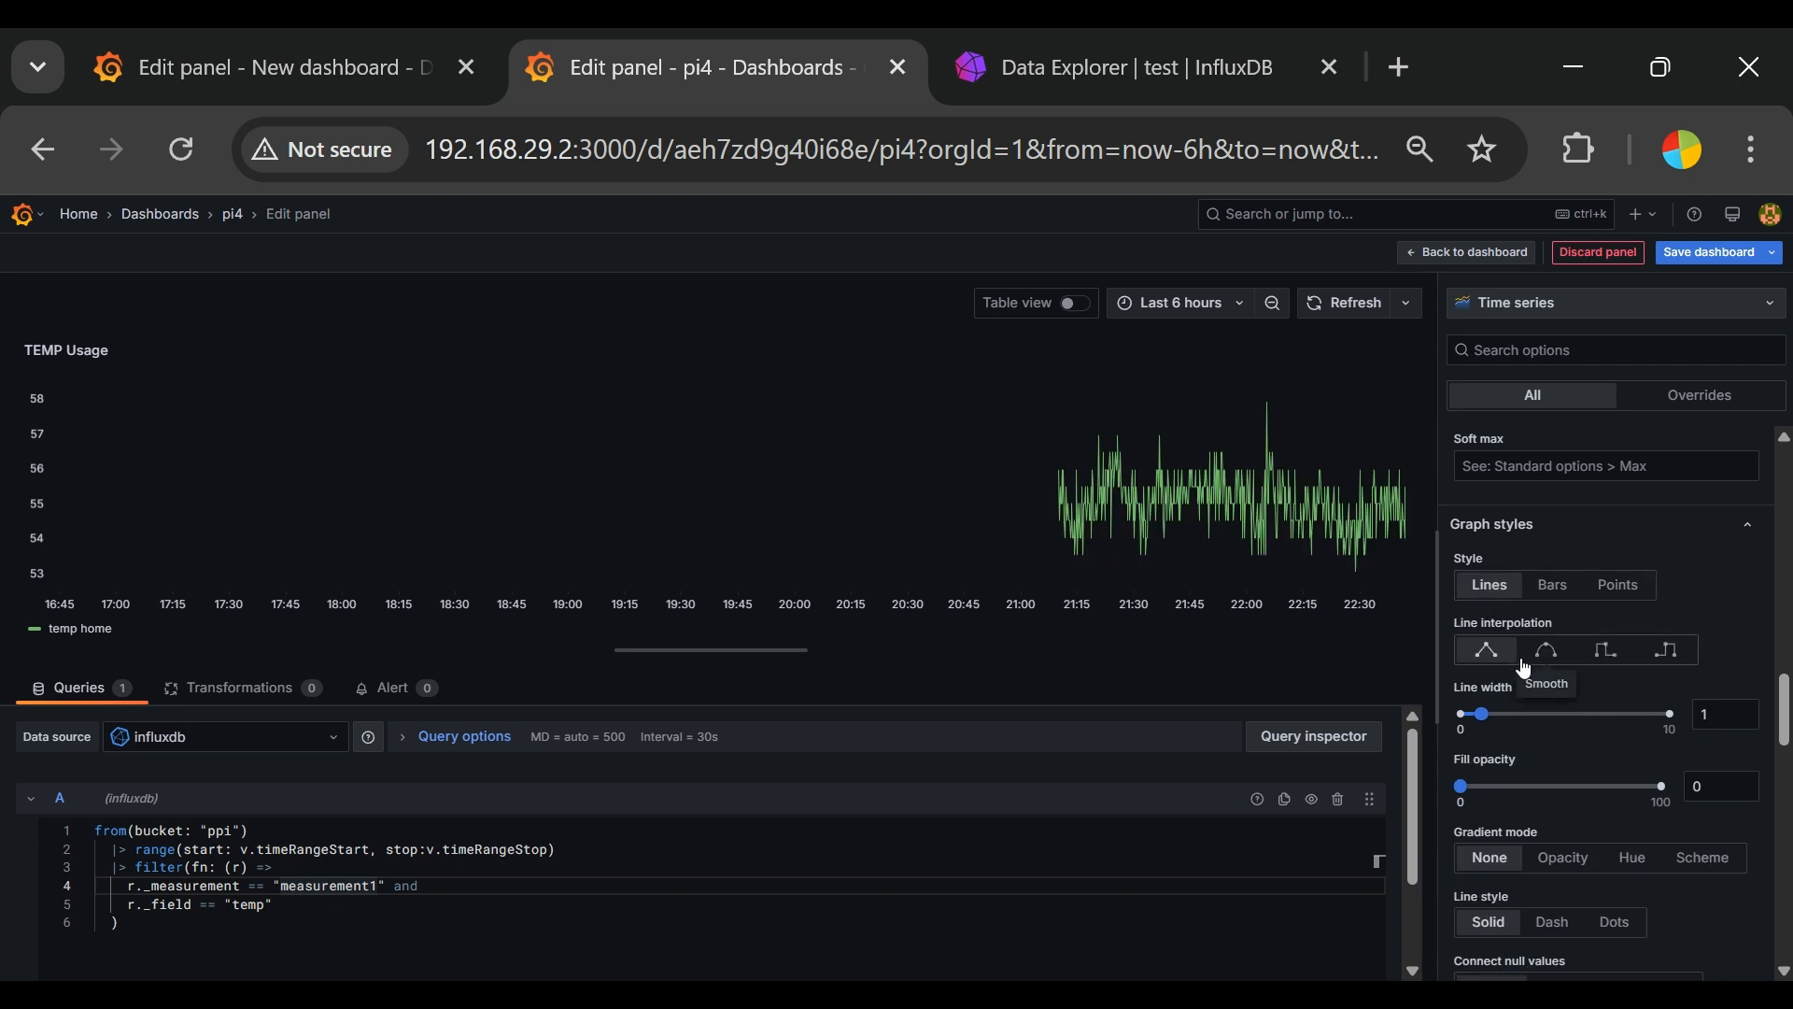
click(1548, 651)
click(1488, 651)
Step: Try the Scheme gradient mode and Dash line style, restoring the gradient to None and the line to Solid
scroll(1691, 840, down, 2)
scroll(1689, 829, down, 1)
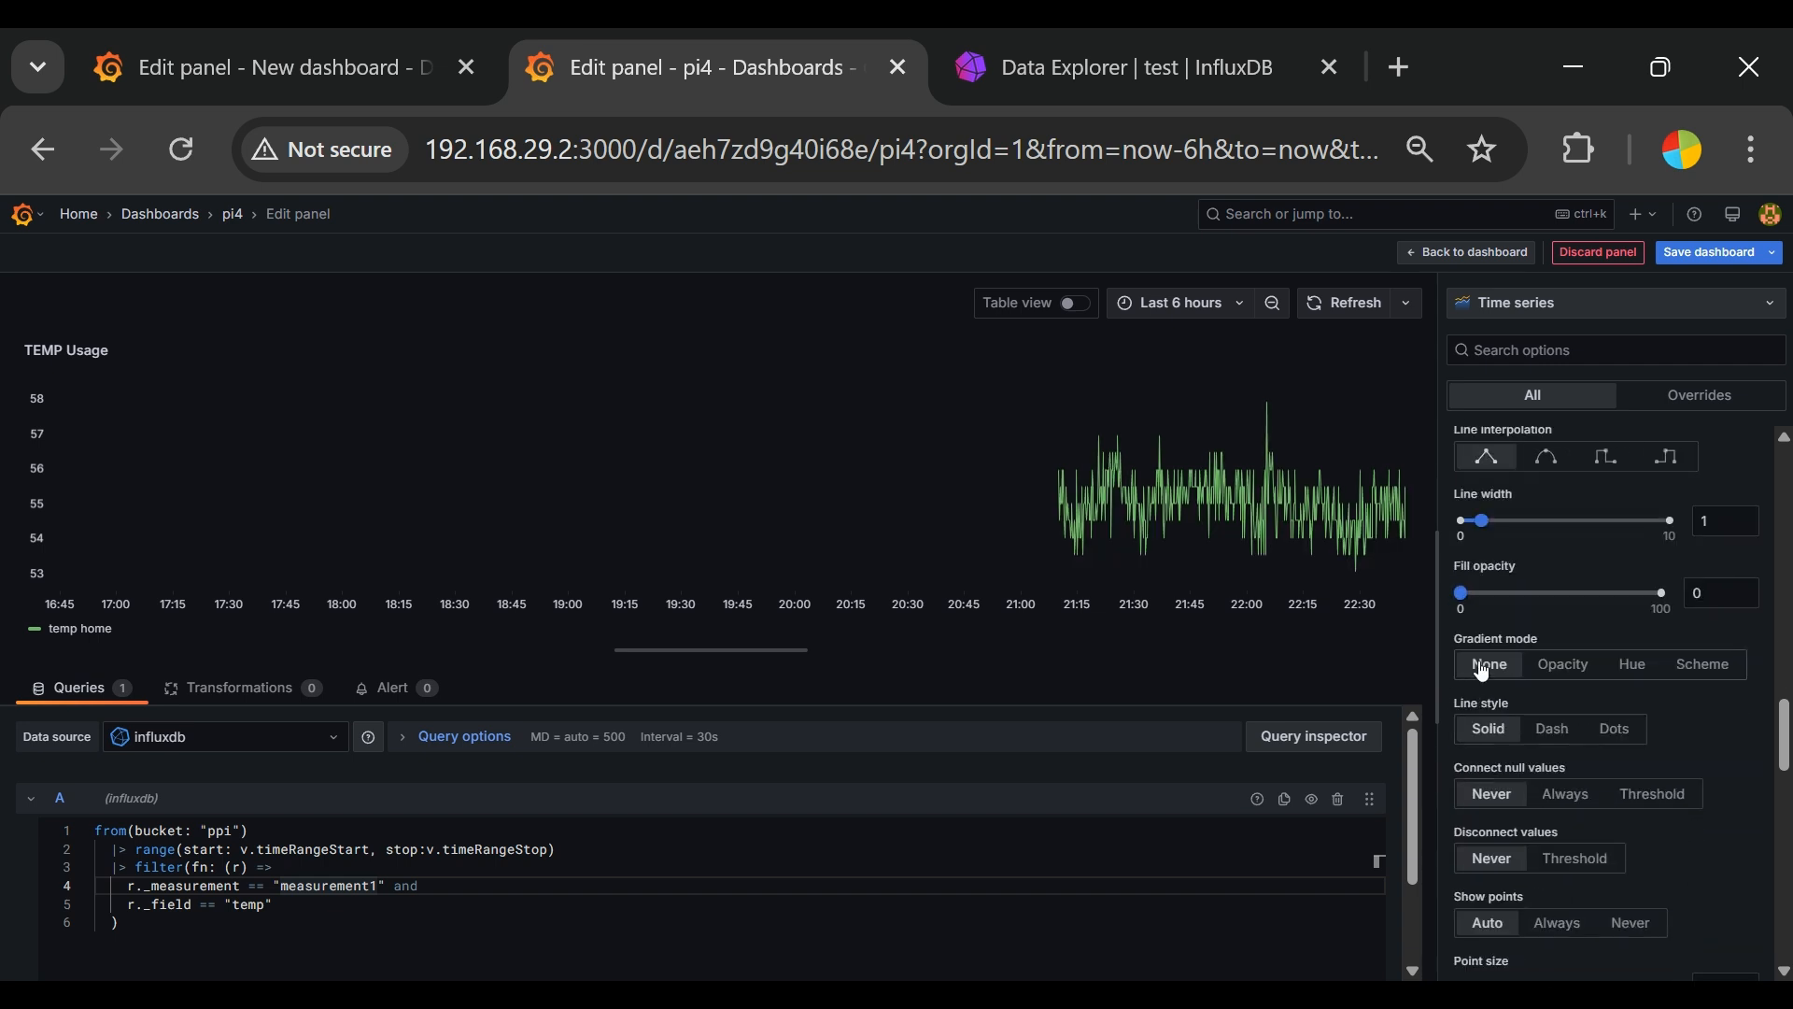
click(1709, 666)
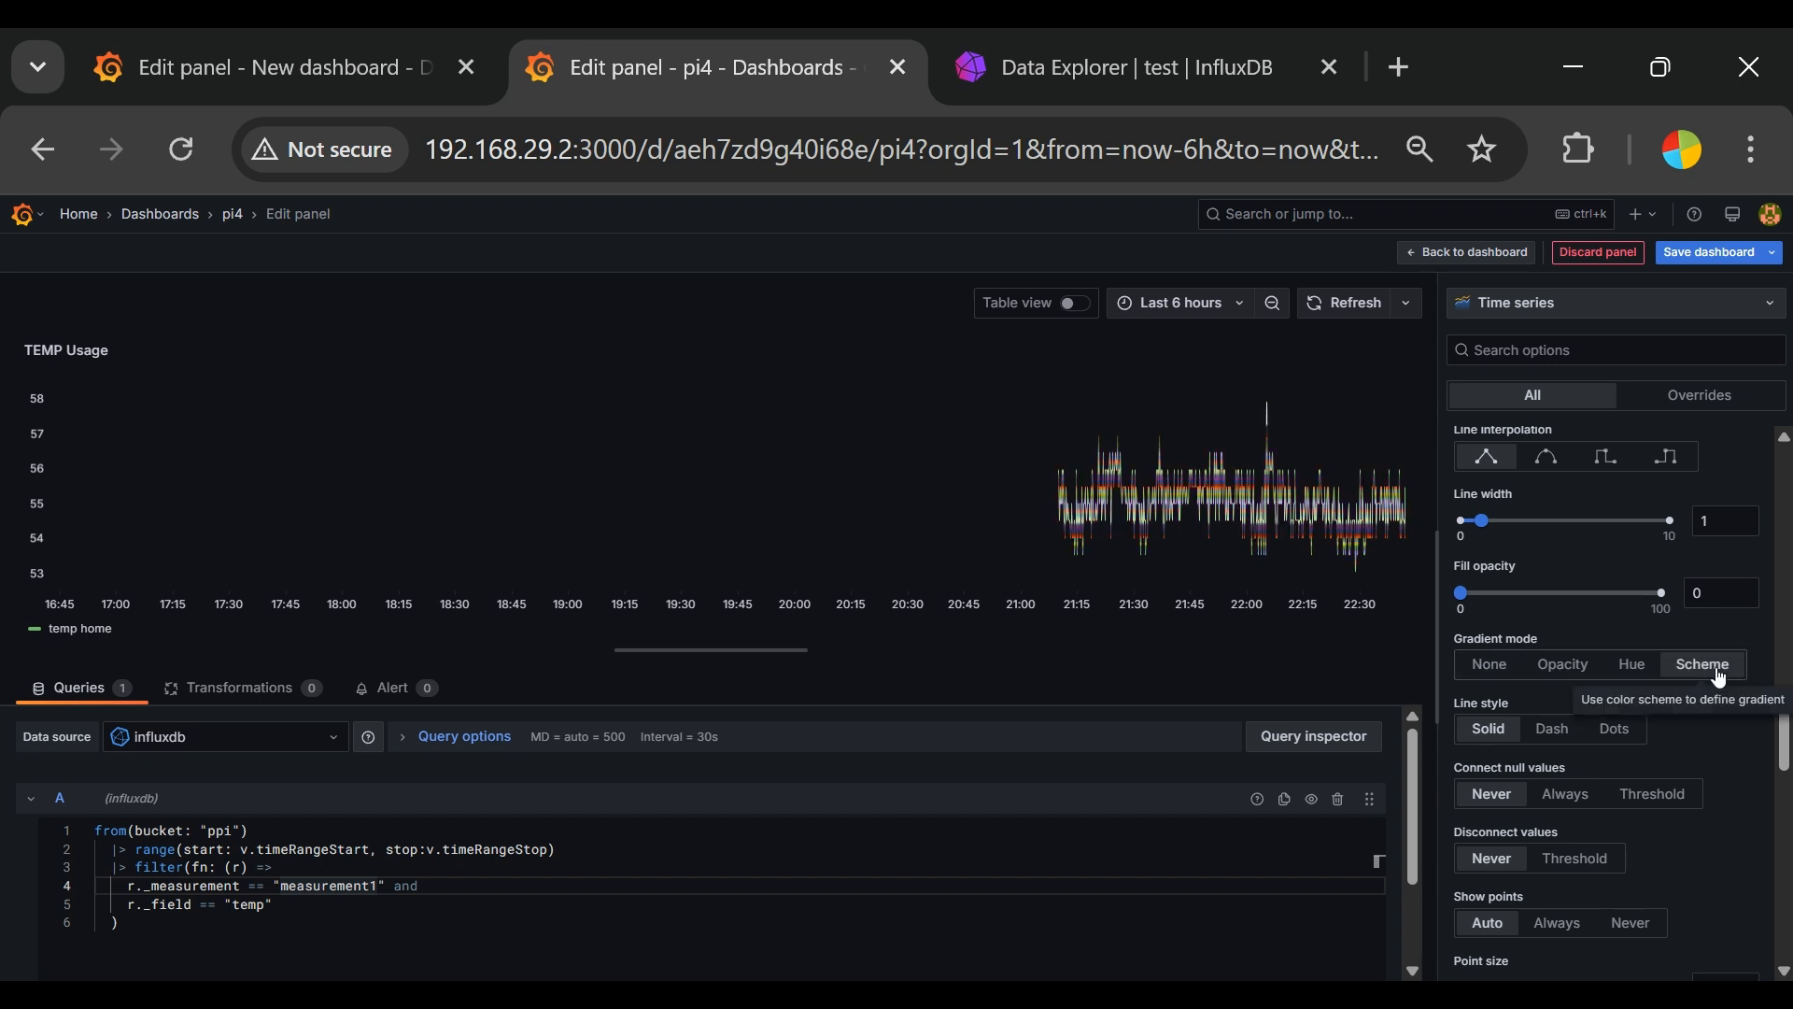
click(1566, 741)
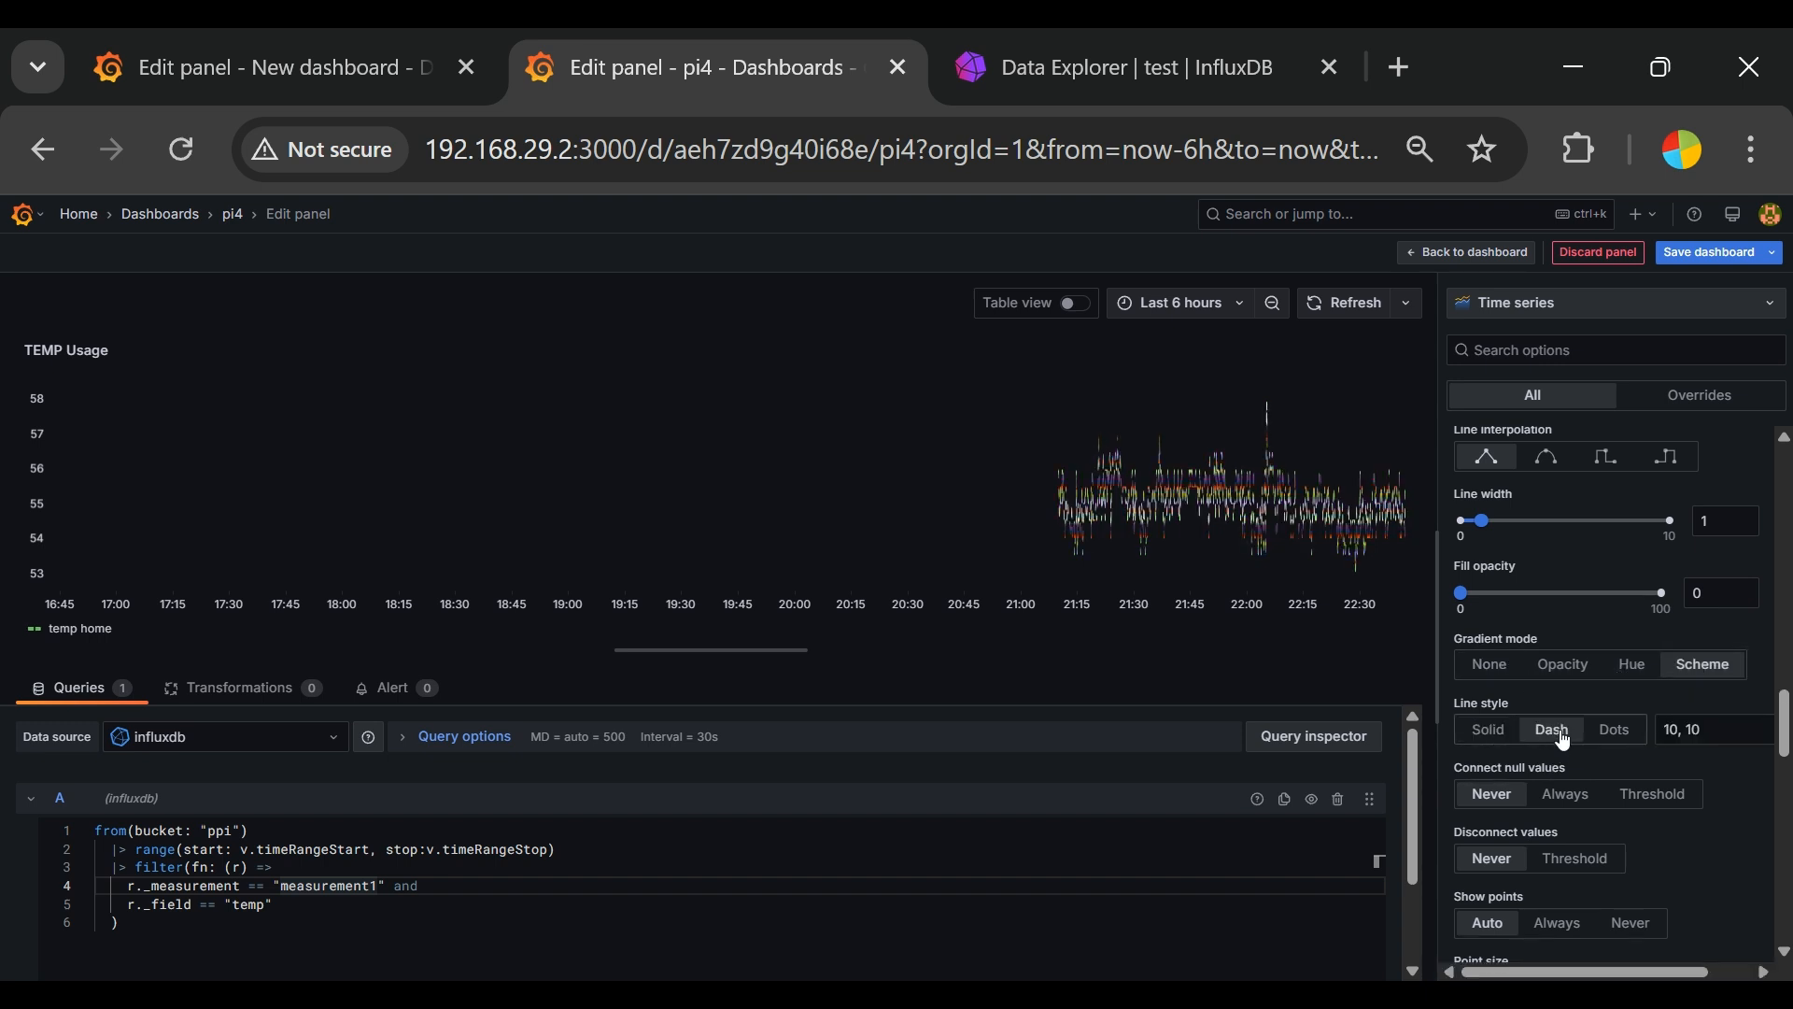
click(1493, 734)
click(1506, 666)
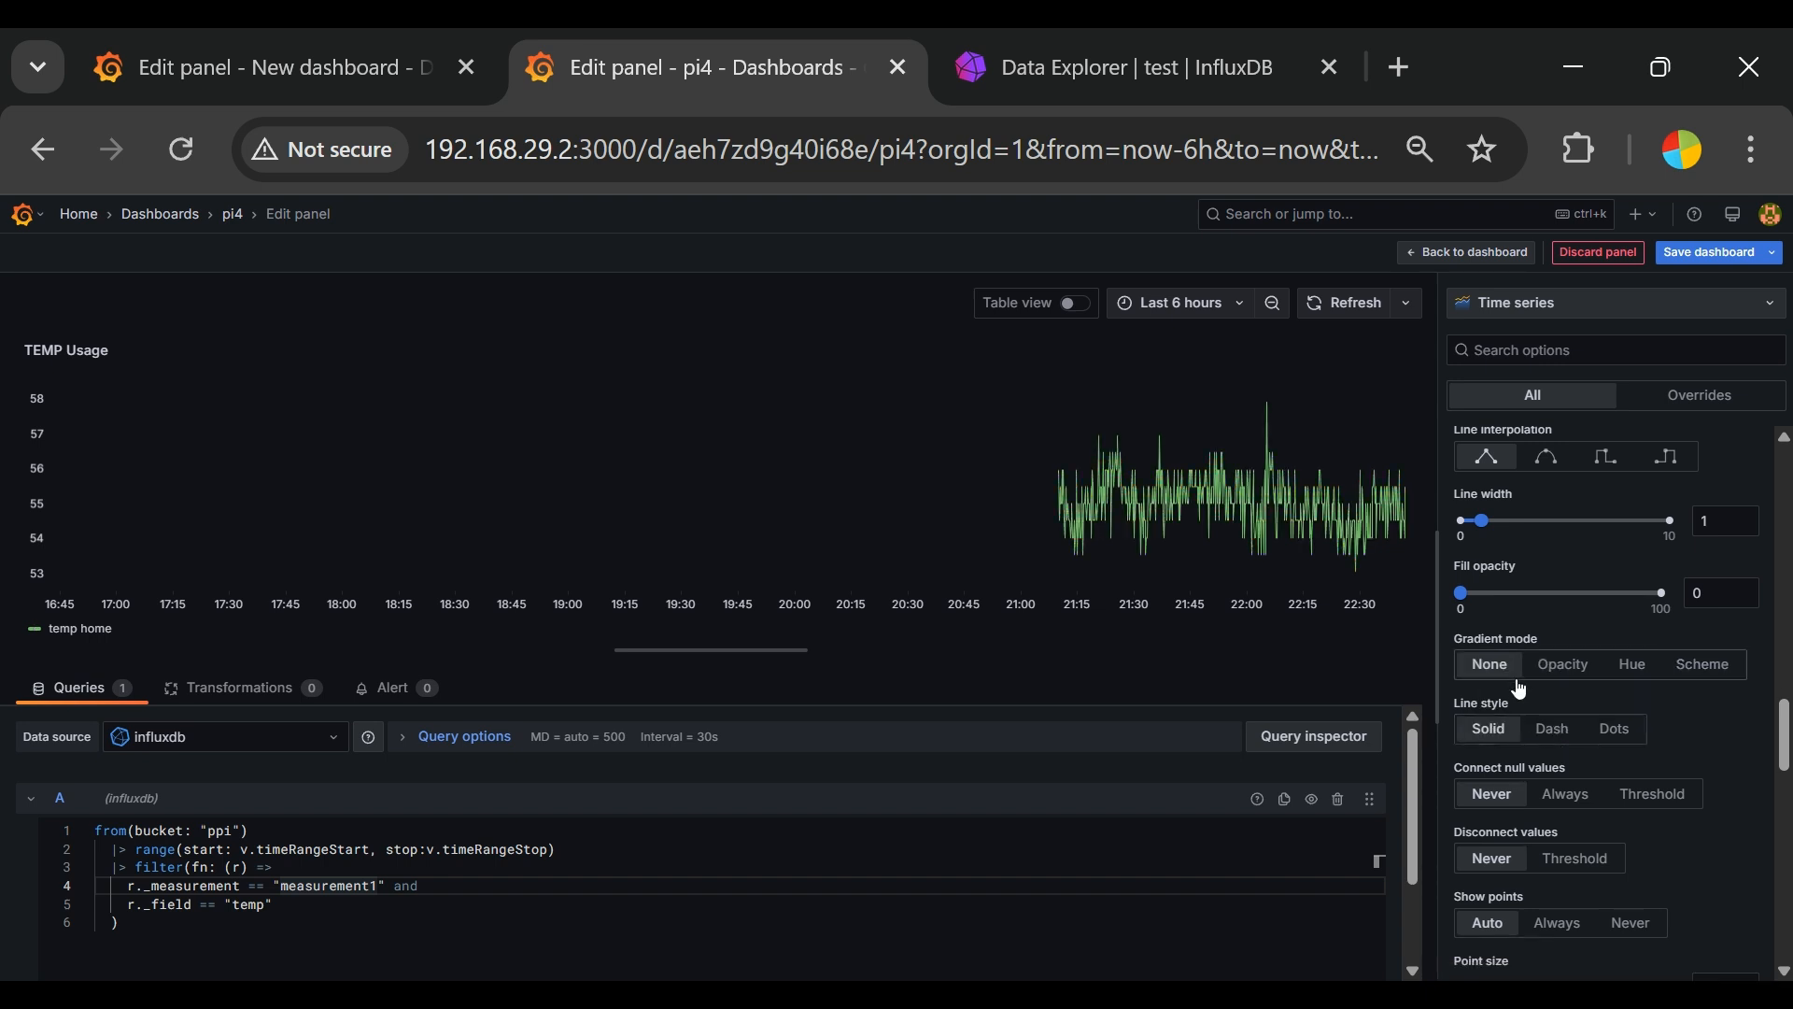
Step: Compare the Opacity, Hue and Scheme gradient modes on the graph and return to None
click(1583, 672)
click(1635, 666)
click(1702, 667)
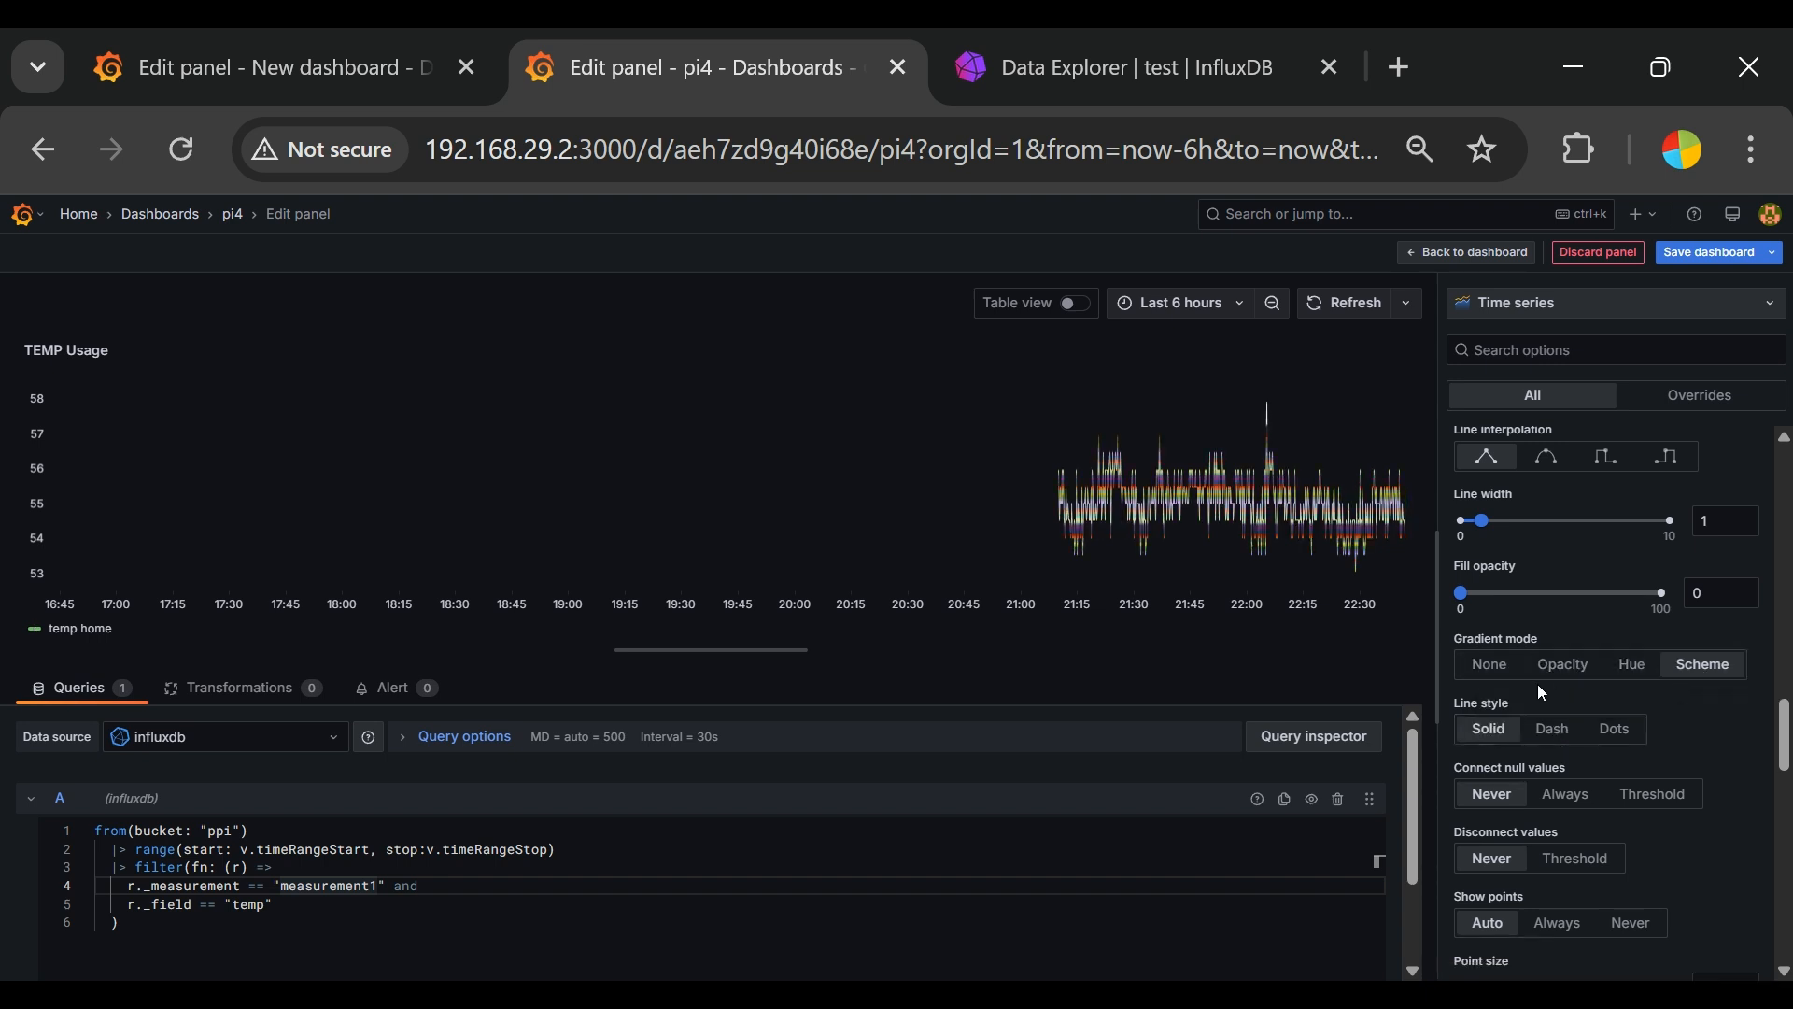
click(1490, 669)
Step: Set the time range to Last 5 minutes and enlarge the graph's point size
scroll(1766, 868, down, 2)
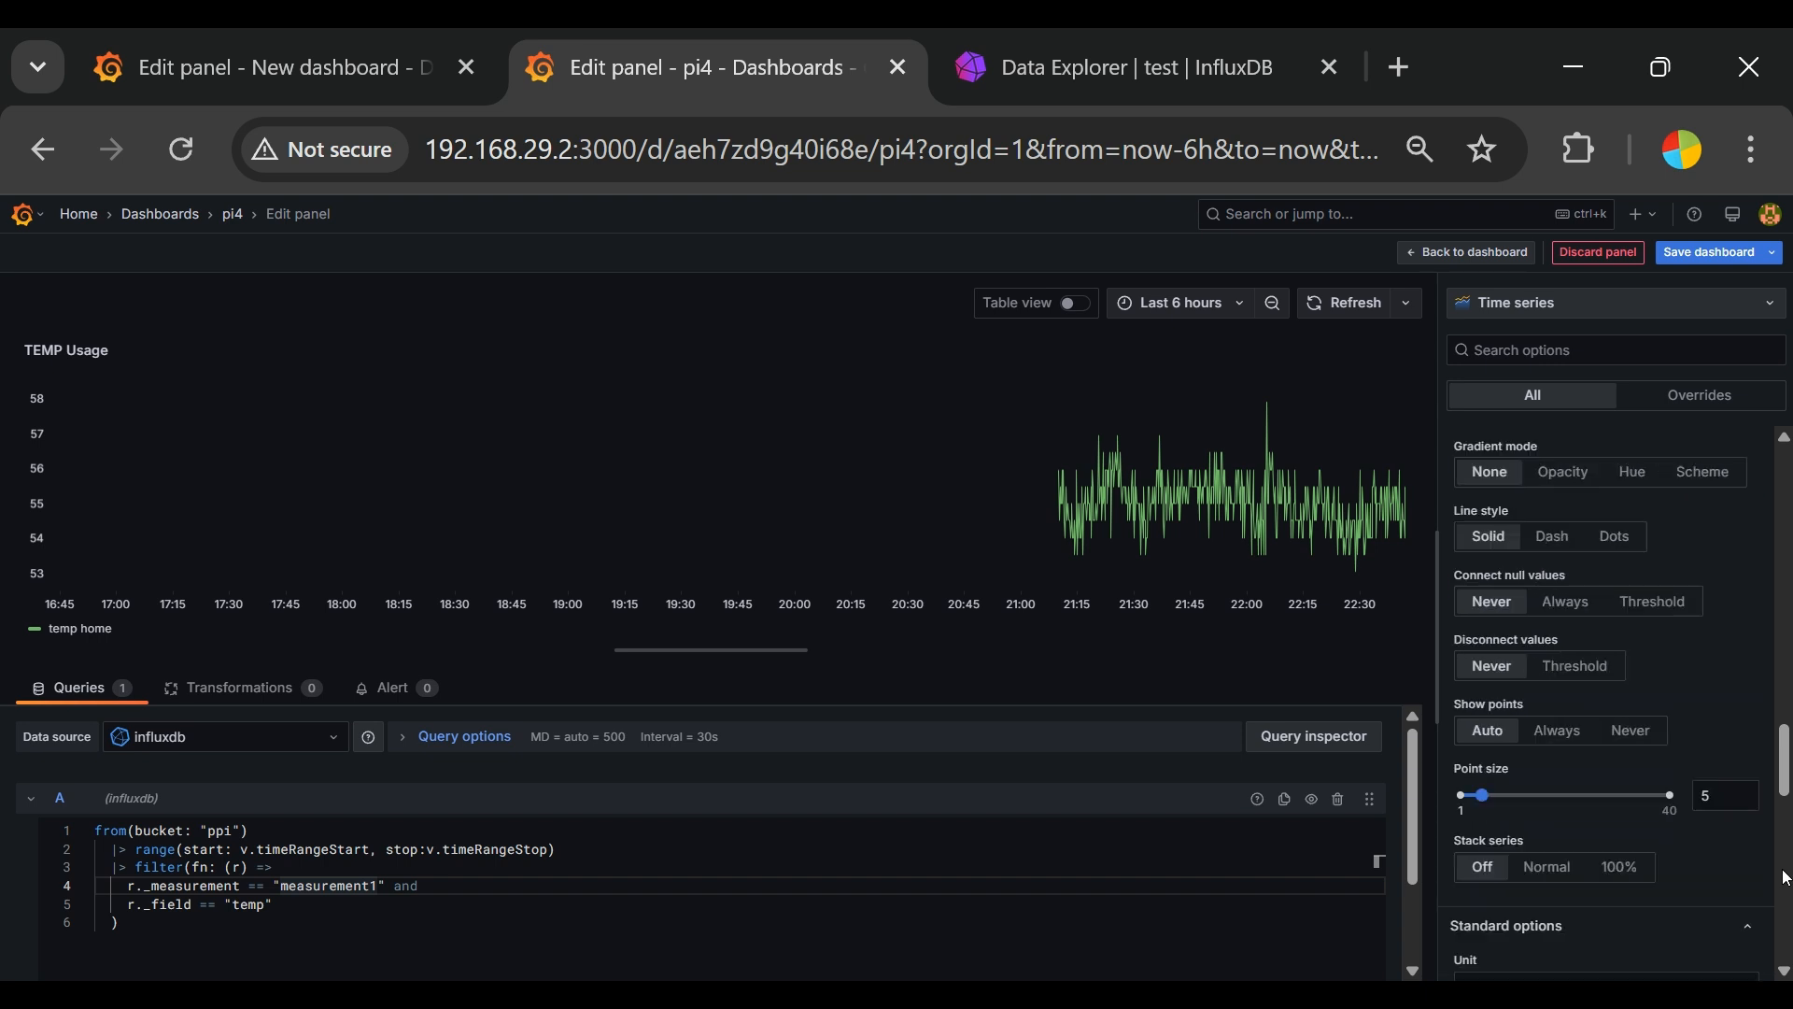
click(1181, 303)
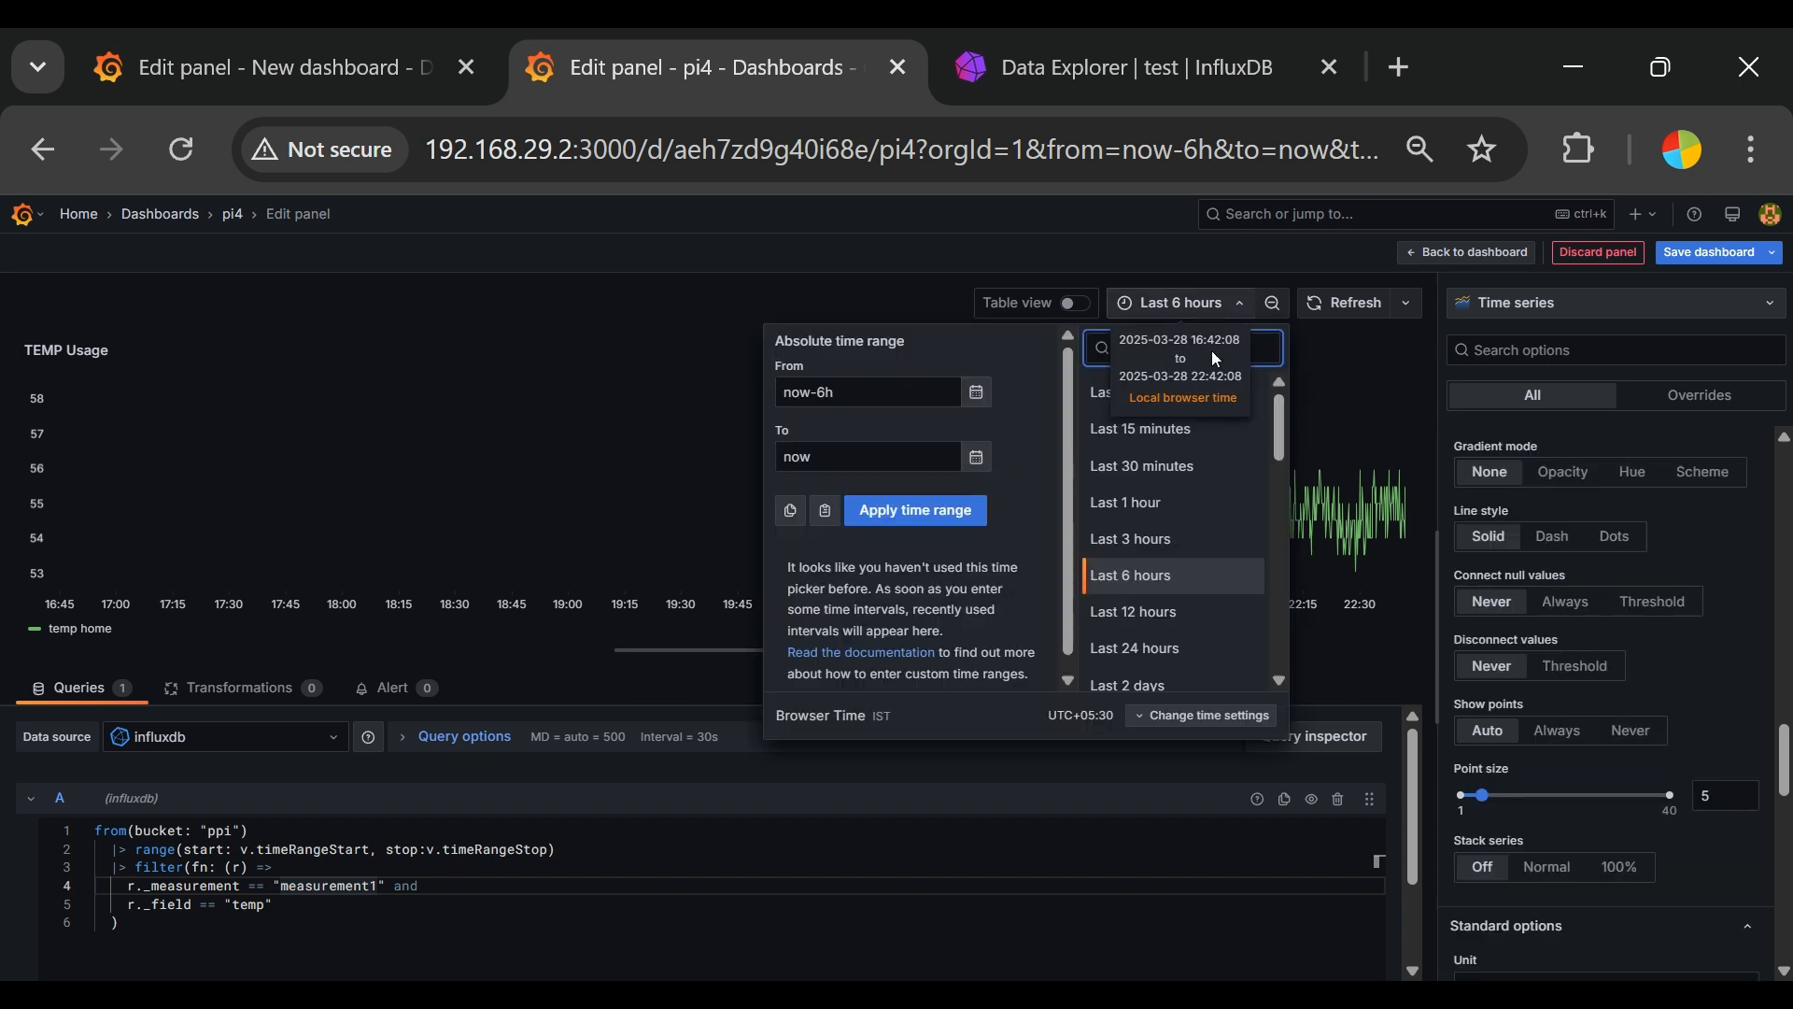
click(1196, 401)
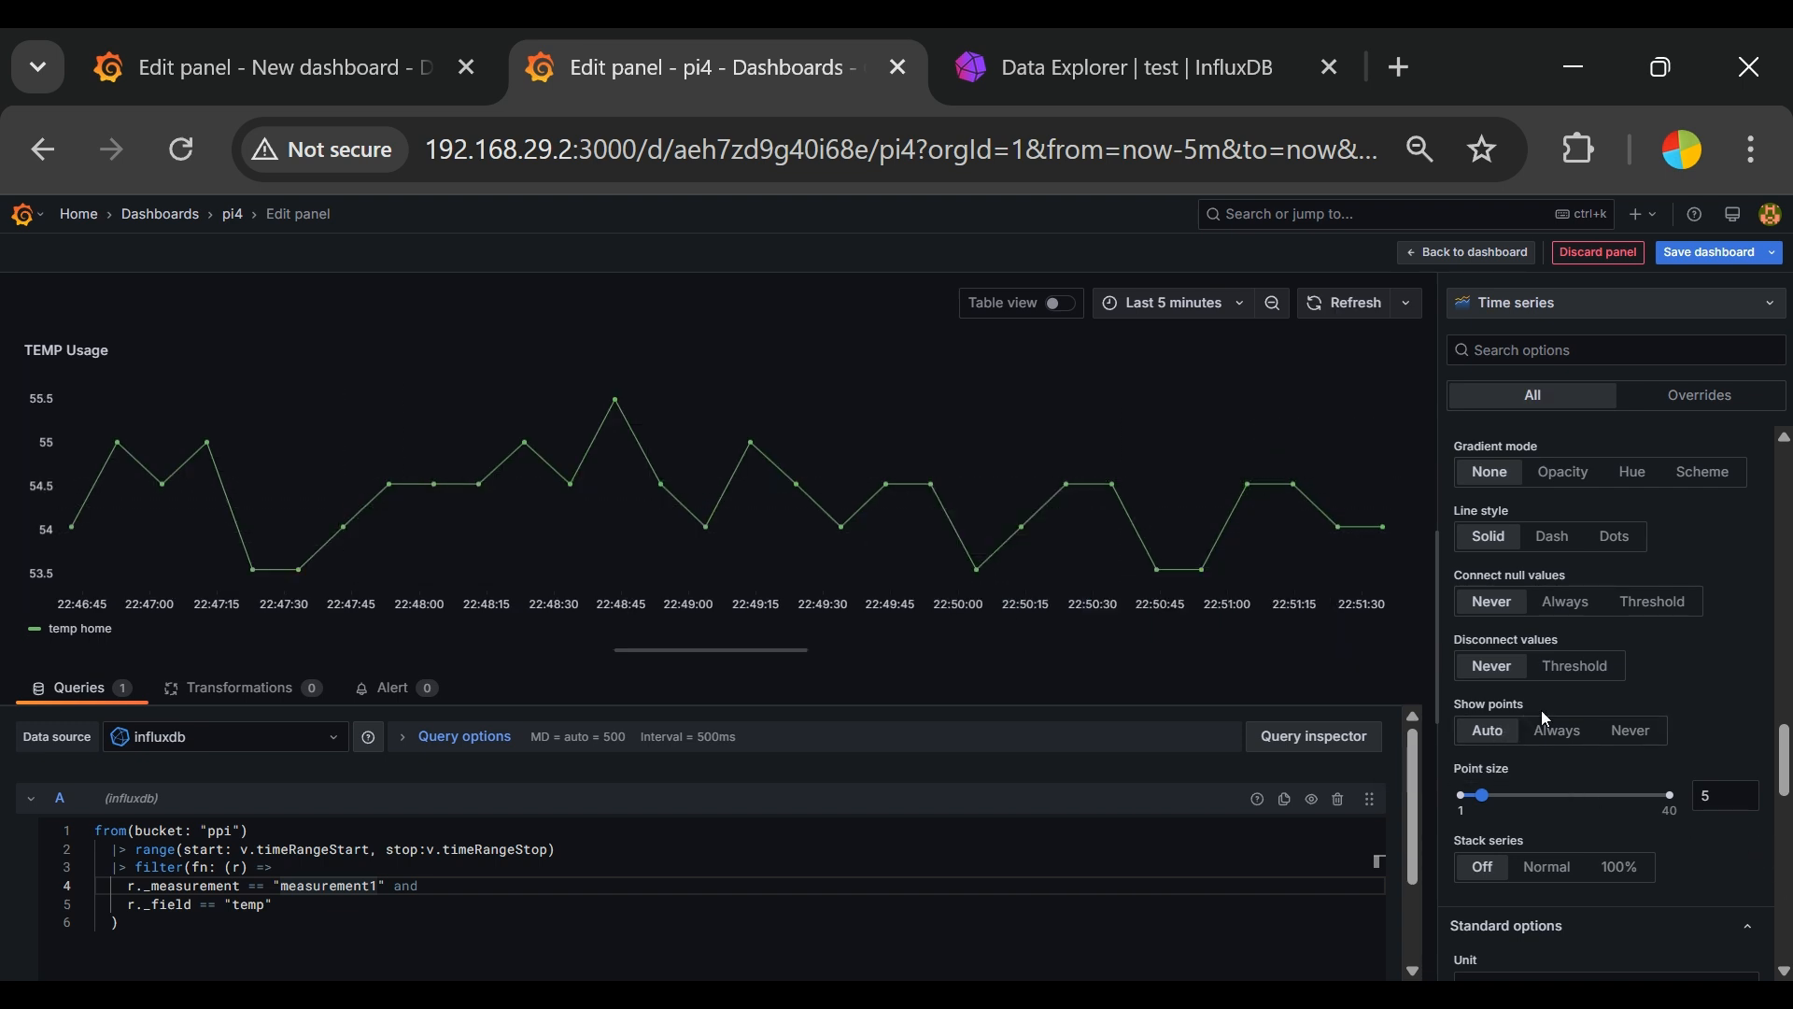
scroll(1680, 771, down, 2)
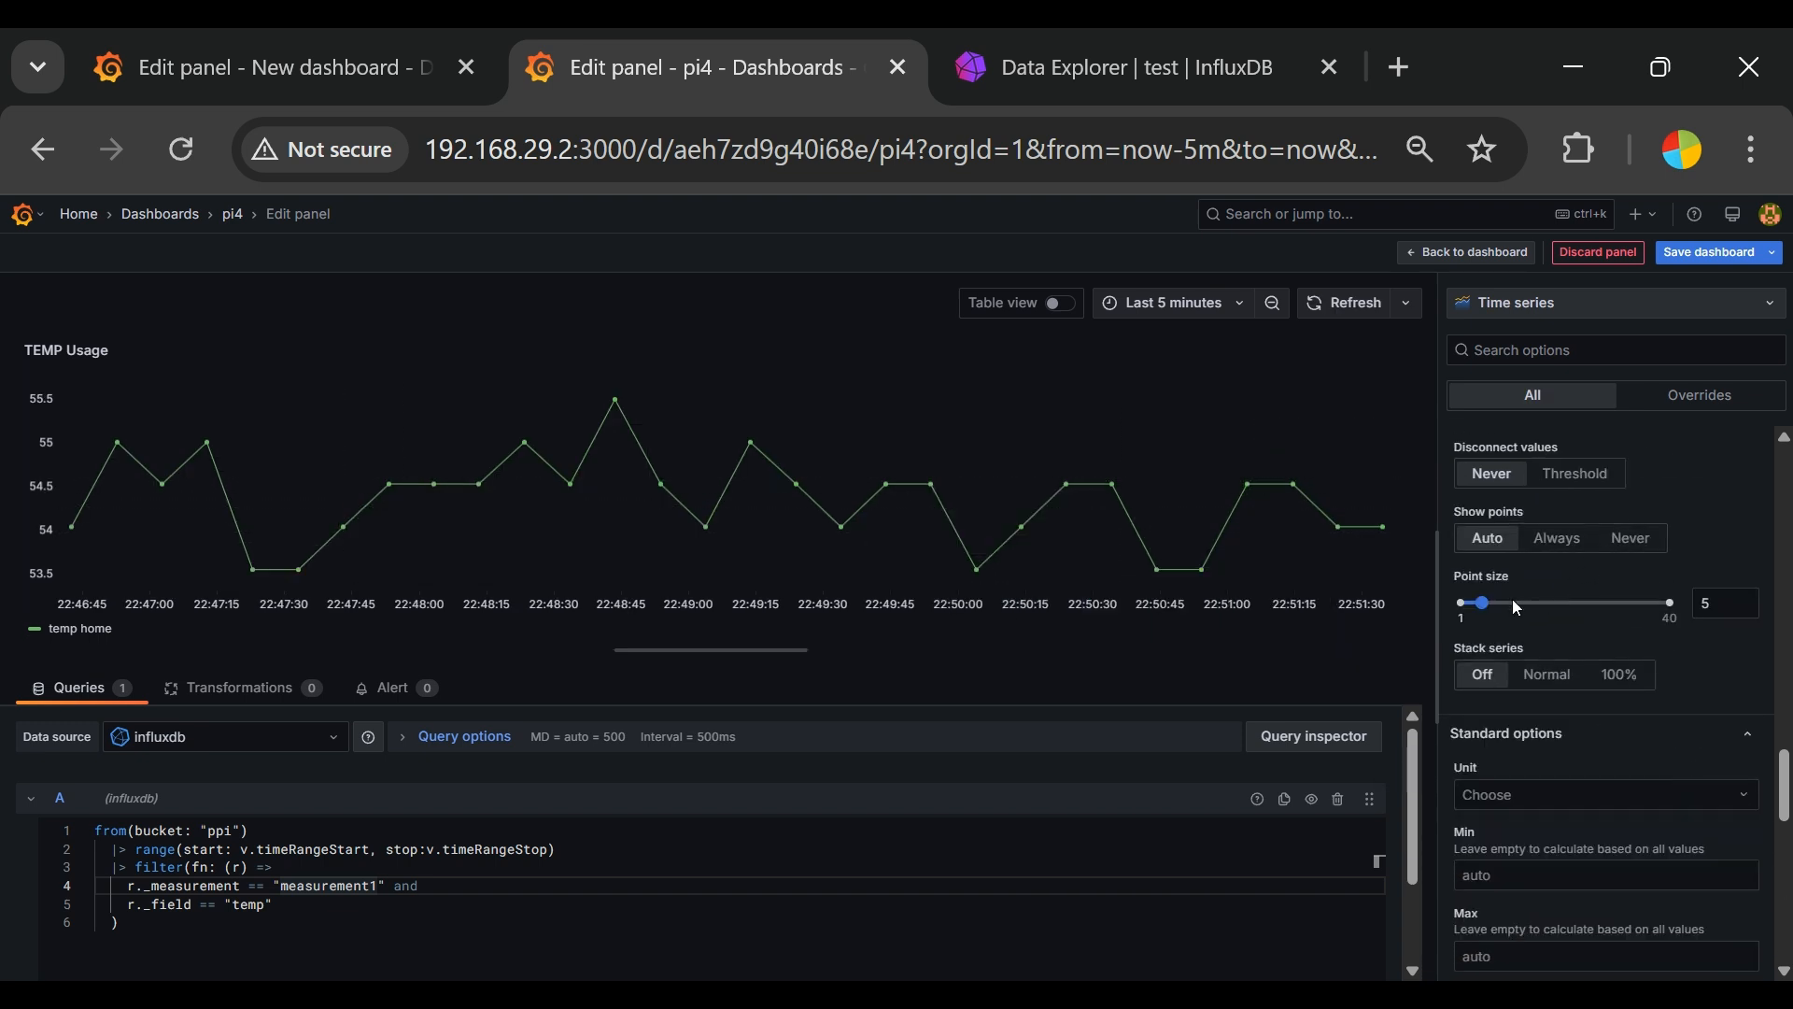
drag(1492, 612, 1561, 615)
Step: Set the graph's gradient mode to Scheme
scroll(1562, 615, up, 4)
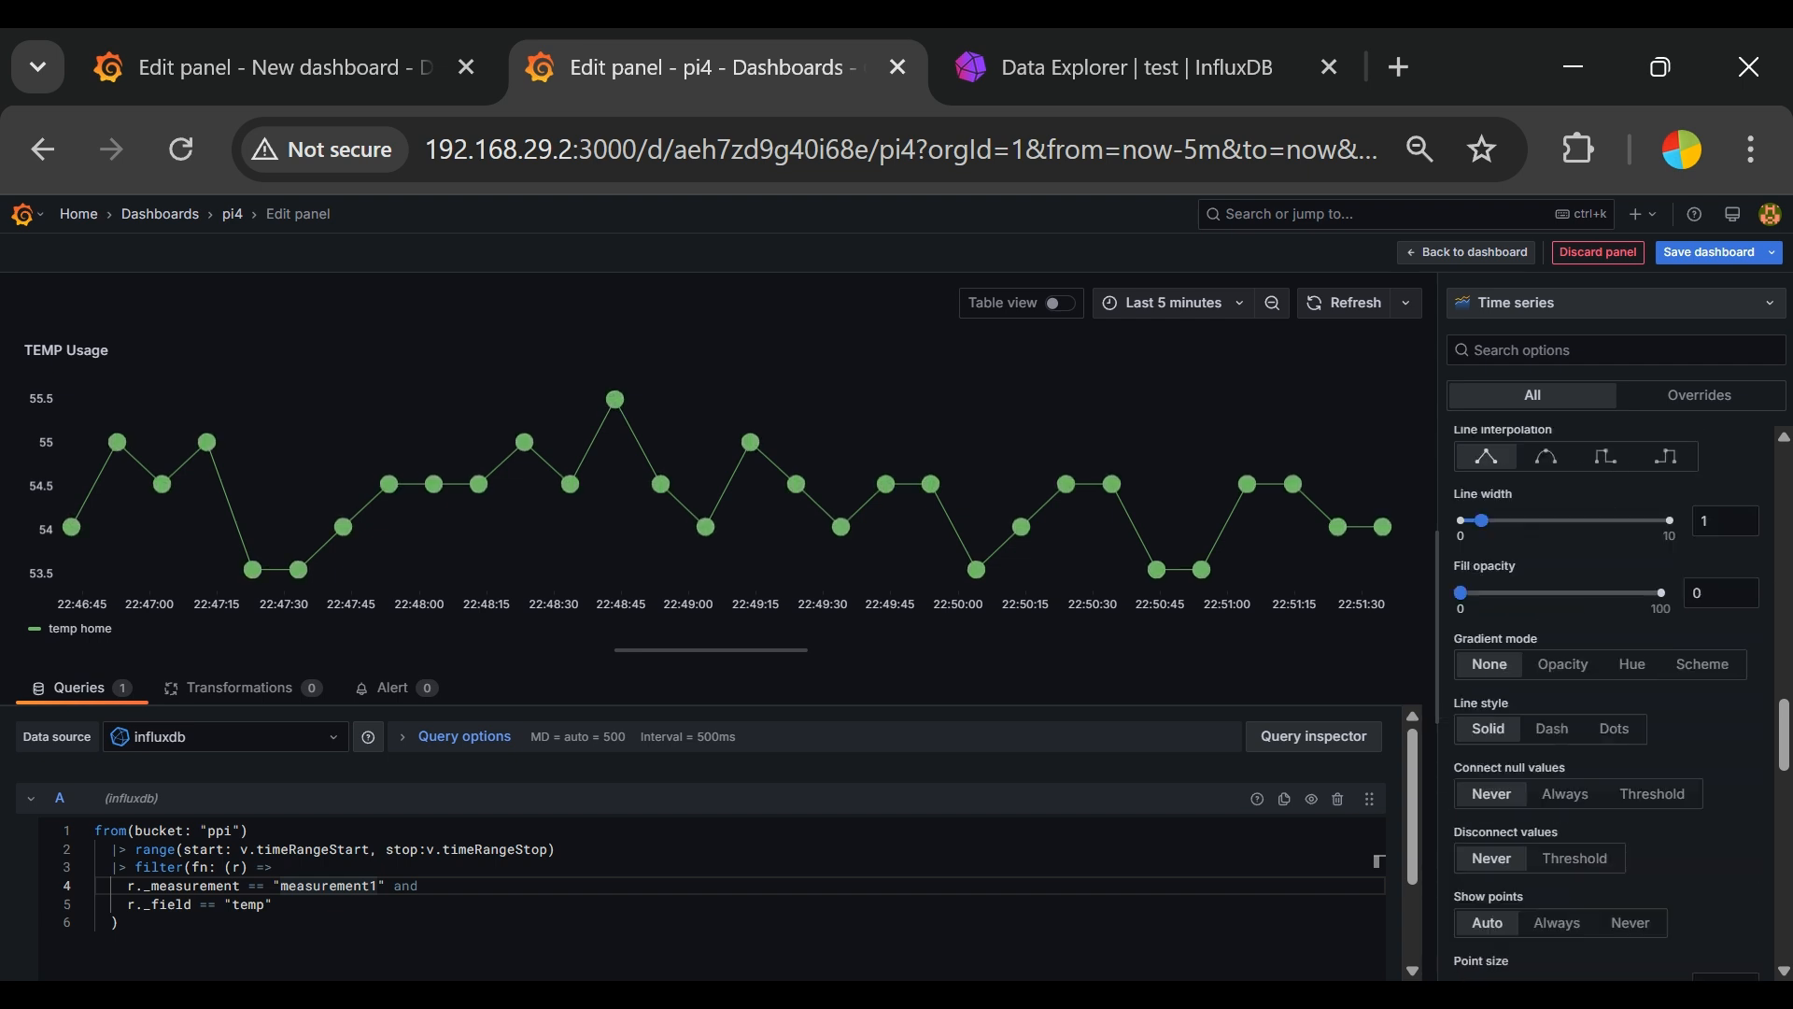
click(1724, 674)
scroll(1729, 849, down, 6)
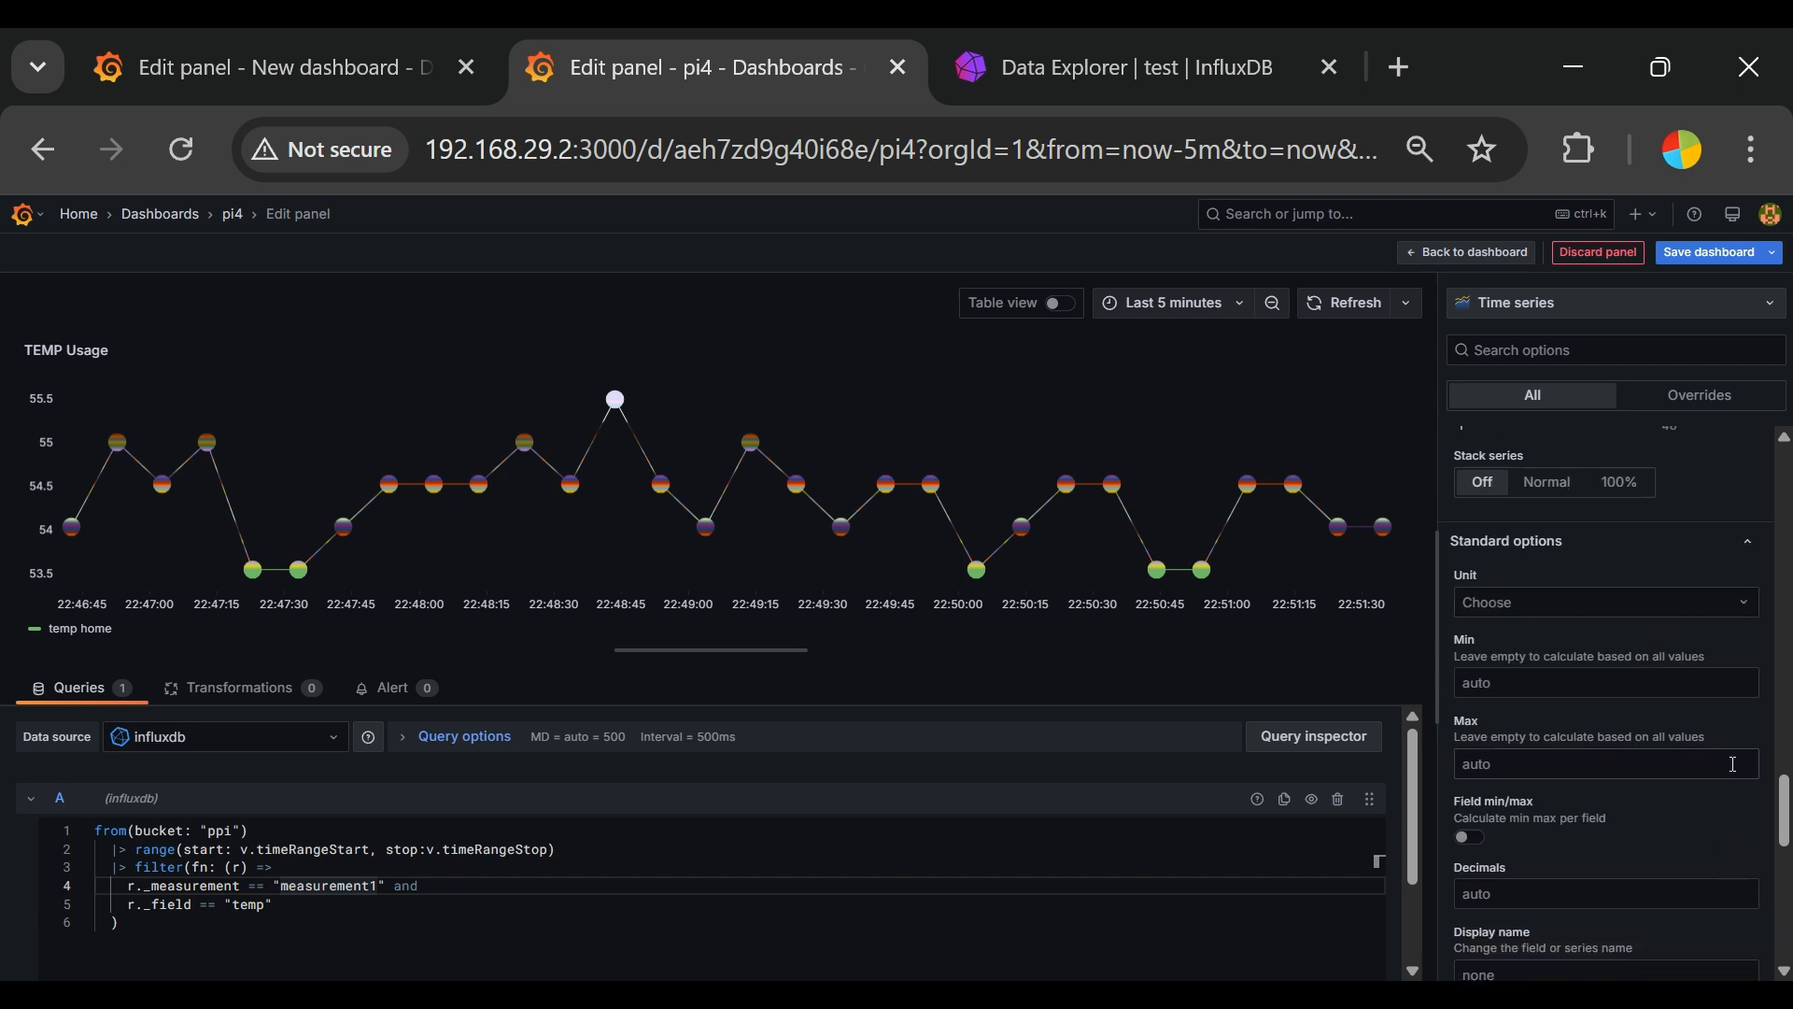
Step: Set the TEMP Usage graph's color scheme to Red-Yellow-Green (by value)
scroll(1733, 768, up, 2)
scroll(1726, 781, down, 4)
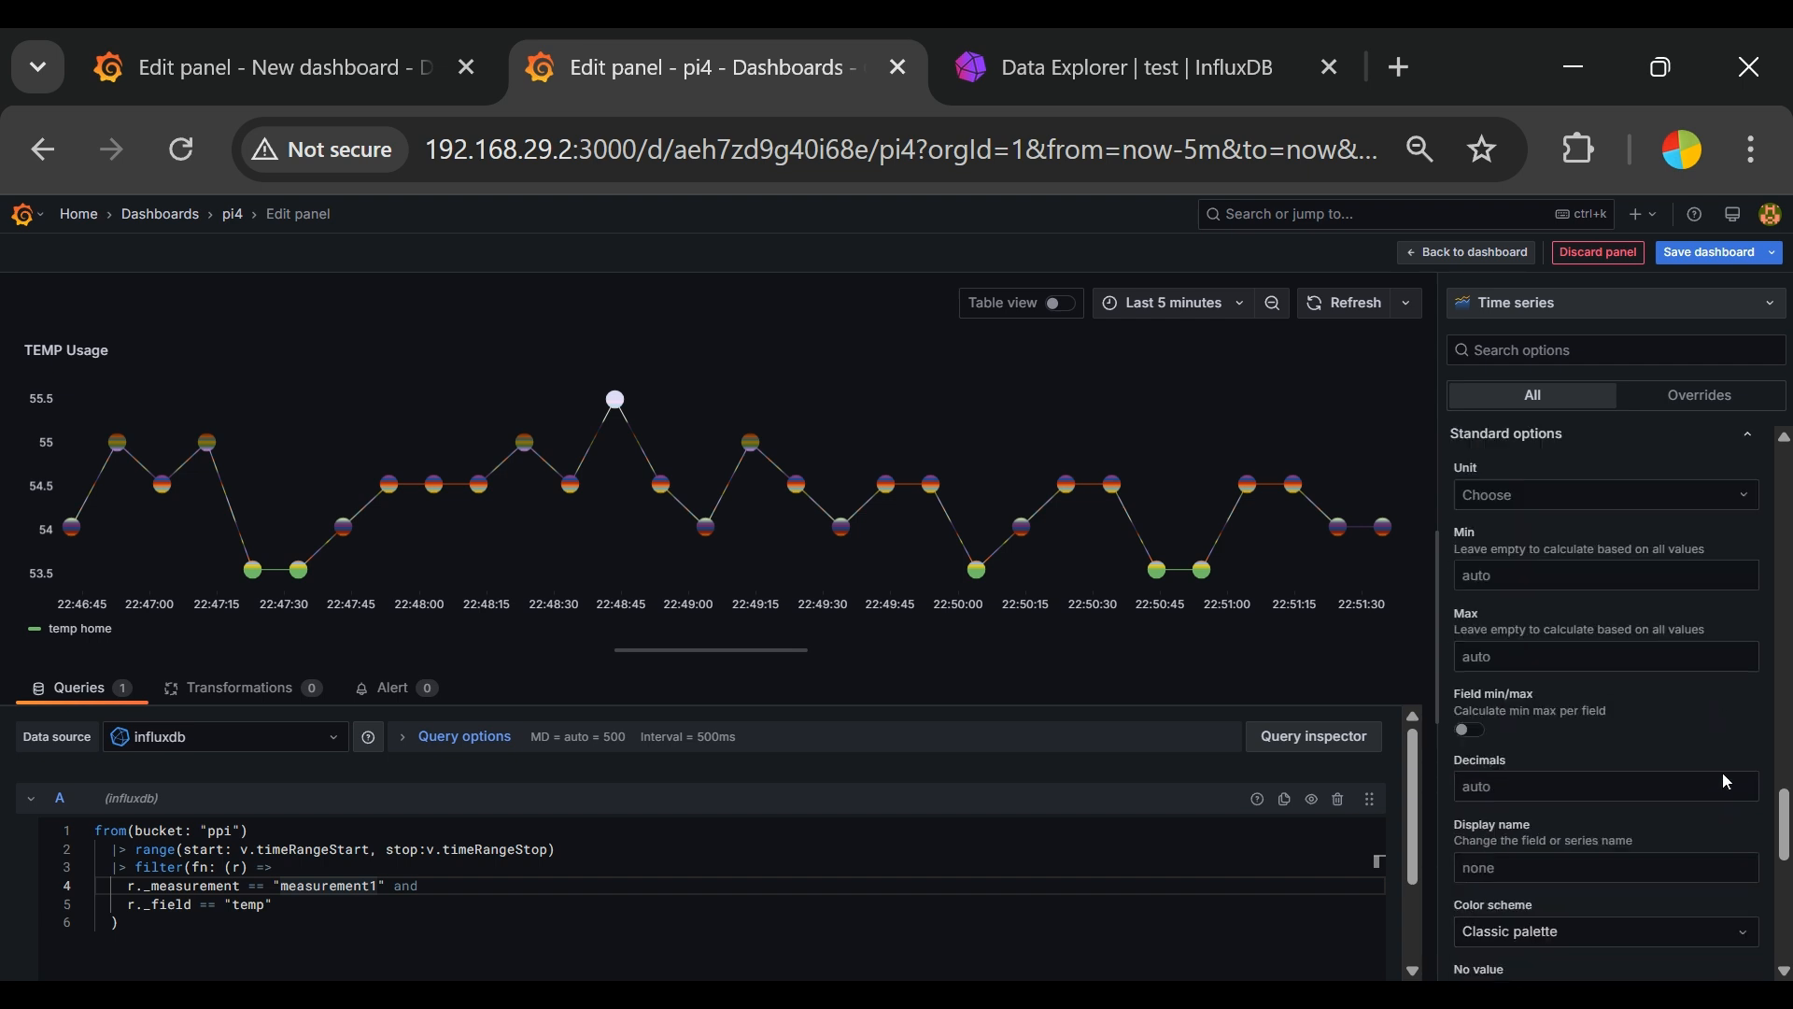
scroll(1726, 775, down, 2)
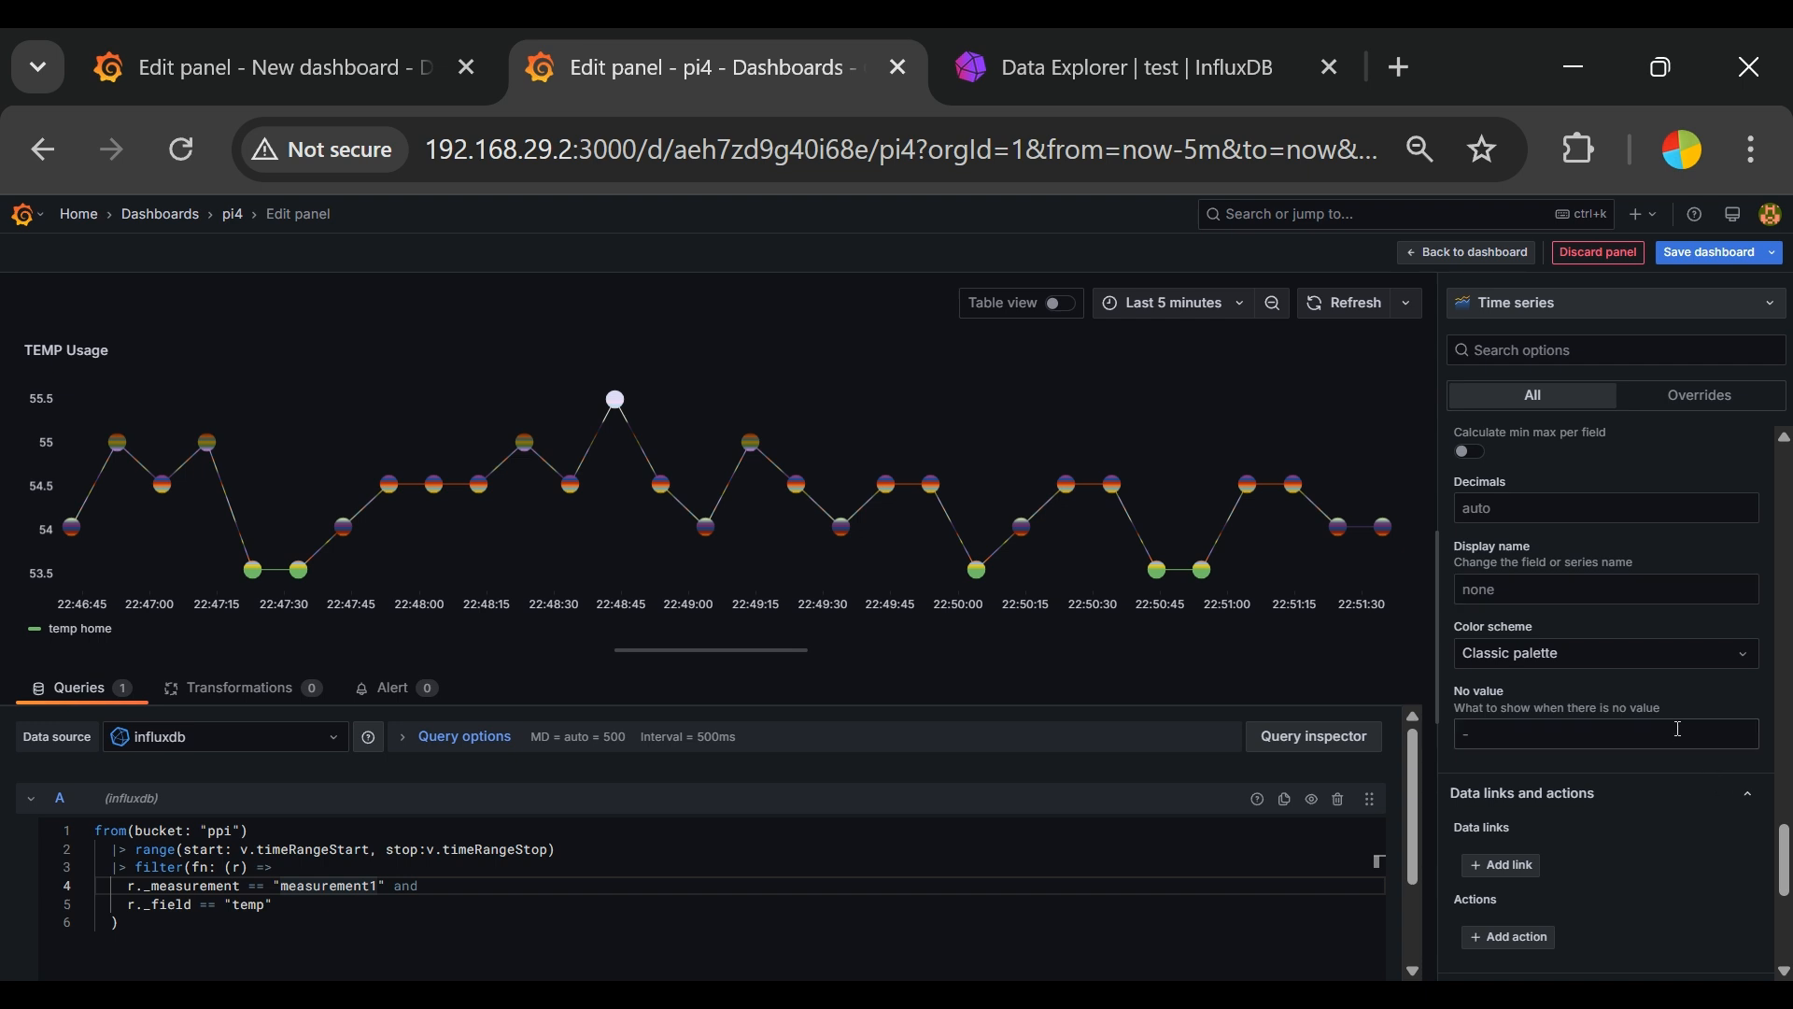
click(1650, 653)
scroll(1635, 841, down, 5)
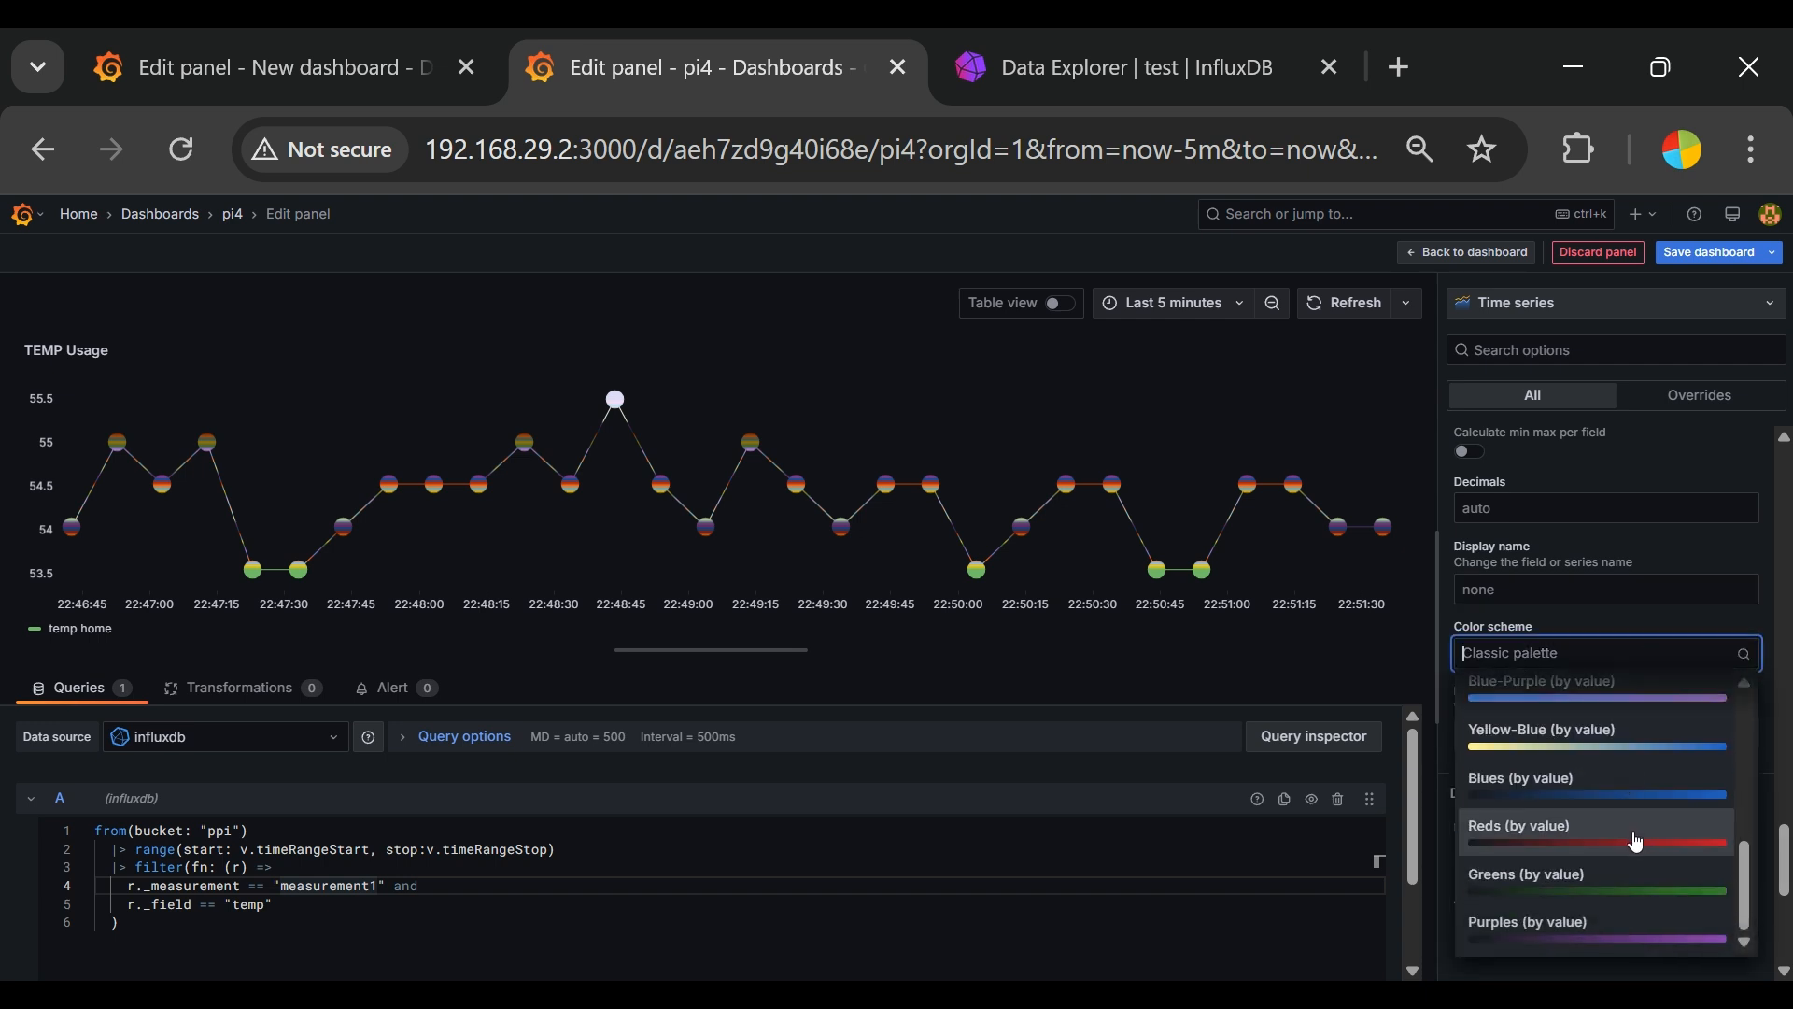
scroll(1613, 820, up, 3)
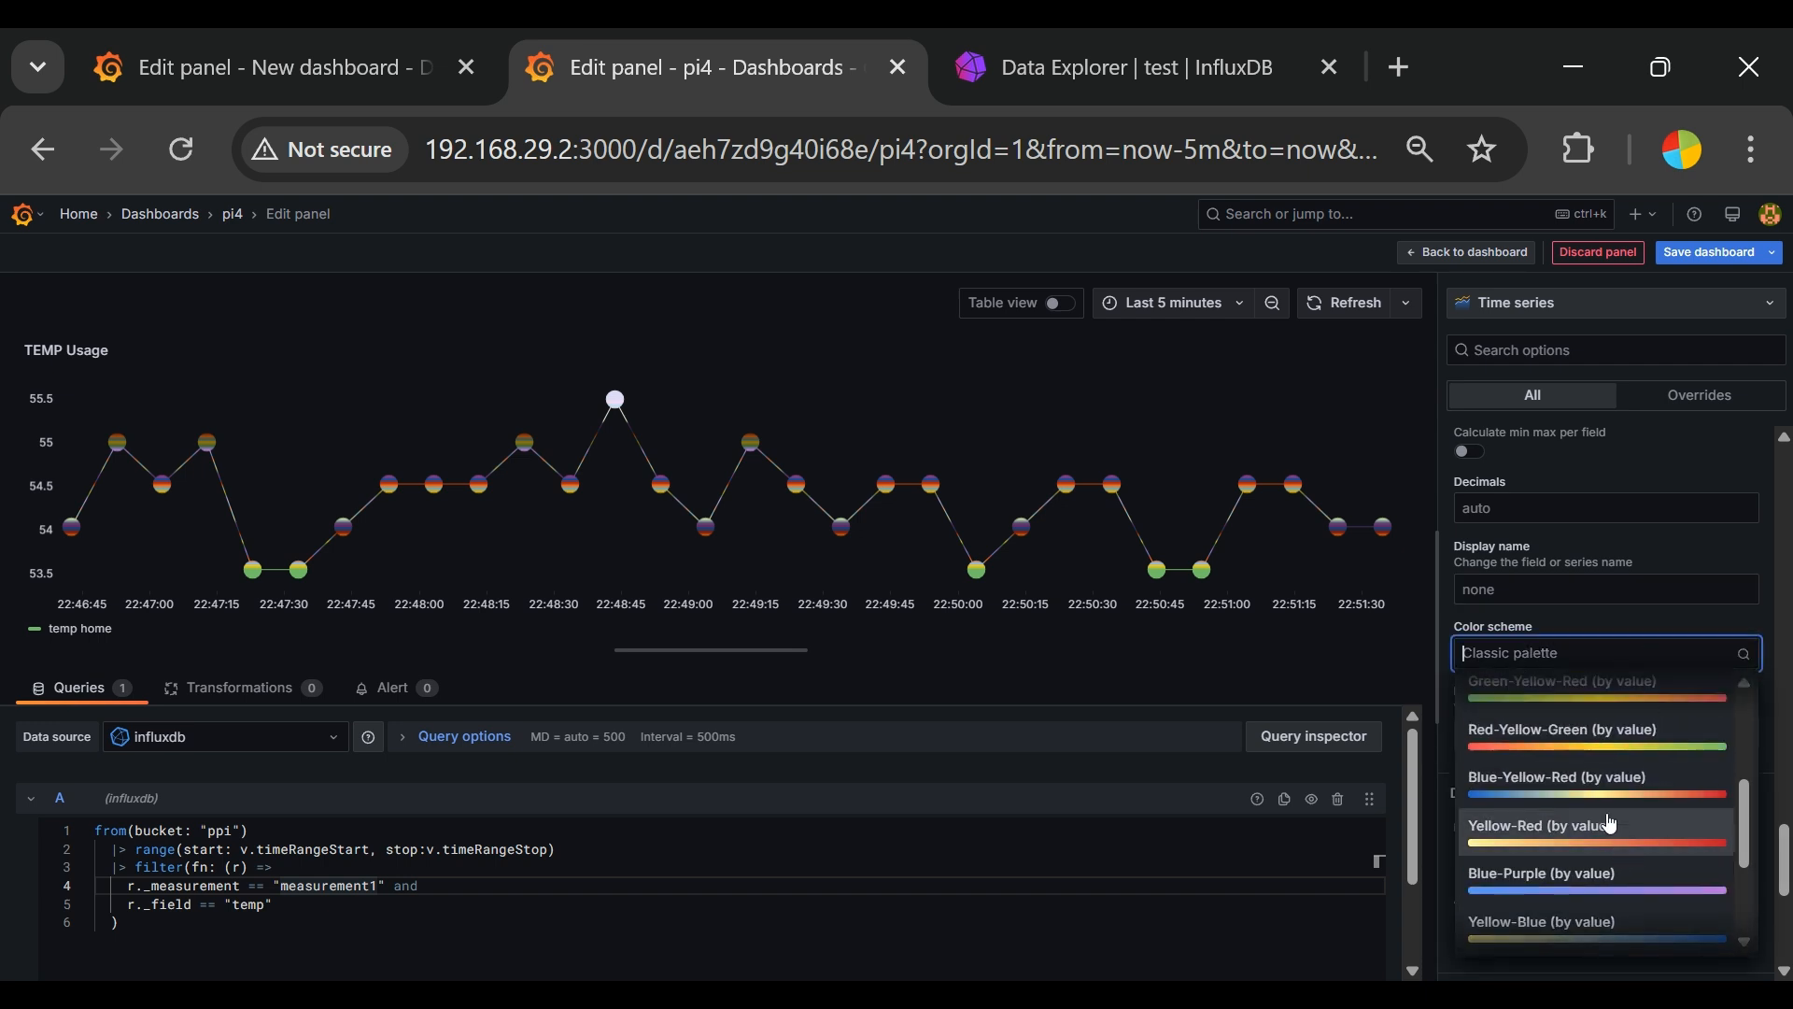
click(1605, 738)
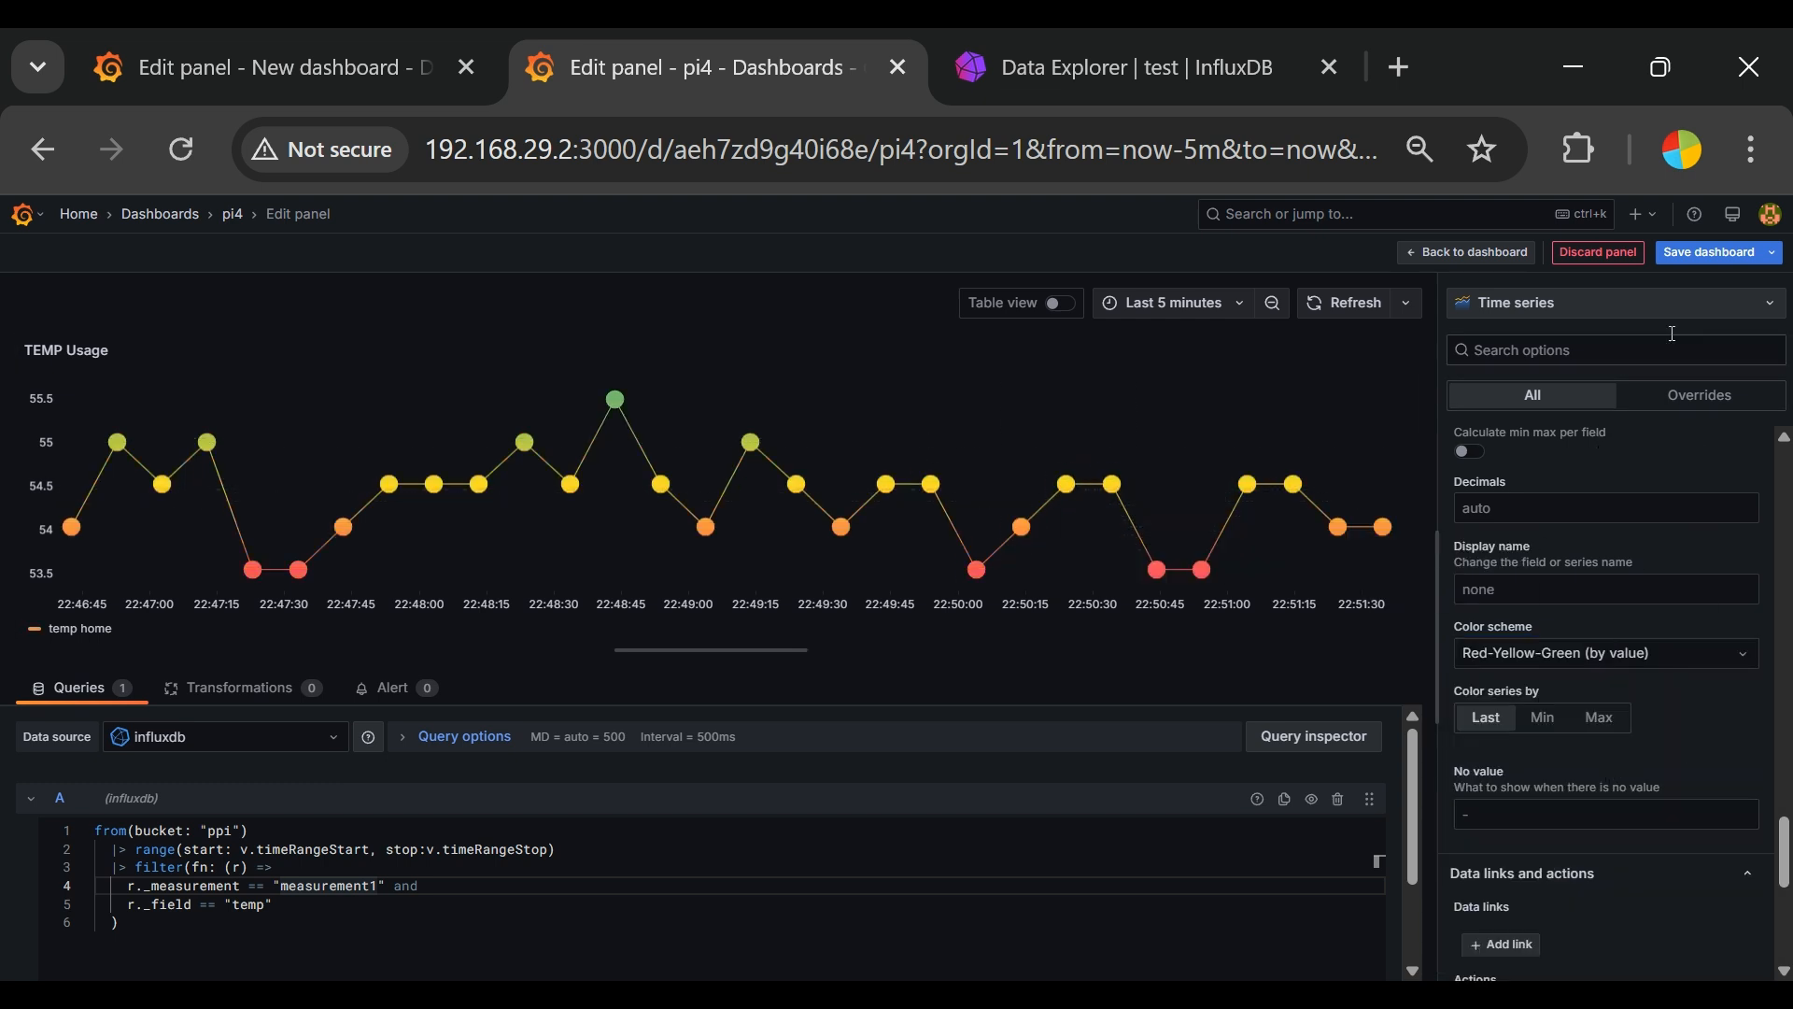
Step: Save the dashboard with a change message starting with "added" and return to the pi4 dashboard view
click(1711, 253)
click(991, 418)
text(added Temp)
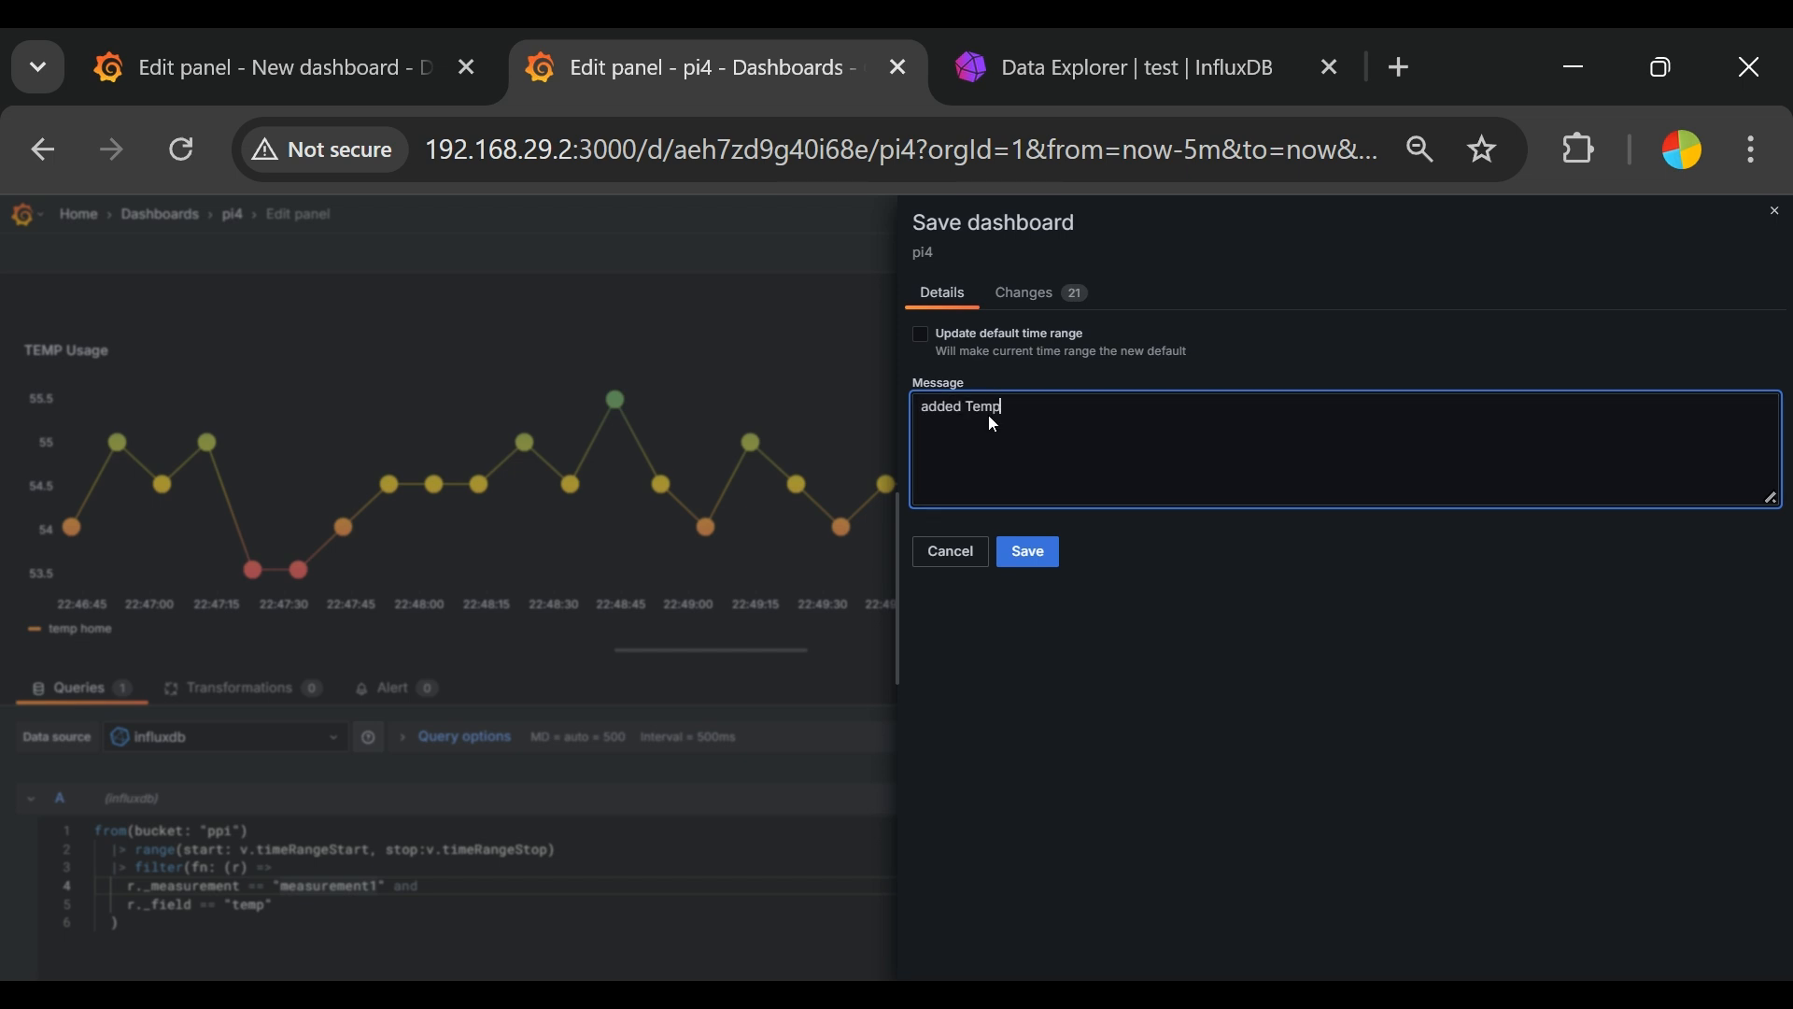
click(1053, 566)
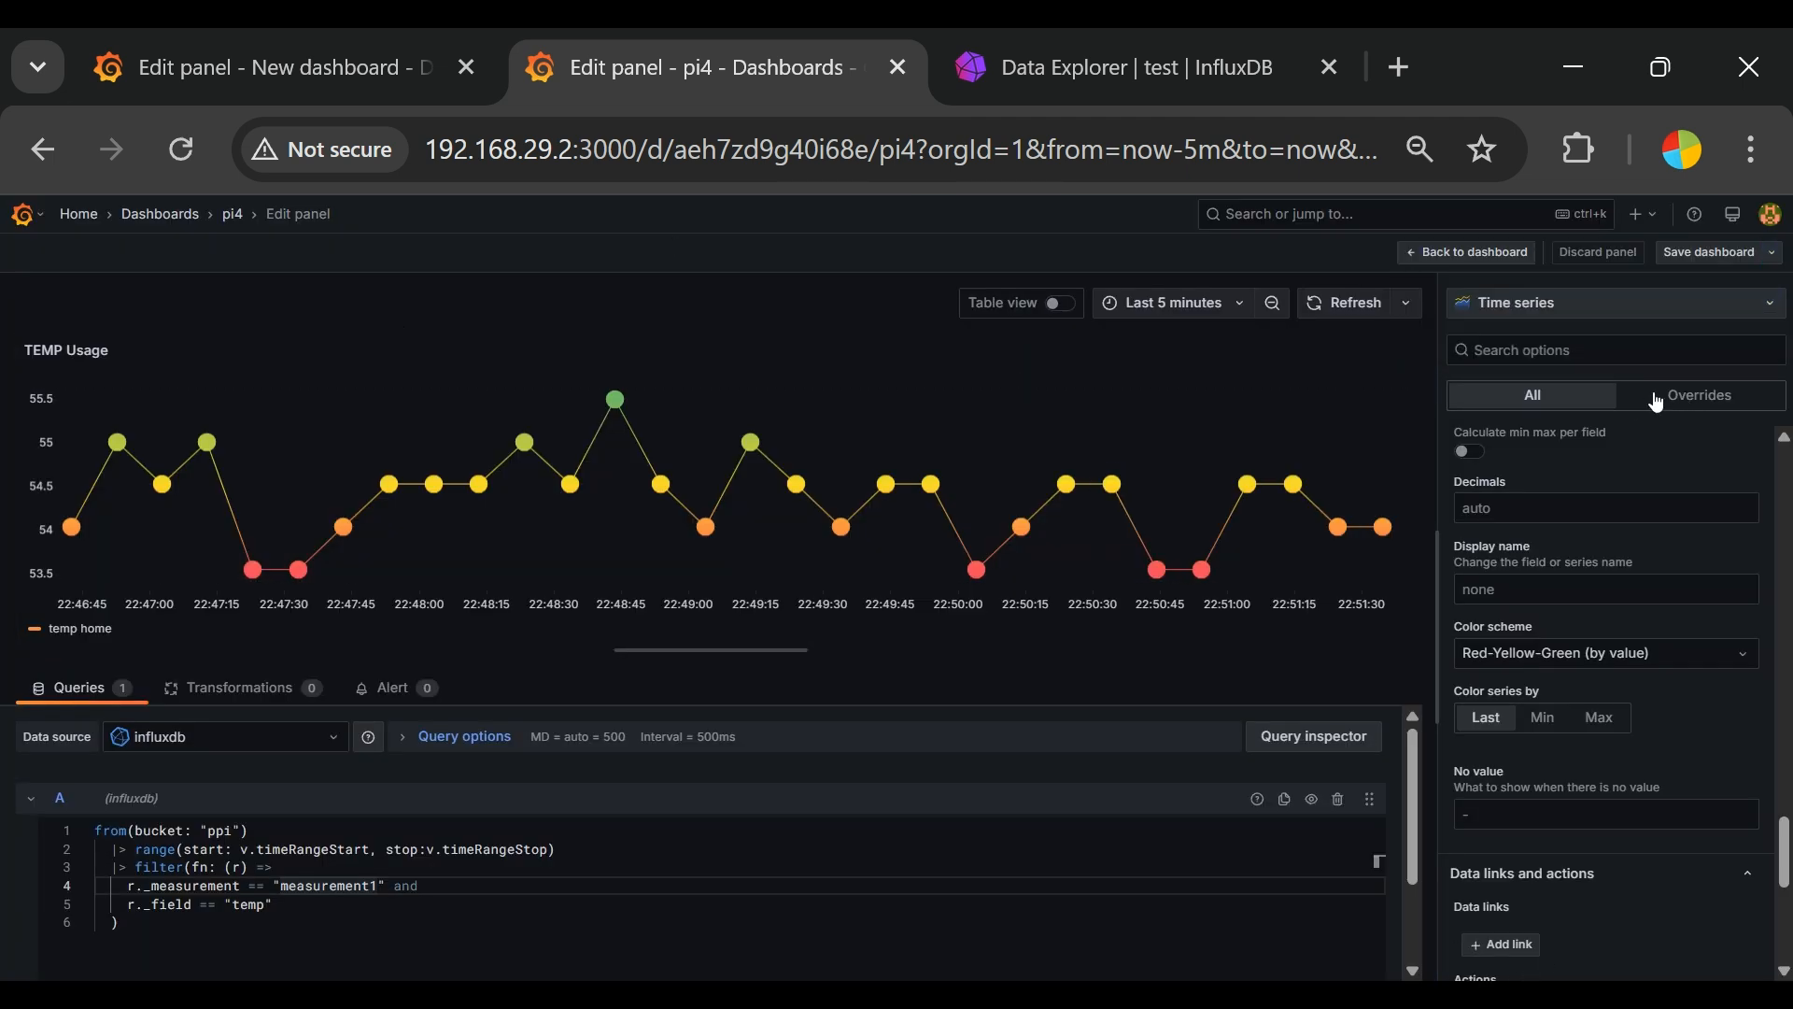
click(235, 220)
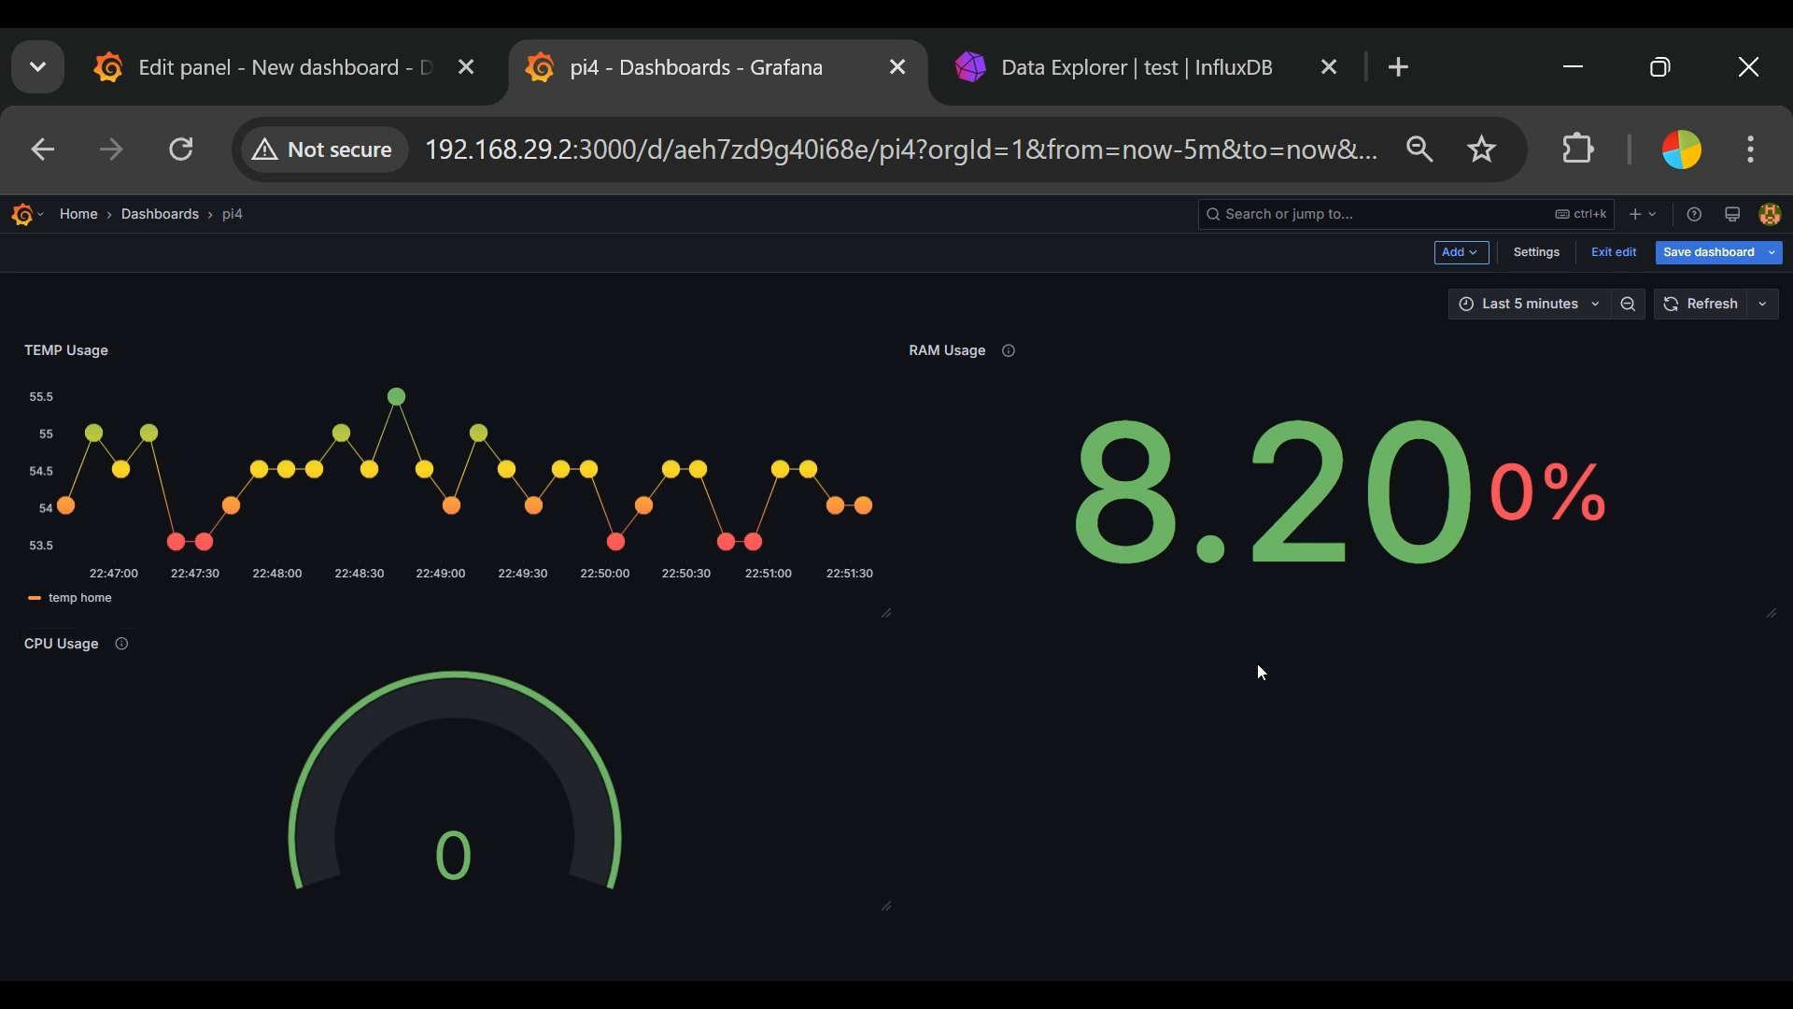
Step: Zoom the dashboard's time range out three times and restore it to Last 5 minutes
click(1628, 303)
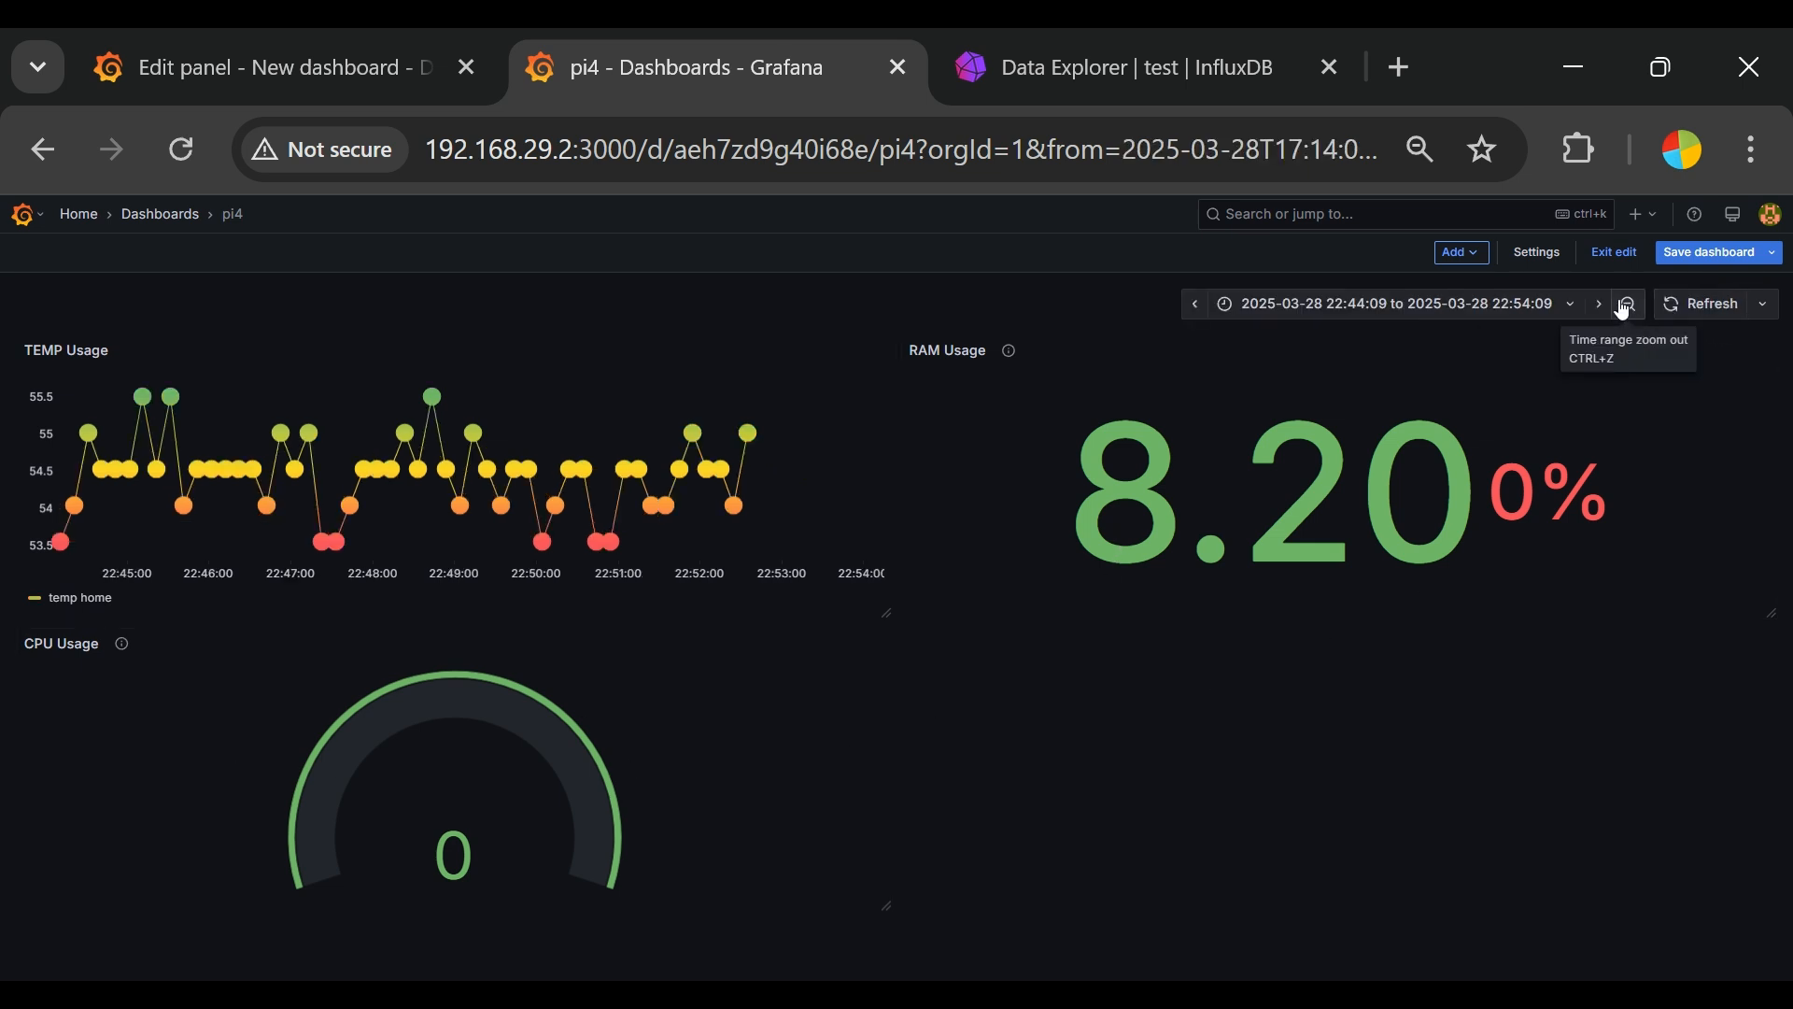
click(1628, 304)
click(1624, 306)
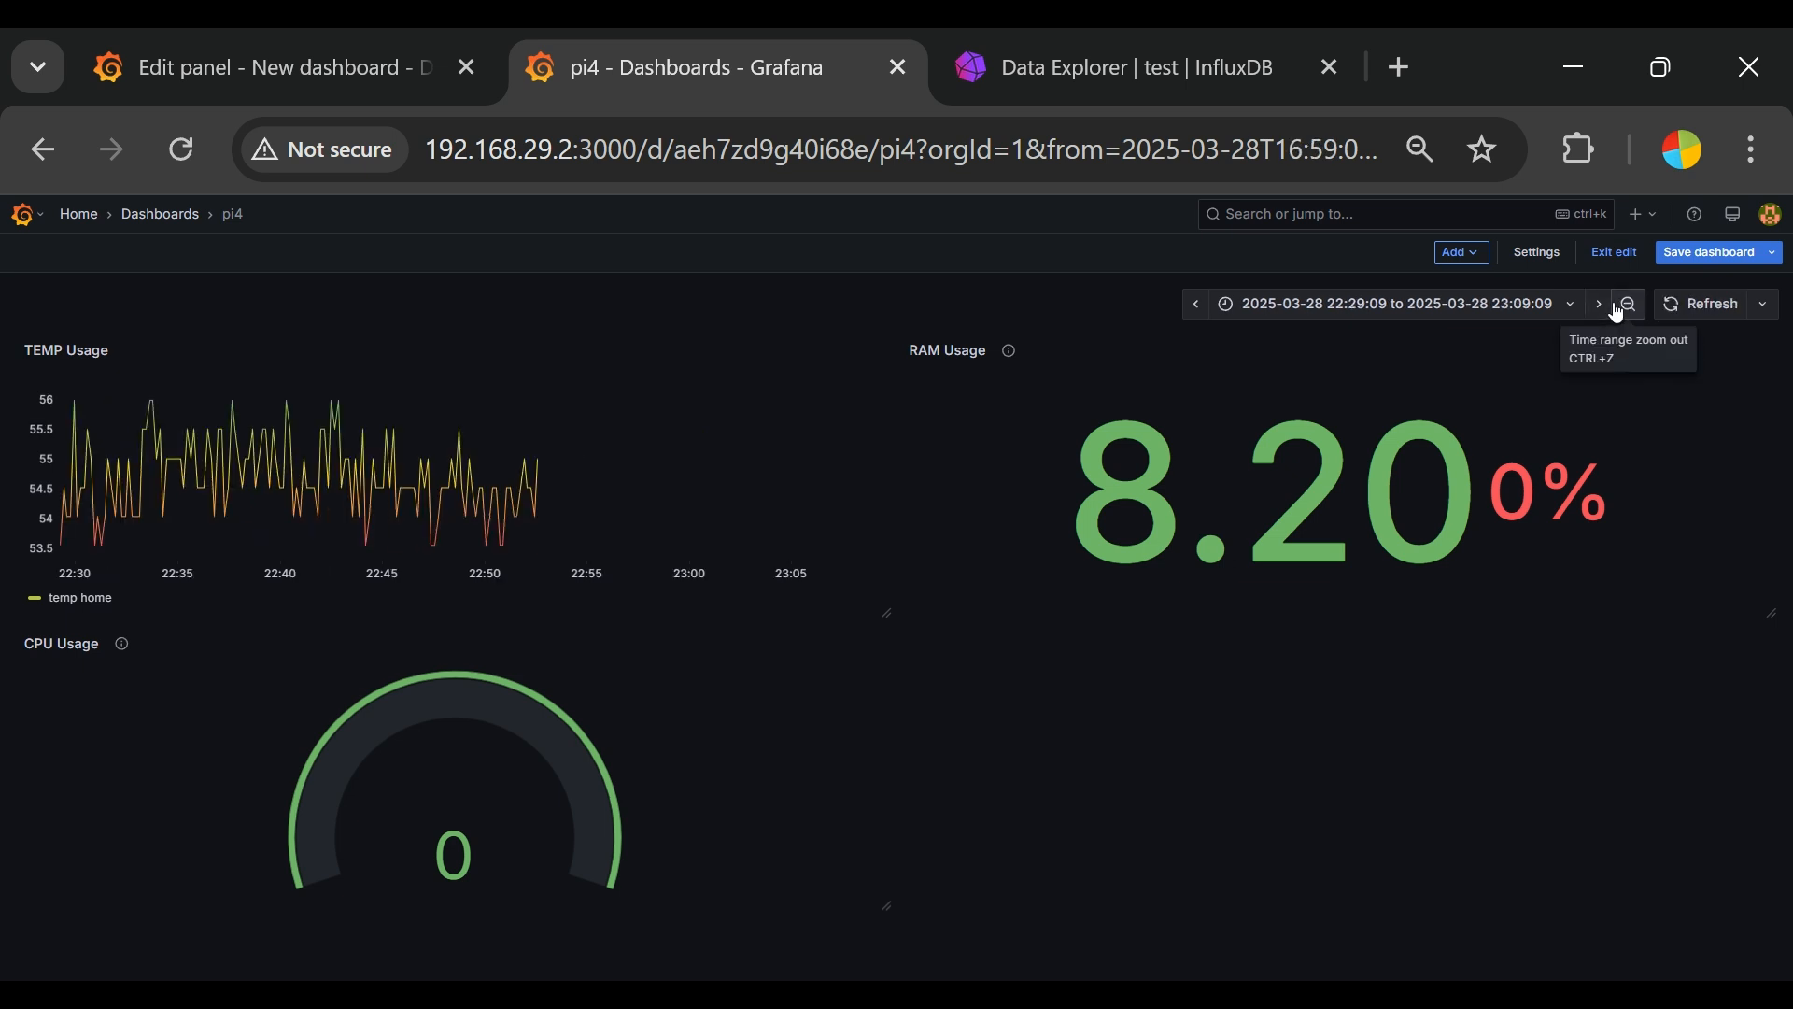
click(1574, 307)
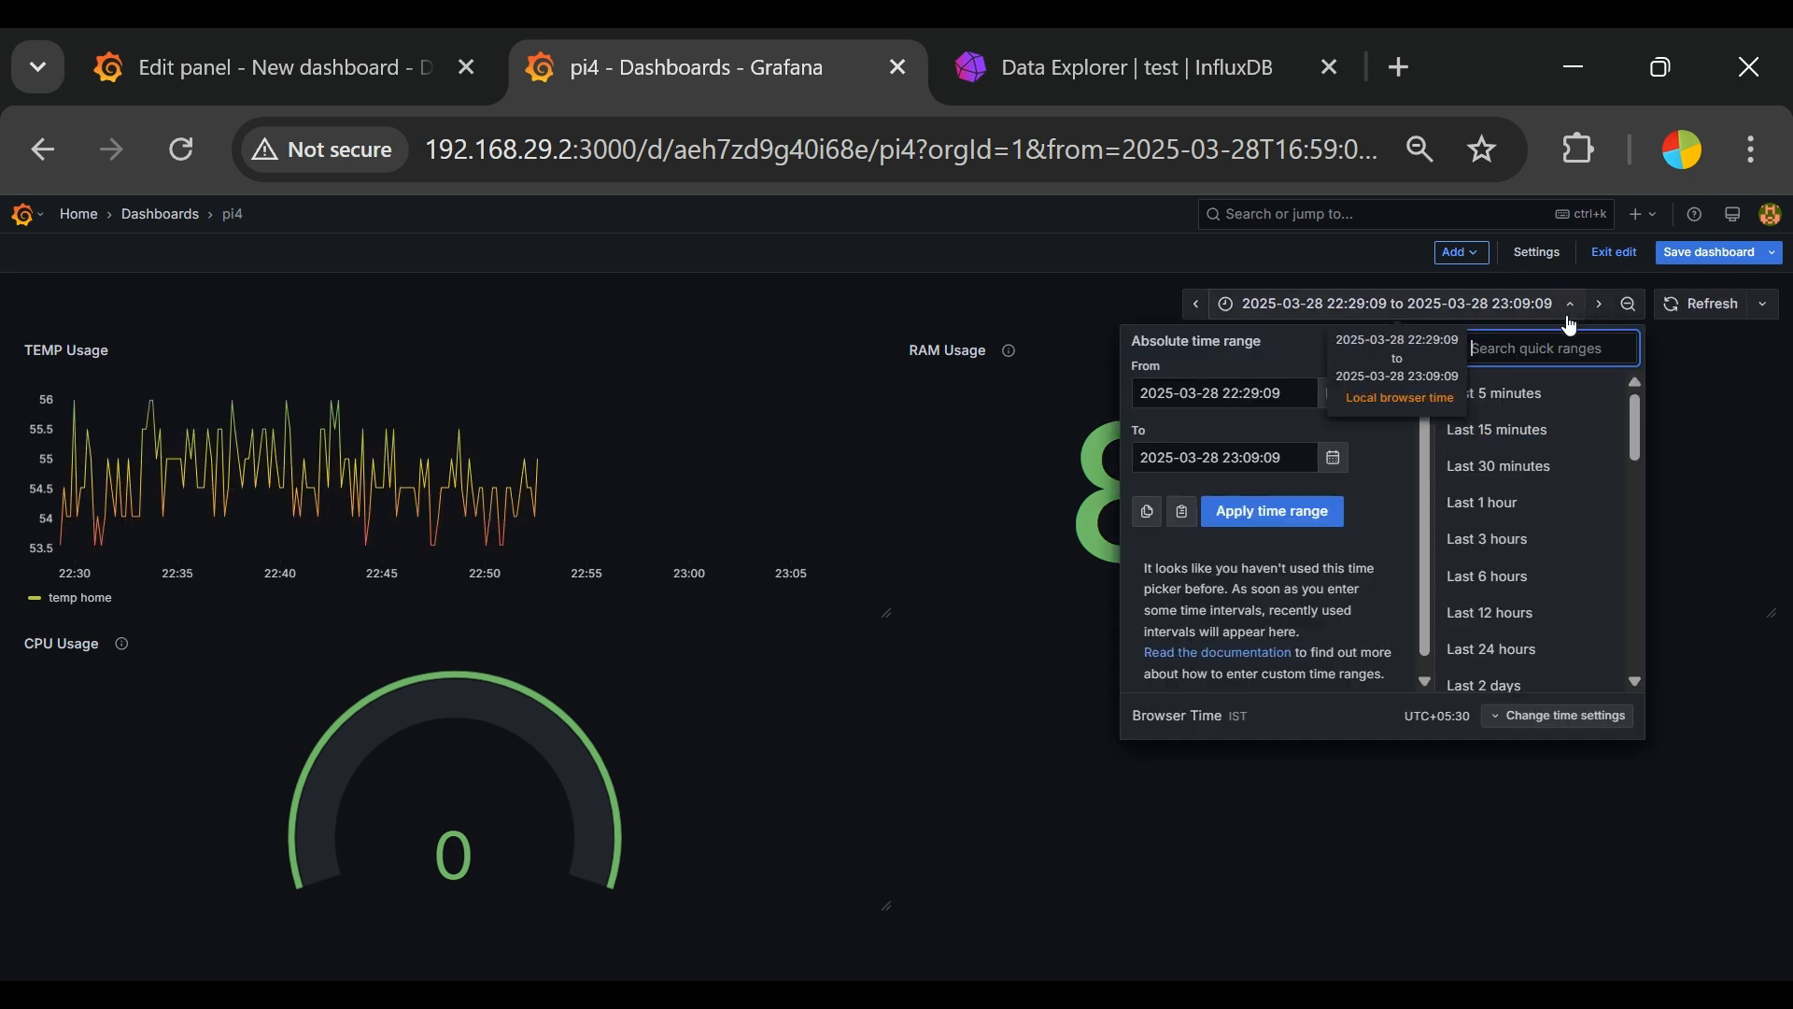
click(1481, 393)
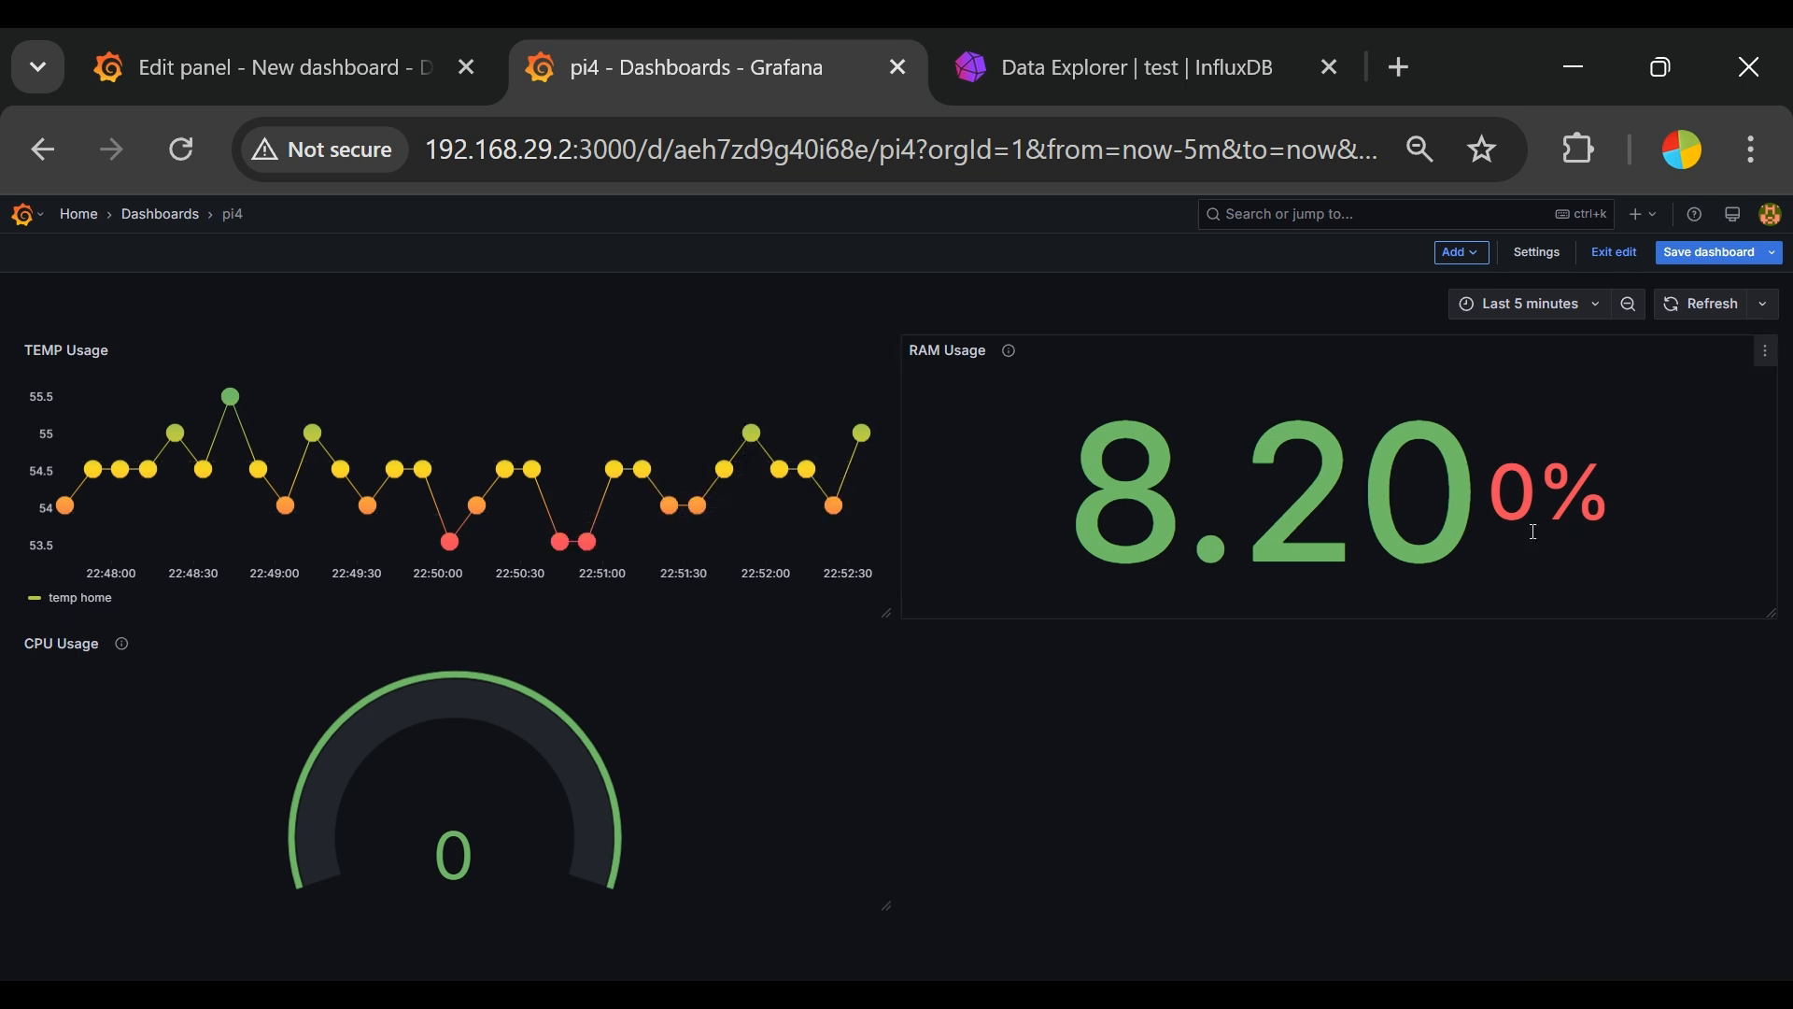
Step: Refresh the dashboard data and save the pi4 dashboard
click(1710, 316)
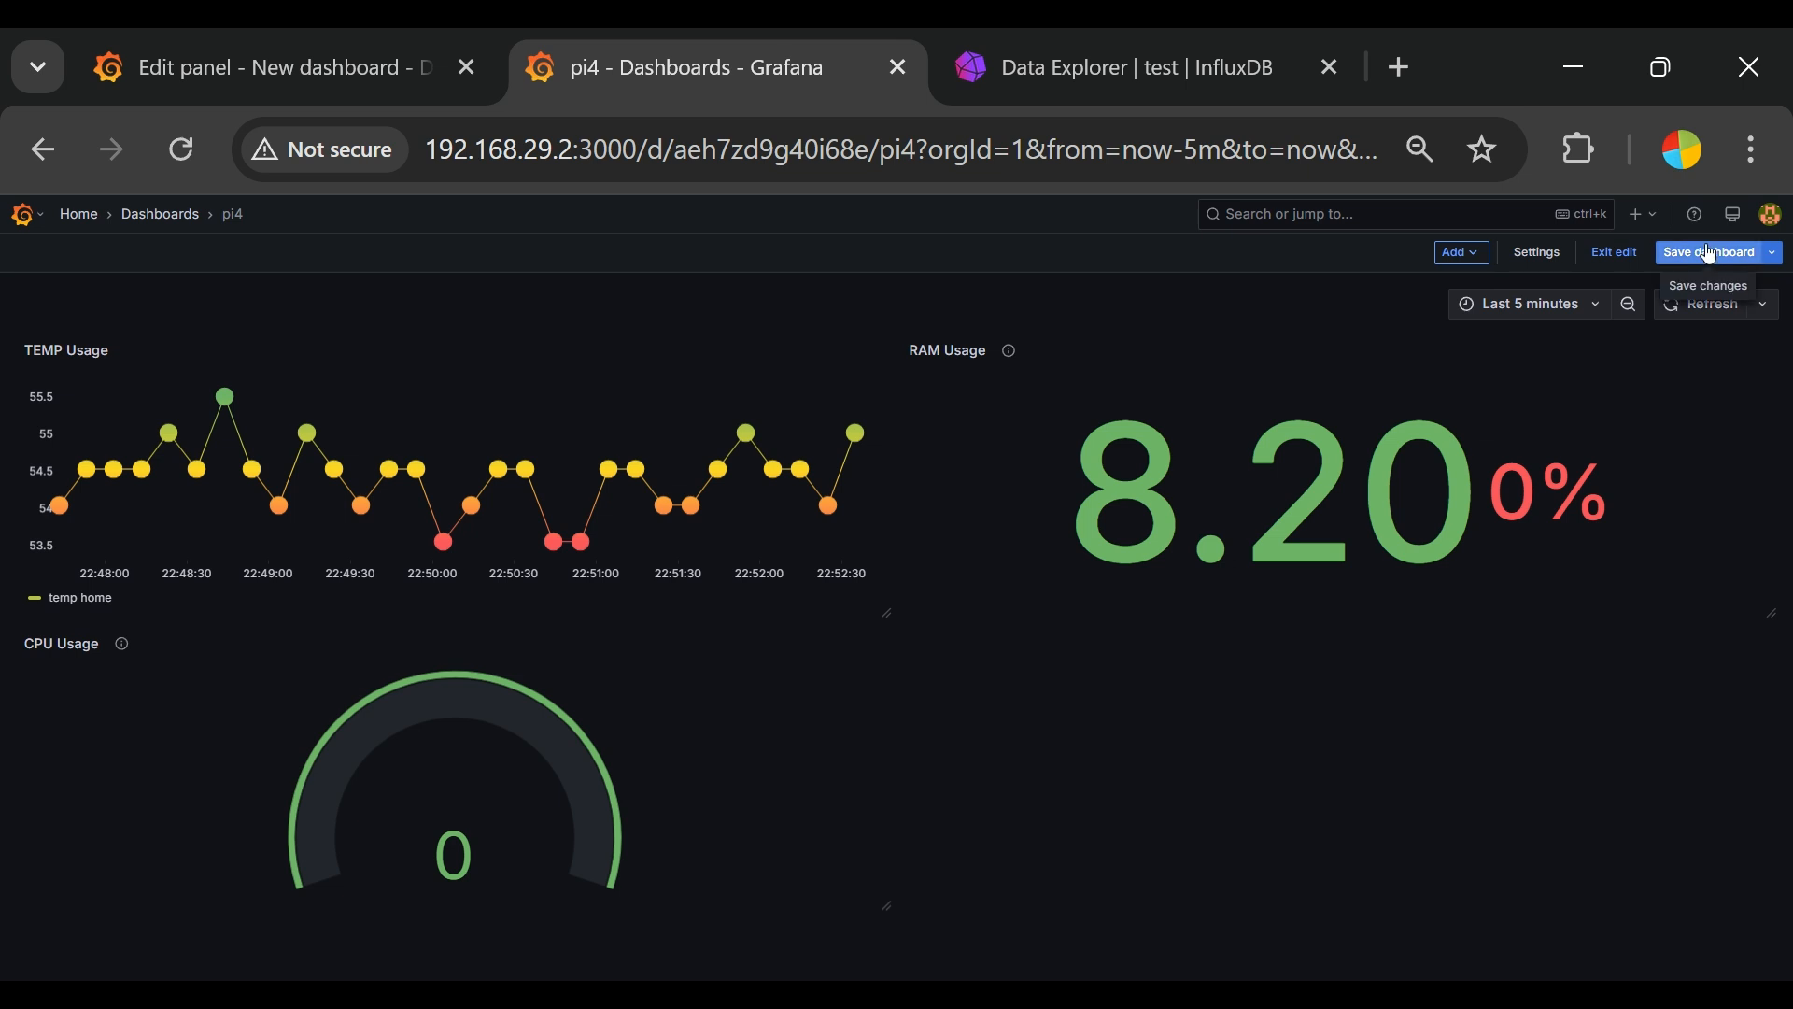
click(1672, 252)
click(1034, 556)
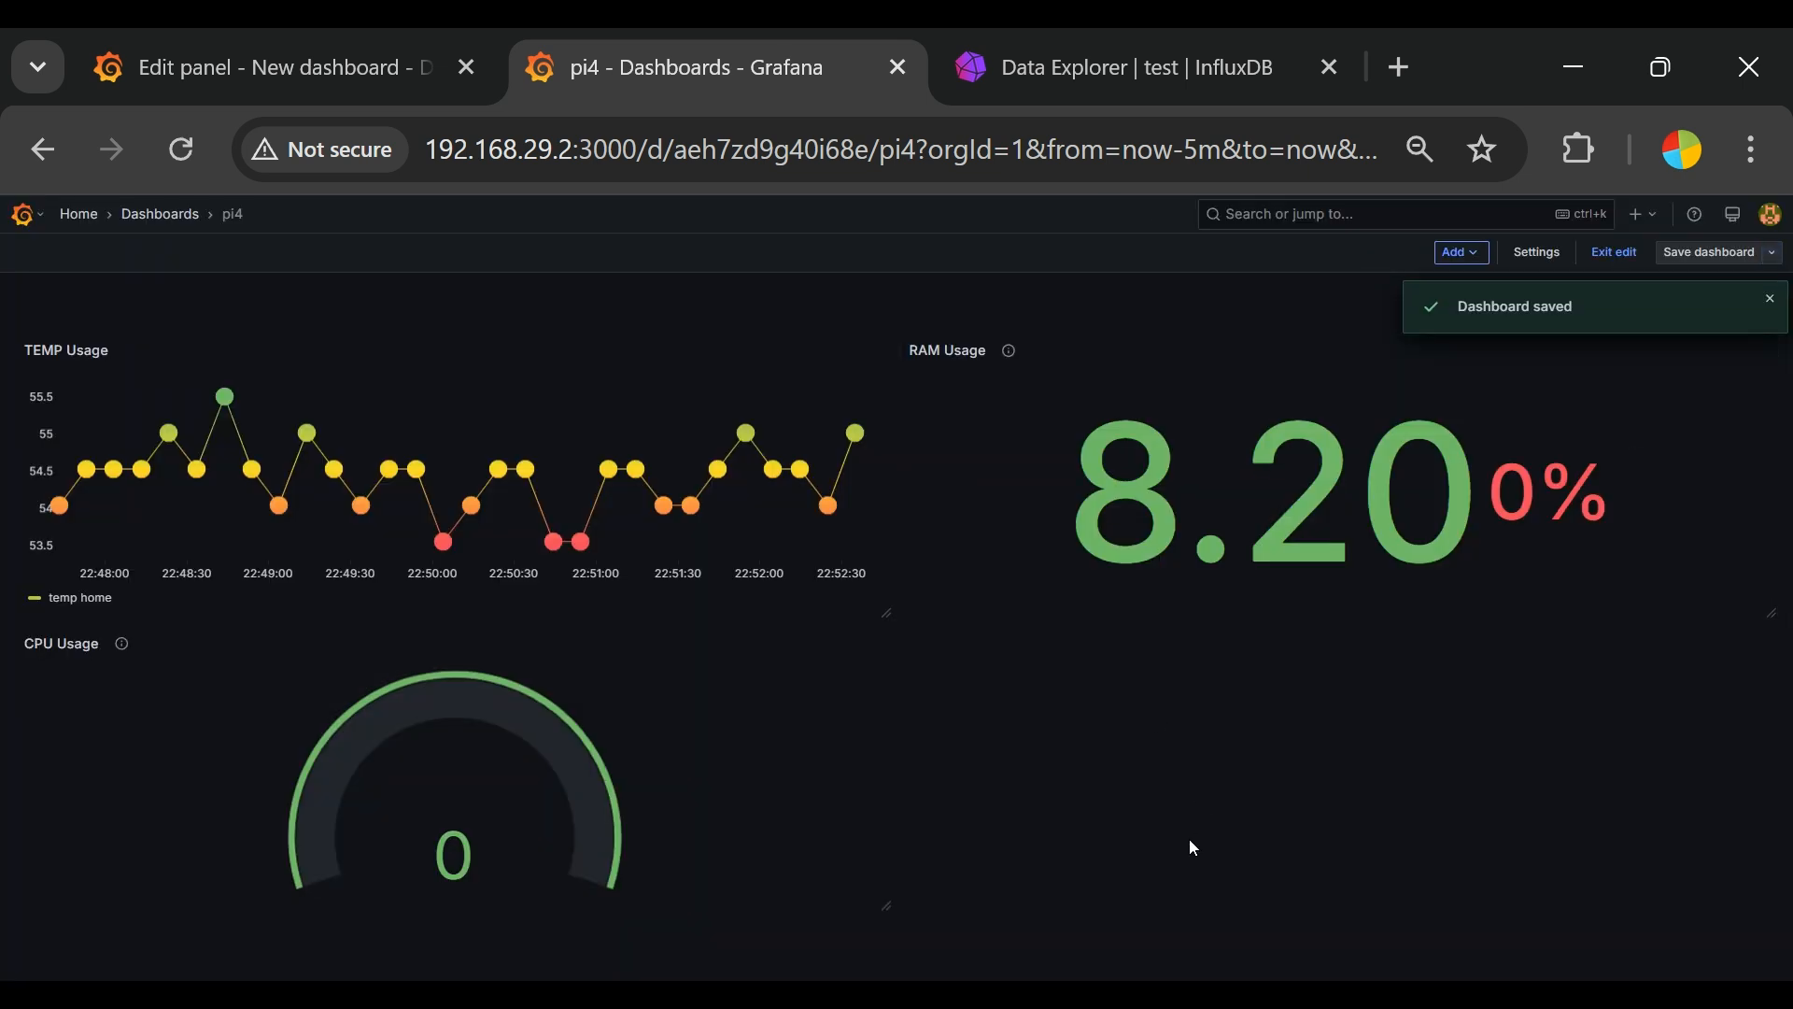